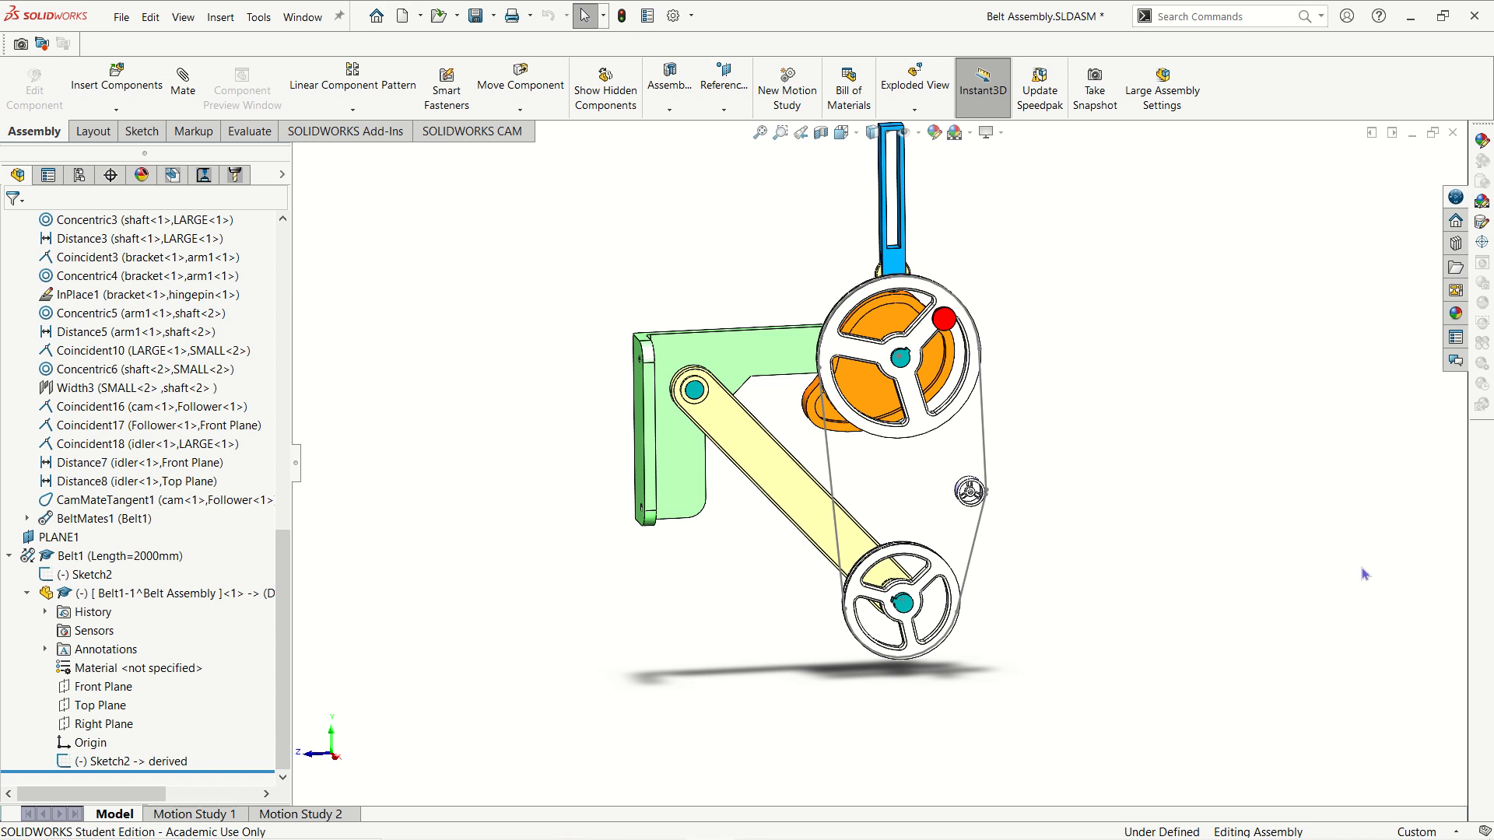
Step: Open the Belt1 feature for editing and review its three pulley faces, their diameters and the belt location plane
scroll(784, 668, "down", 1)
scroll(792, 655, "up", 2)
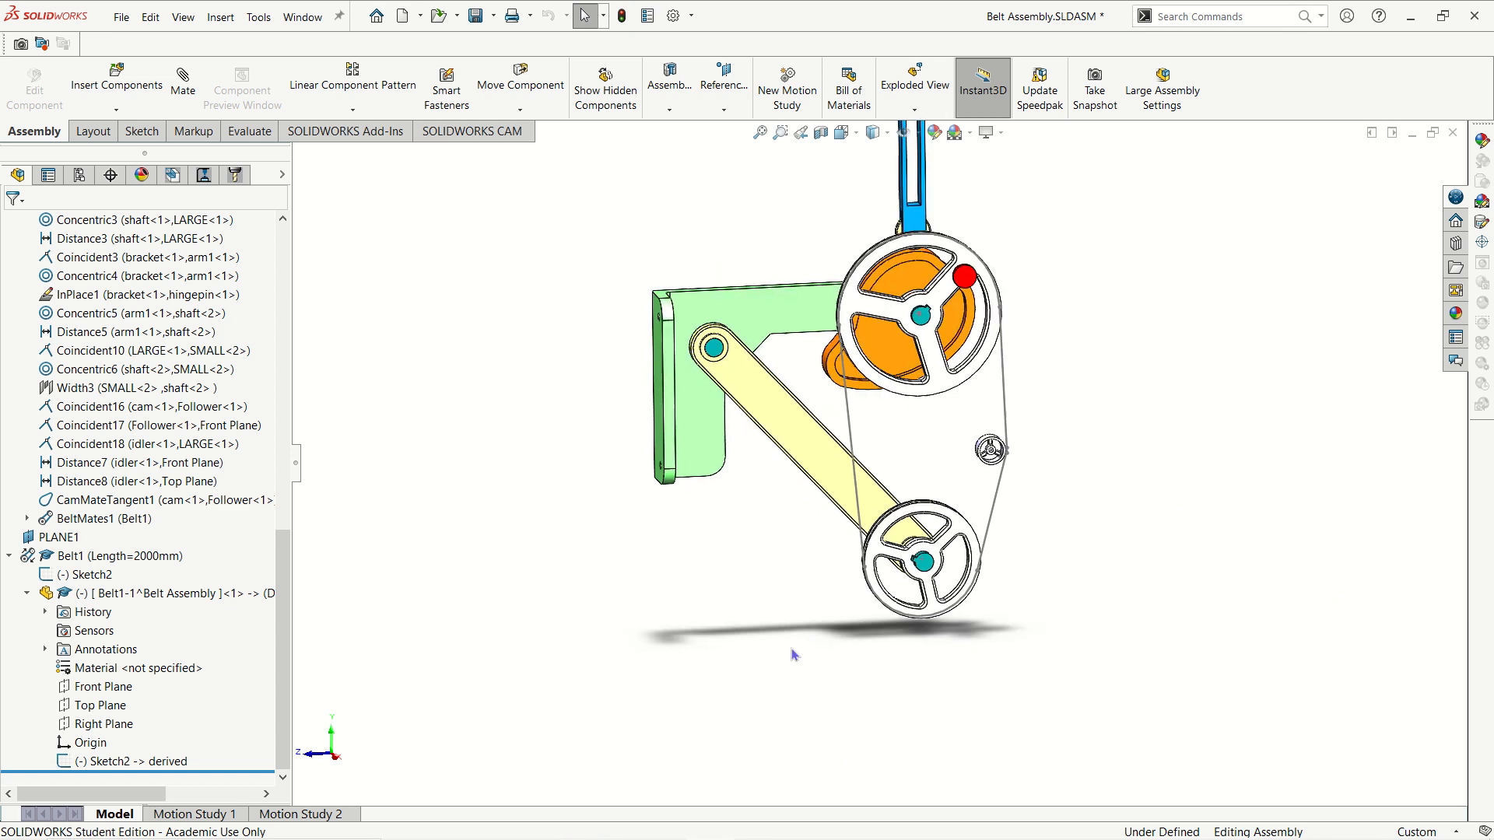
mouse_move(1080, 425)
middle_mouse_down()
mouse_move(1130, 398)
mouse_move(1104, 420)
middle_mouse_up()
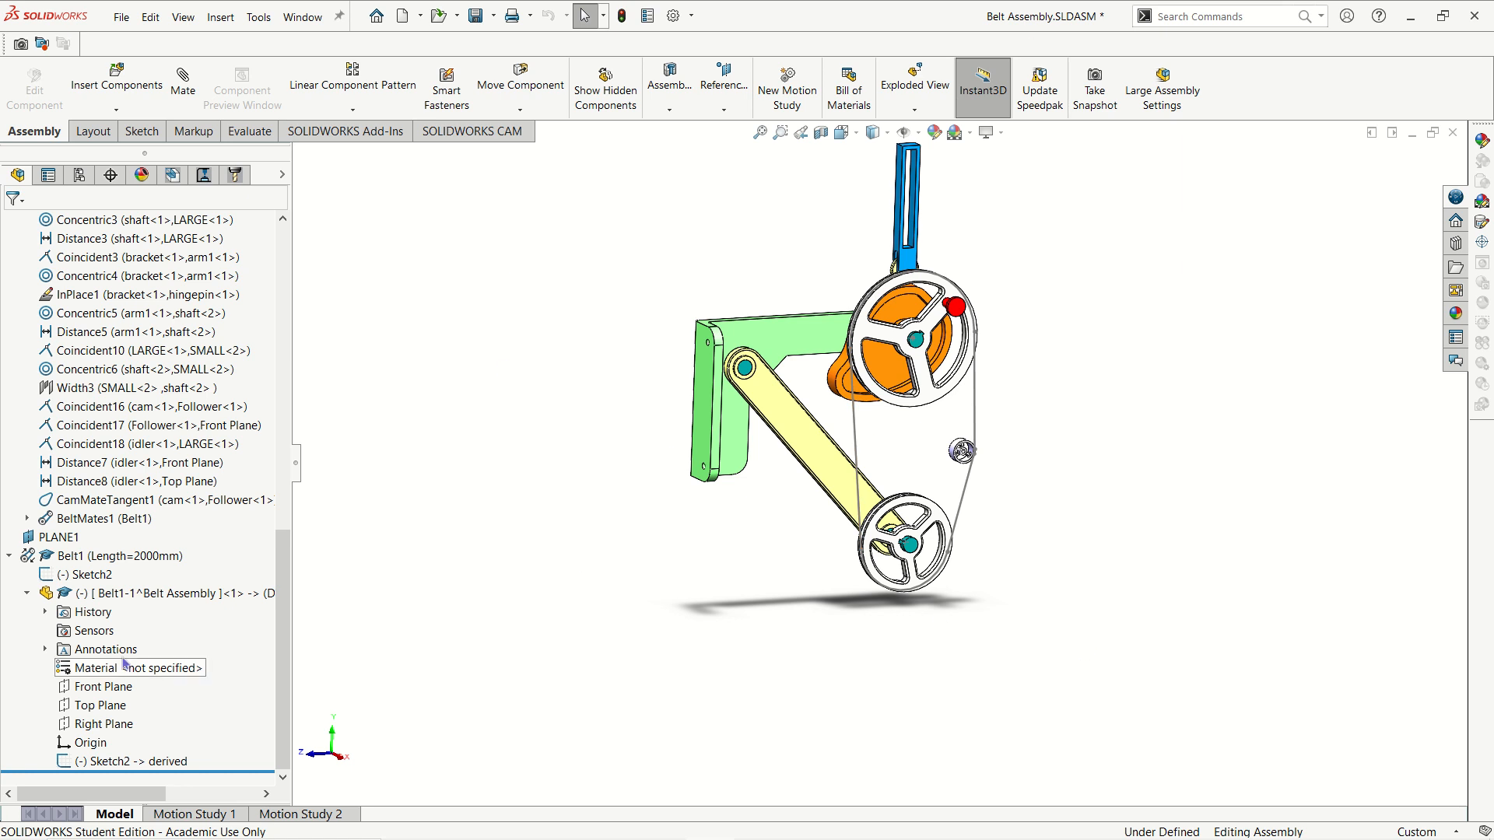
left_click(670, 111)
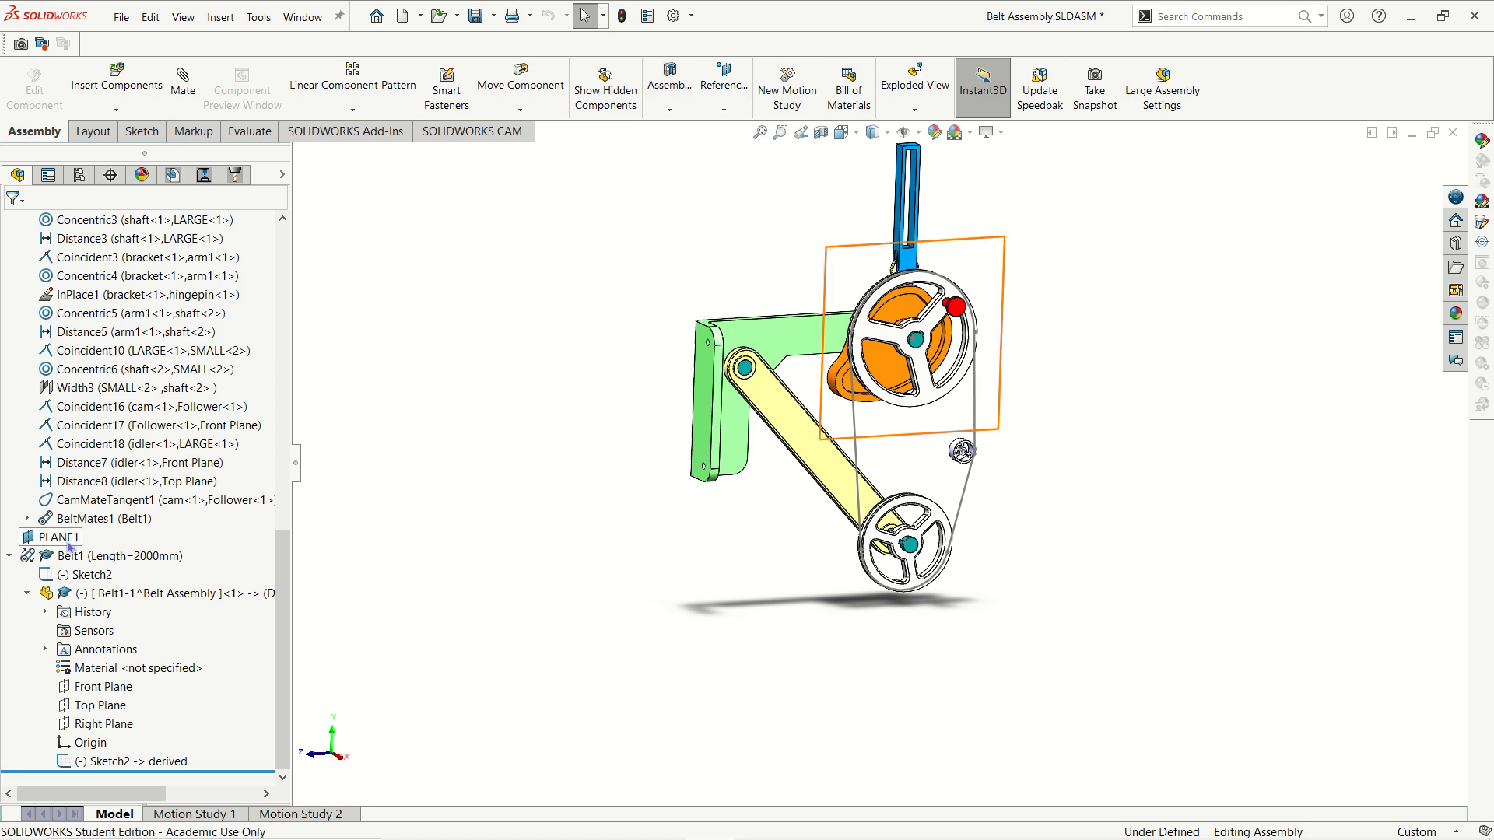
right_click(112, 557)
left_click(168, 294)
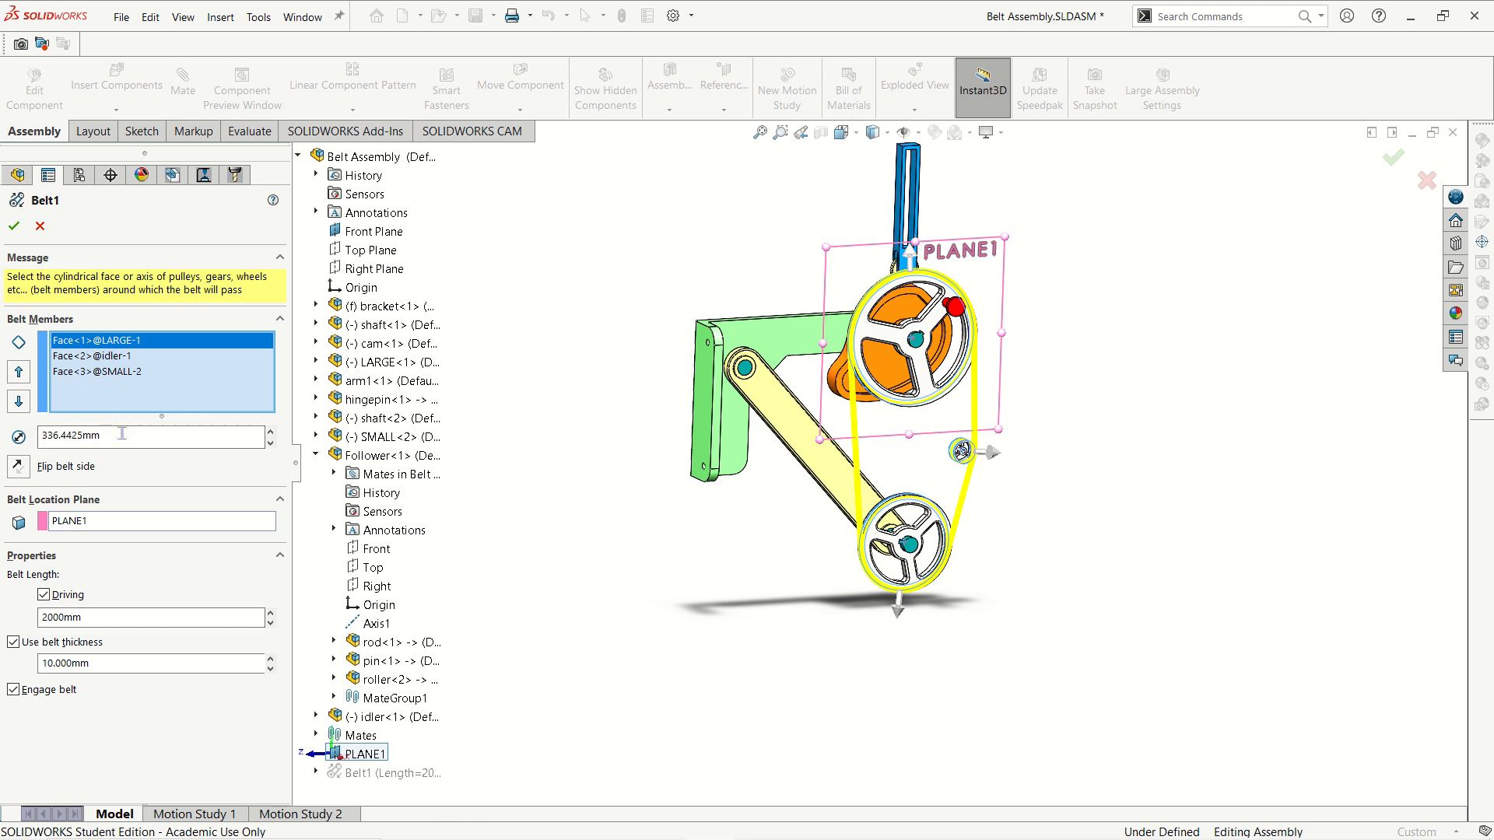
left_click(117, 356)
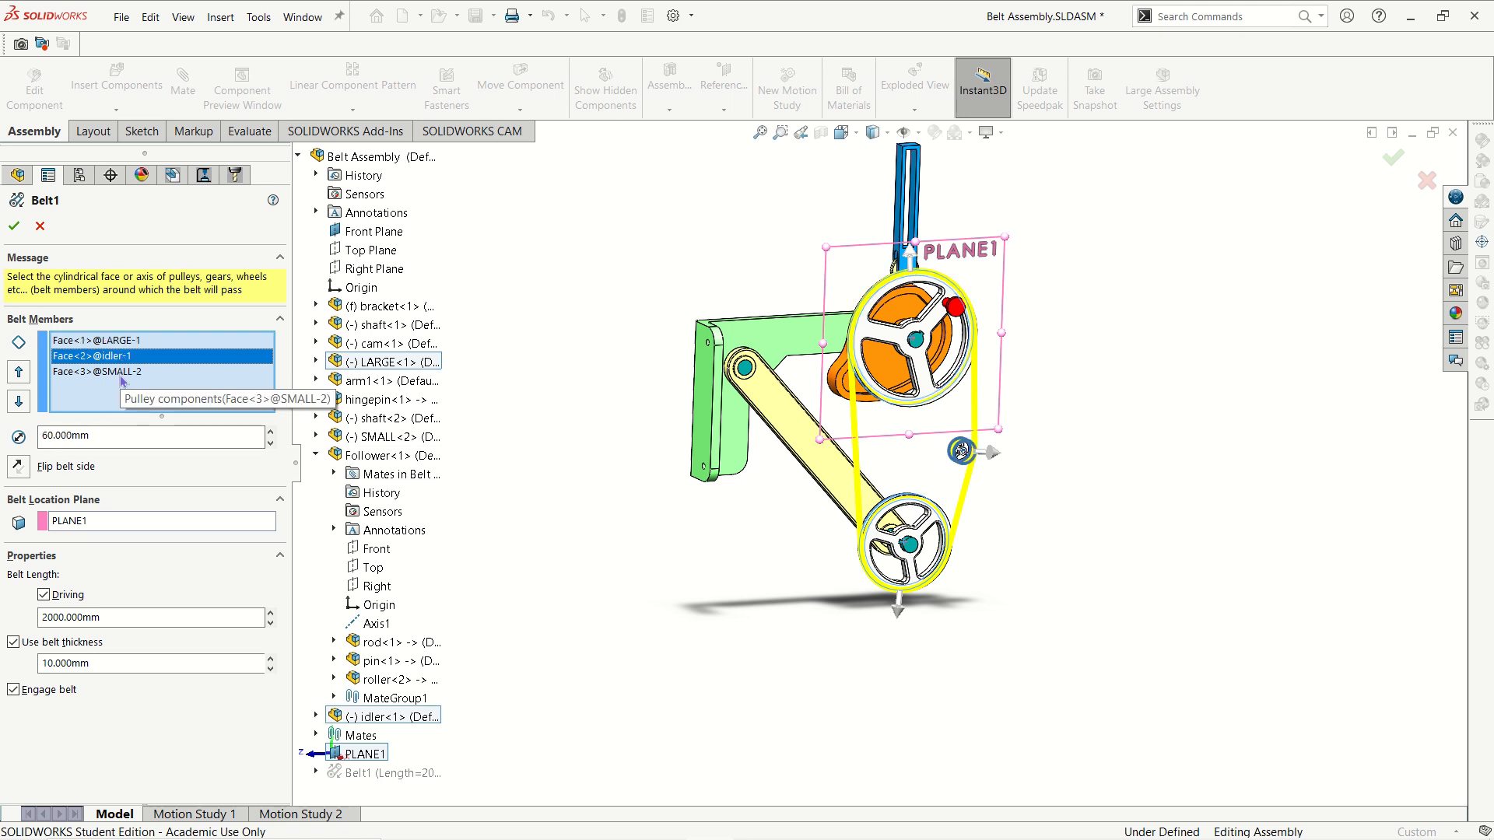
left_click(123, 372)
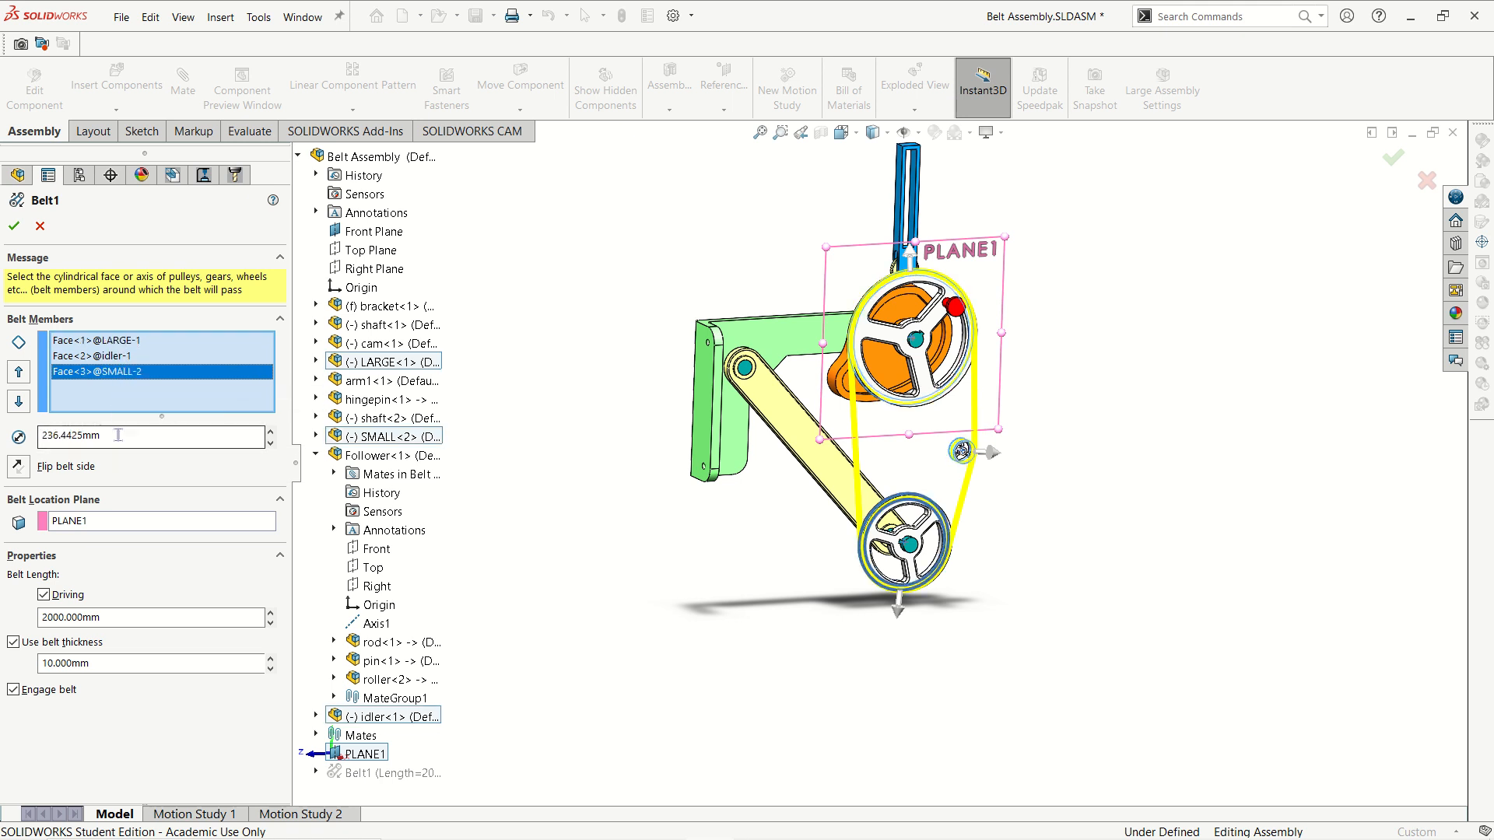
left_click(132, 341)
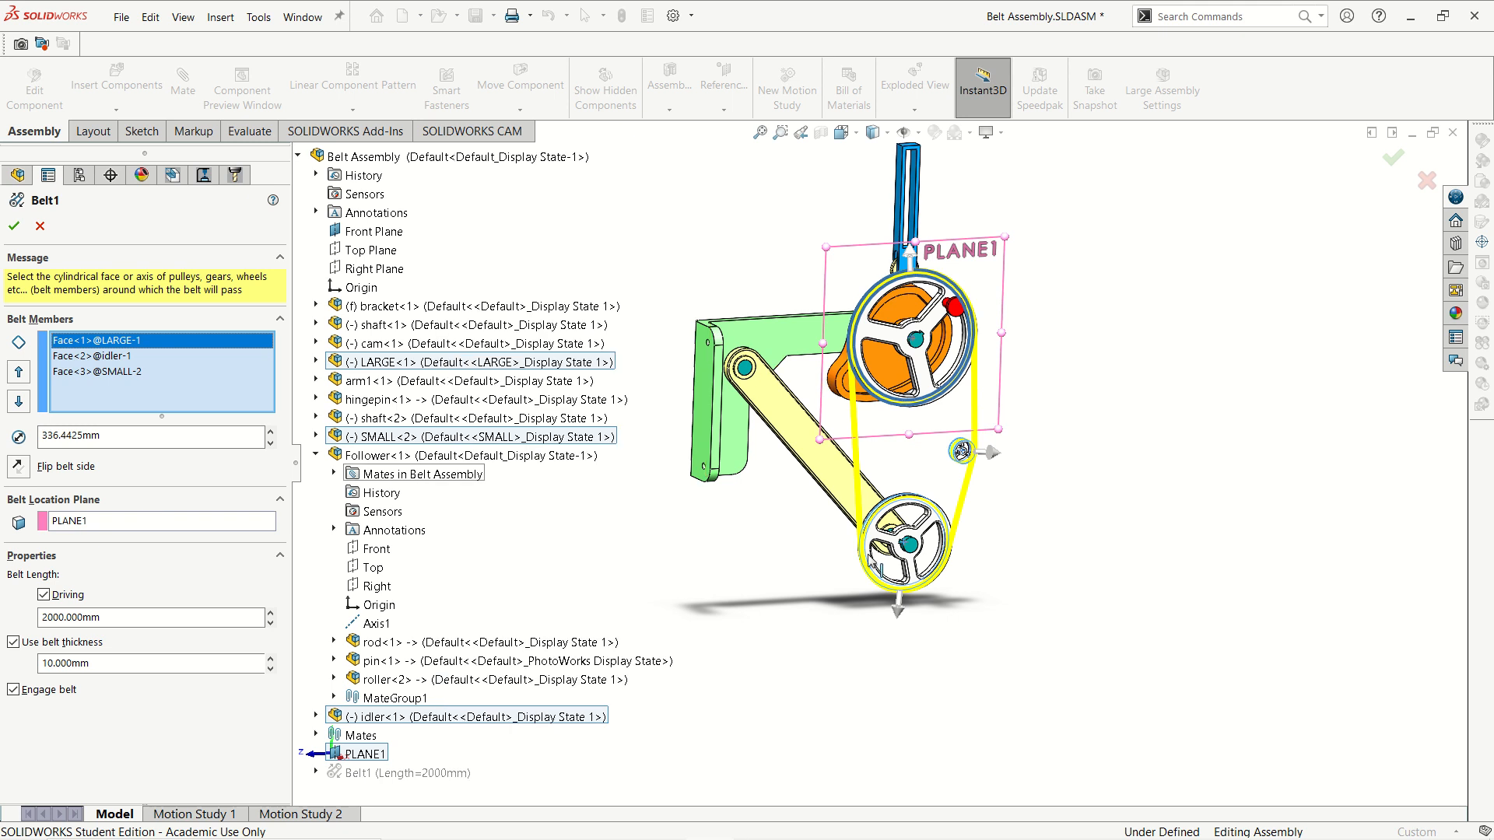
left_click(145, 520)
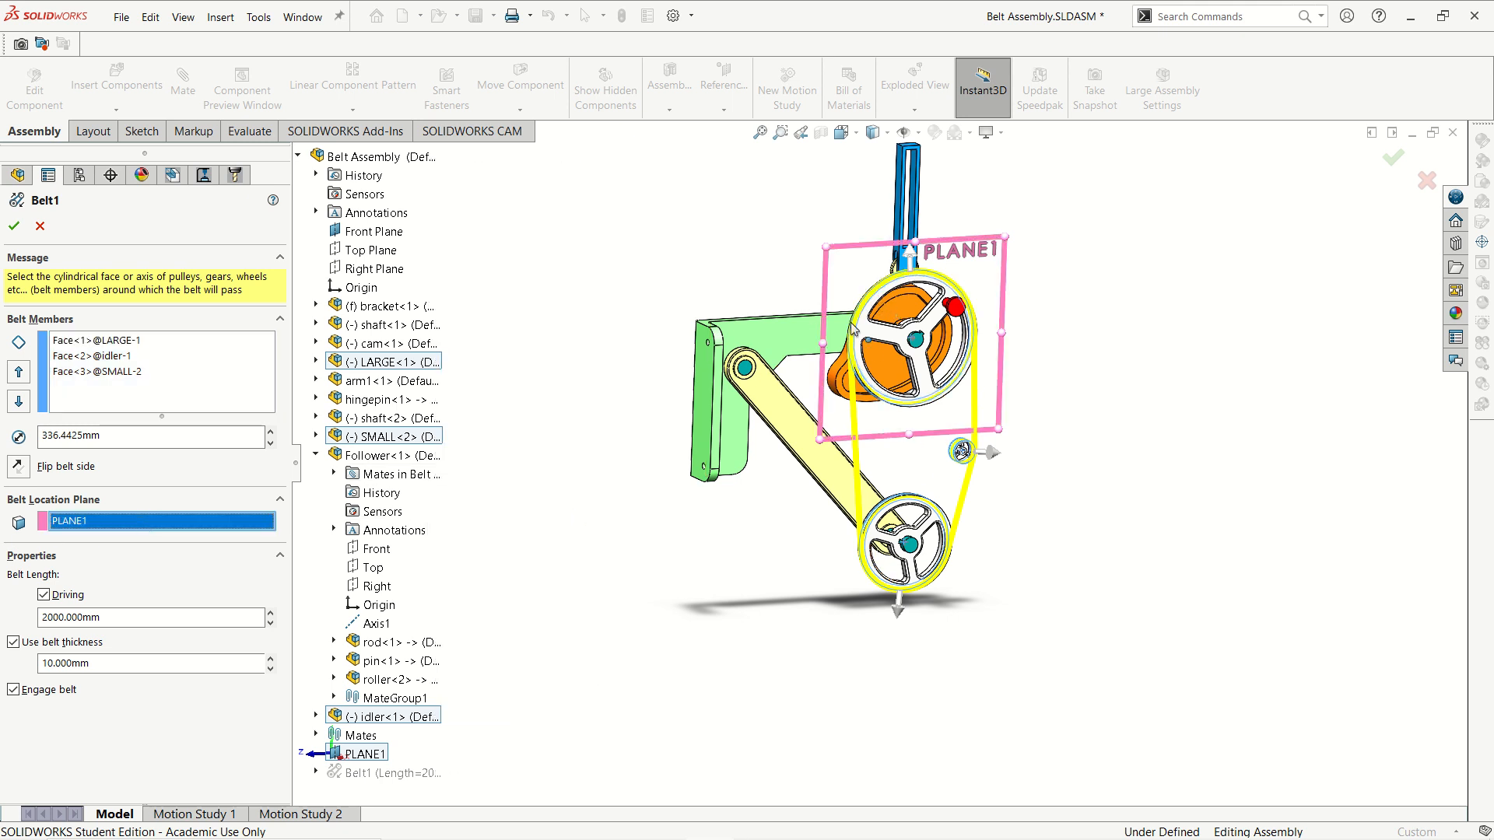
Step: Examine the belt path, PLANE1 and the driving belt length setting against the left, back, front and right views
key("ctrl+3")
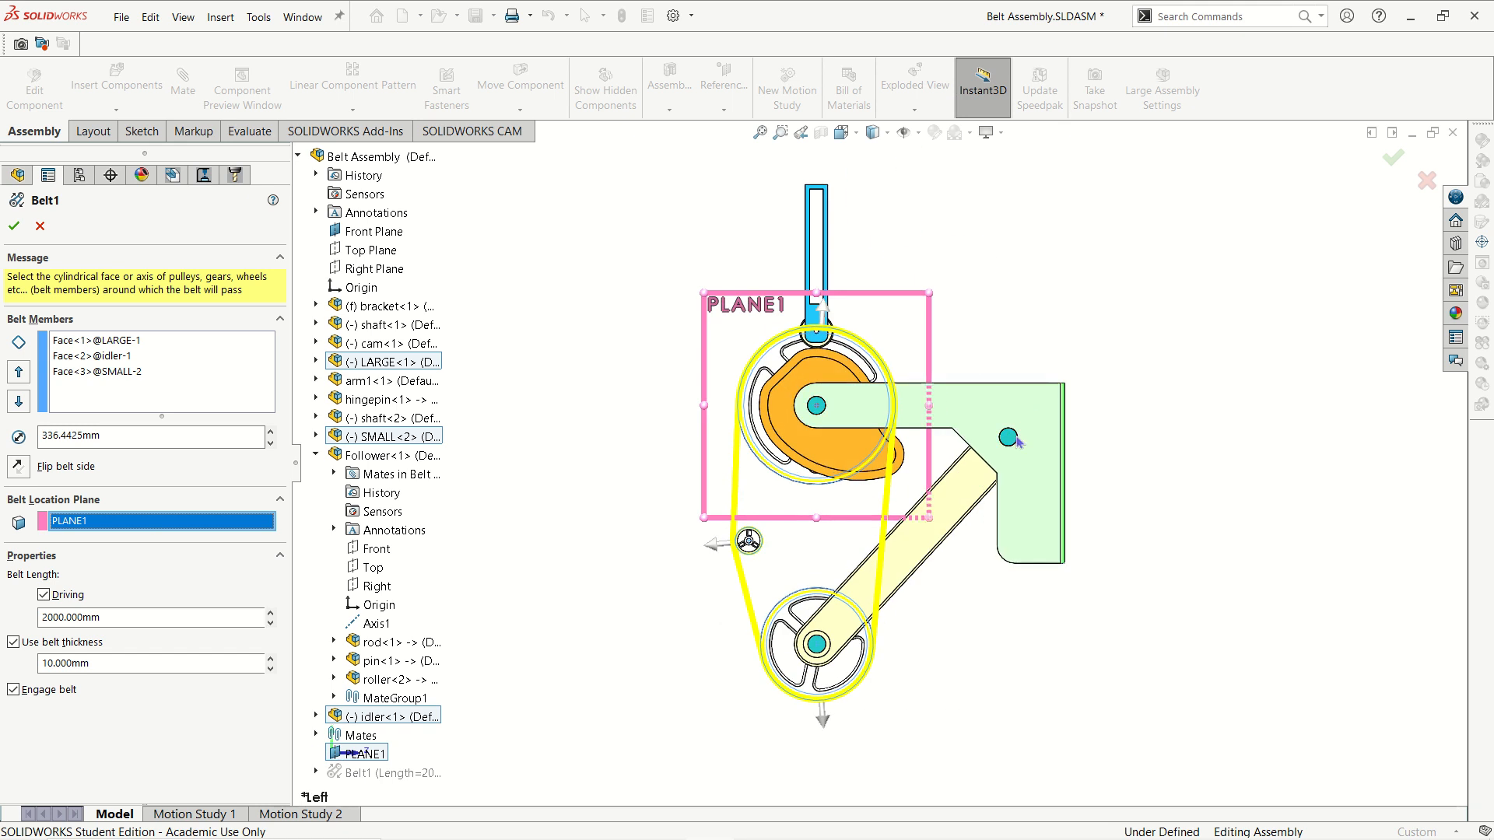
key("ctrl+2")
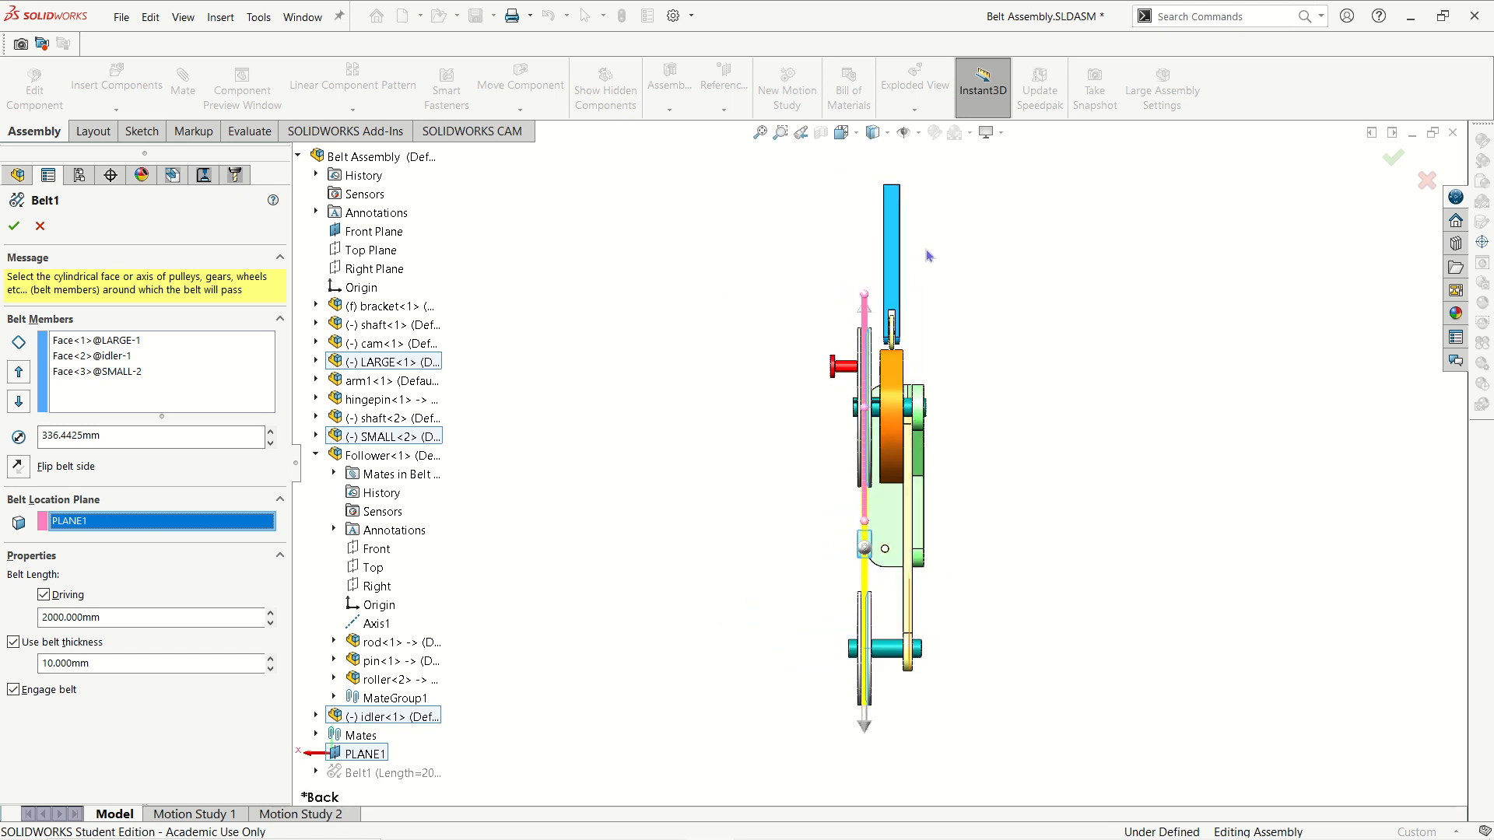
scroll(887, 296, "down", 3)
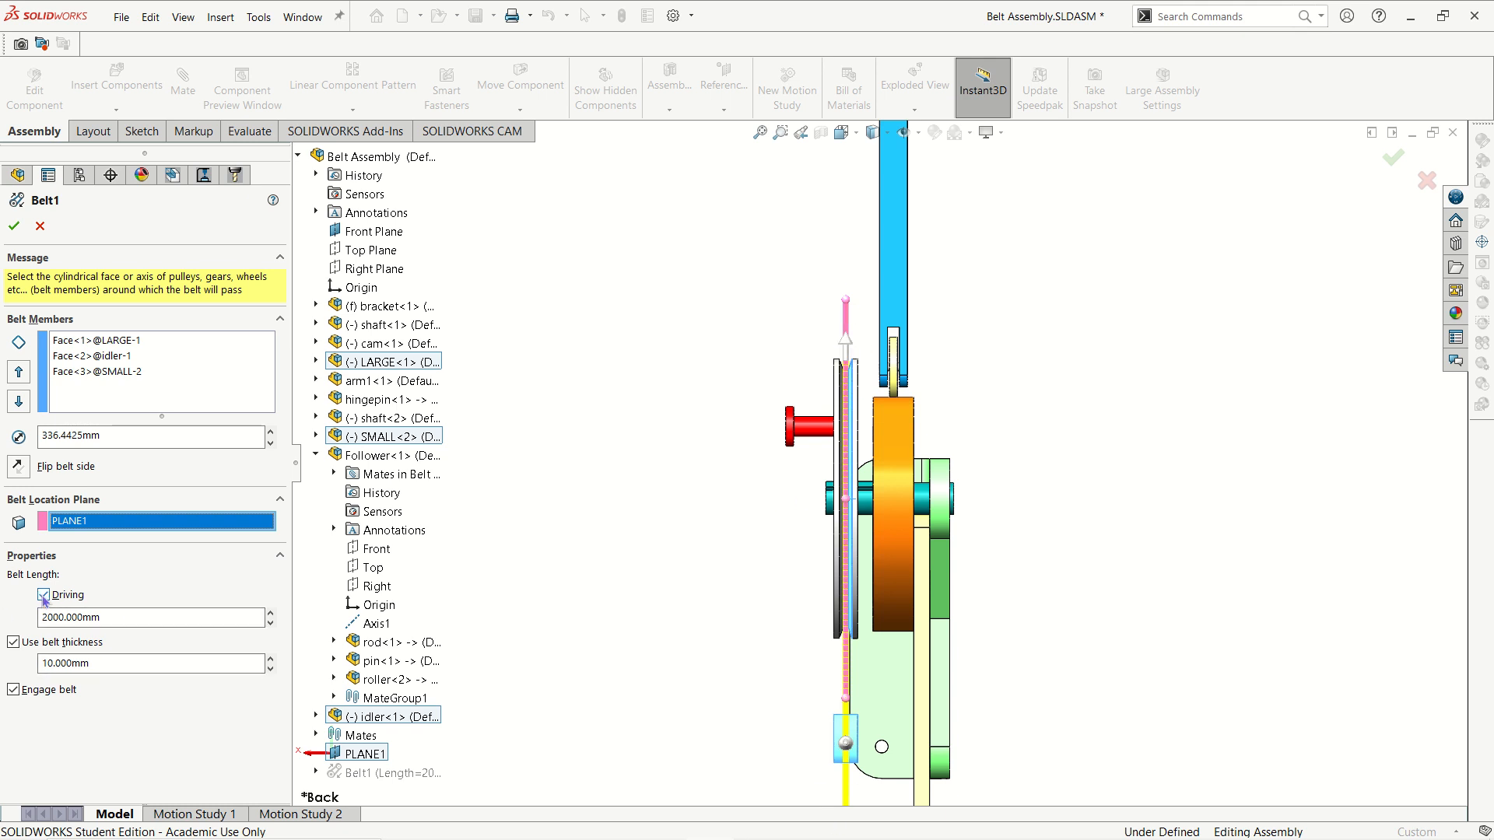
left_click(140, 616)
scroll(639, 654, "down", 2)
scroll(737, 675, "up", 4)
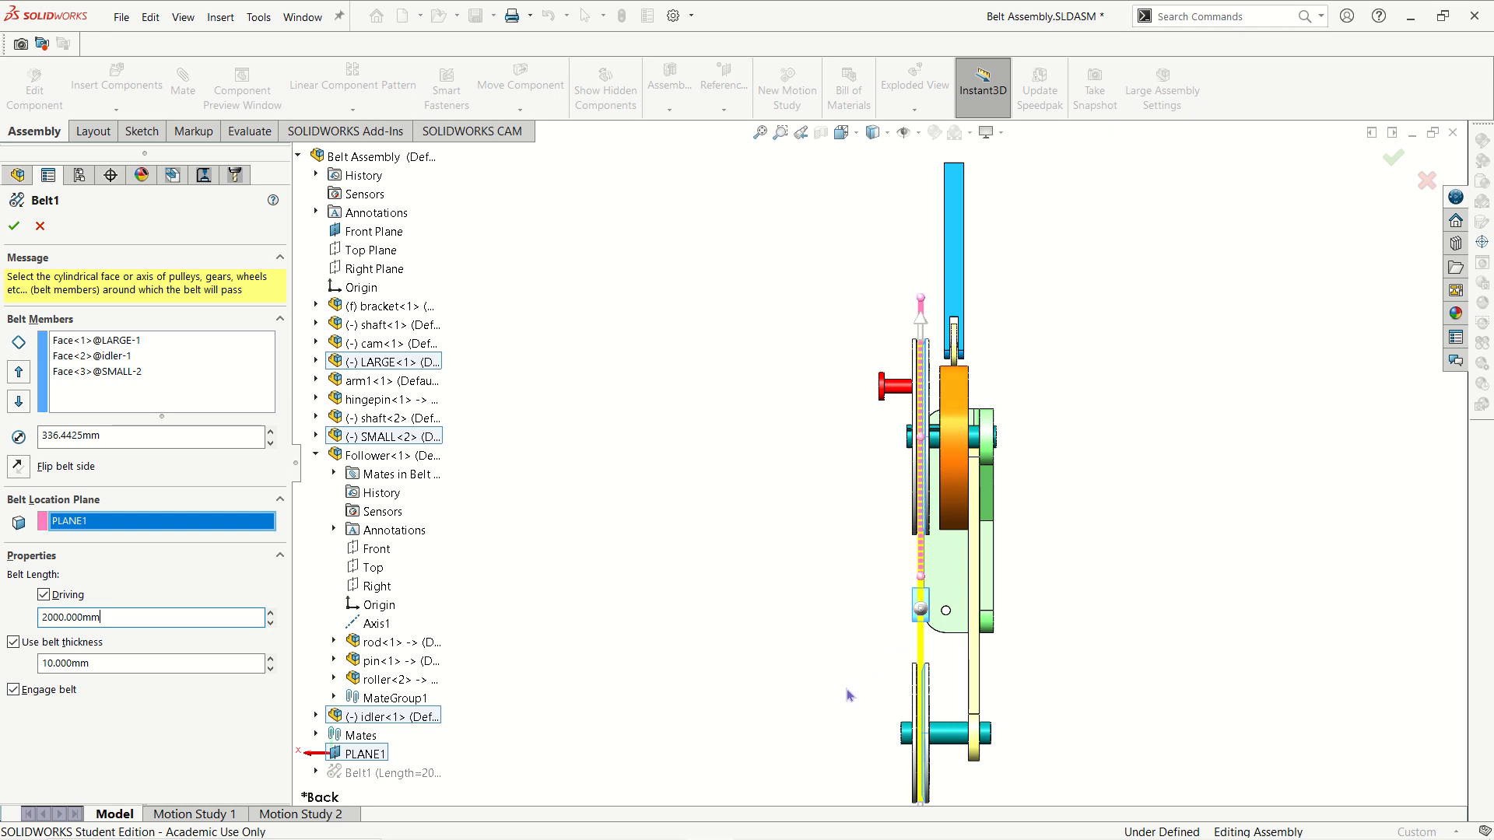
left_click(698, 562)
key("ctrl+3")
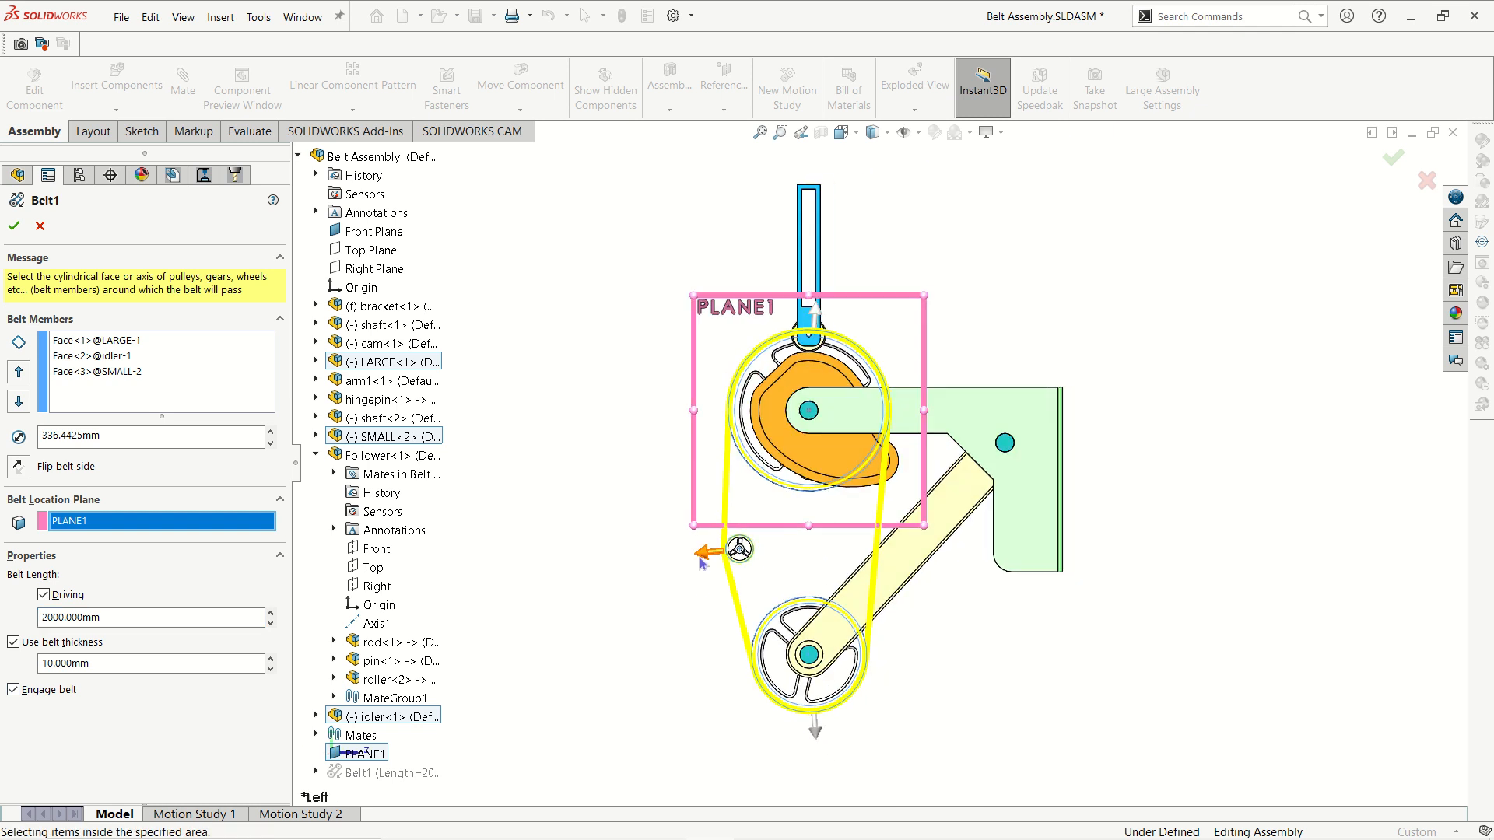
key("ctrl+2")
key("ctrl+4")
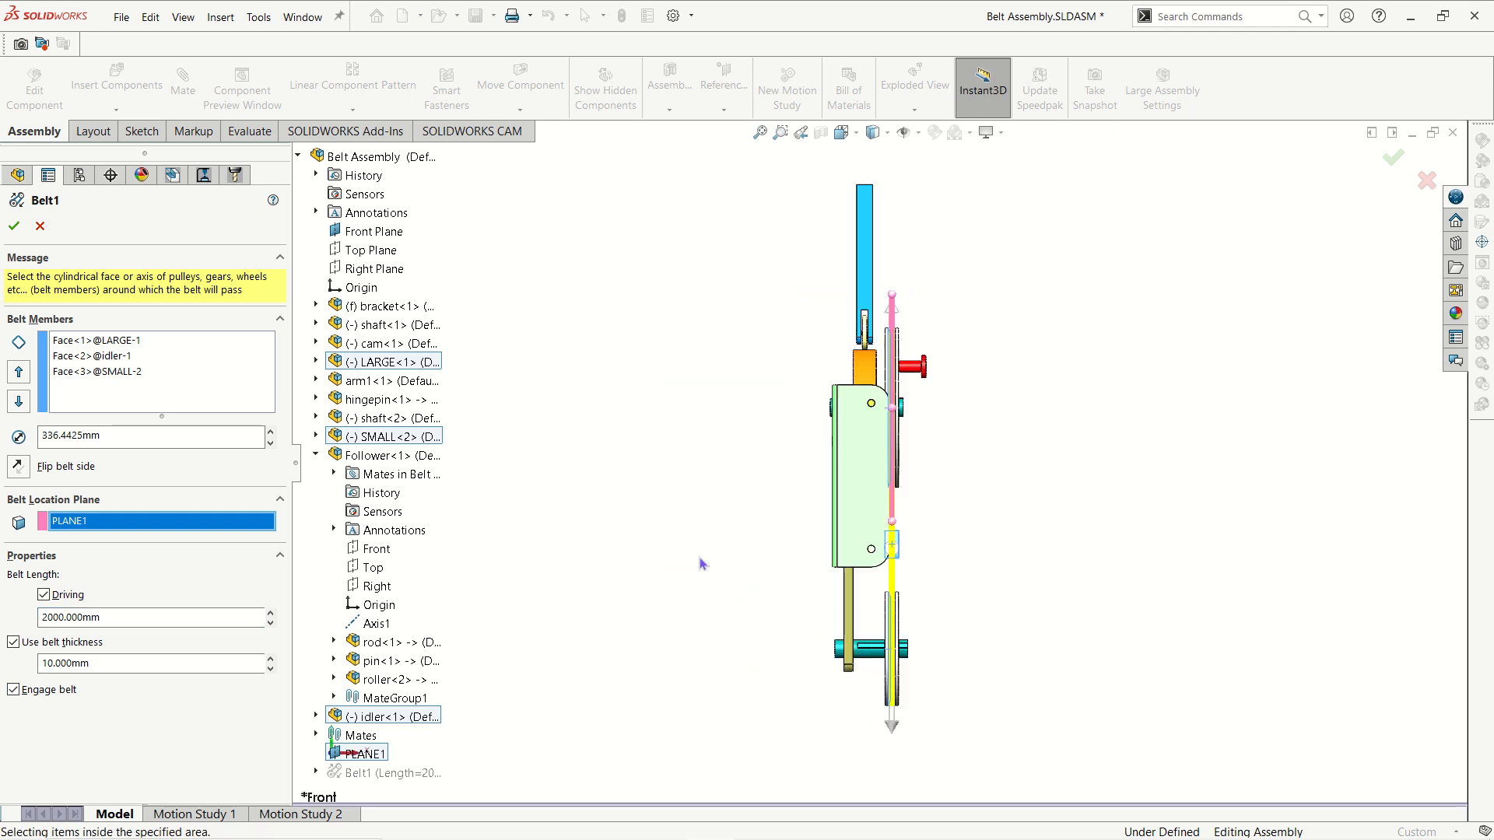
key("ctrl+4")
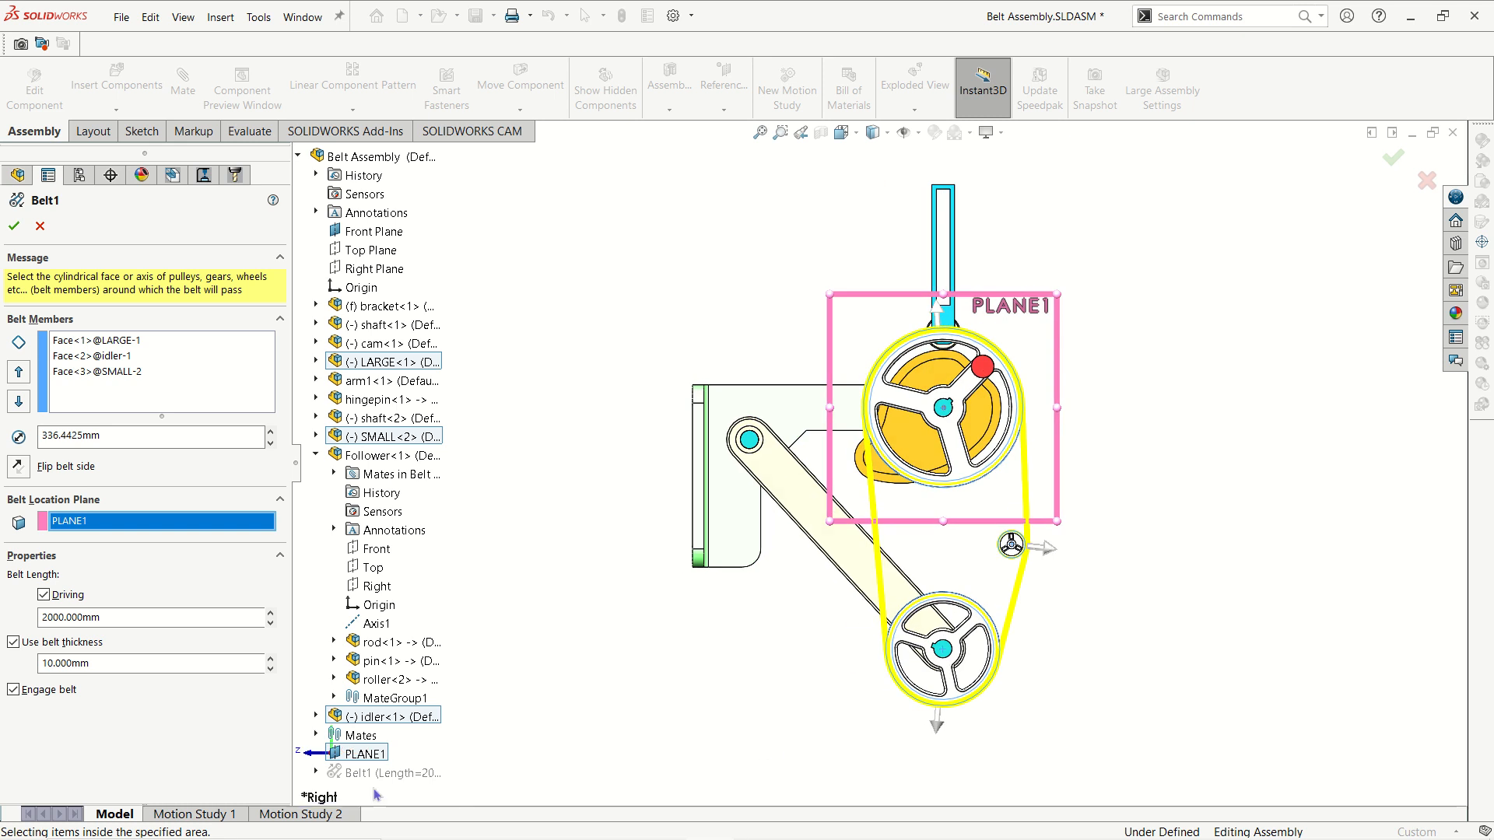
Step: Set the driving belt length to 2500 mm and apply the change to Belt1
left_click_drag(140, 619, 1, 652)
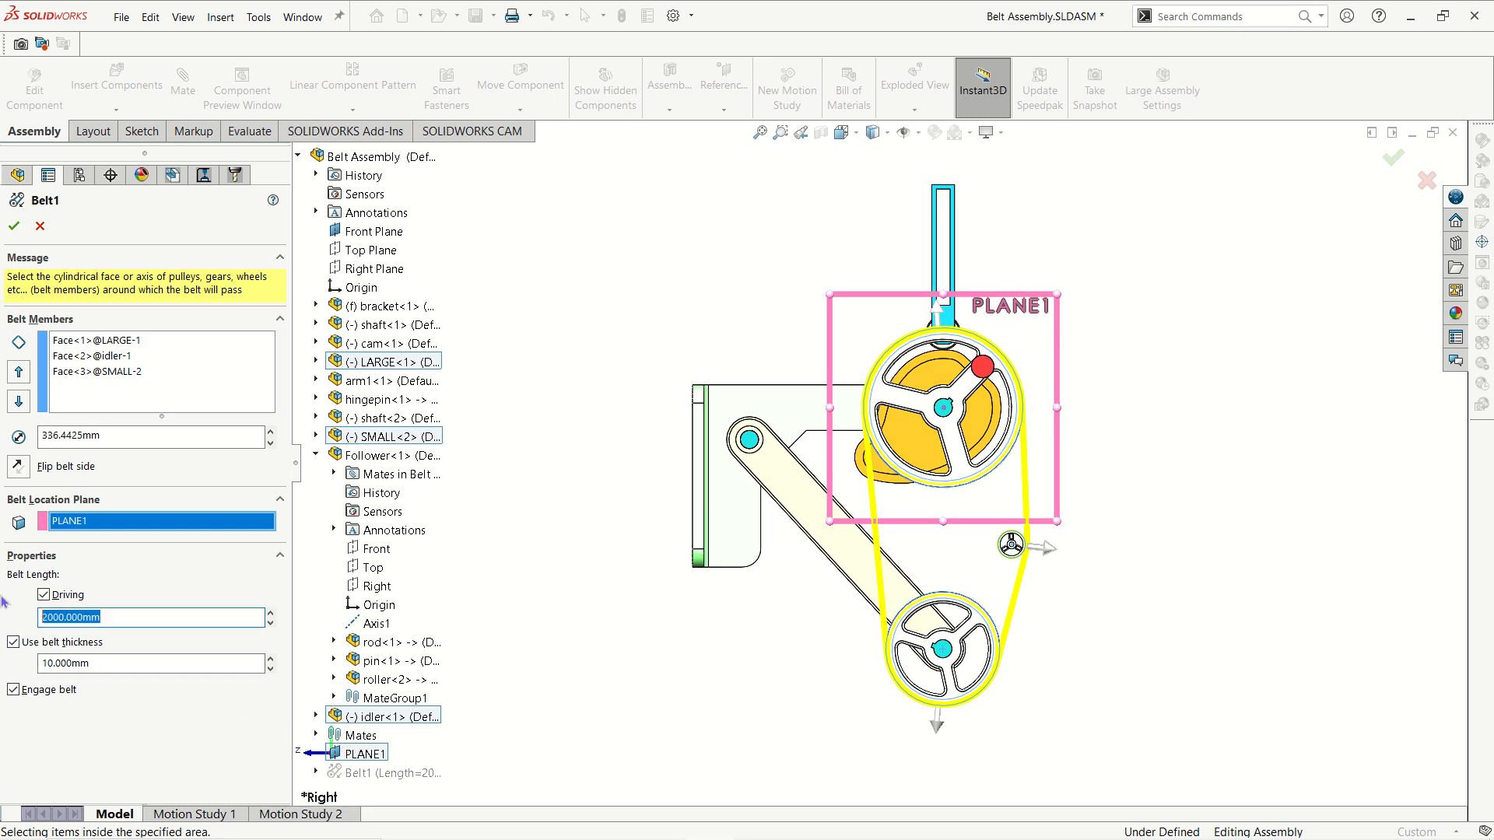
type("2")
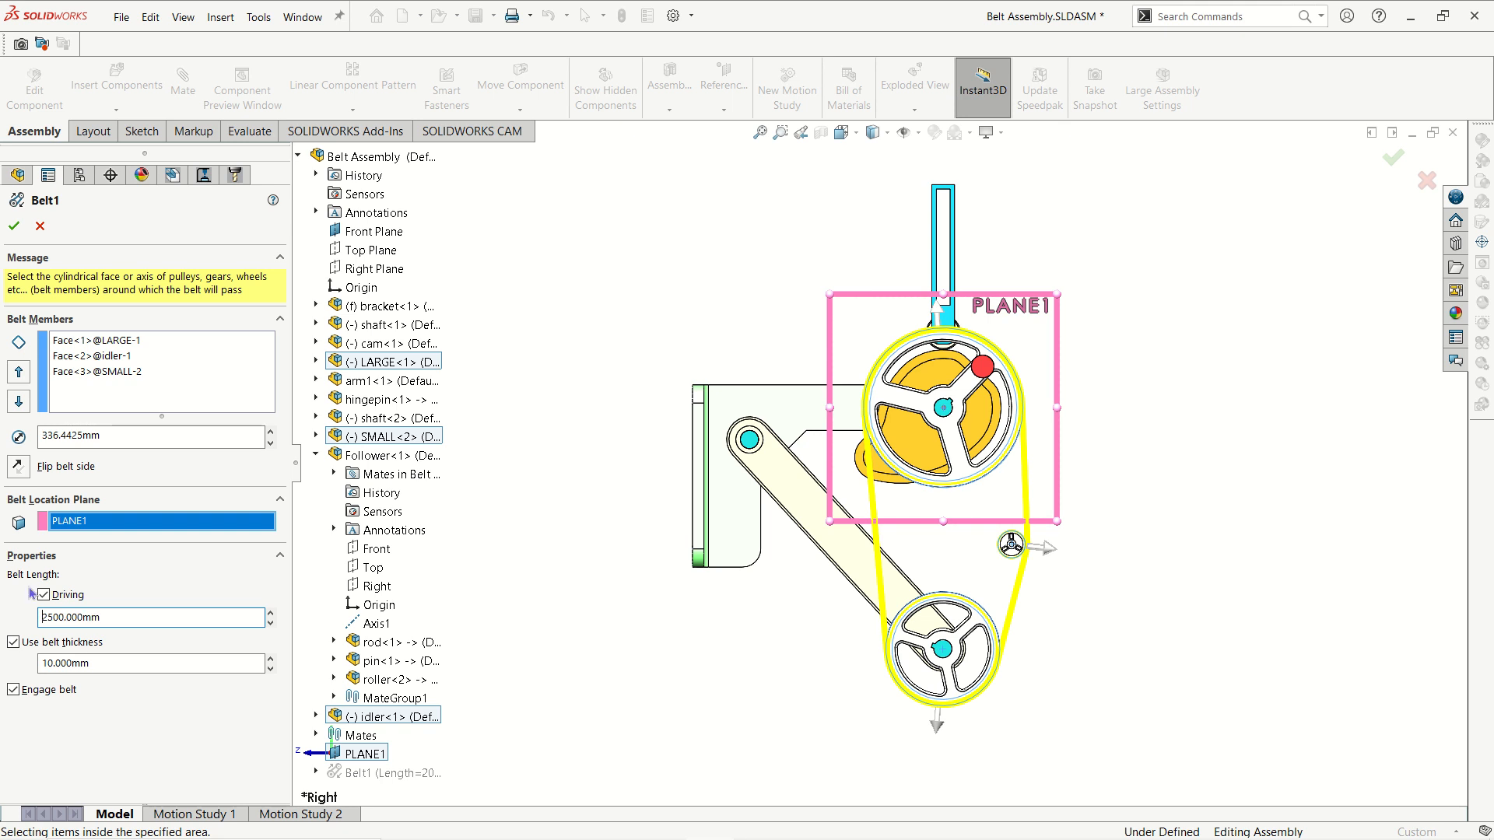
left_click(161, 616)
key("Return")
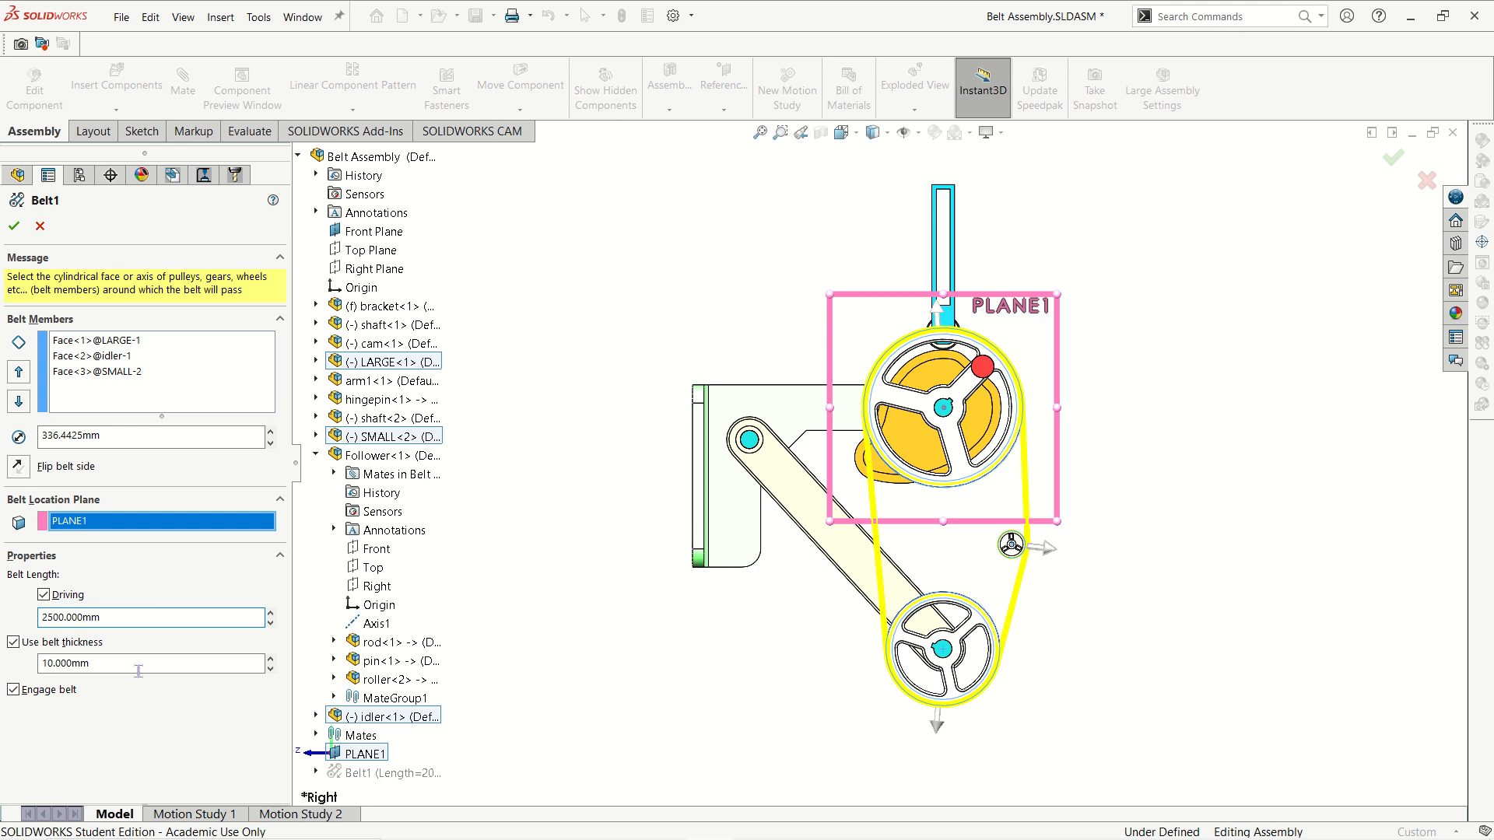
left_click(140, 670)
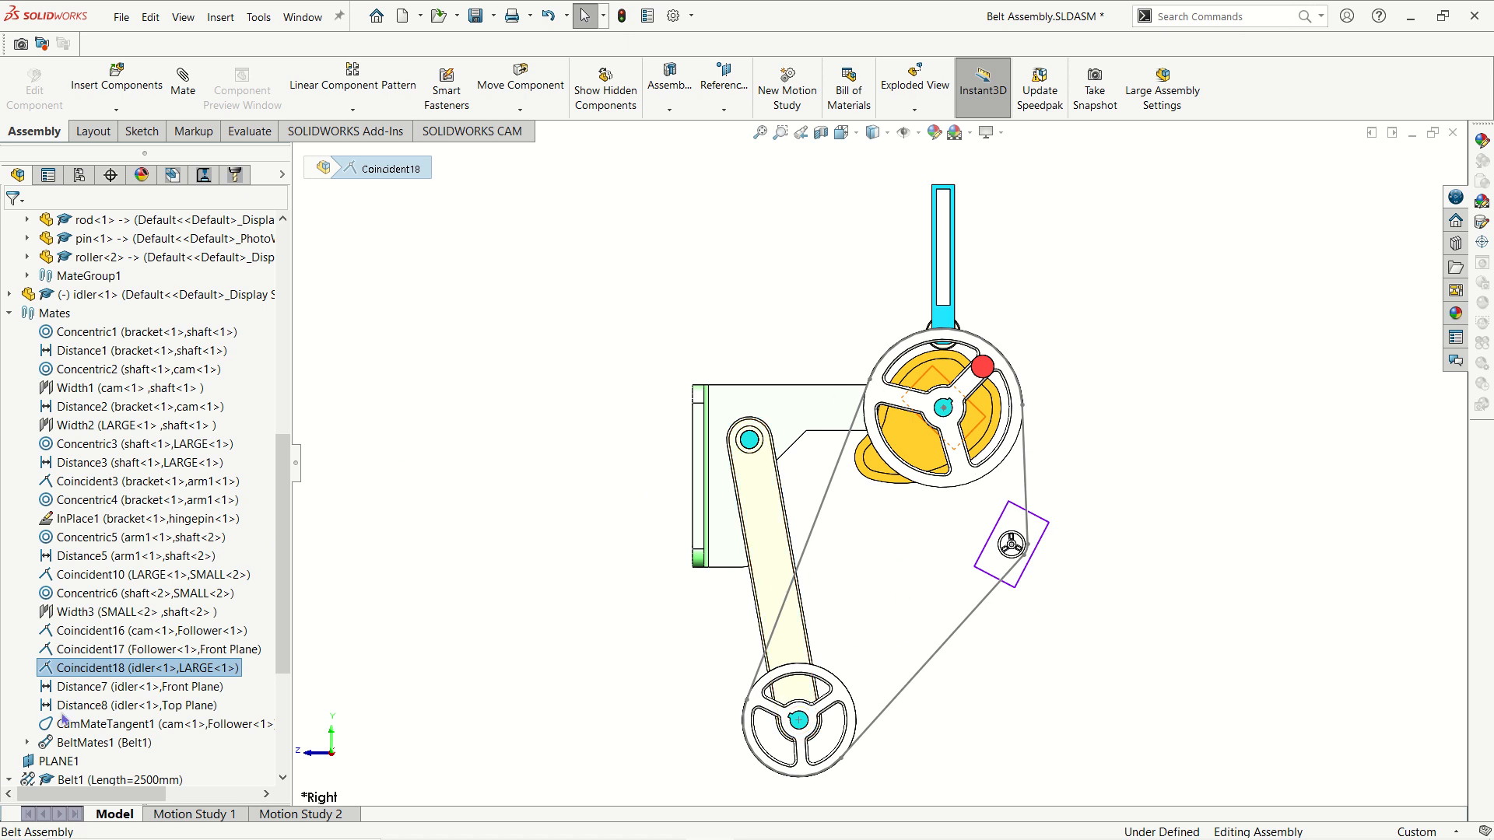
Step: Reopen the Belt1 feature for editing and set its driving belt length to 2000 mm
right_click(105, 743)
left_click(116, 634)
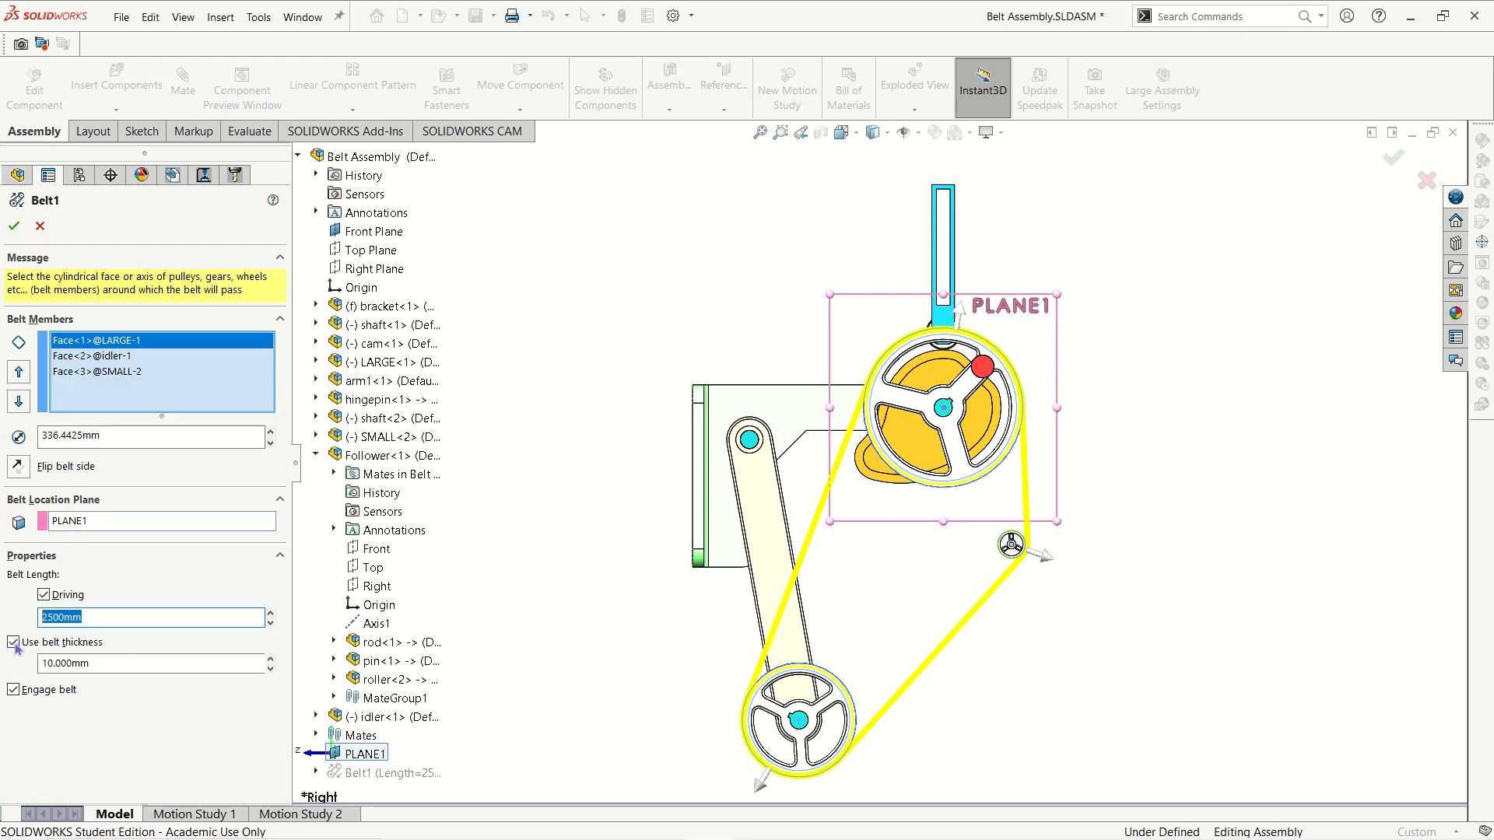
type("2000.0")
Step: Set the belt thickness to 20 mm and preview the belt around the pulleys
left_click(222, 663)
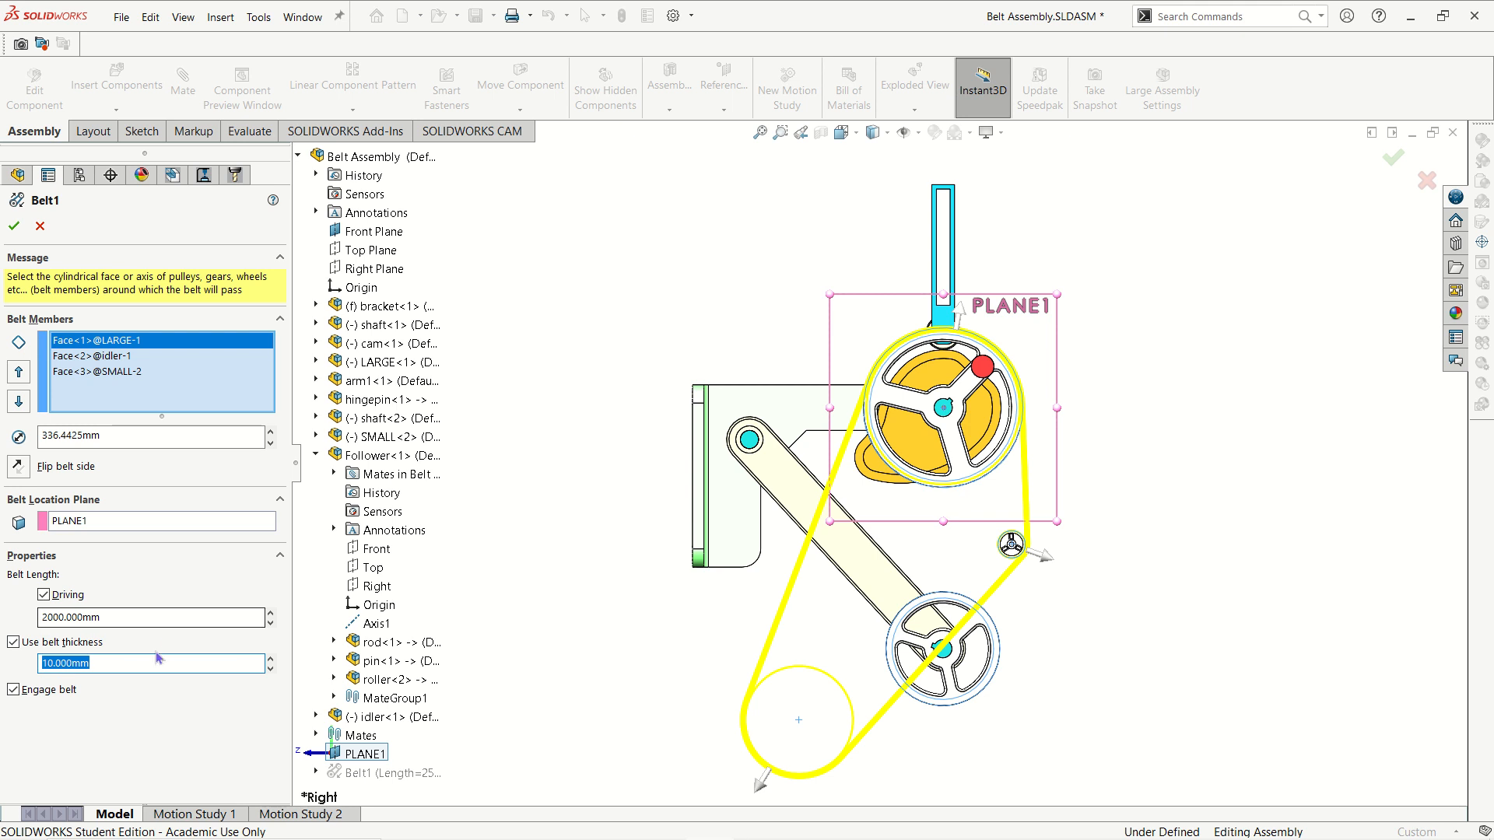
type("2")
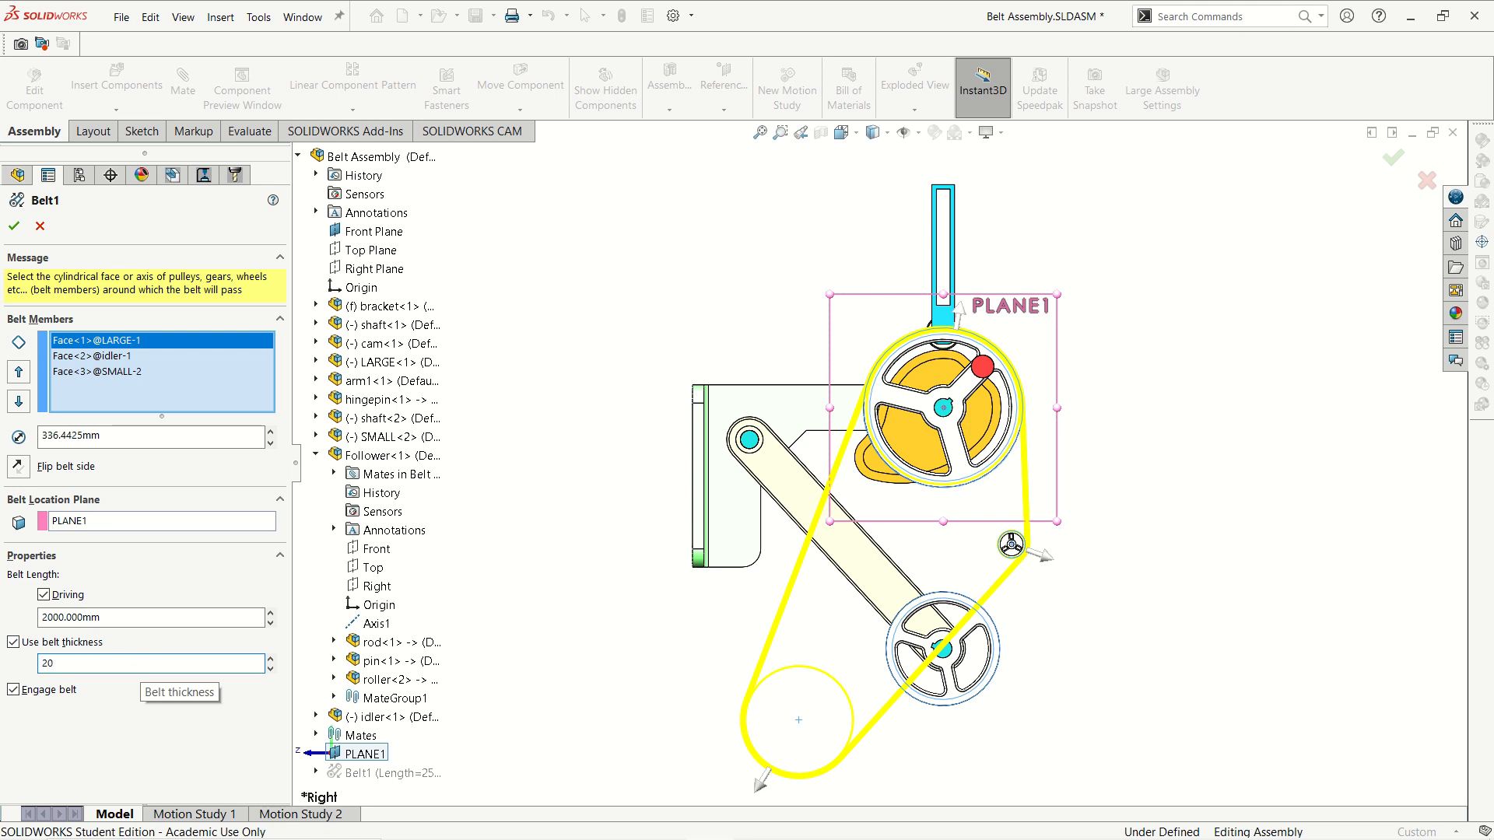
type("0")
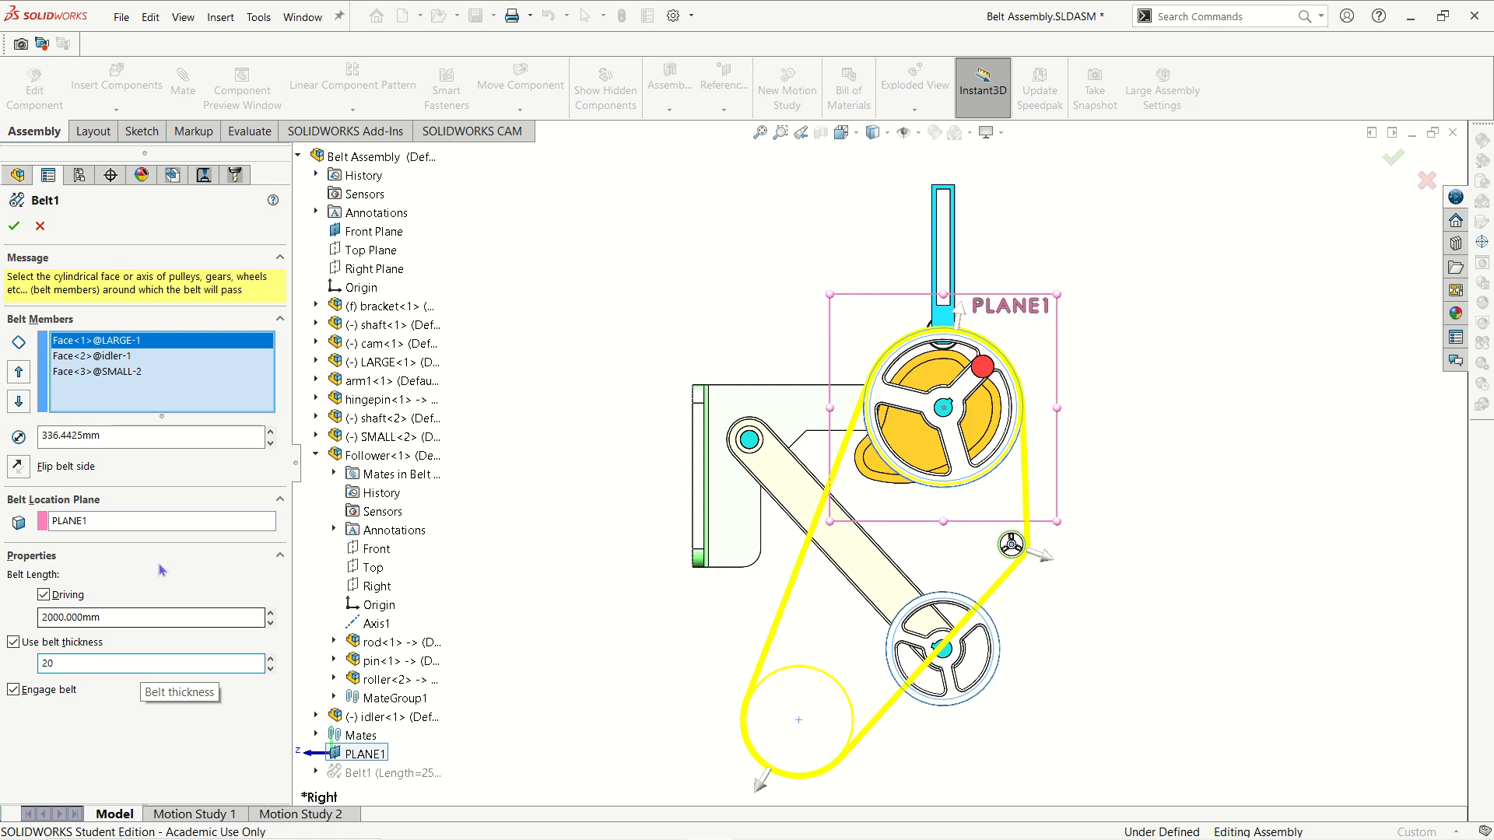
key("Return")
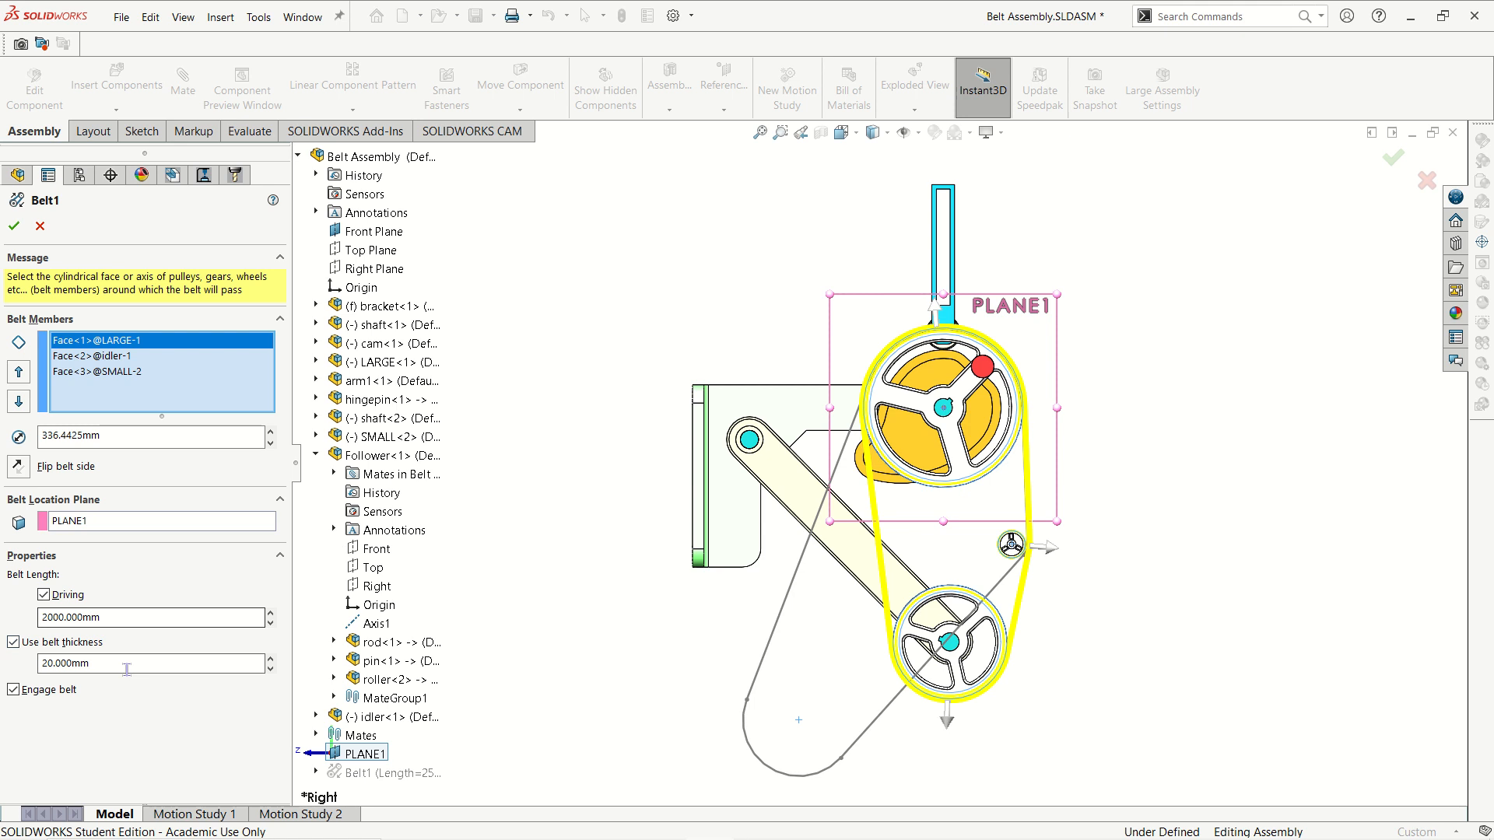
double_click(70, 663)
type("20")
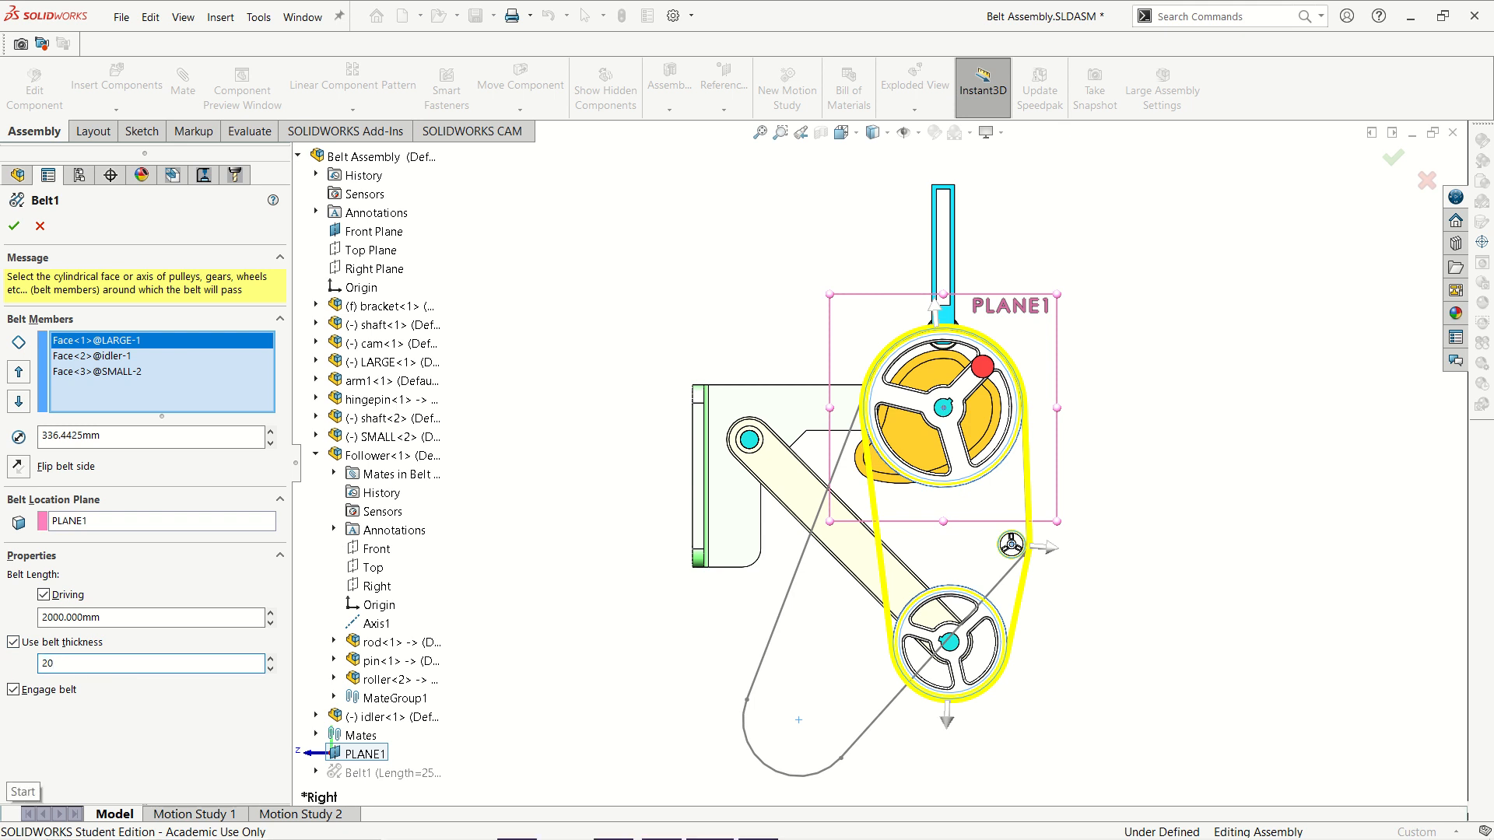
key("Return")
left_click(194, 502)
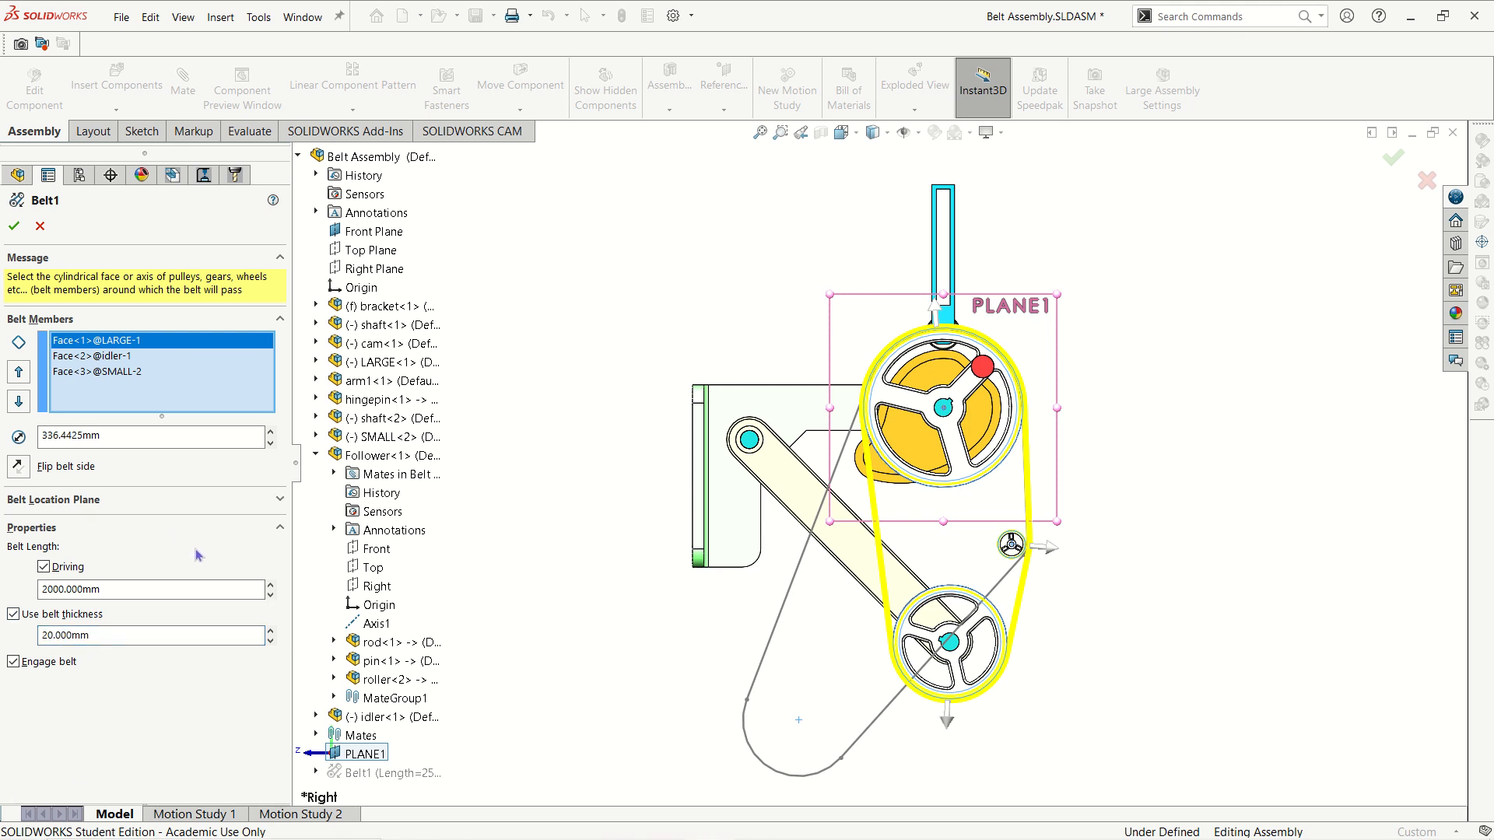
left_click(279, 500)
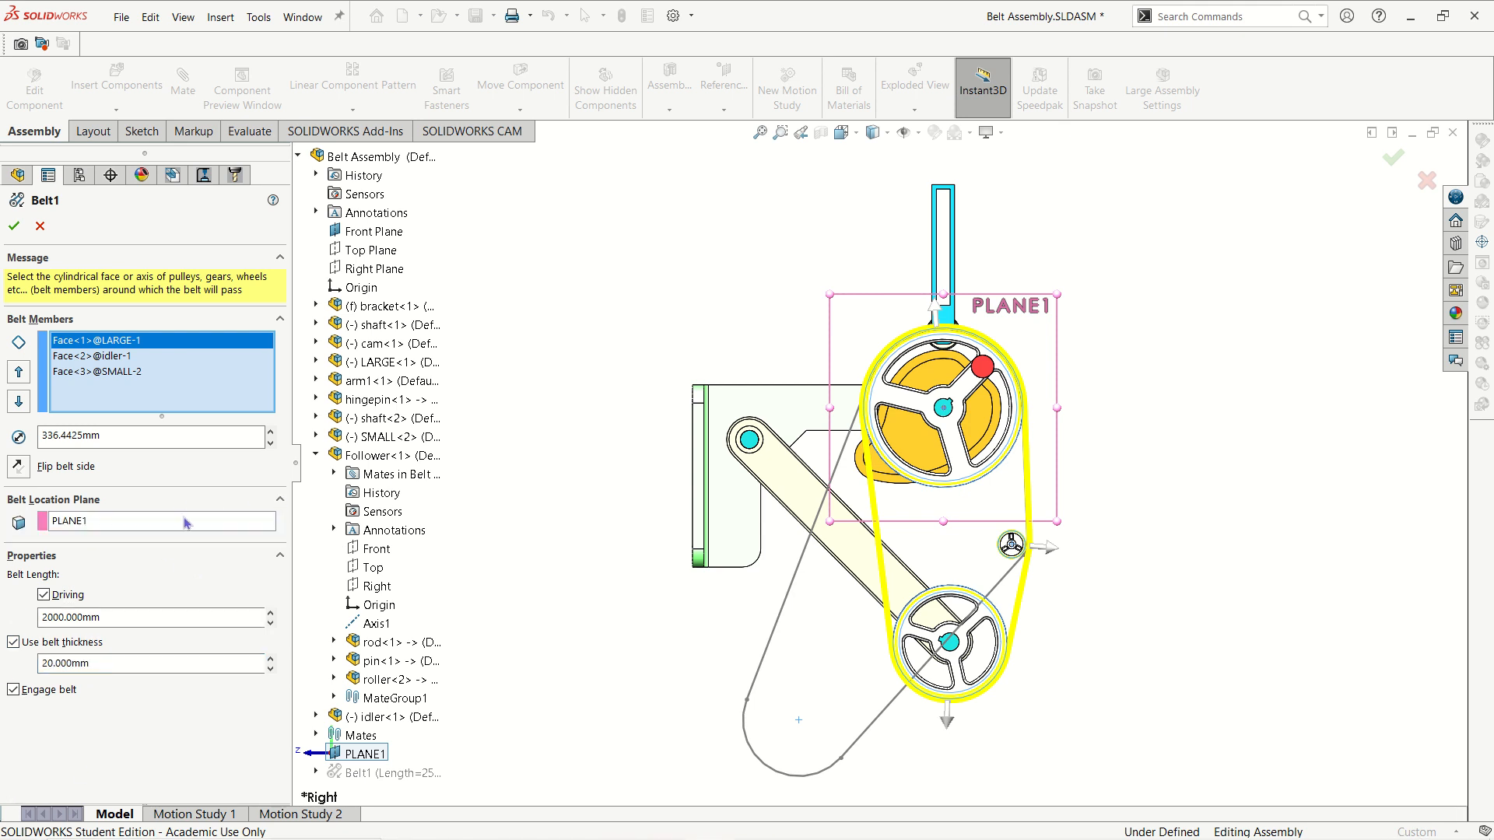
Step: Set the belt thickness to 10 mm and accept the Belt1 feature
left_click_drag(103, 665, 3, 712)
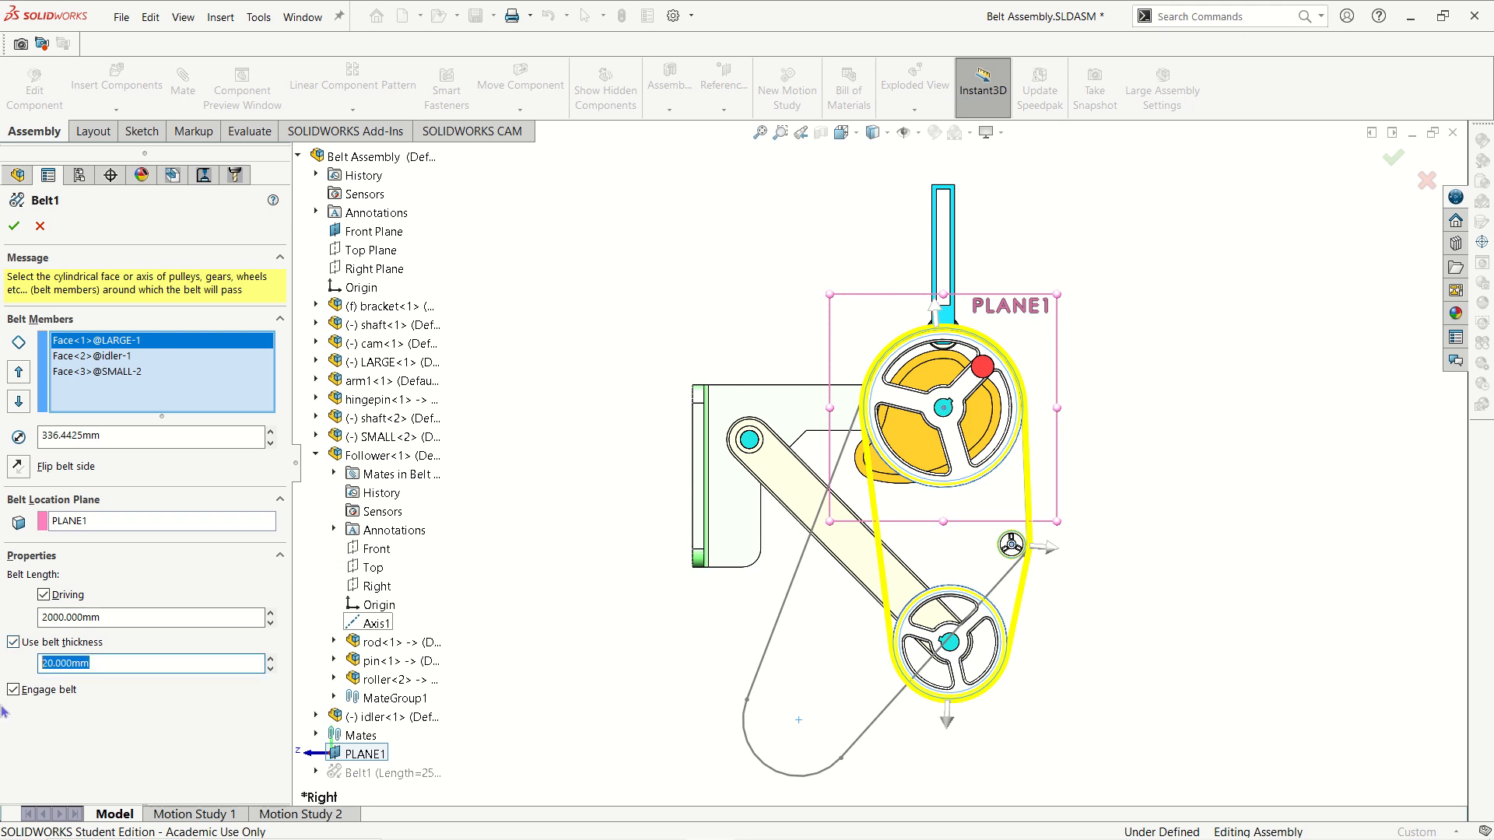
type("10")
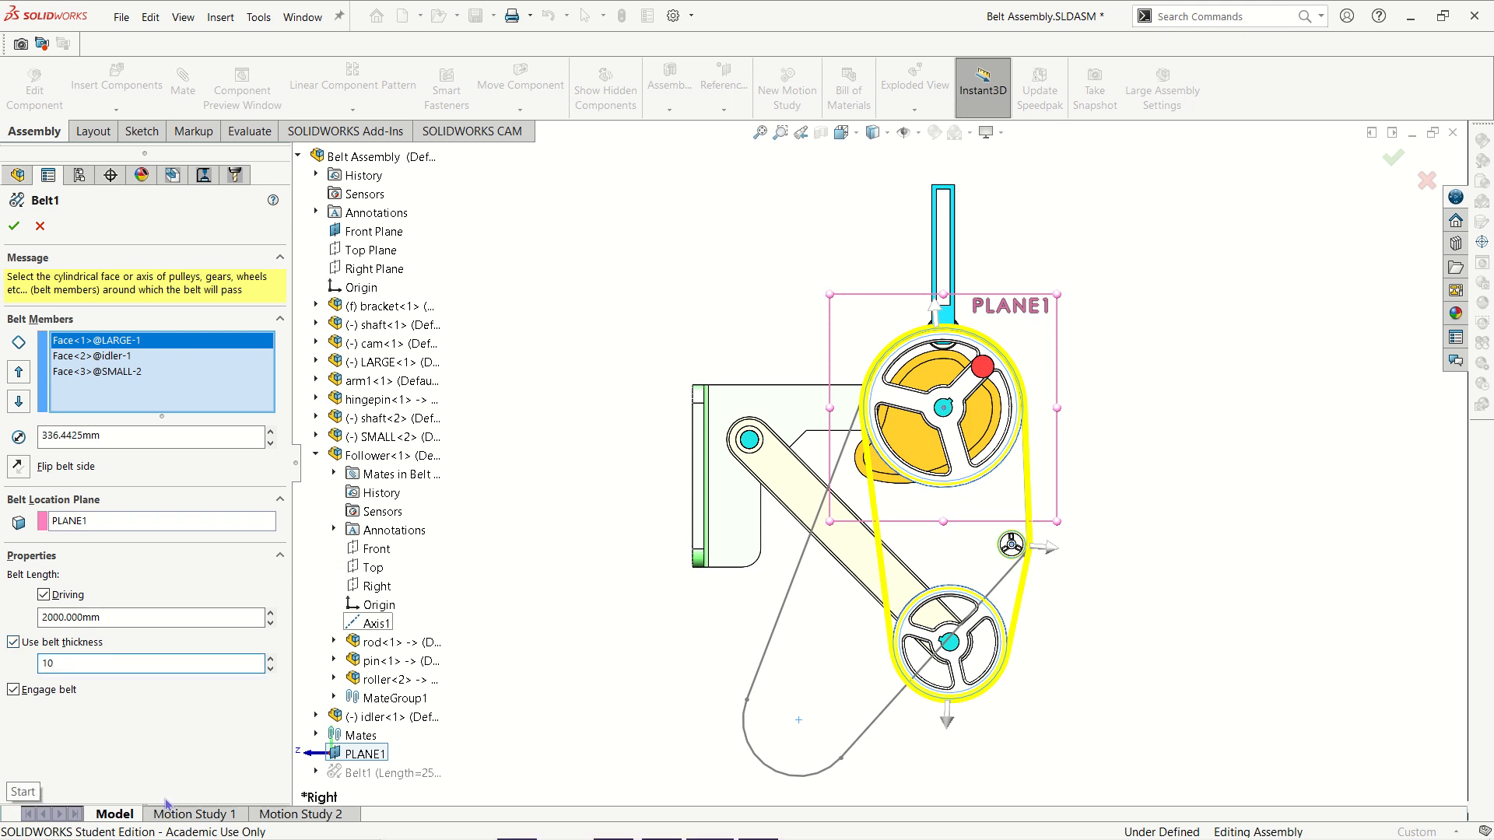
left_click(164, 620)
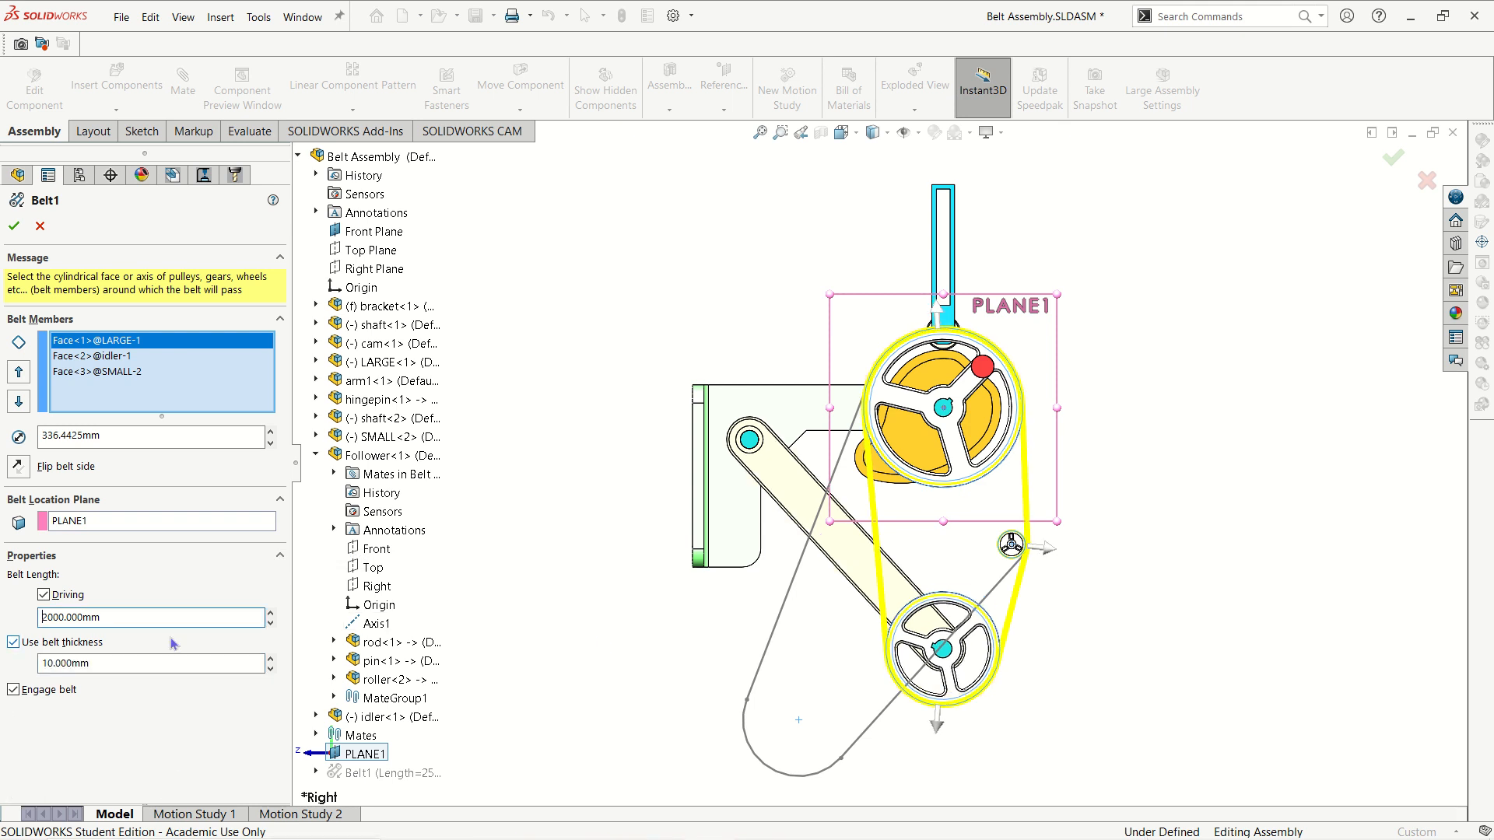
left_click(14, 228)
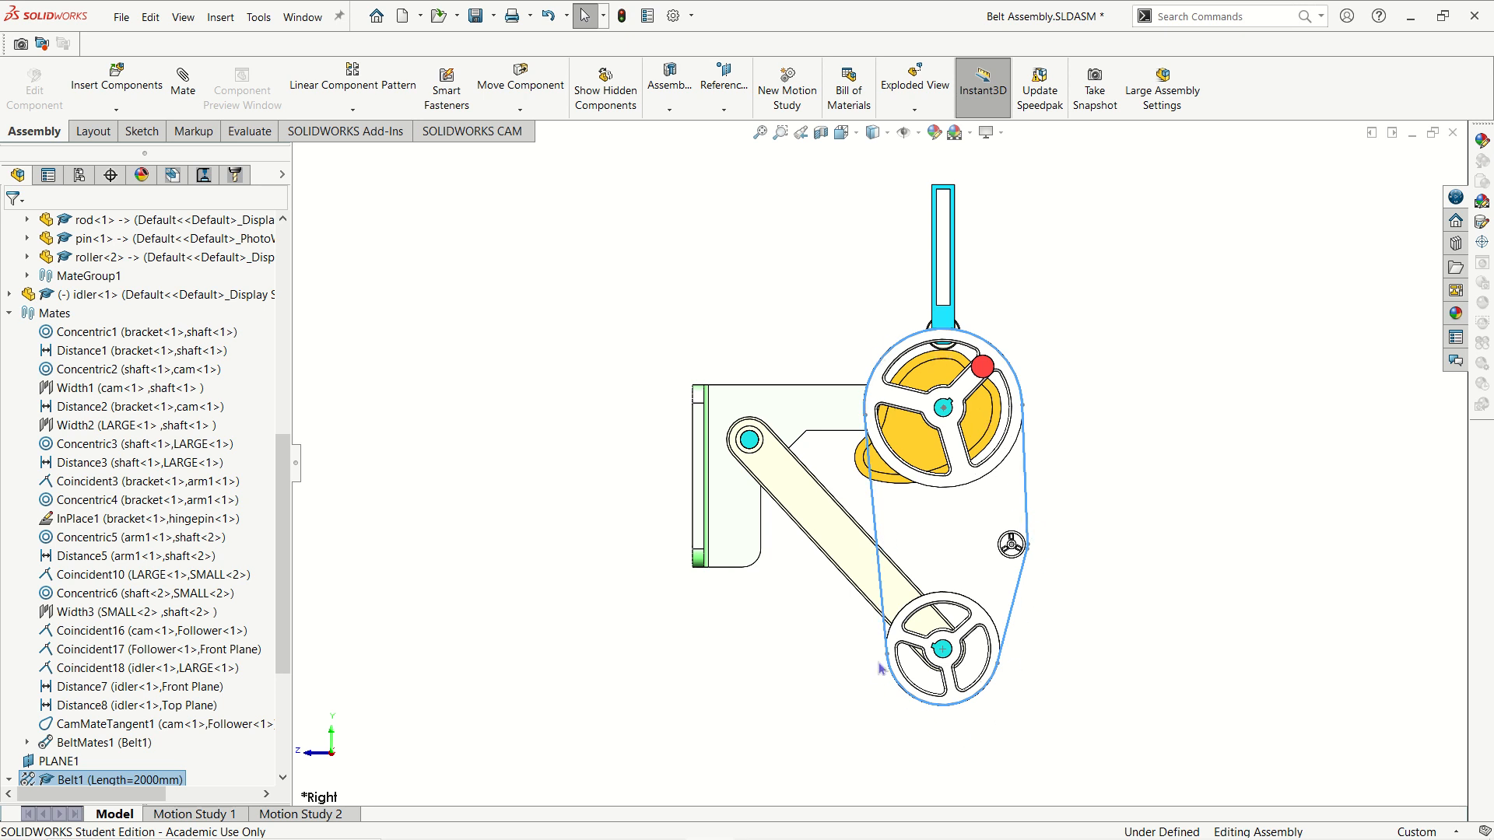
Step: Look through the commands available for the Belt1-1 part nested under the Belt1 feature, without applying any
middle_click_drag(881, 670, 982, 681)
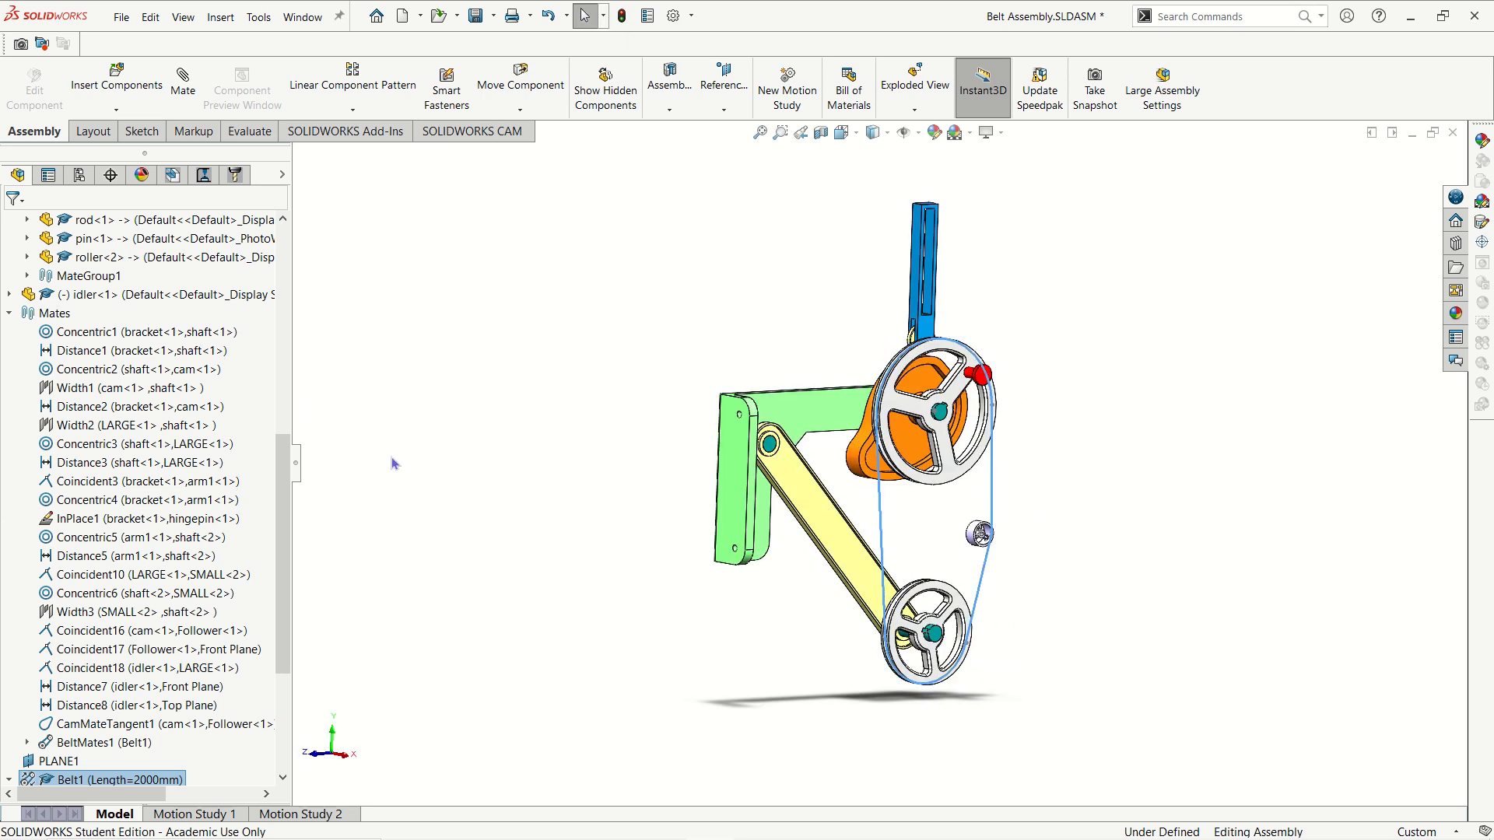
left_click_drag(284, 548, 307, 711)
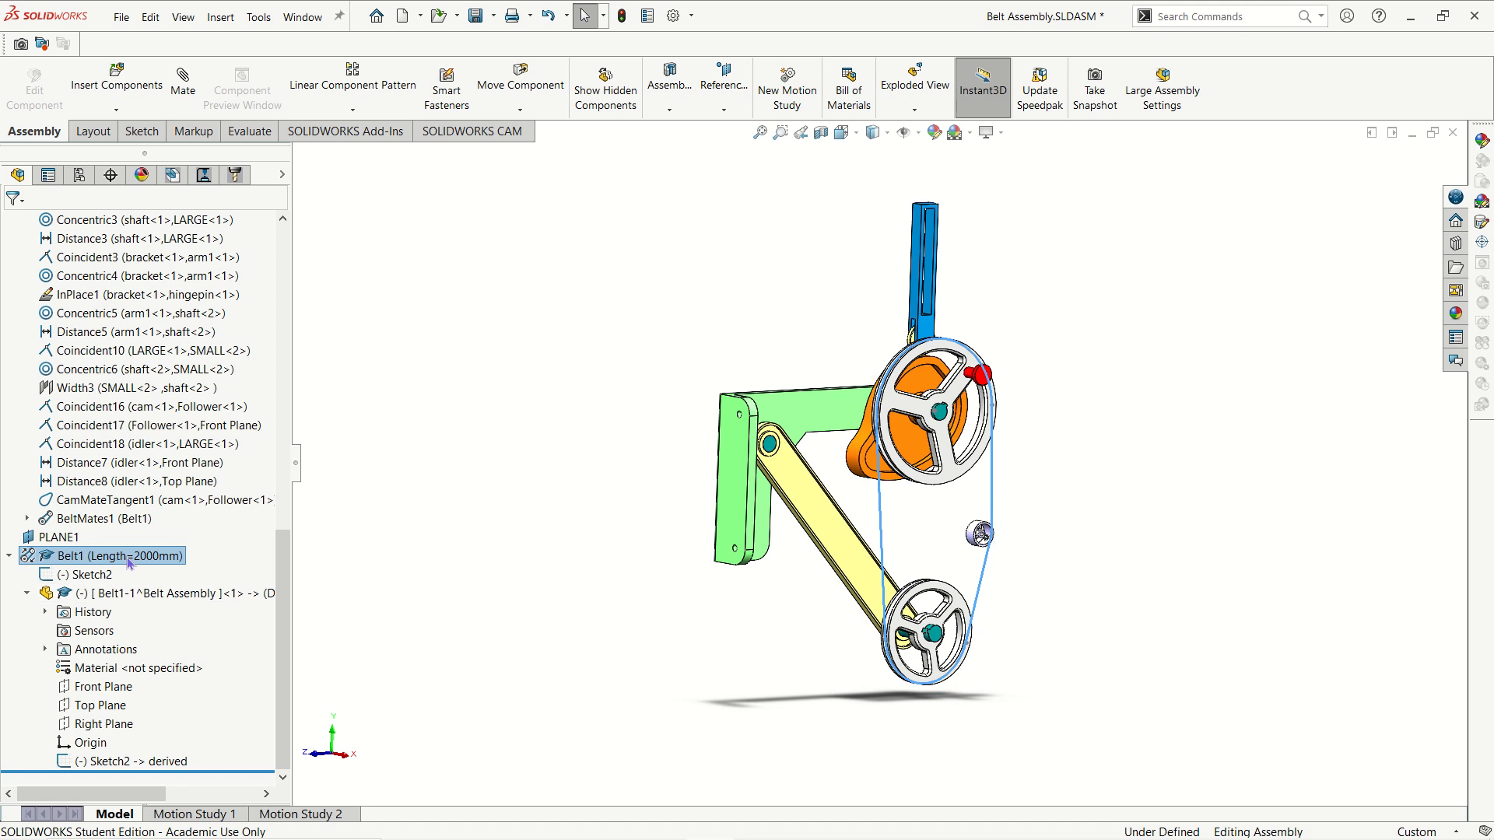
left_click(91, 595)
right_click(92, 594)
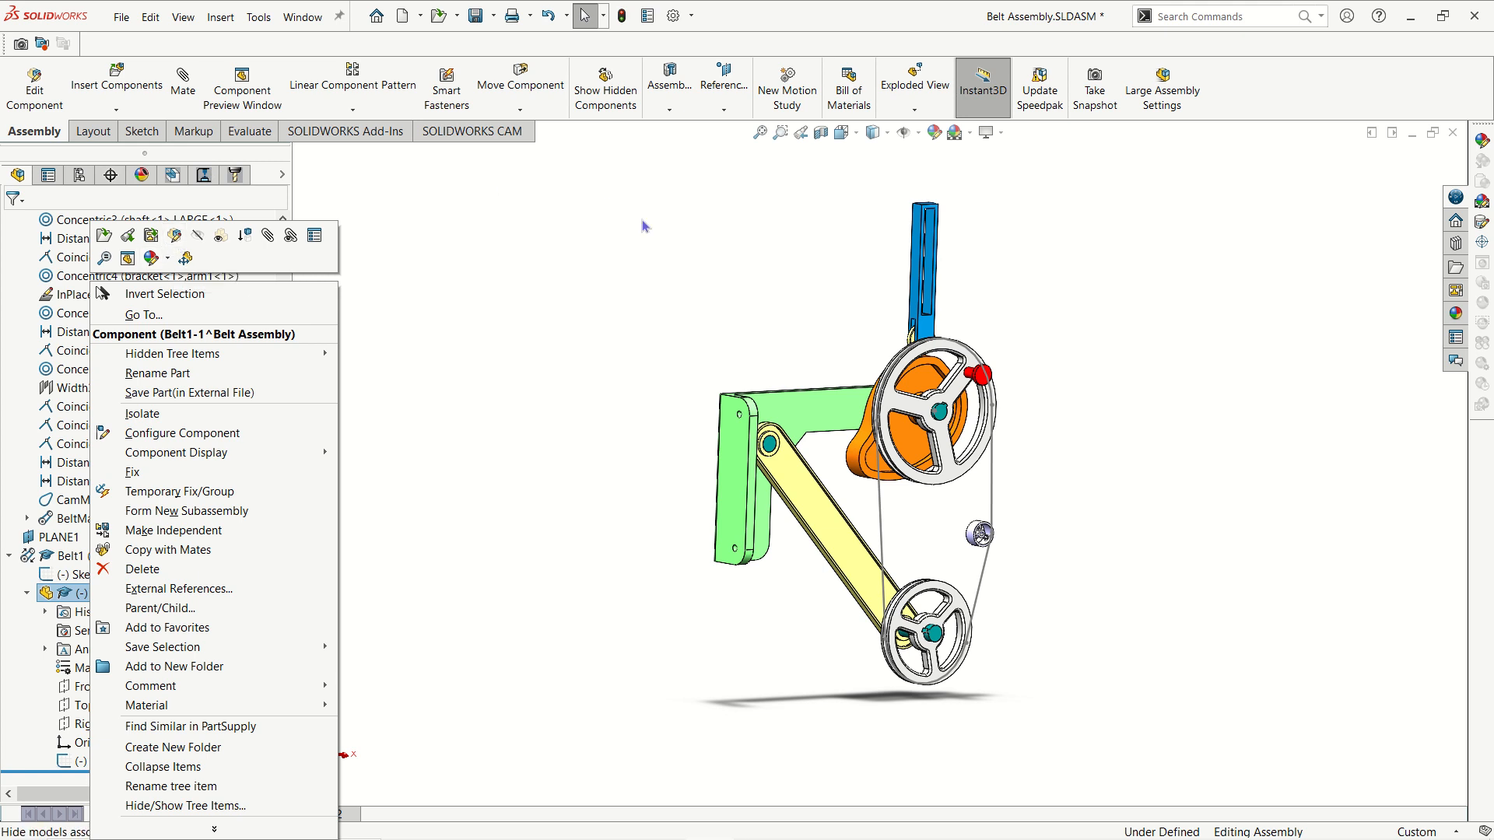
left_click(644, 265)
scroll(928, 342, "up", 2)
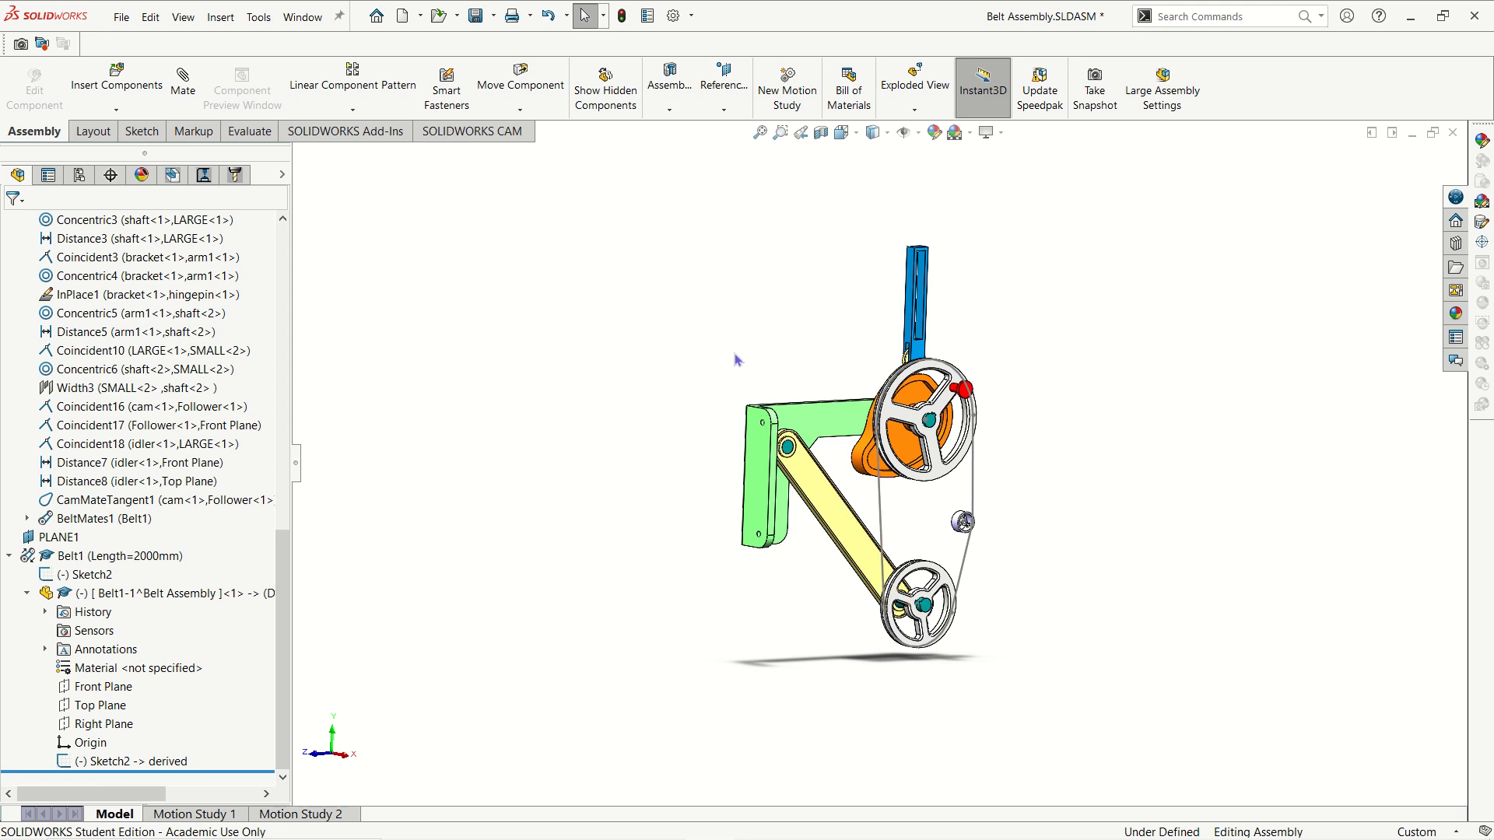
Step: Open Motion Study 2 of the belt assembly and choose Basic Motion as its study type
scroll(869, 531, "down", 5)
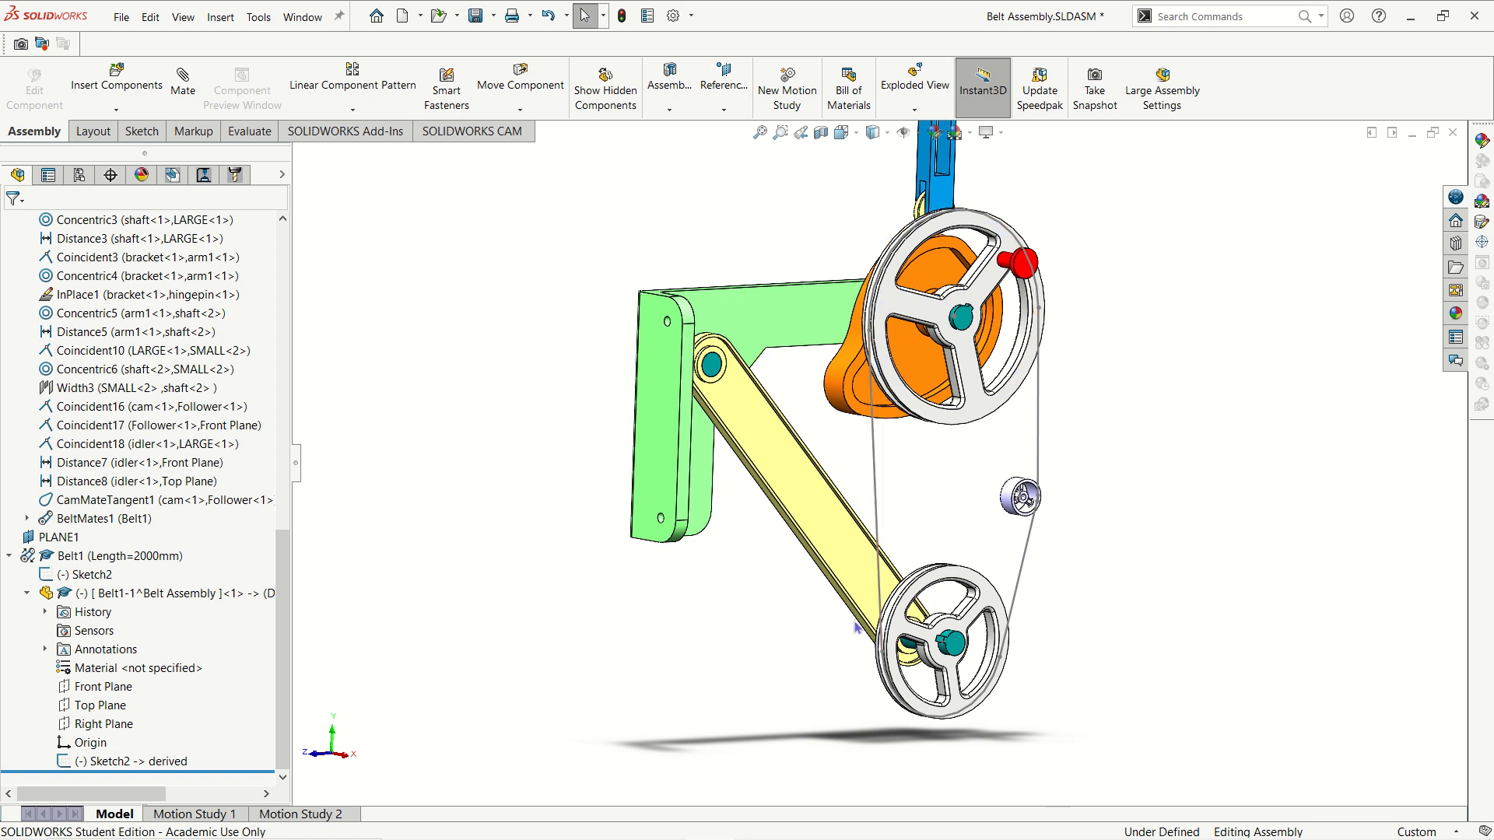
left_click(334, 817)
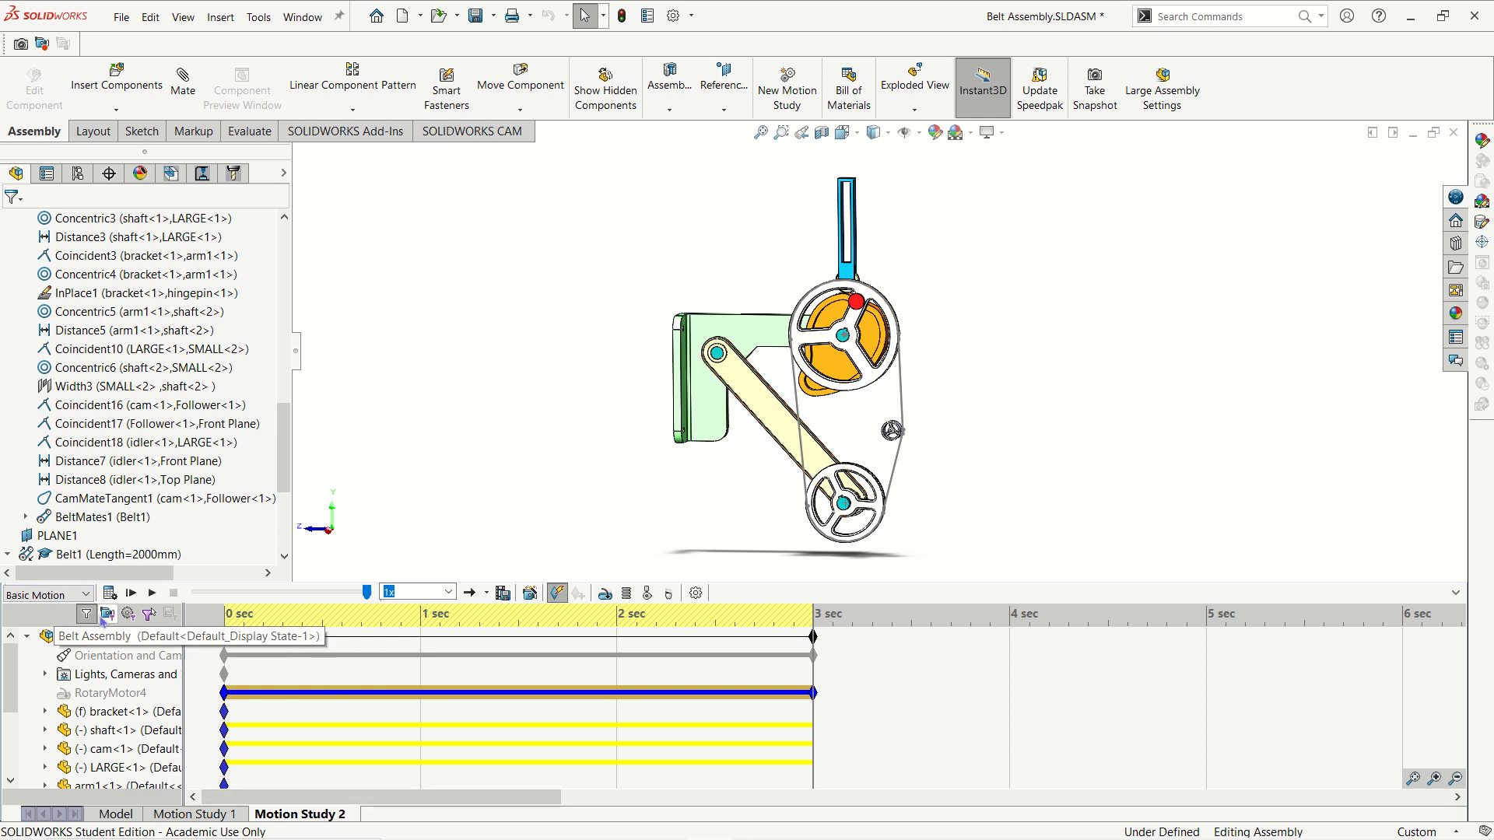
left_click(87, 596)
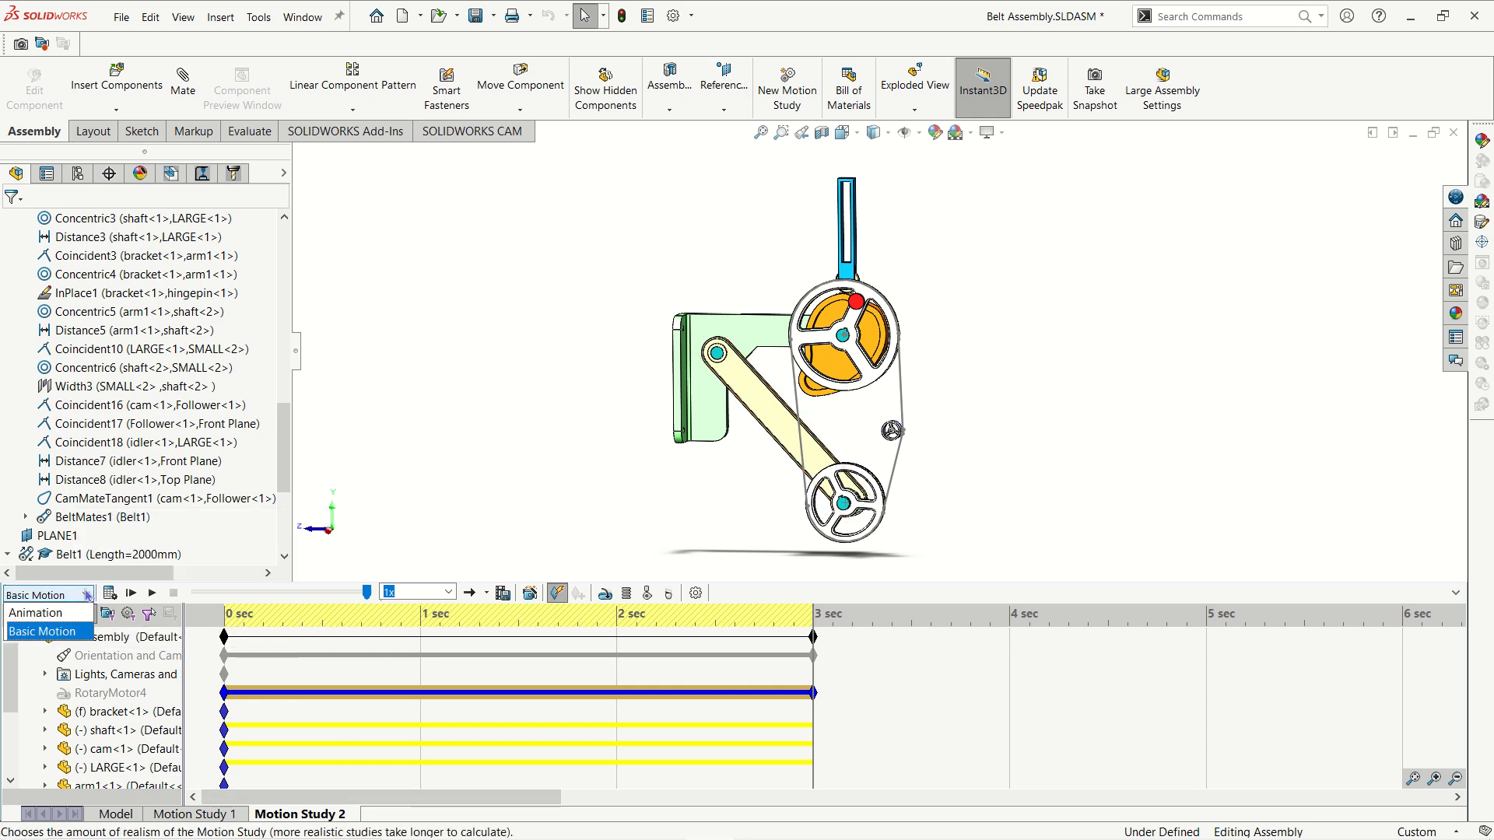
left_click(86, 635)
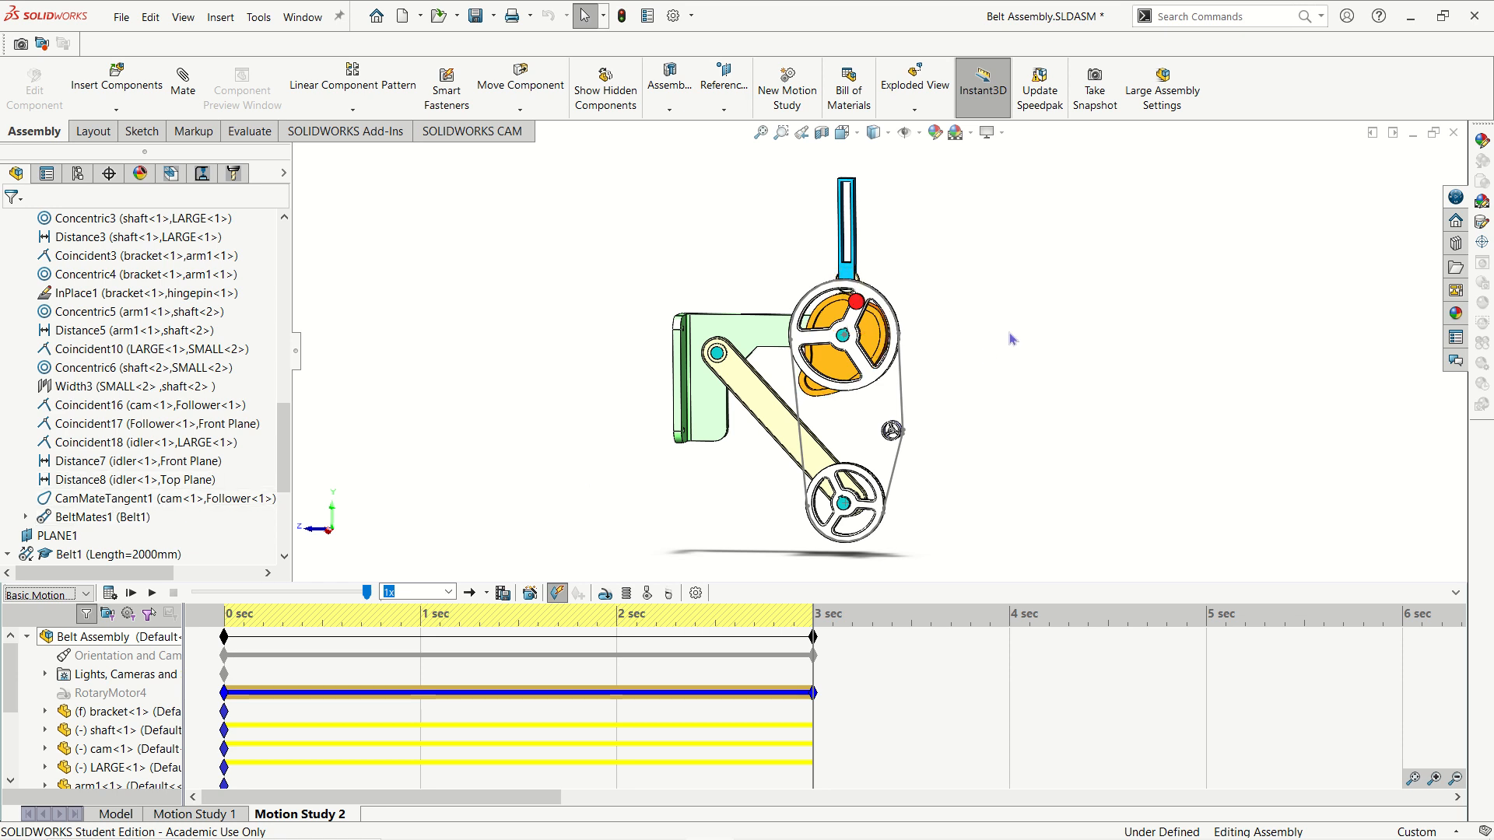
Step: Edit the RotaryMotor4 feature, reverse its rotation direction and reverse it back, and accept the motor
middle_click_drag(943, 390, 1019, 417)
scroll(829, 323, "down", 4)
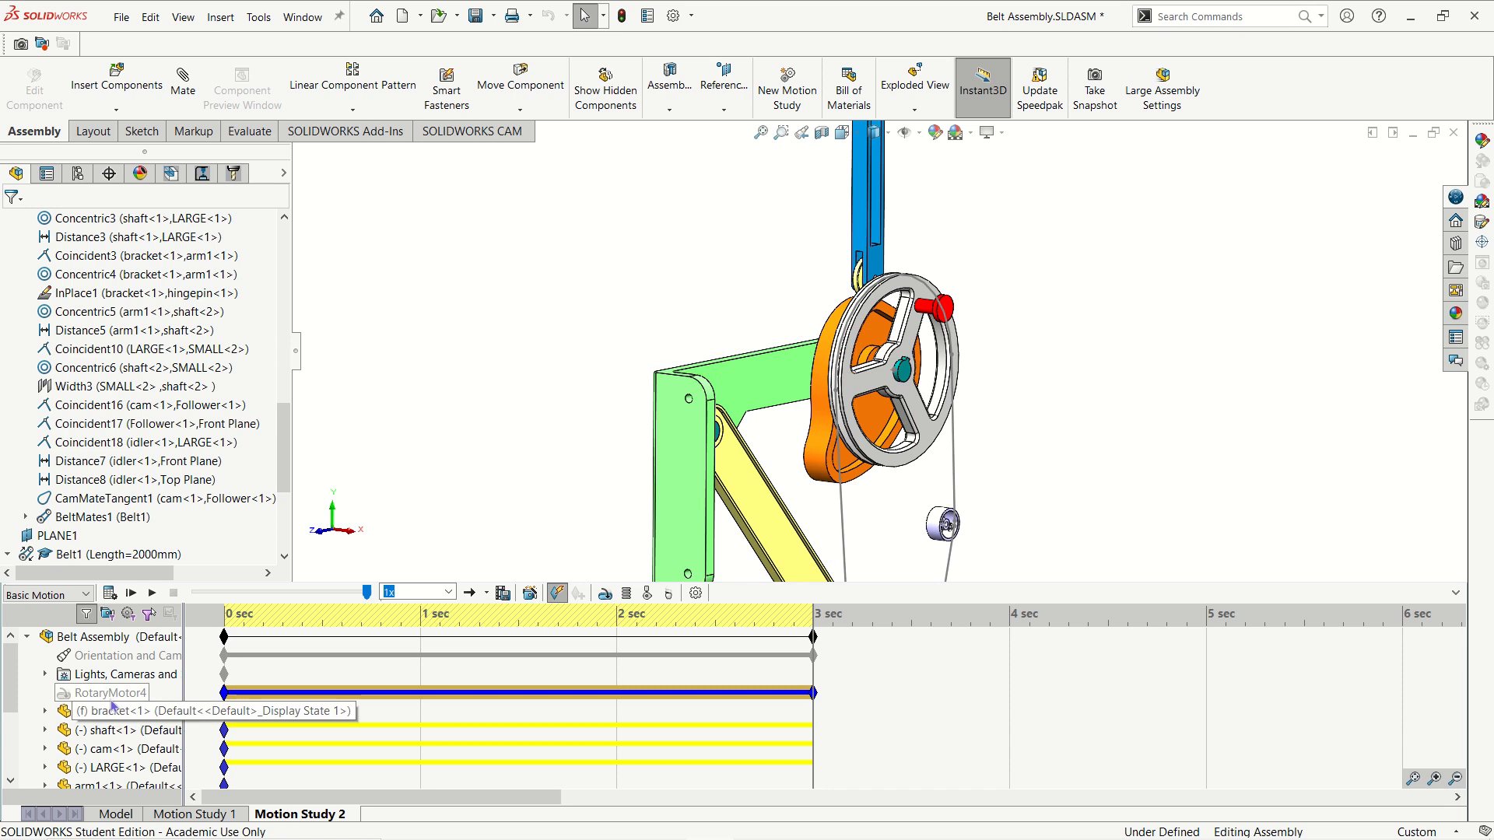
right_click(111, 704)
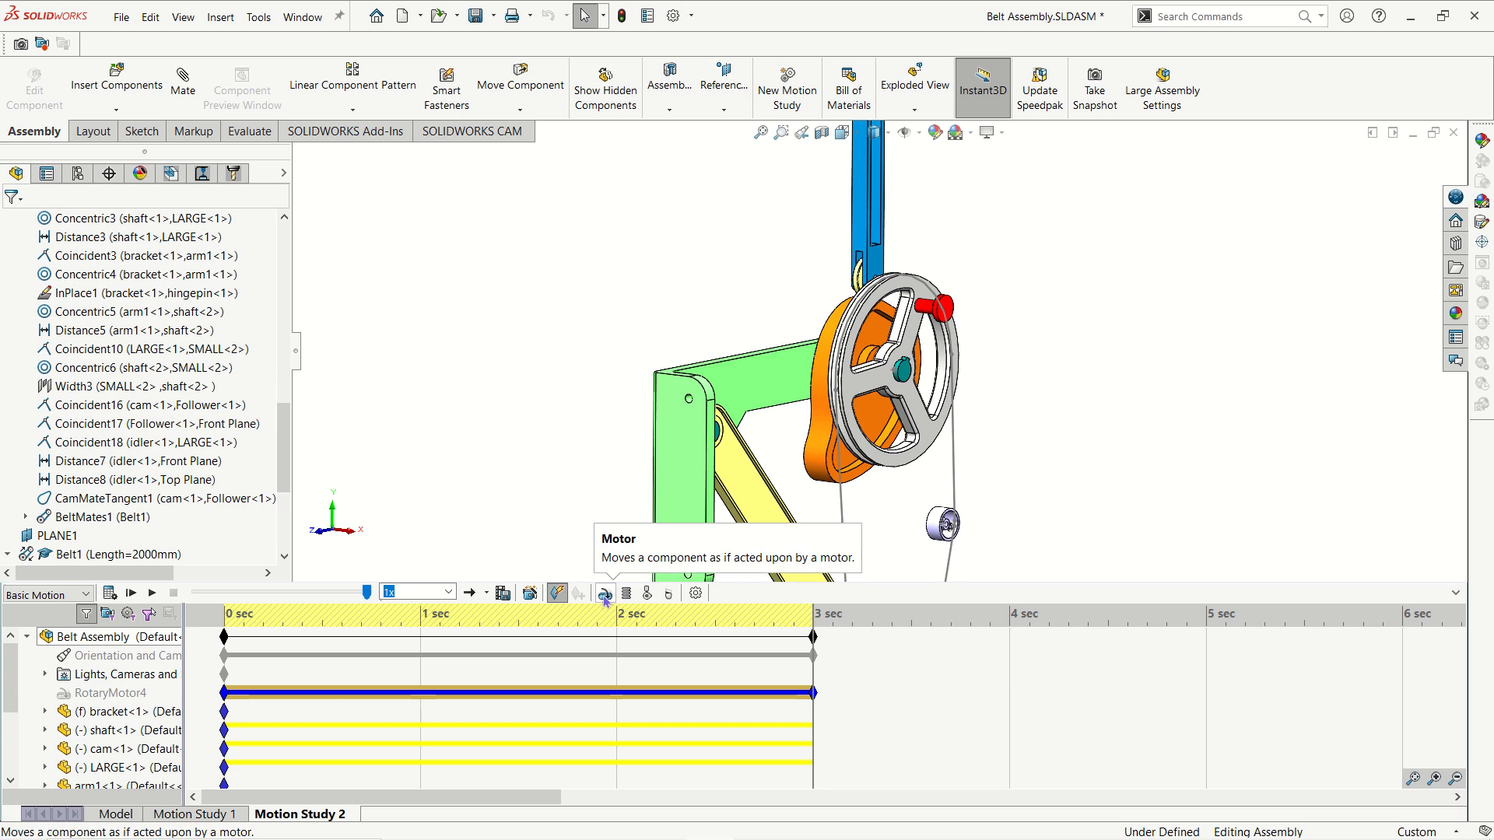
right_click(125, 694)
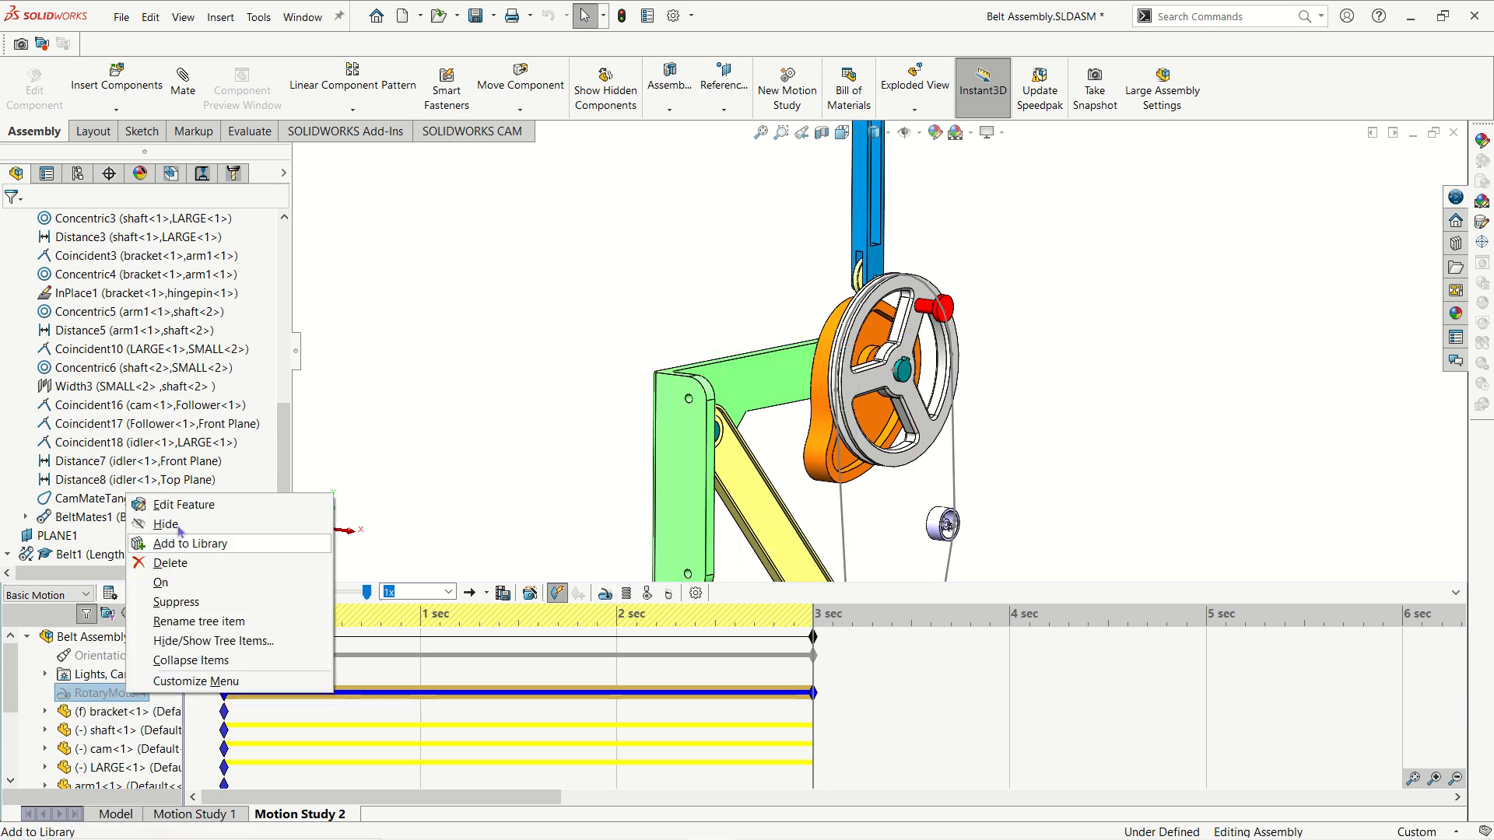
left_click(184, 504)
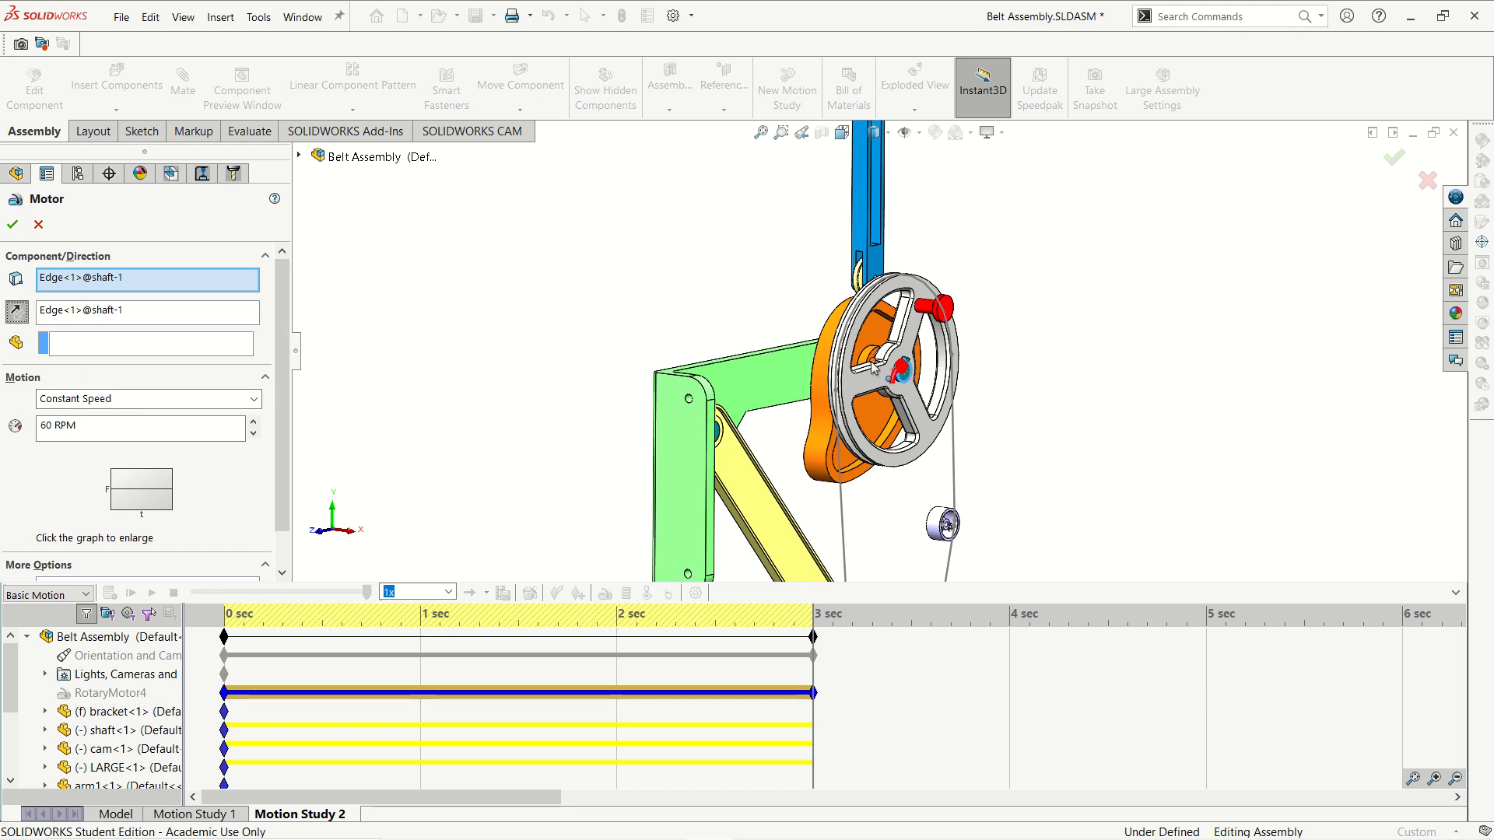
middle_click_drag(686, 399, 757, 331)
left_click(23, 312)
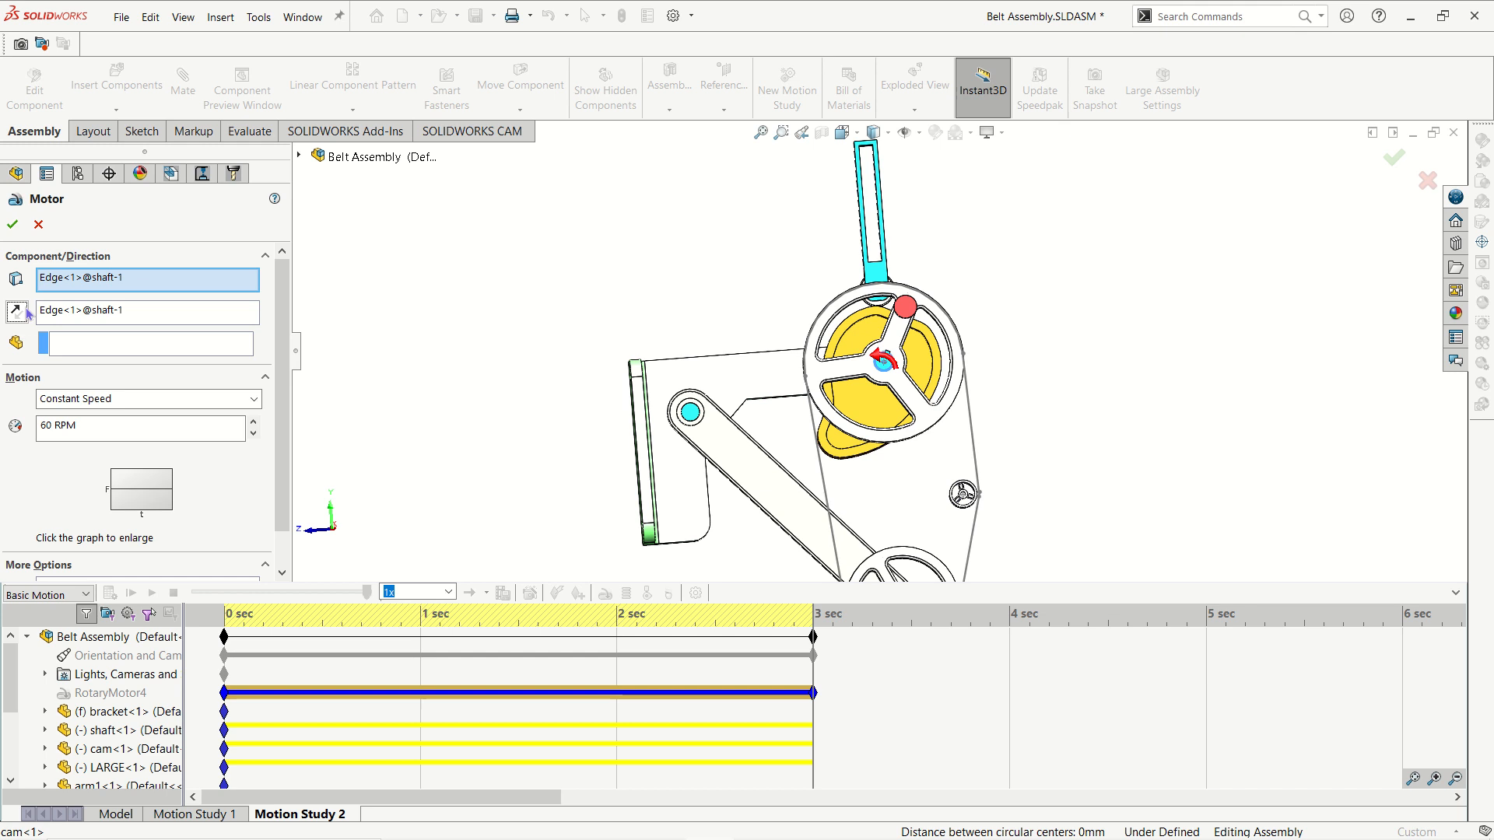
left_click(19, 312)
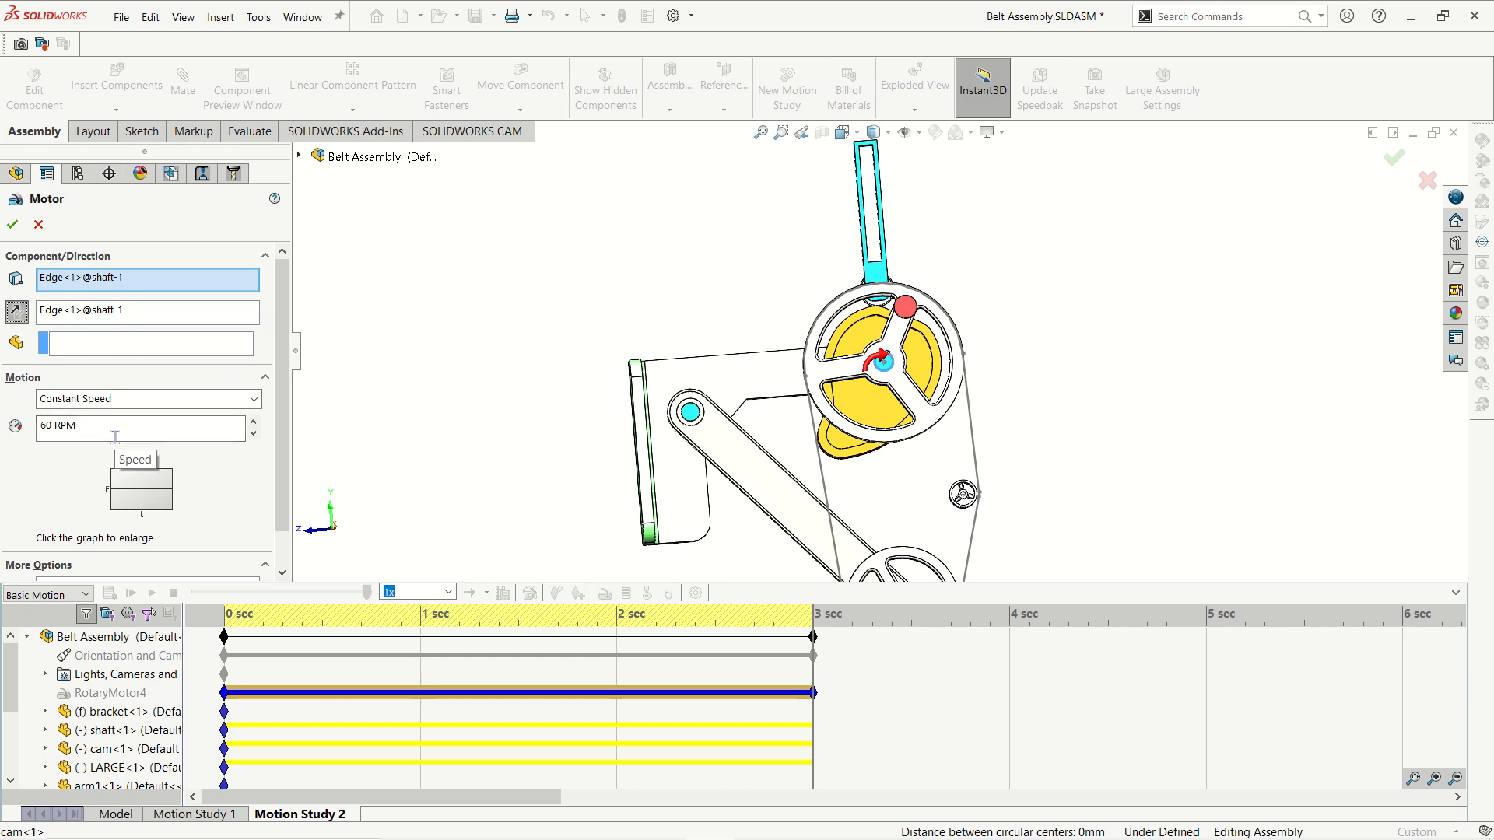
left_click(11, 224)
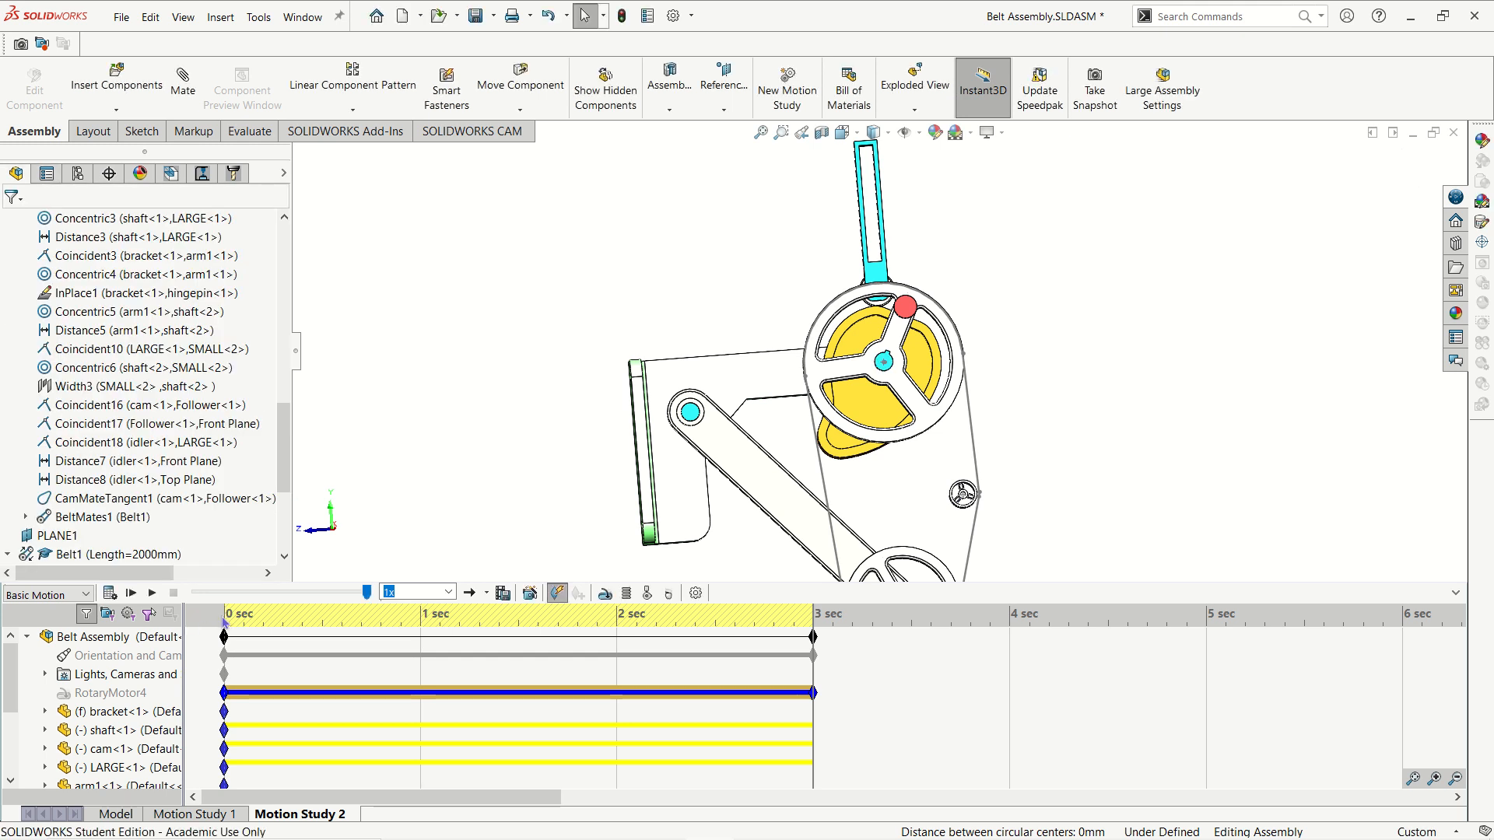
Step: Return the timeline to 0 sec, calculate the motion study and check RotaryMotor4's key at 3 sec
left_click(224, 616)
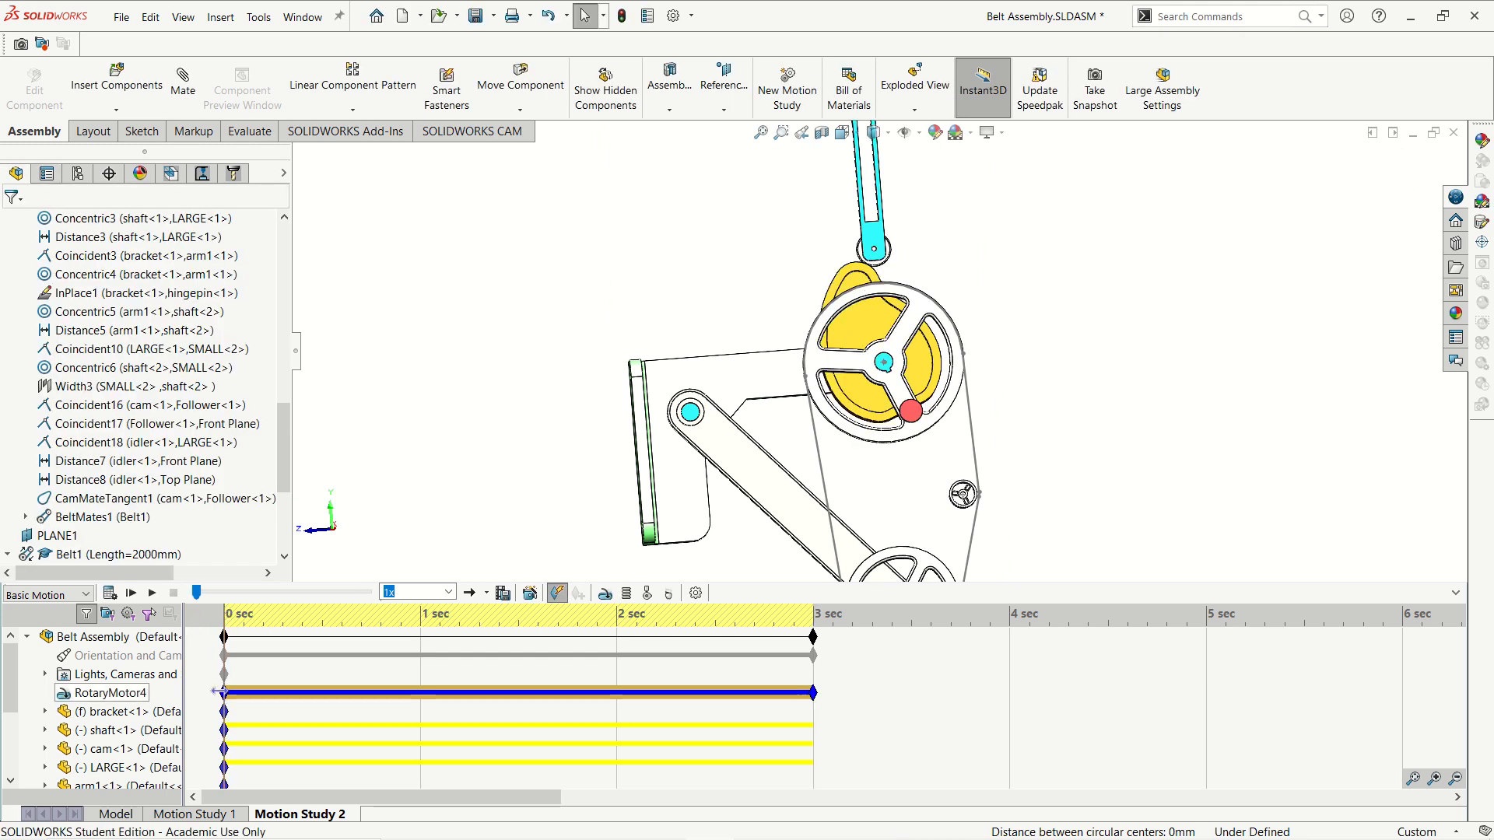
mouse_move(226, 696)
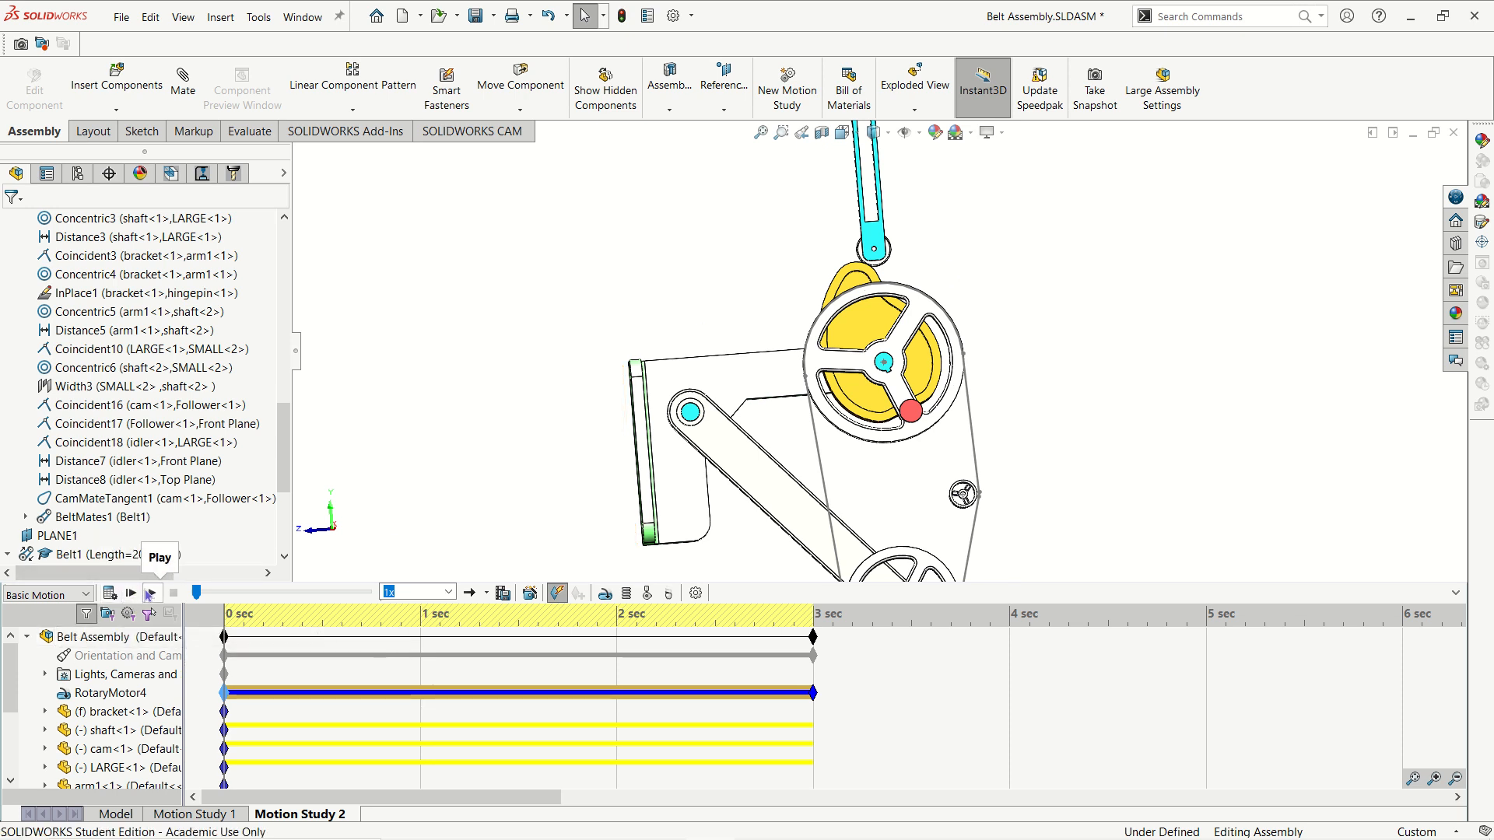
left_click(106, 594)
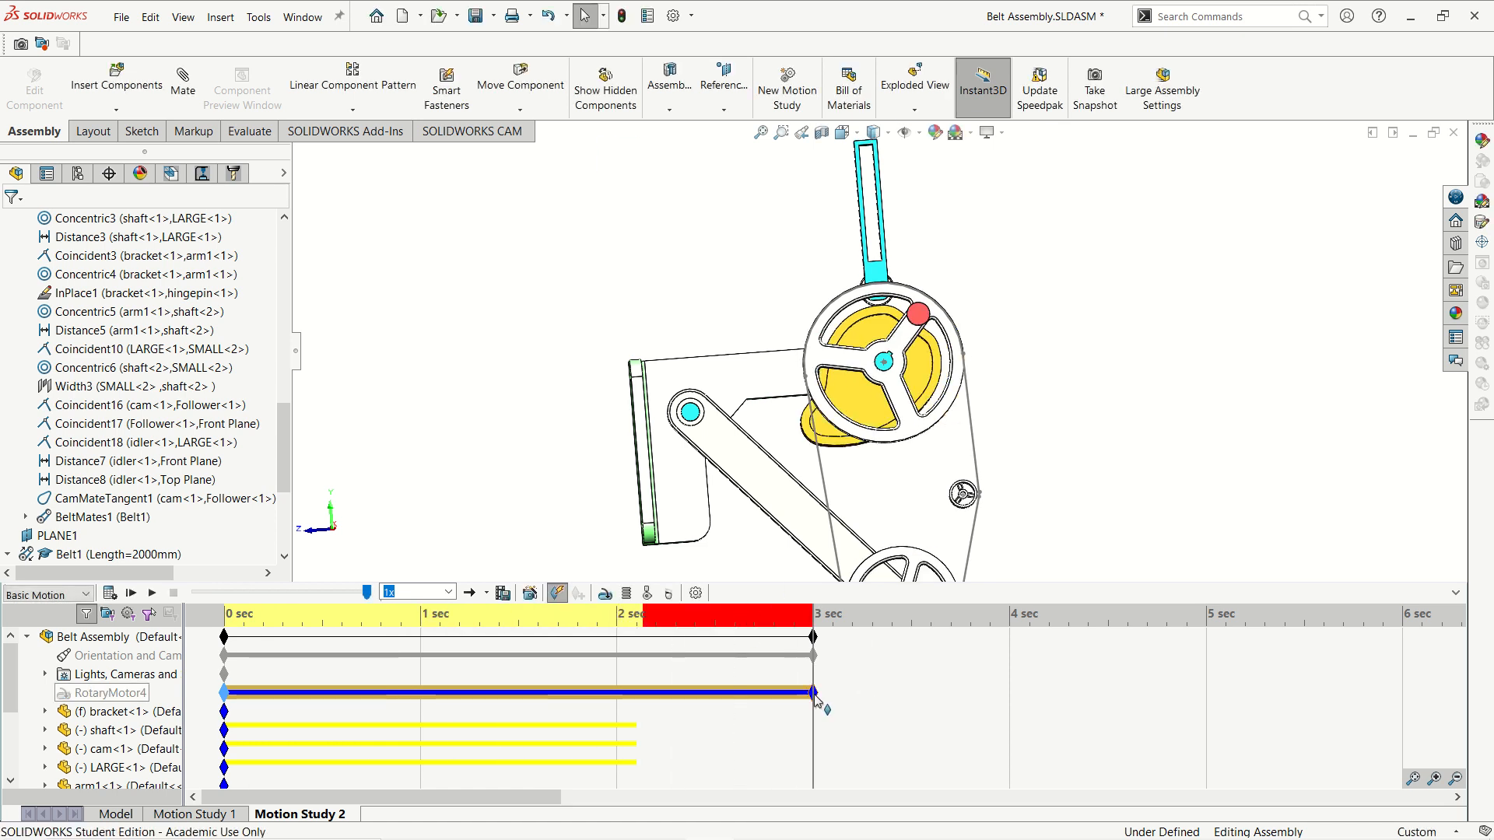
mouse_move(814, 694)
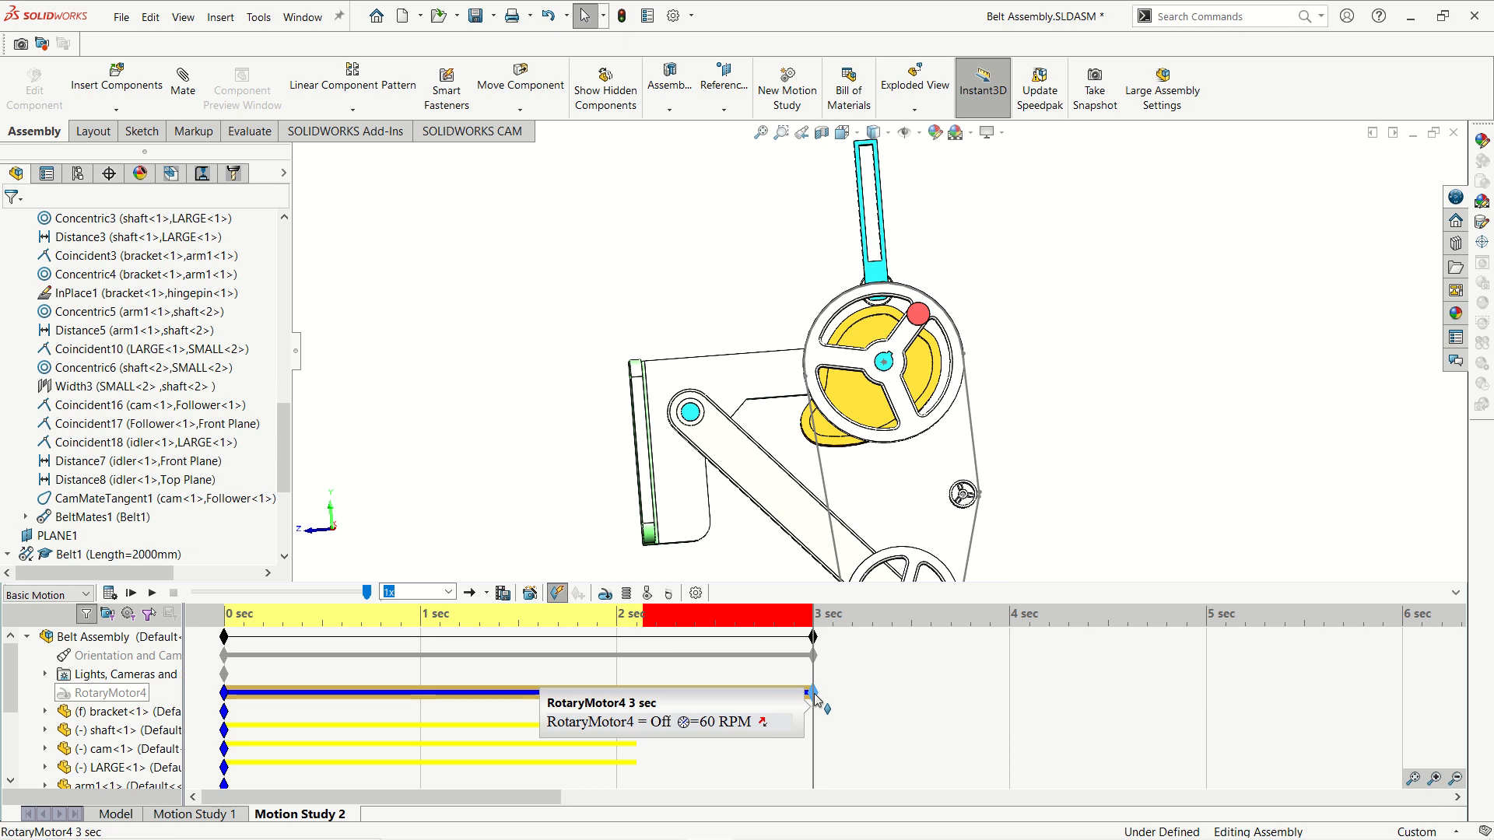
Step: Undo the last change in the motion study and calculate the study again
left_click(548, 17)
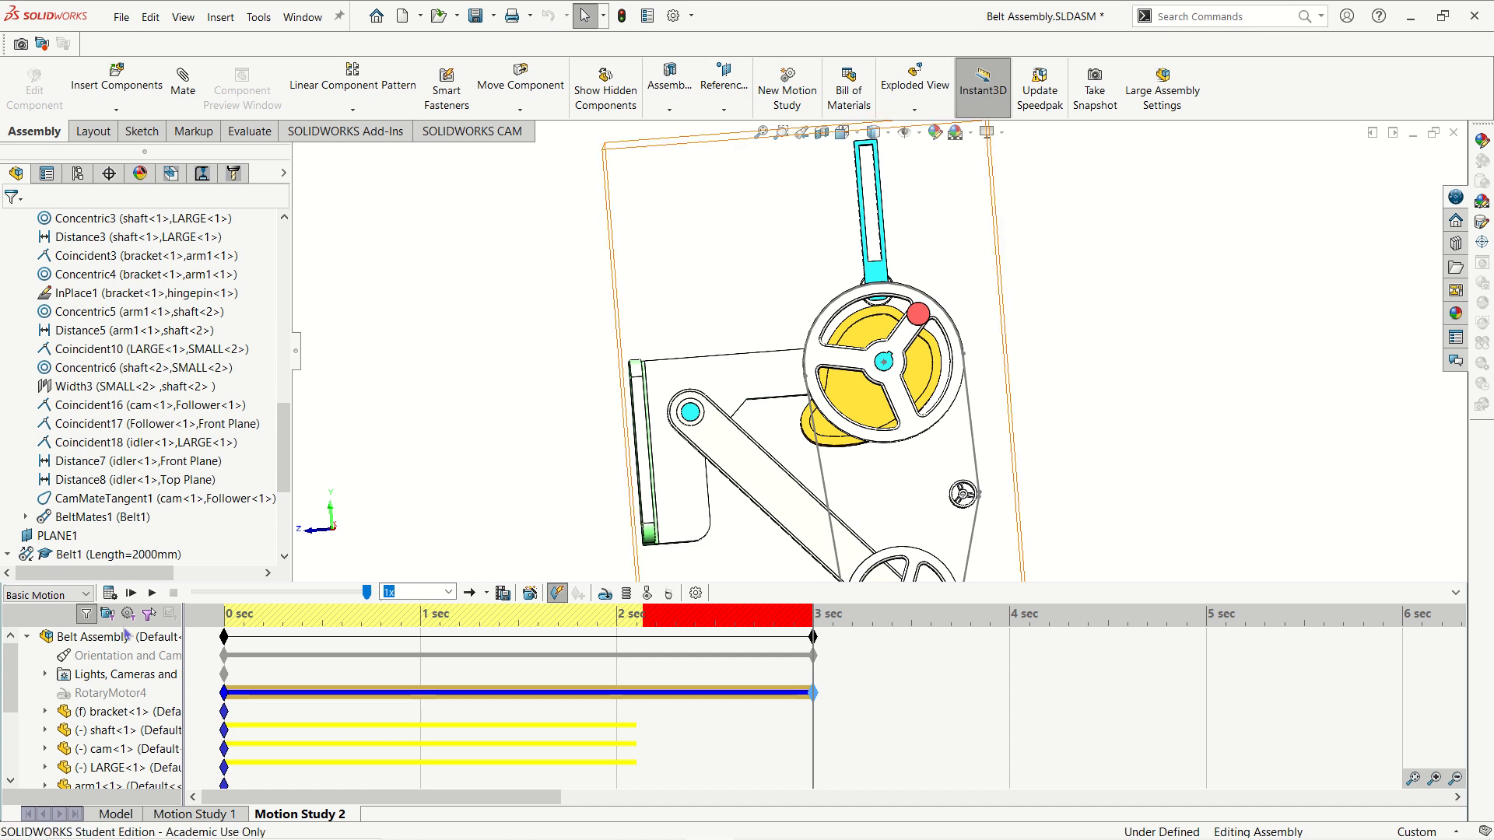
left_click(110, 593)
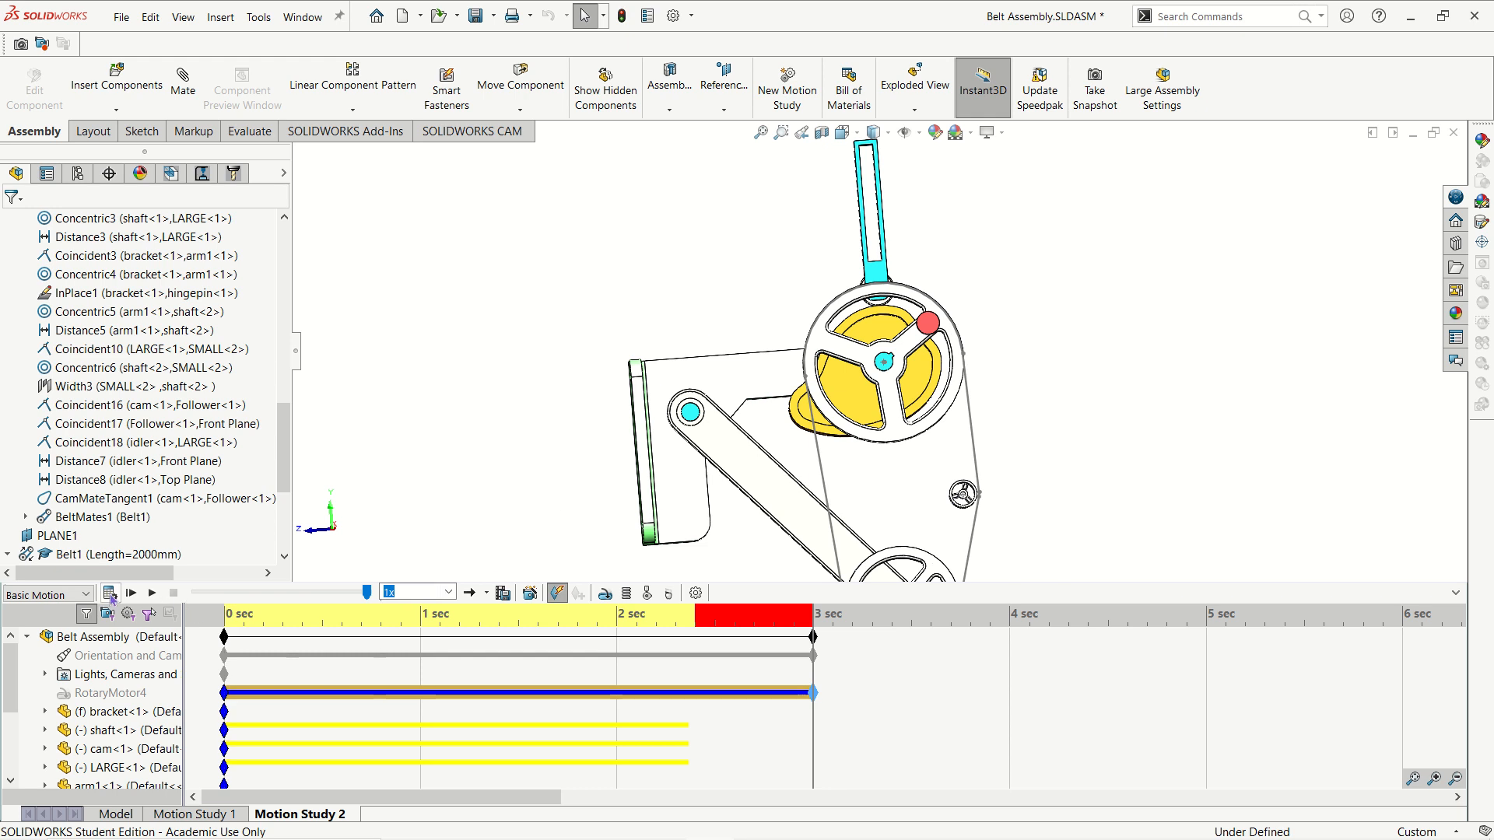
left_click(110, 593)
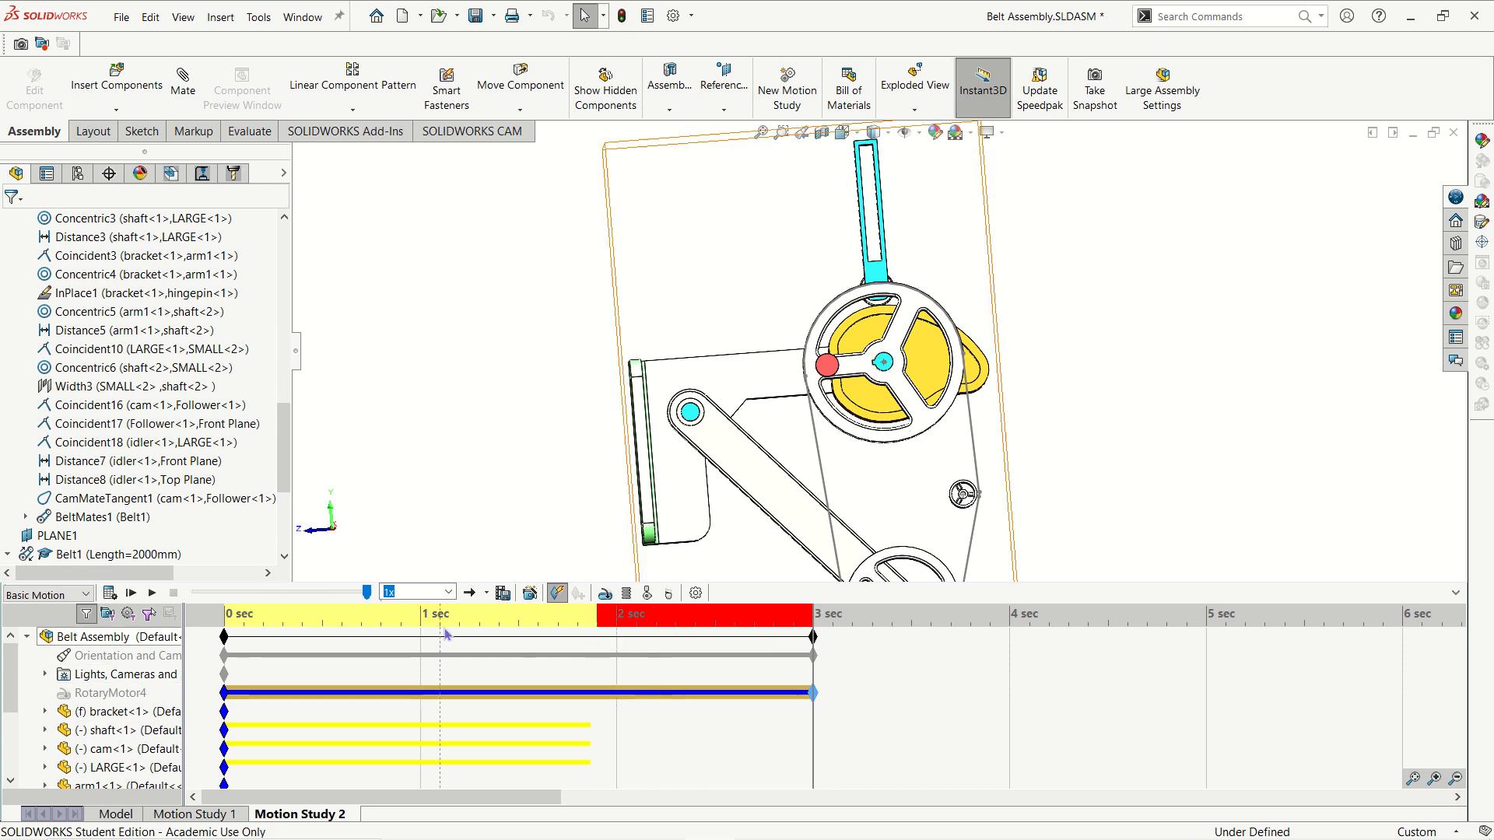
Step: Raise the Basic Motion geometry accuracy one step toward High in the motion study properties and recalculate the study
left_click(696, 593)
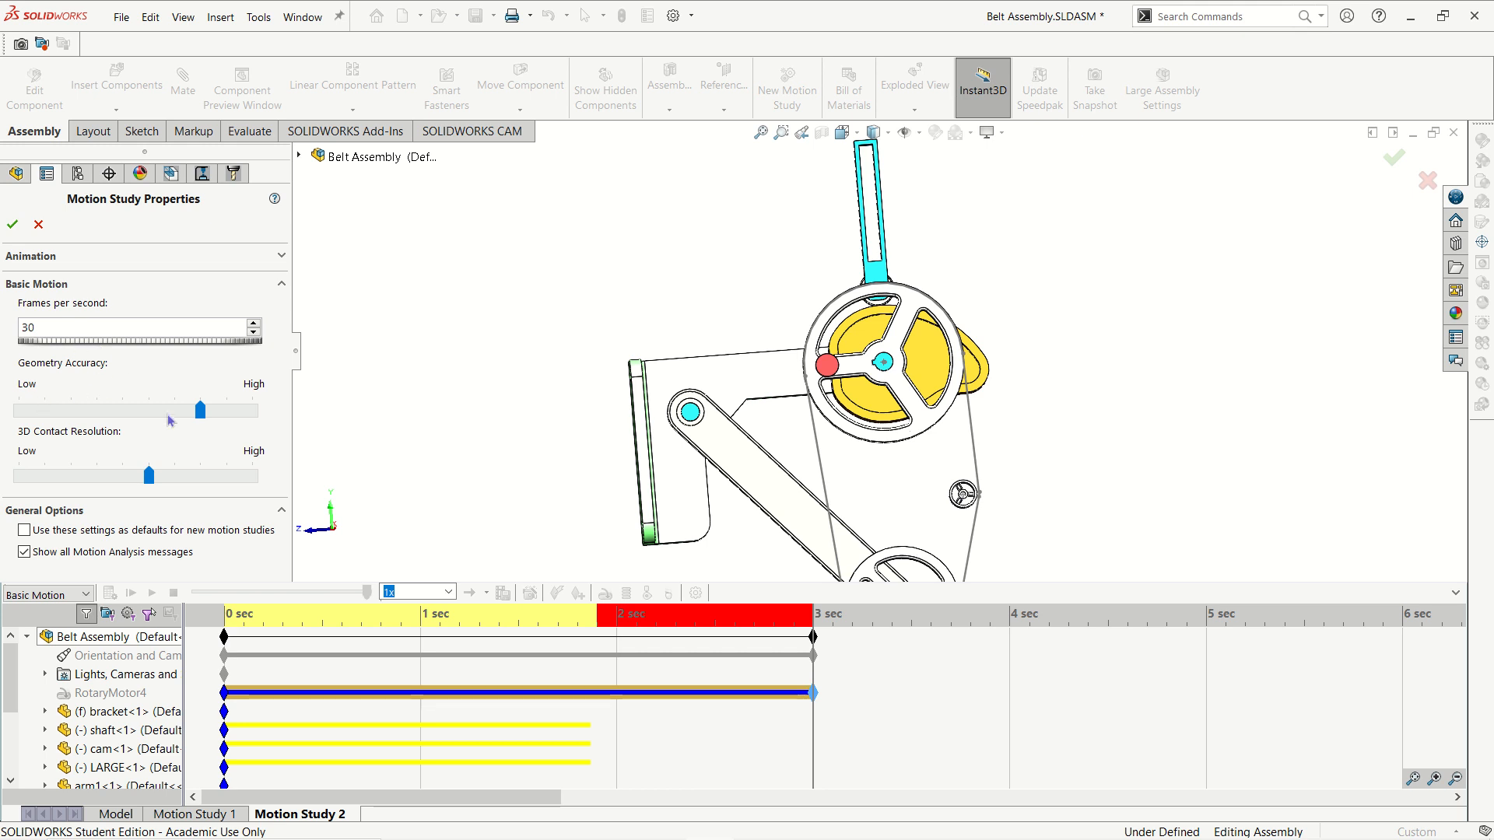
left_click(237, 411)
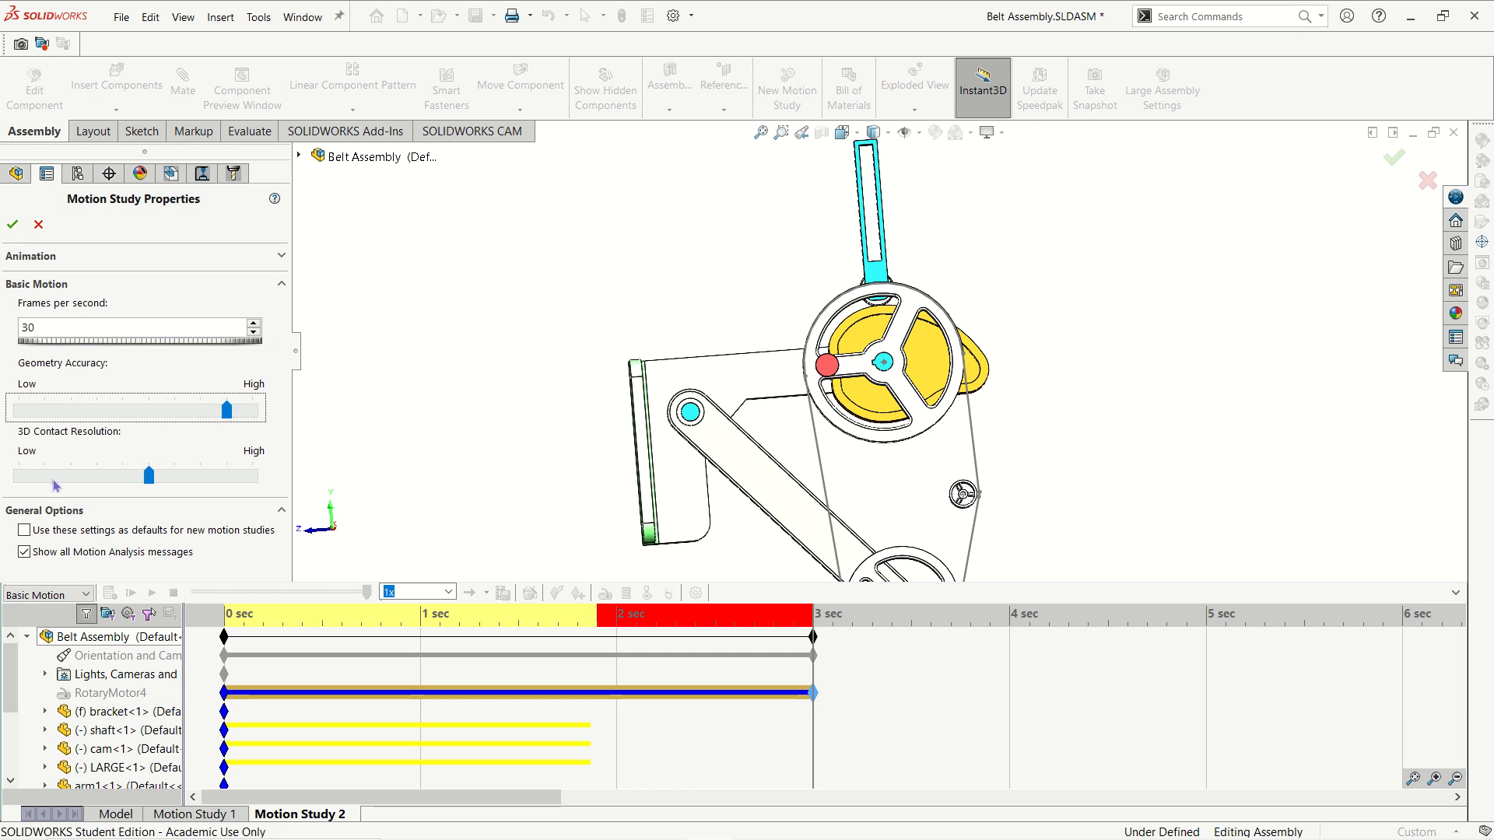
left_click(13, 224)
left_click(109, 593)
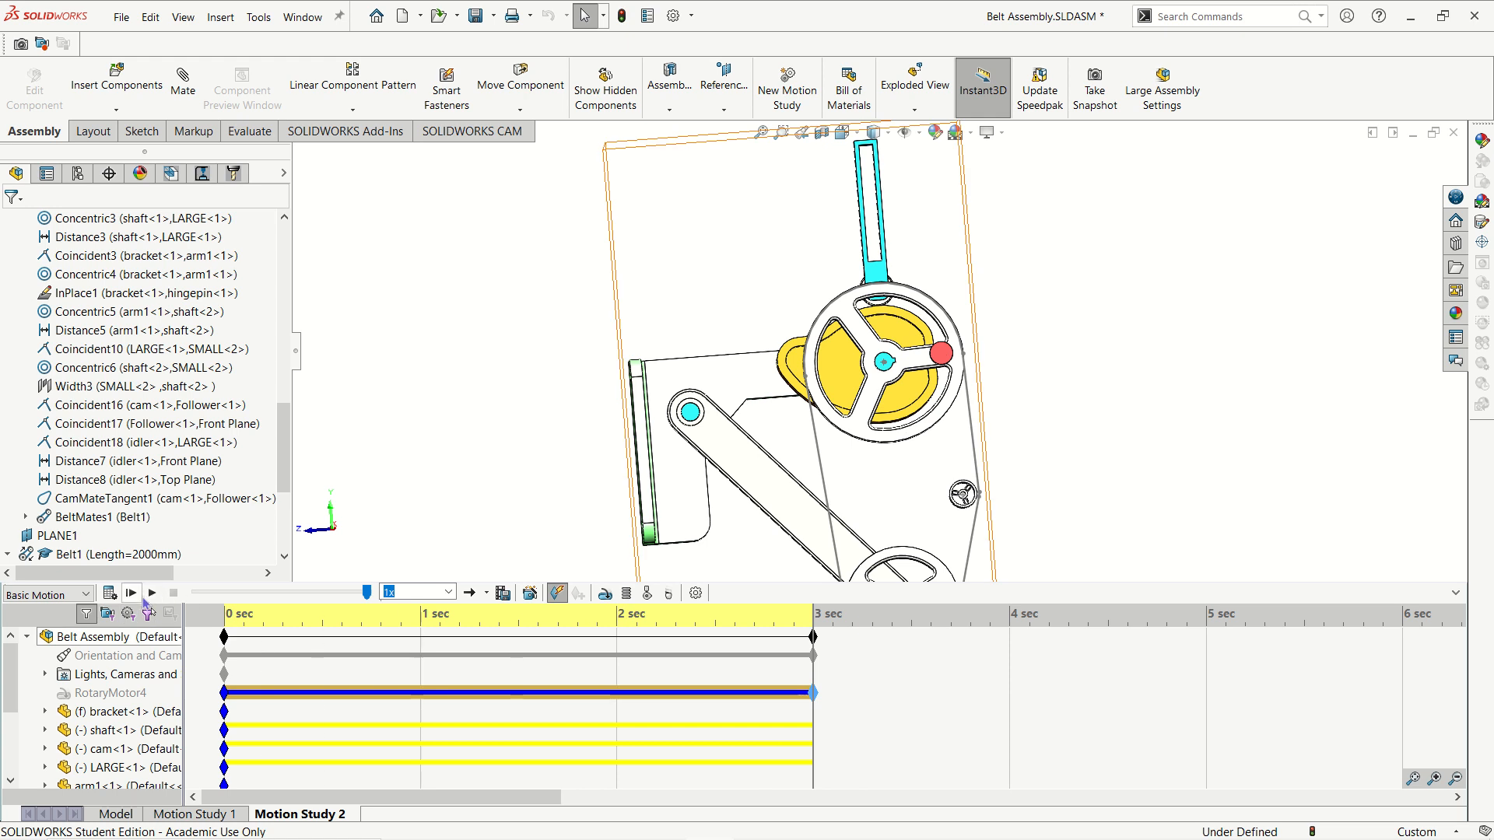
Step: Play the calculated motion study and inspect the belt around the pulleys
left_click(152, 593)
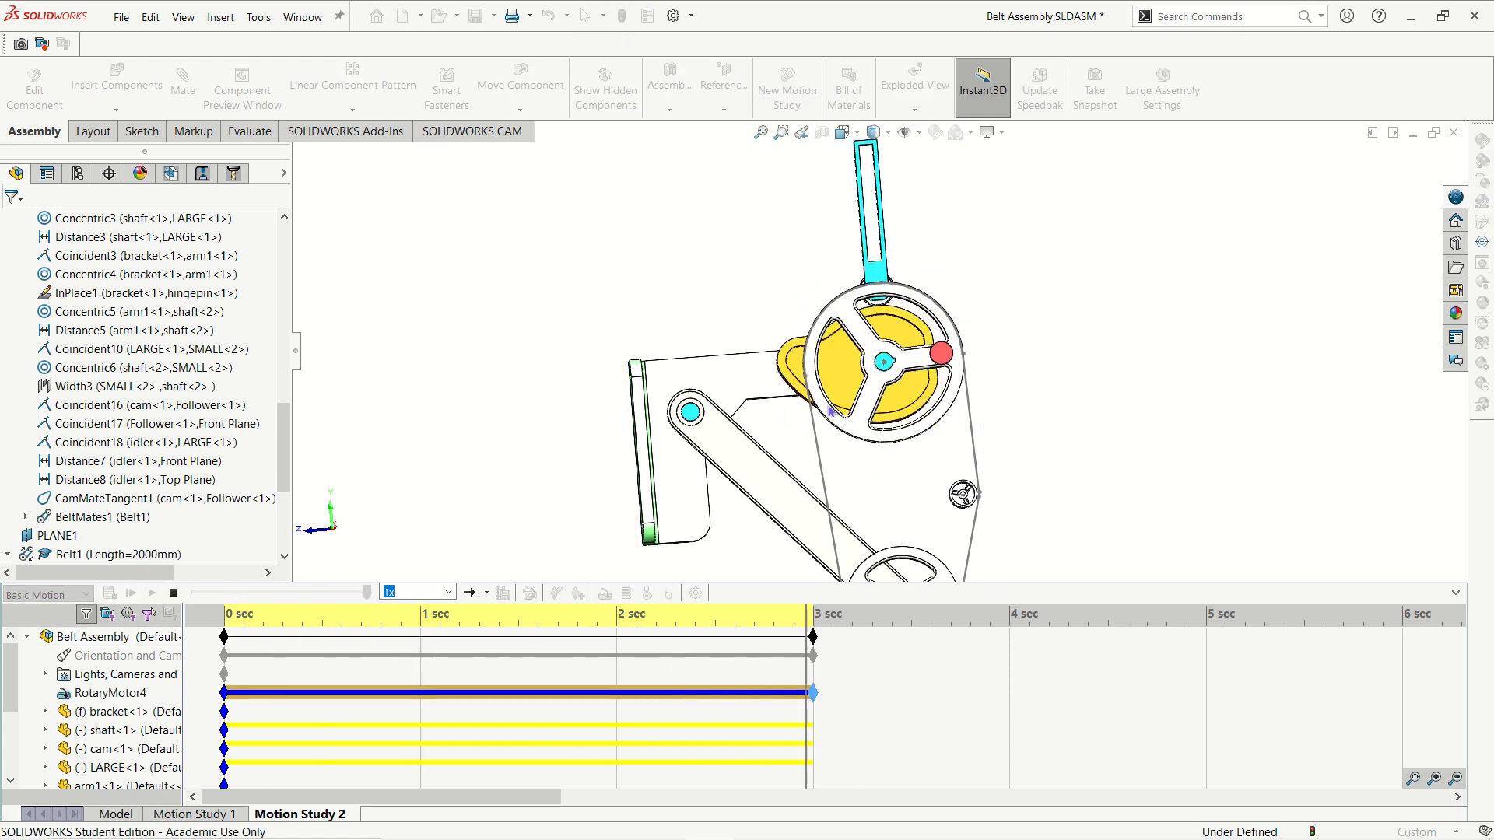
scroll(790, 401, "up", 5)
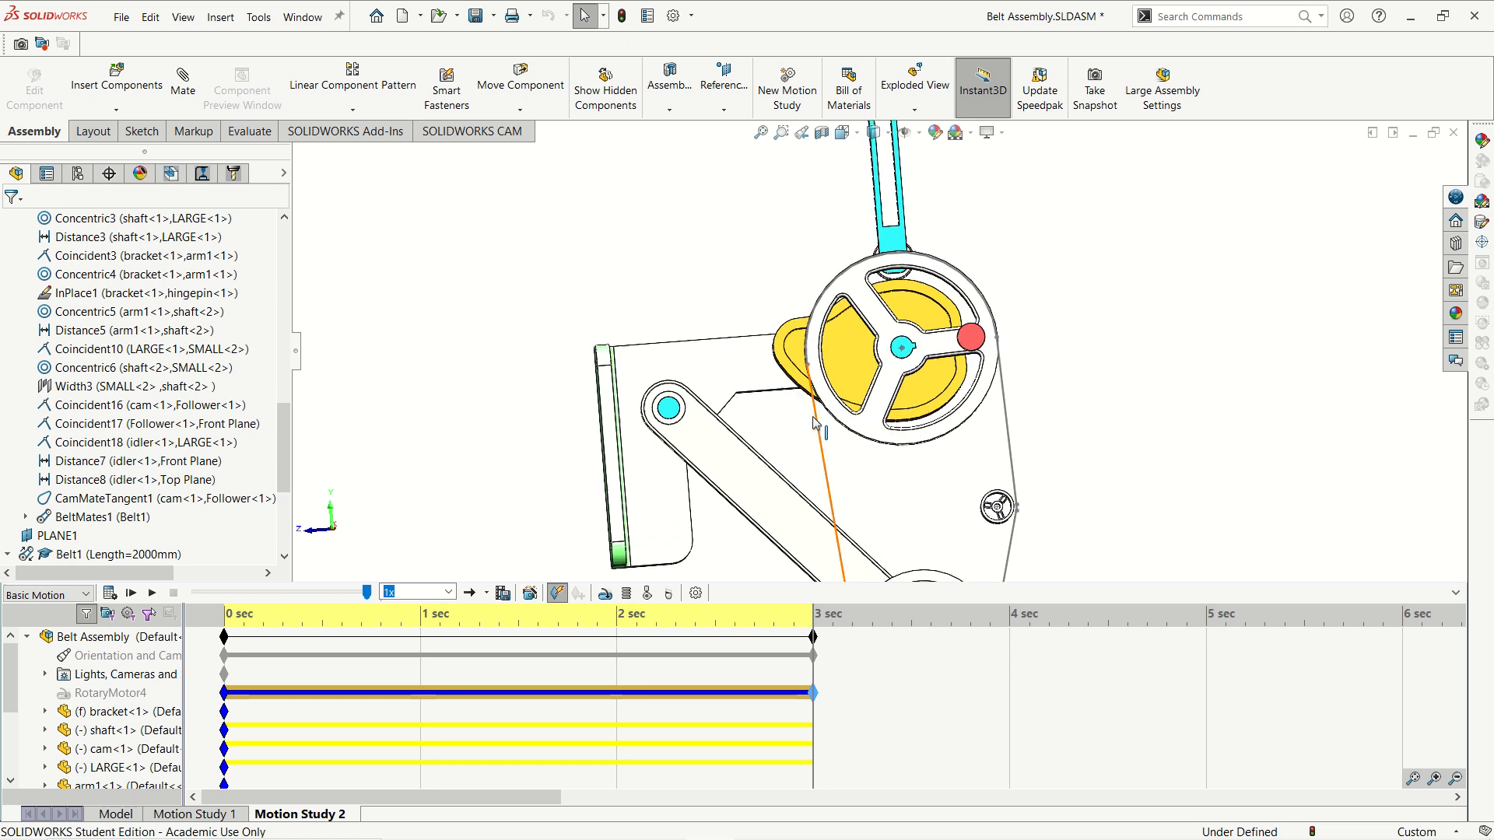
middle_click_drag(992, 457, 1043, 527)
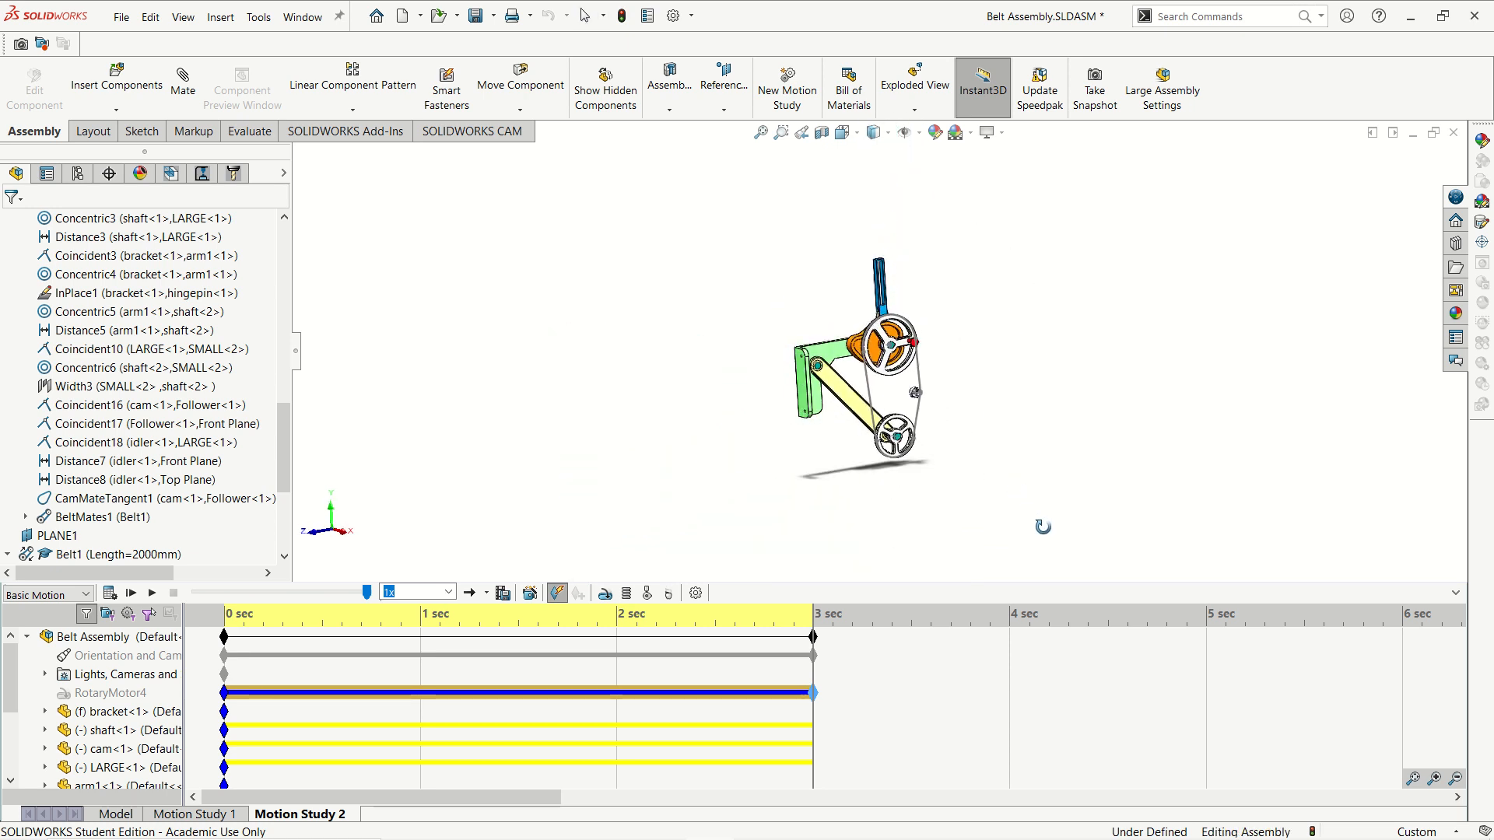
Step: Enable playback of view keys for the orientation and camera views and play the motion study
right_click(142, 659)
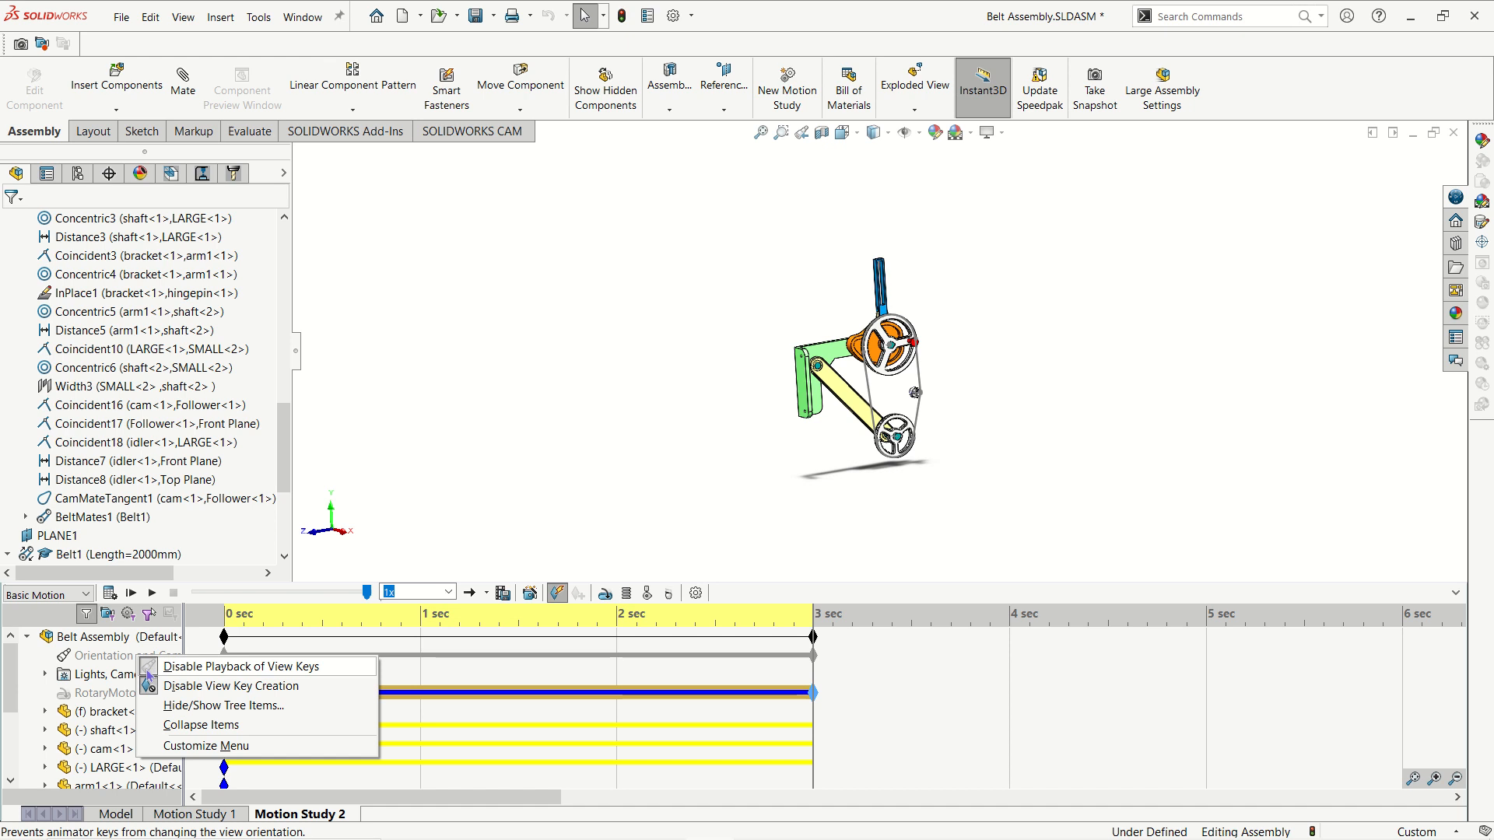
left_click(148, 668)
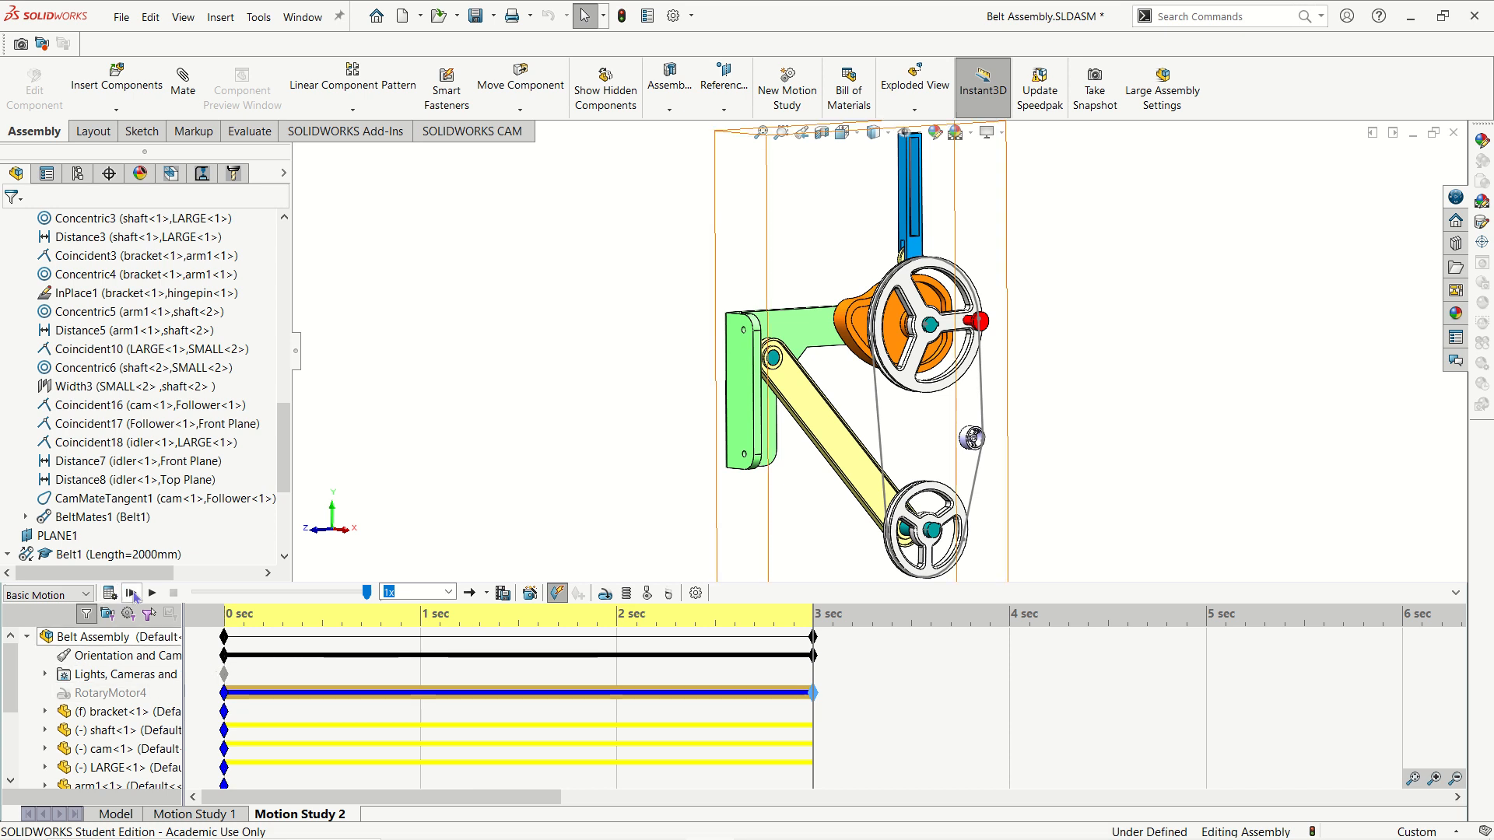
left_click(154, 595)
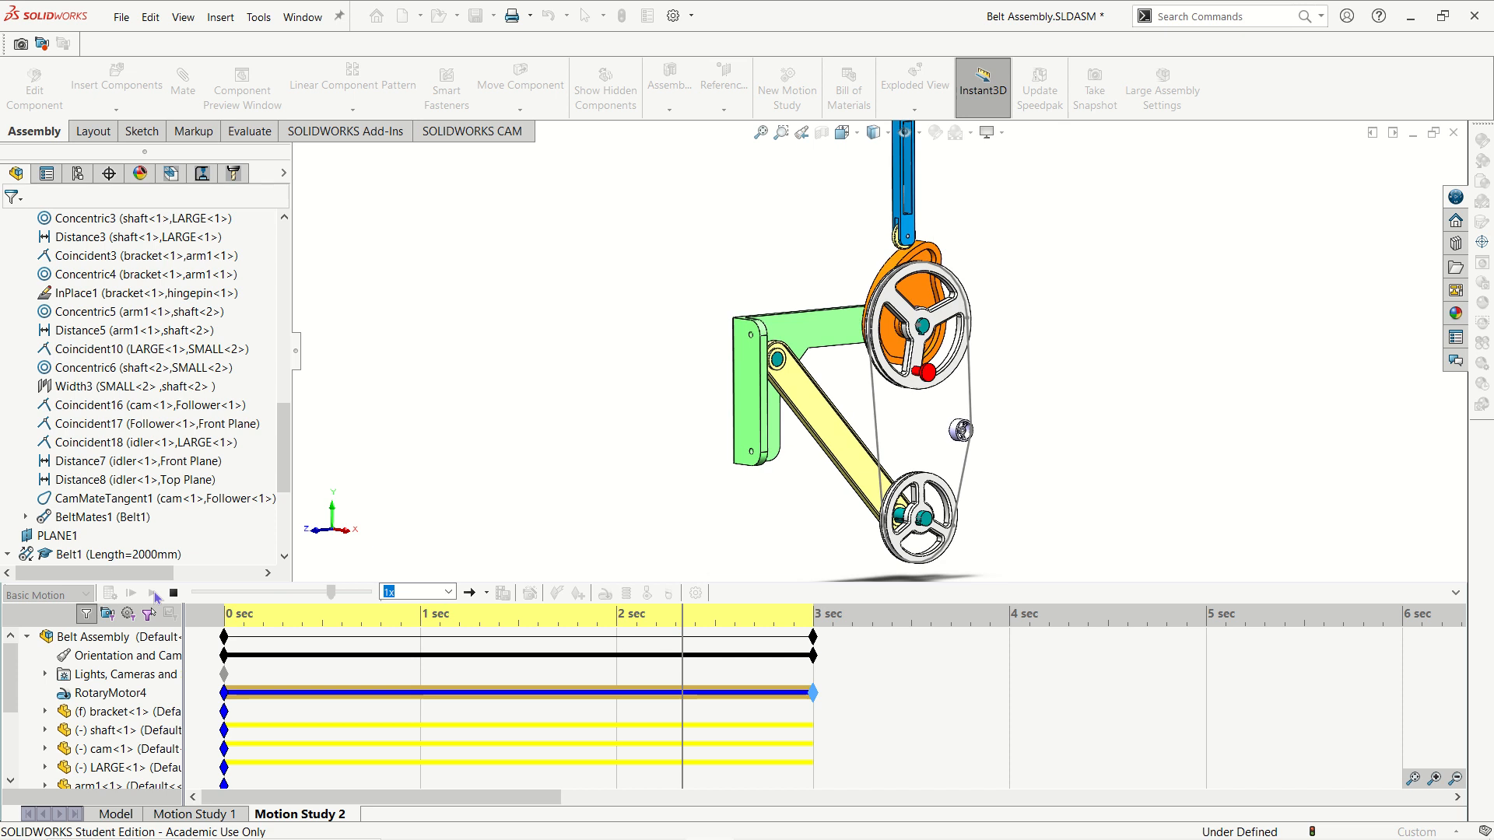
left_click(154, 594)
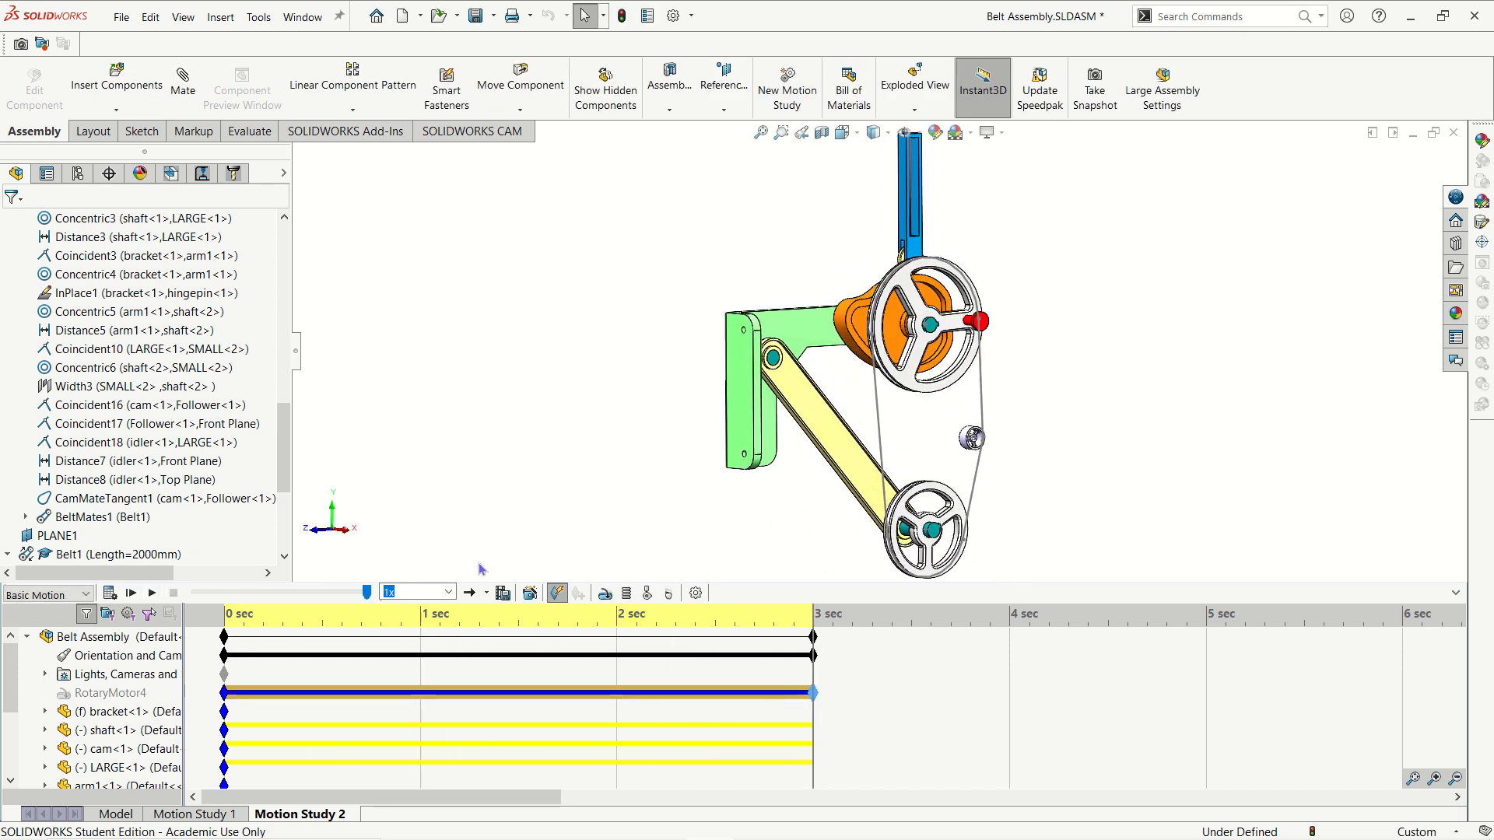
Step: Set the playback mode to Loop and play the motion study
left_click(486, 593)
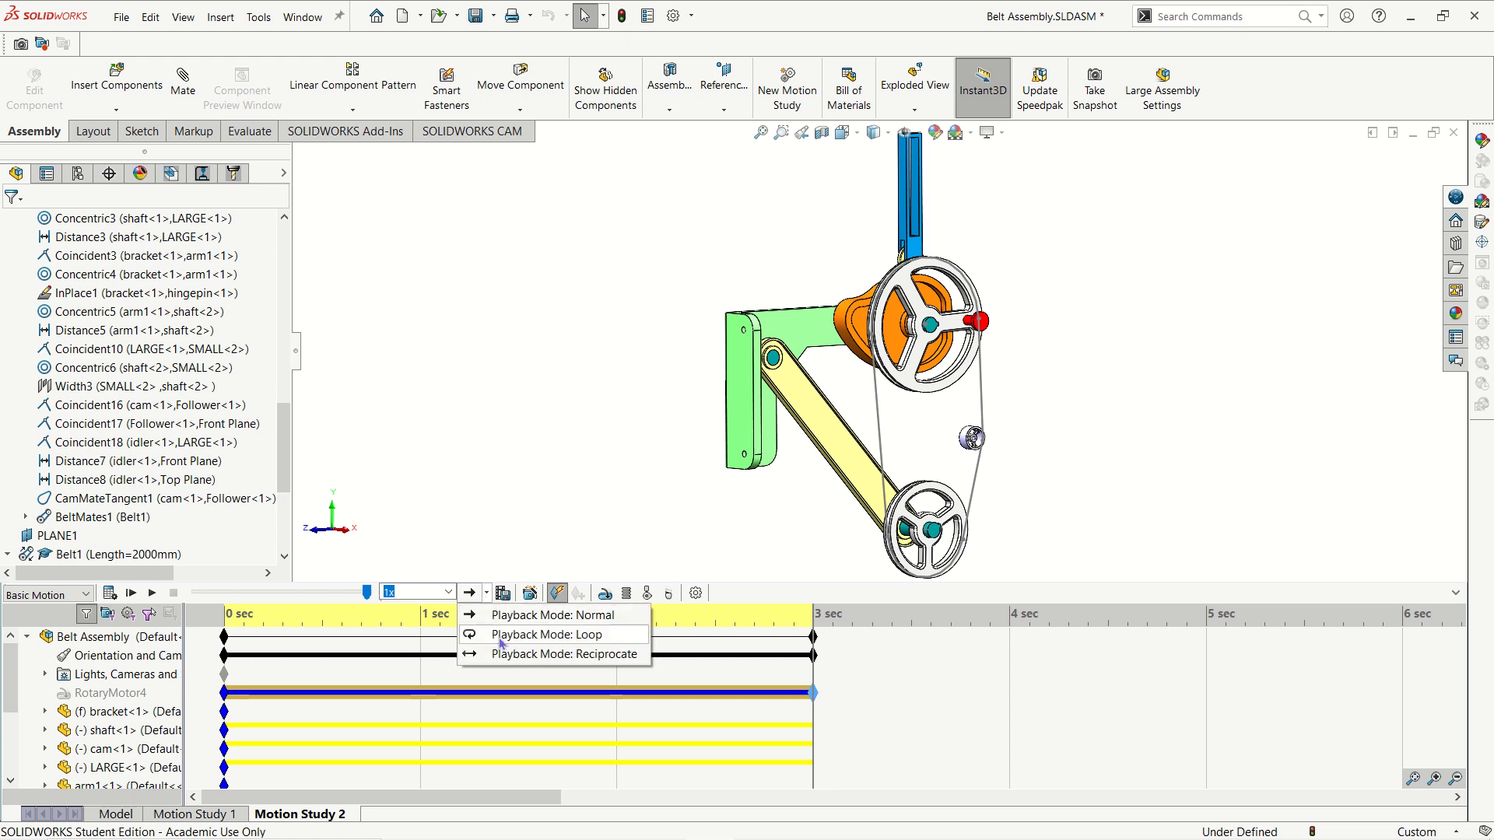
left_click(467, 644)
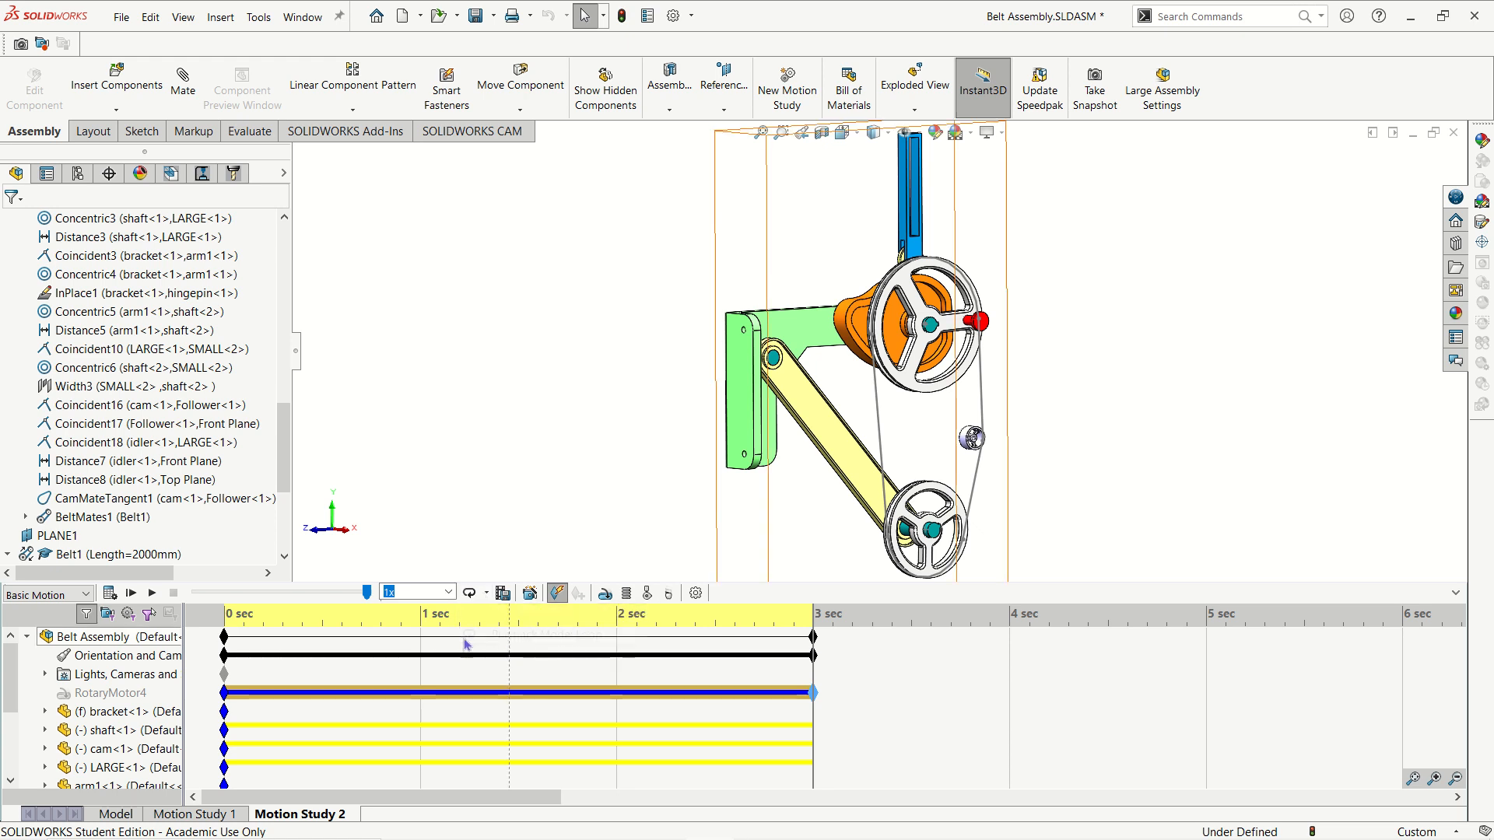
left_click(151, 593)
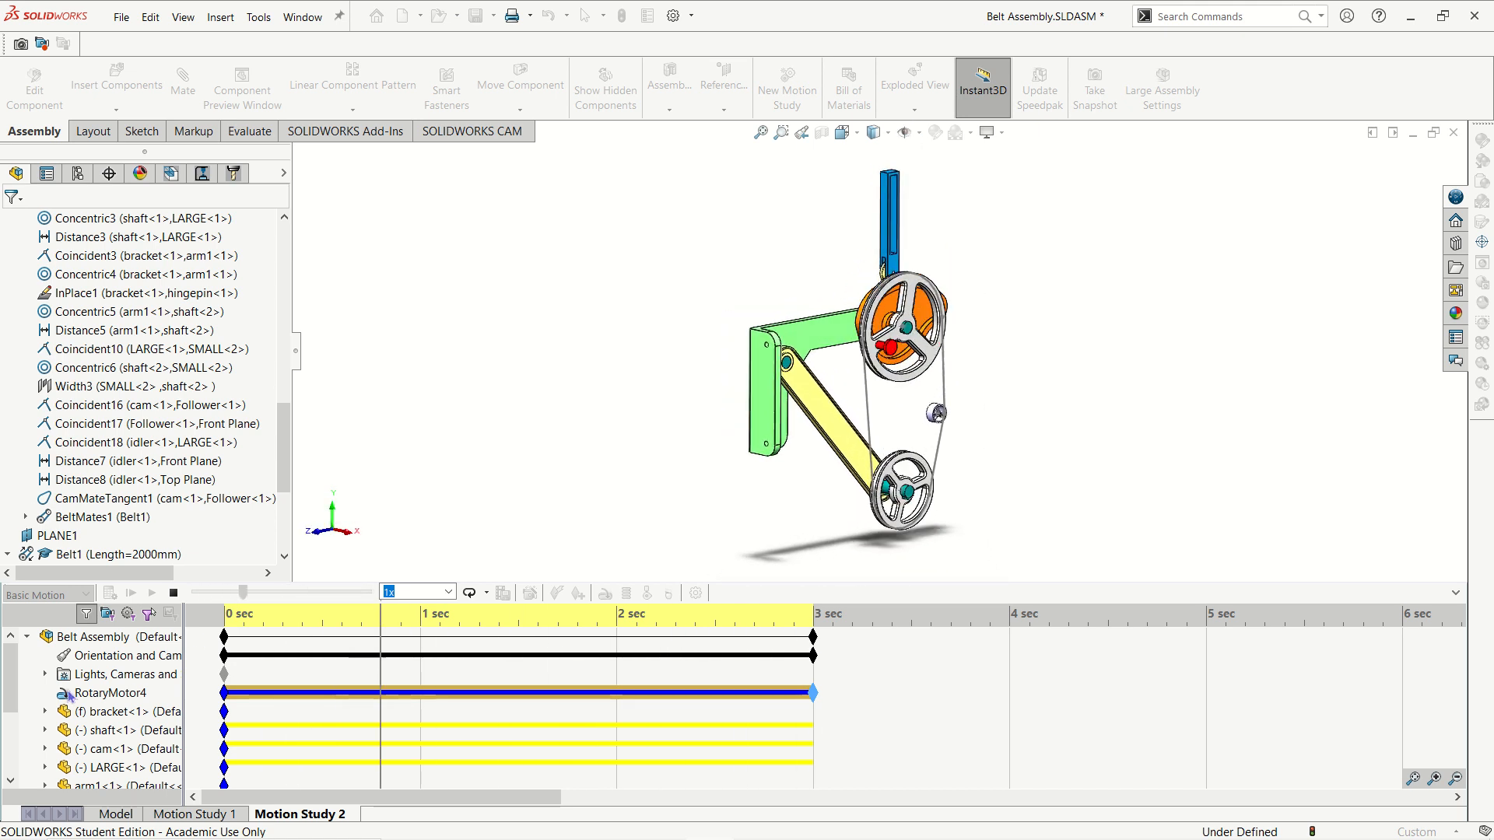
Step: Disable playback of view keys for the orientation and camera views and stop the looping playback
right_click(111, 658)
left_click(179, 671)
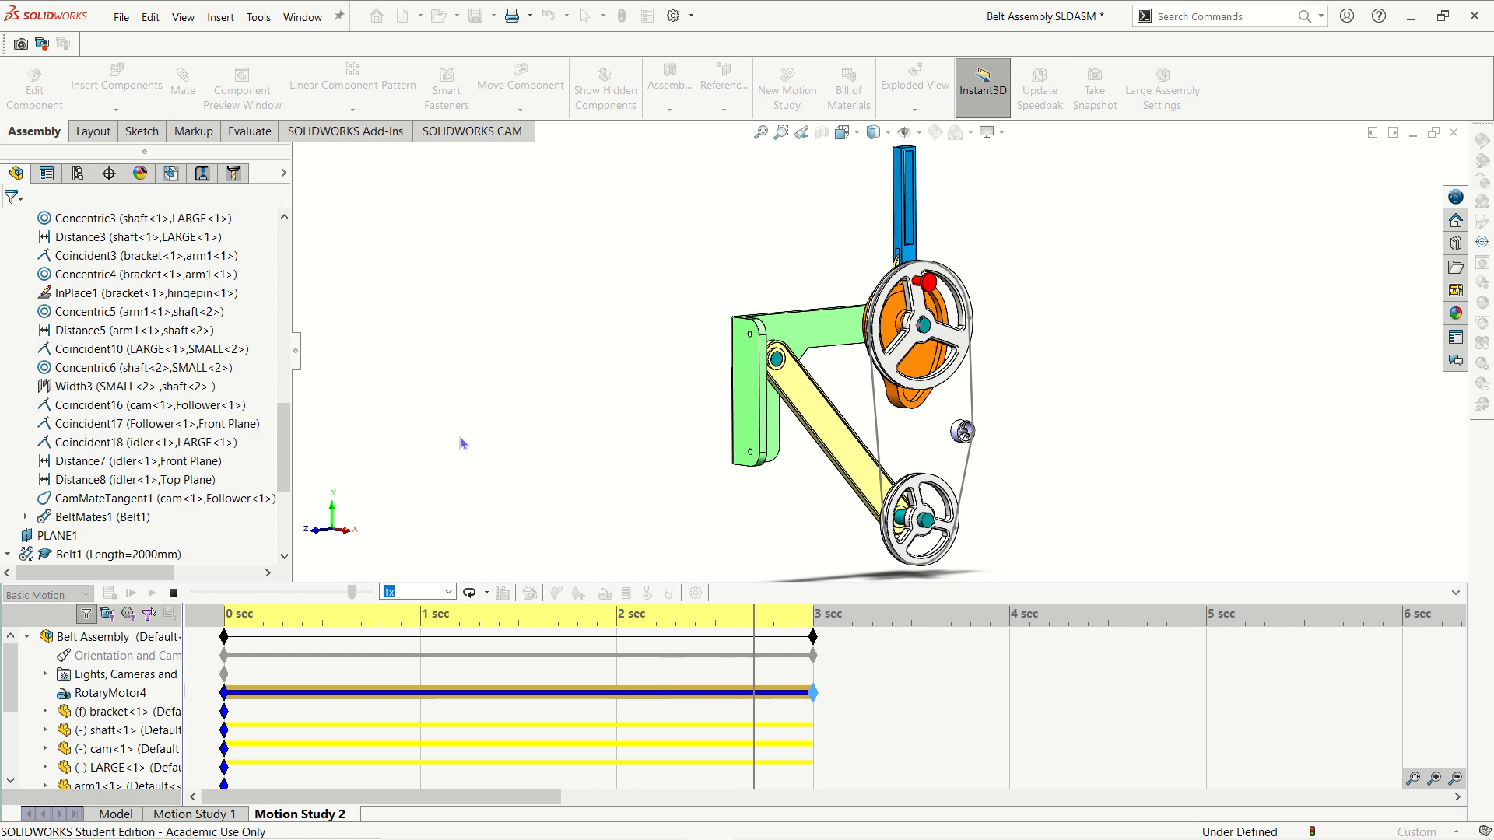
left_click(173, 593)
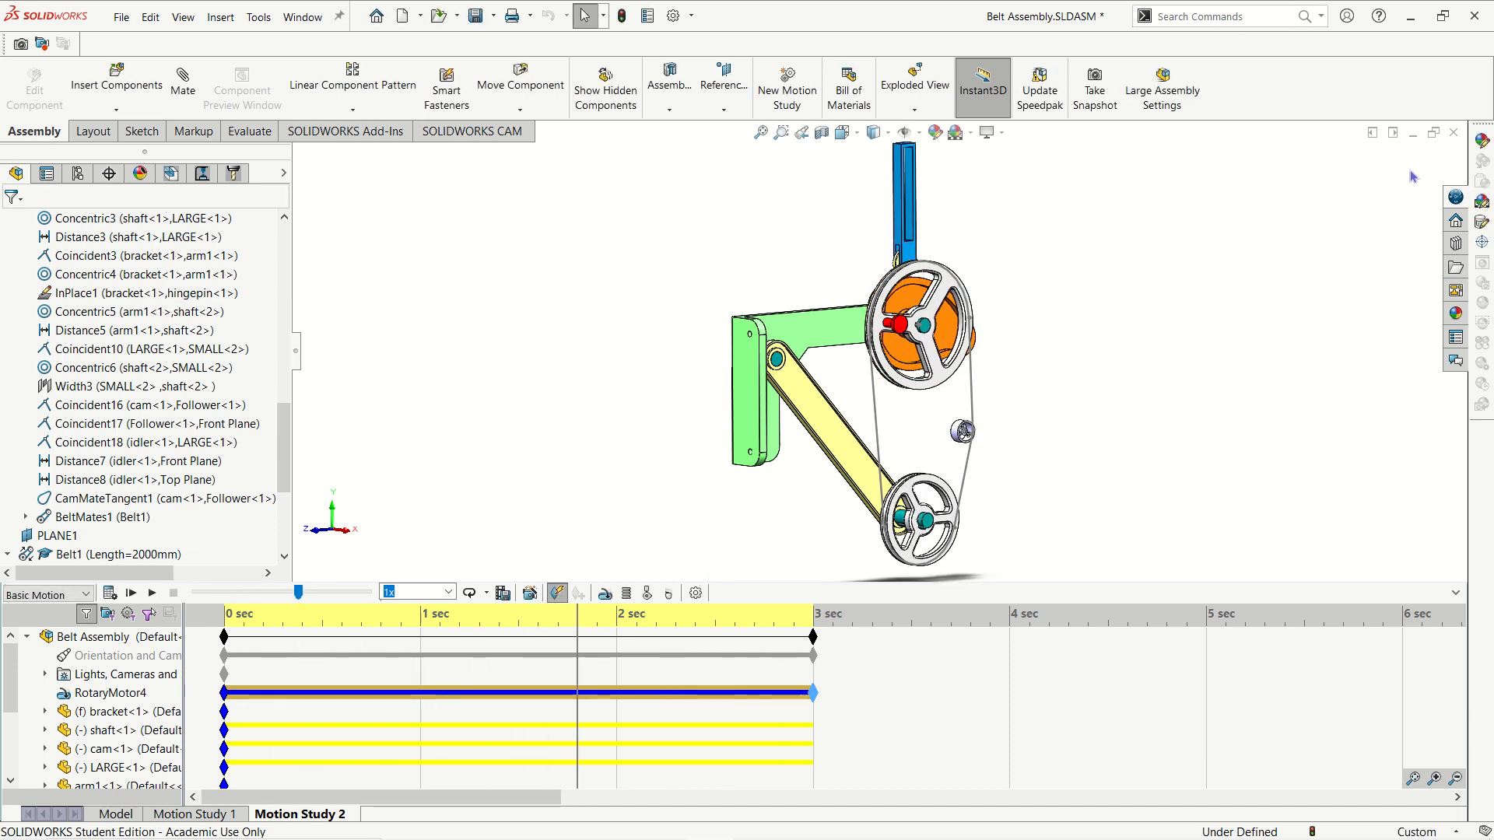
Step: Minimize the belt assembly window and switch to Autodesk Inventor with the Assembly2.iam assembly
left_click(1415, 25)
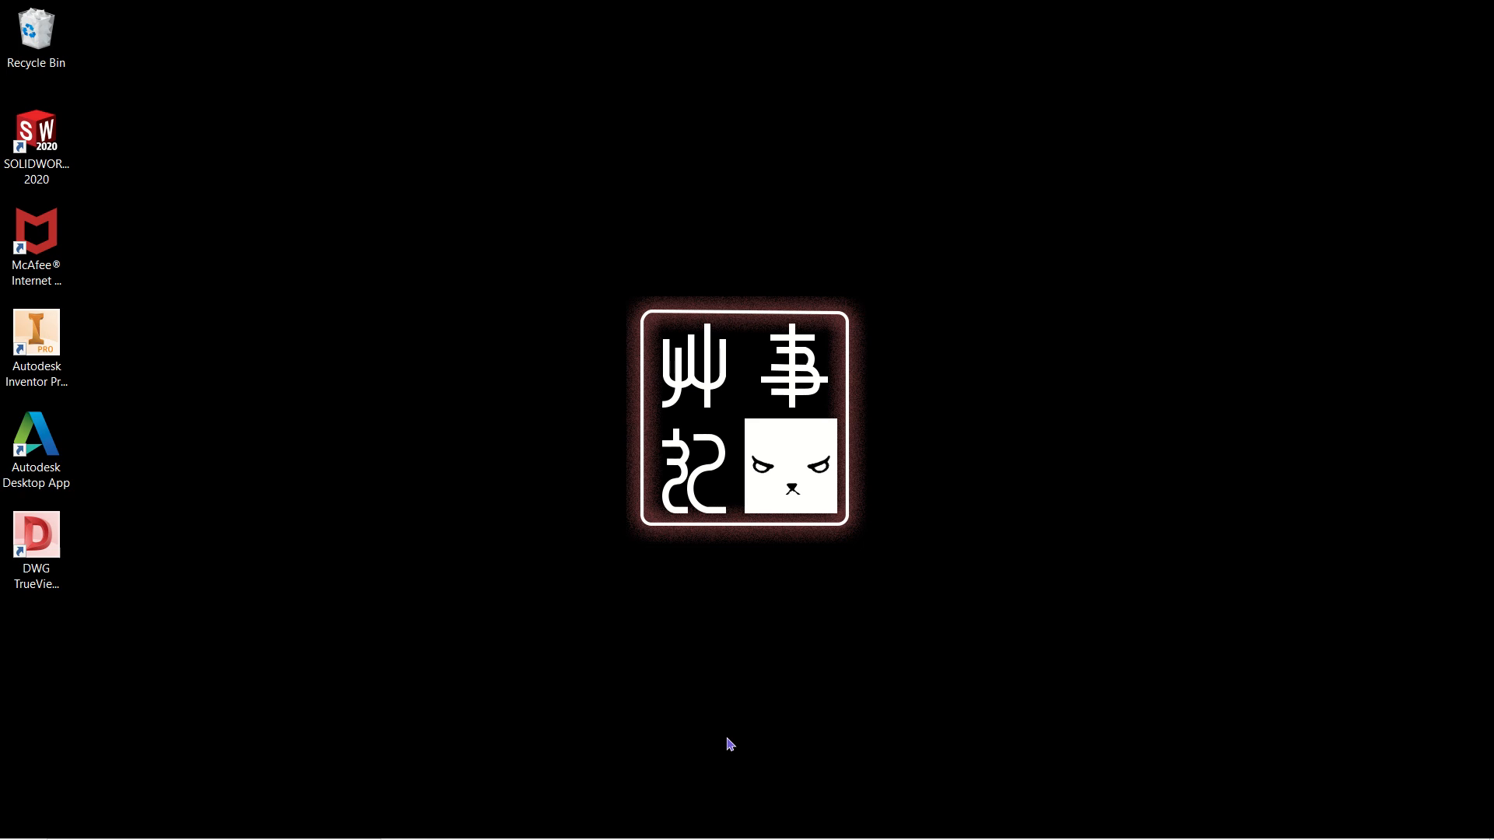
key("super")
key("super")
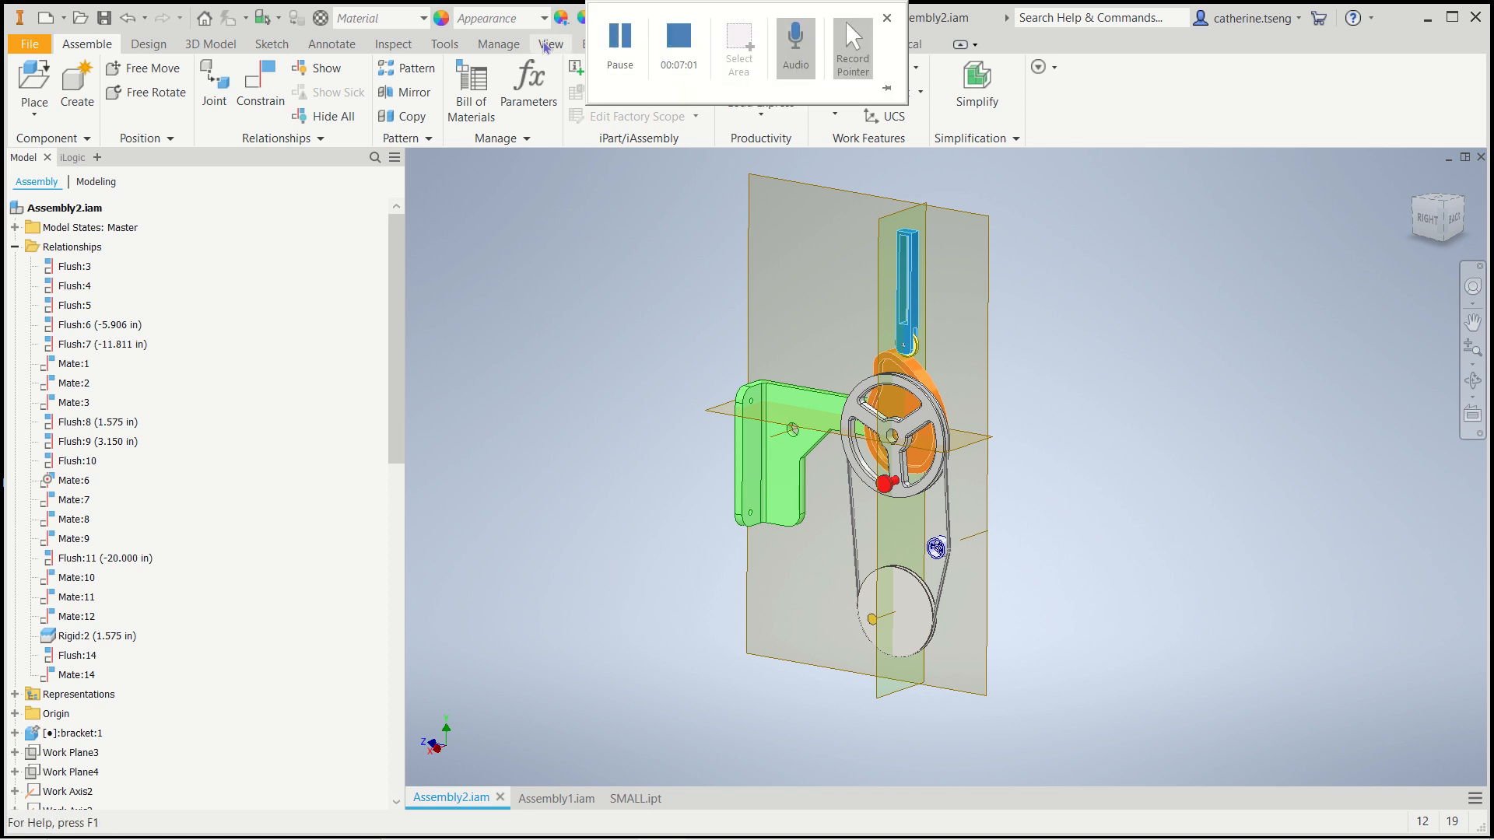
left_click(616, 44)
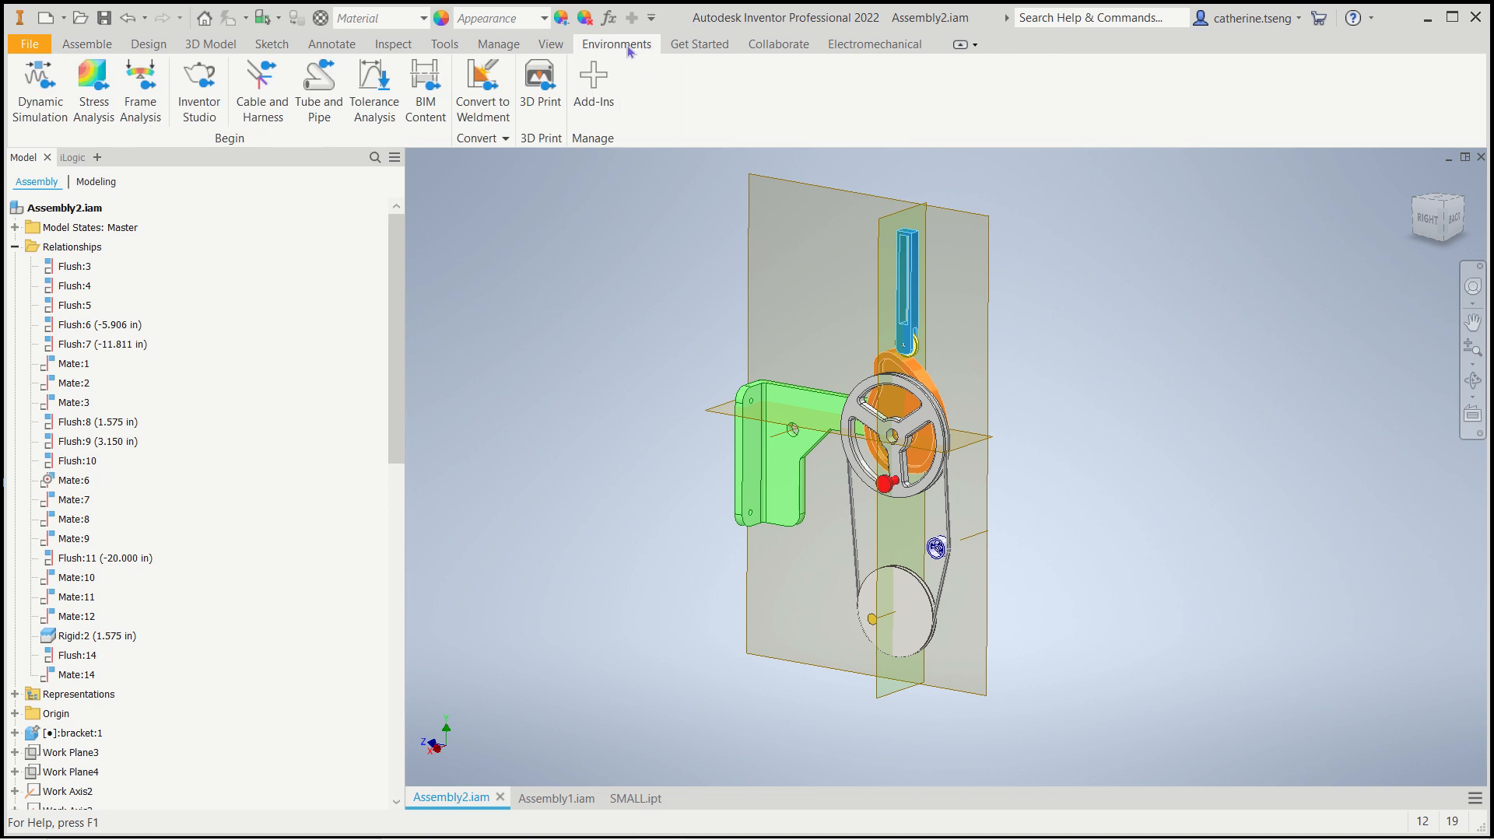
left_click(41, 90)
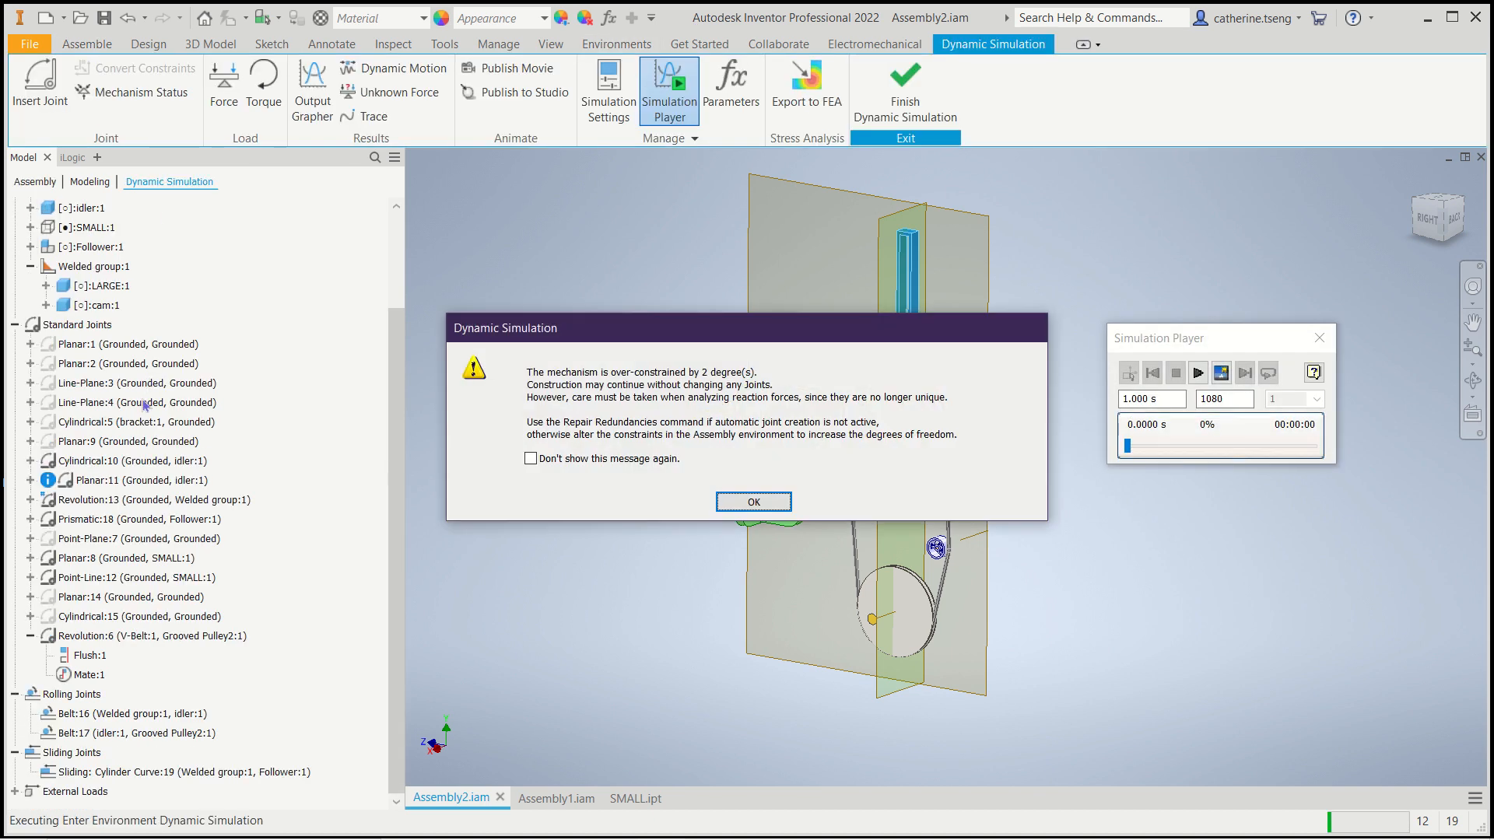
left_click(751, 504)
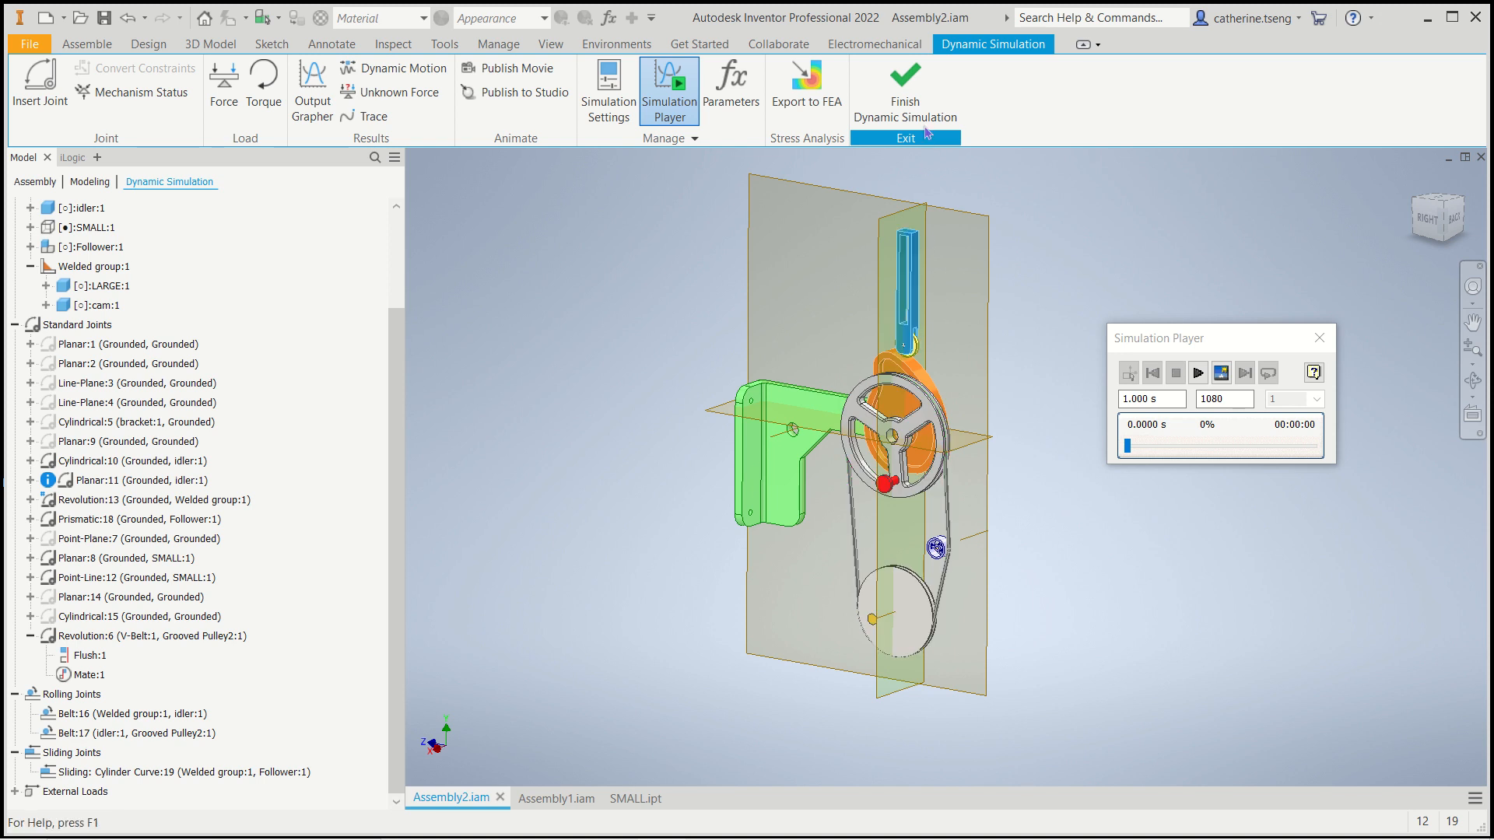
left_click(905, 86)
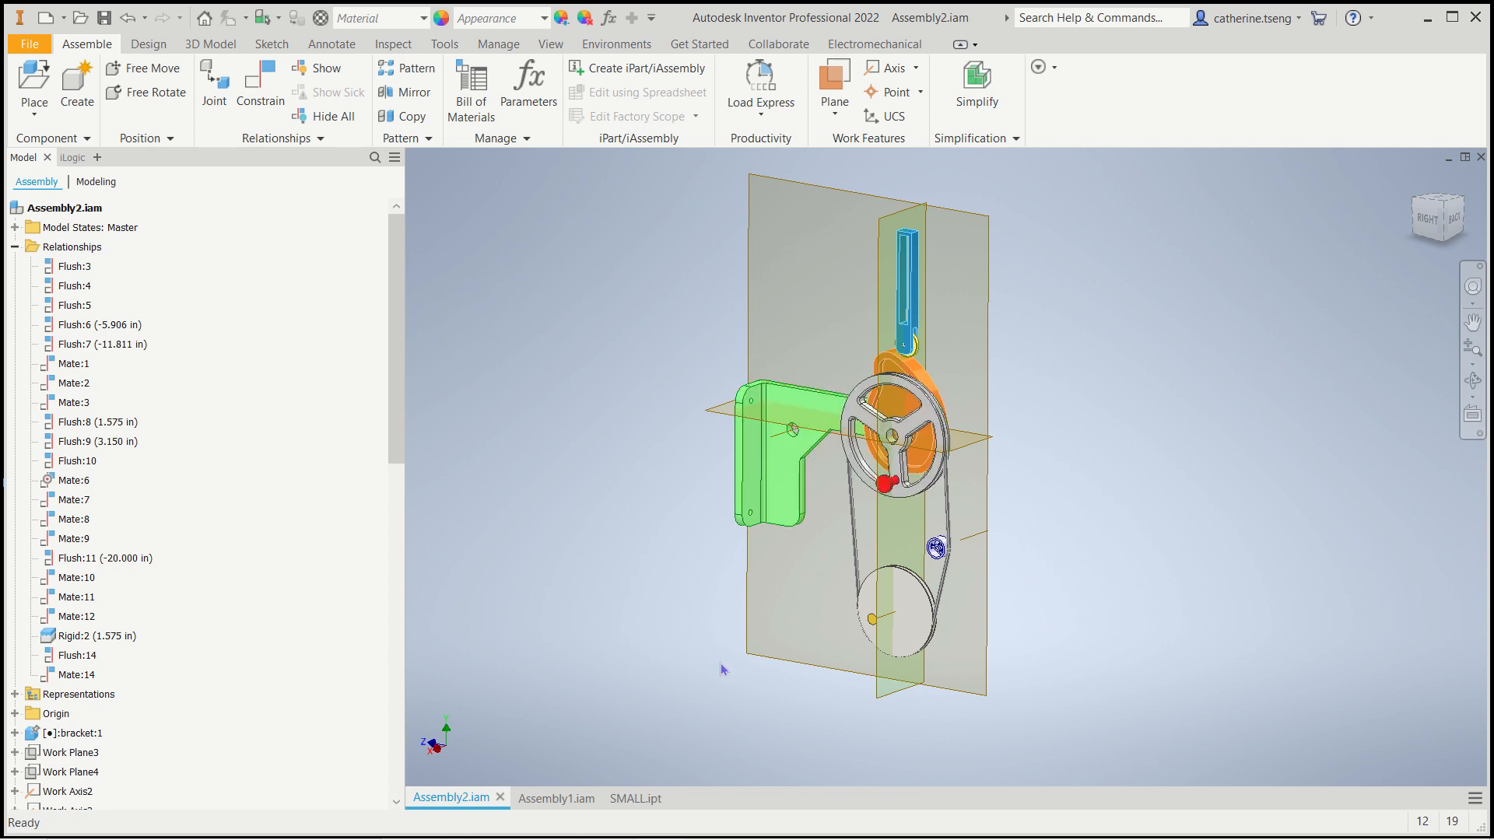
Step: Open the V-Belt transmission in the Design Accelerator for editing and move its generator dialog clear of the model
left_click_drag(383, 433, 383, 765)
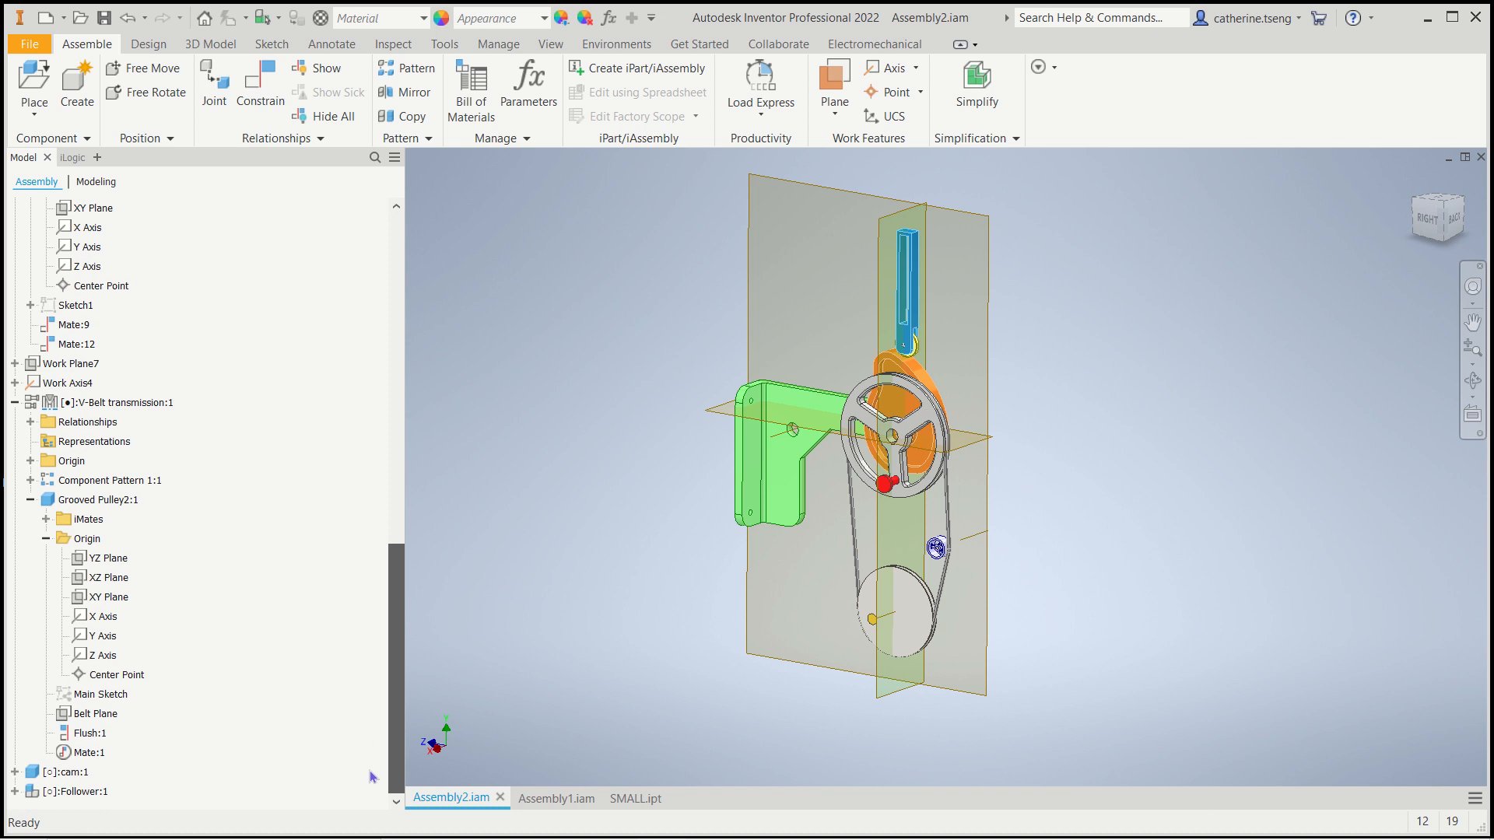
left_click(163, 52)
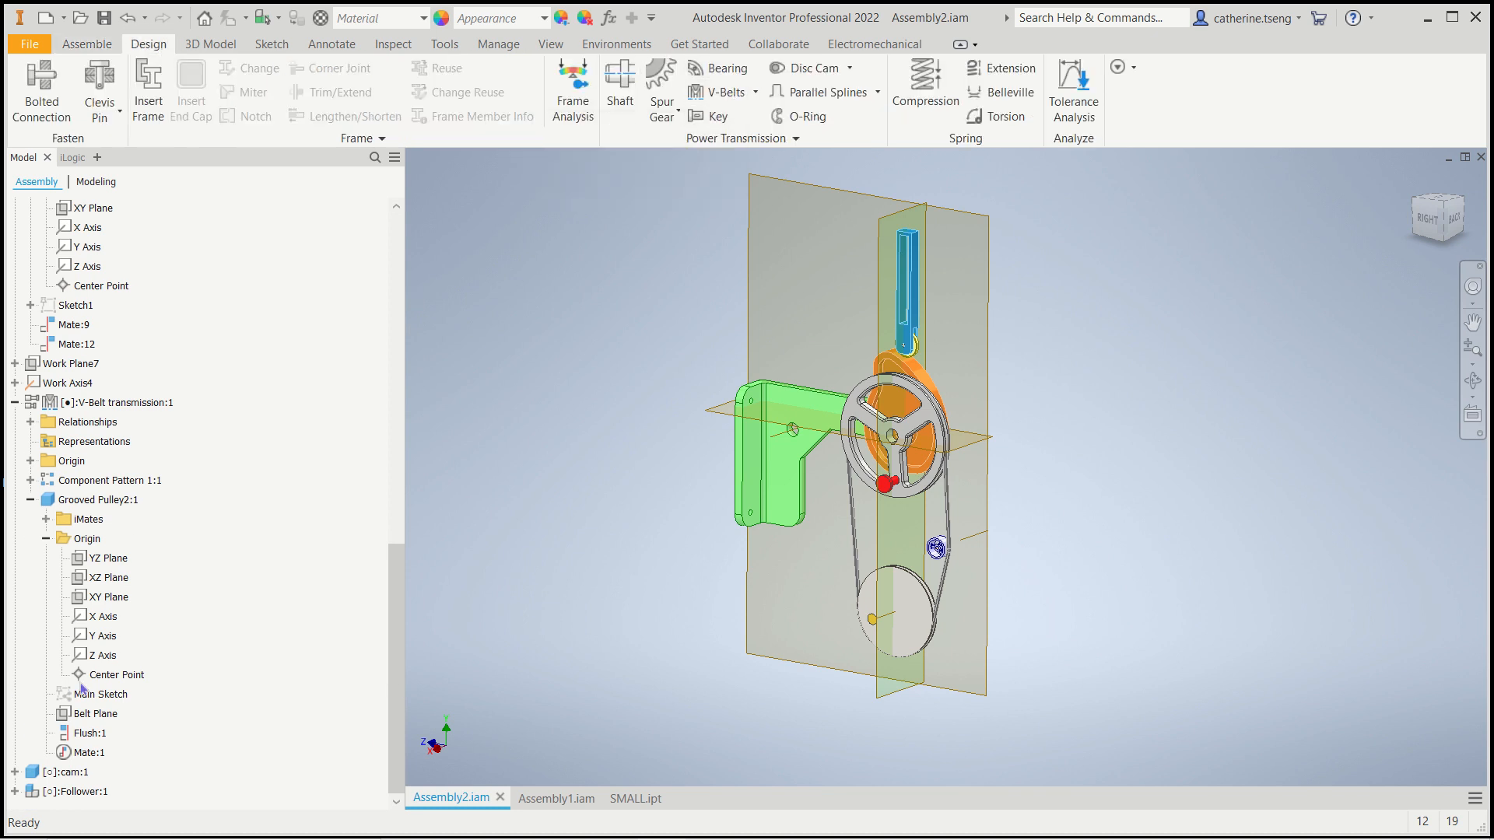
right_click(128, 403)
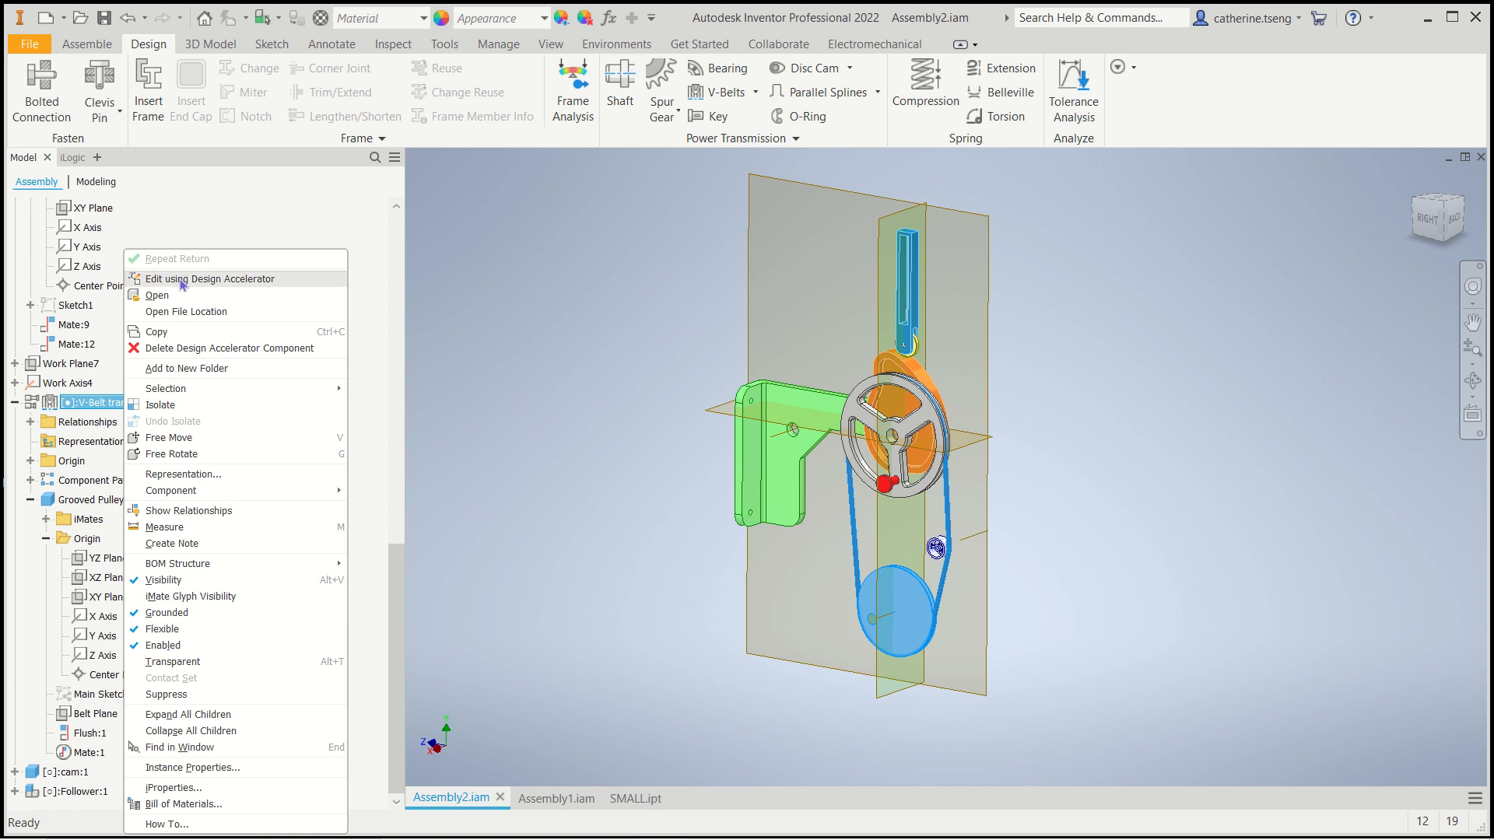
left_click(182, 281)
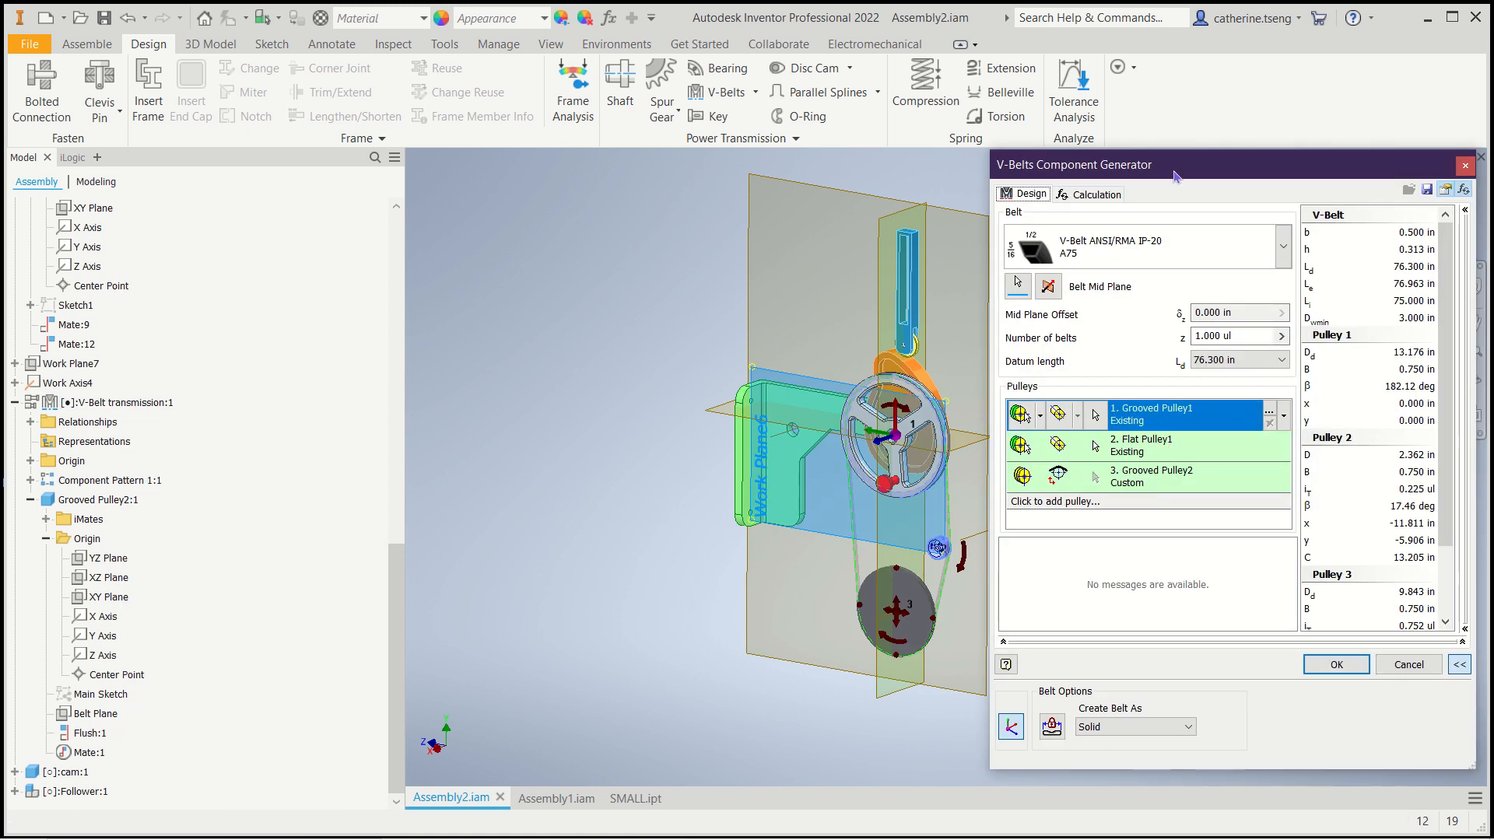
left_click_drag(1176, 171, 1185, 123)
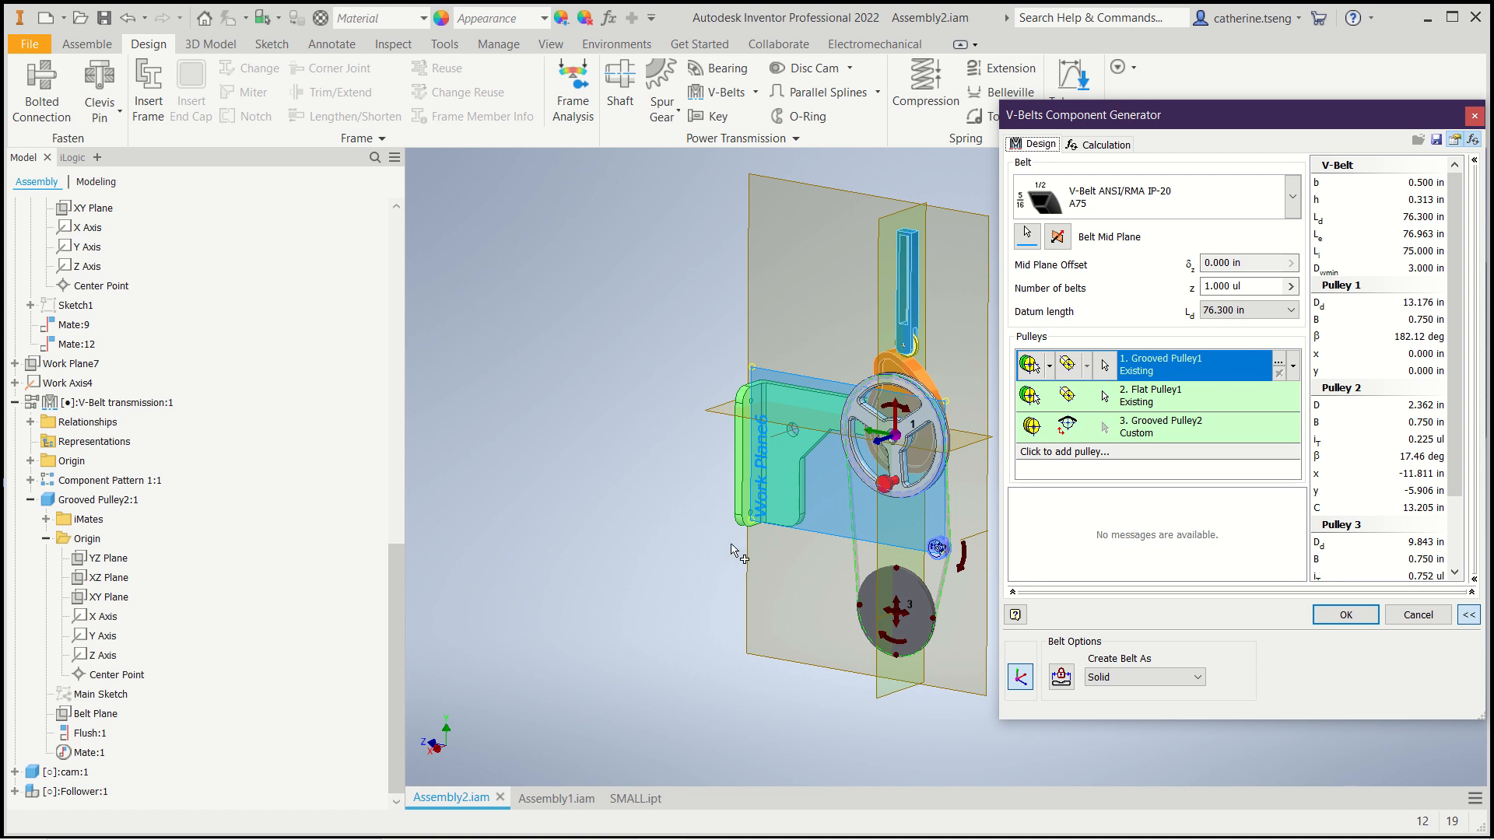
Step: Examine the pulley type choices for all three V-belt pulleys and the position choices for Grooved Pulley2
left_click(1050, 366)
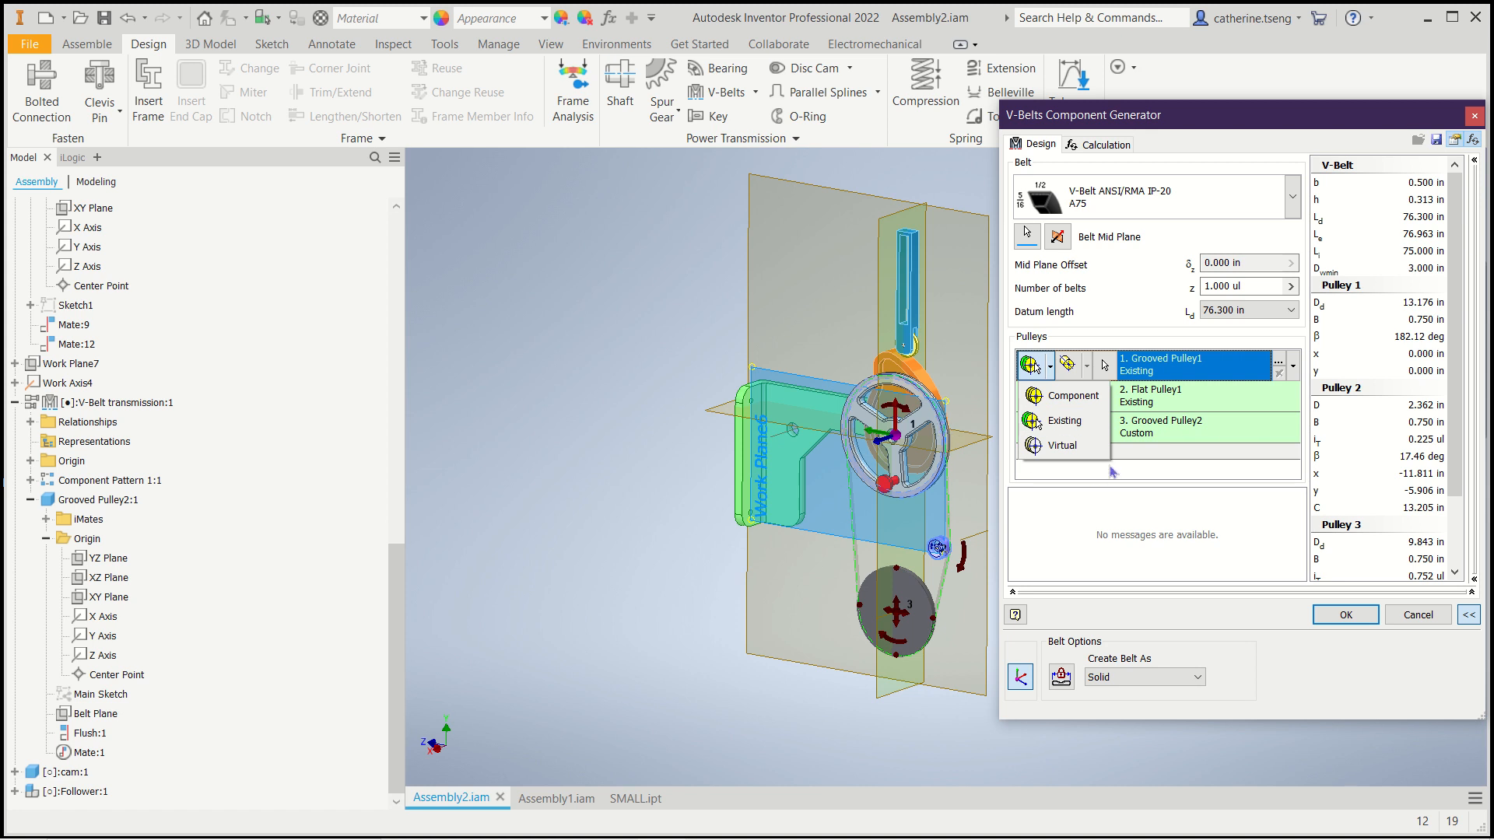
left_click(1138, 455)
left_click(1114, 319)
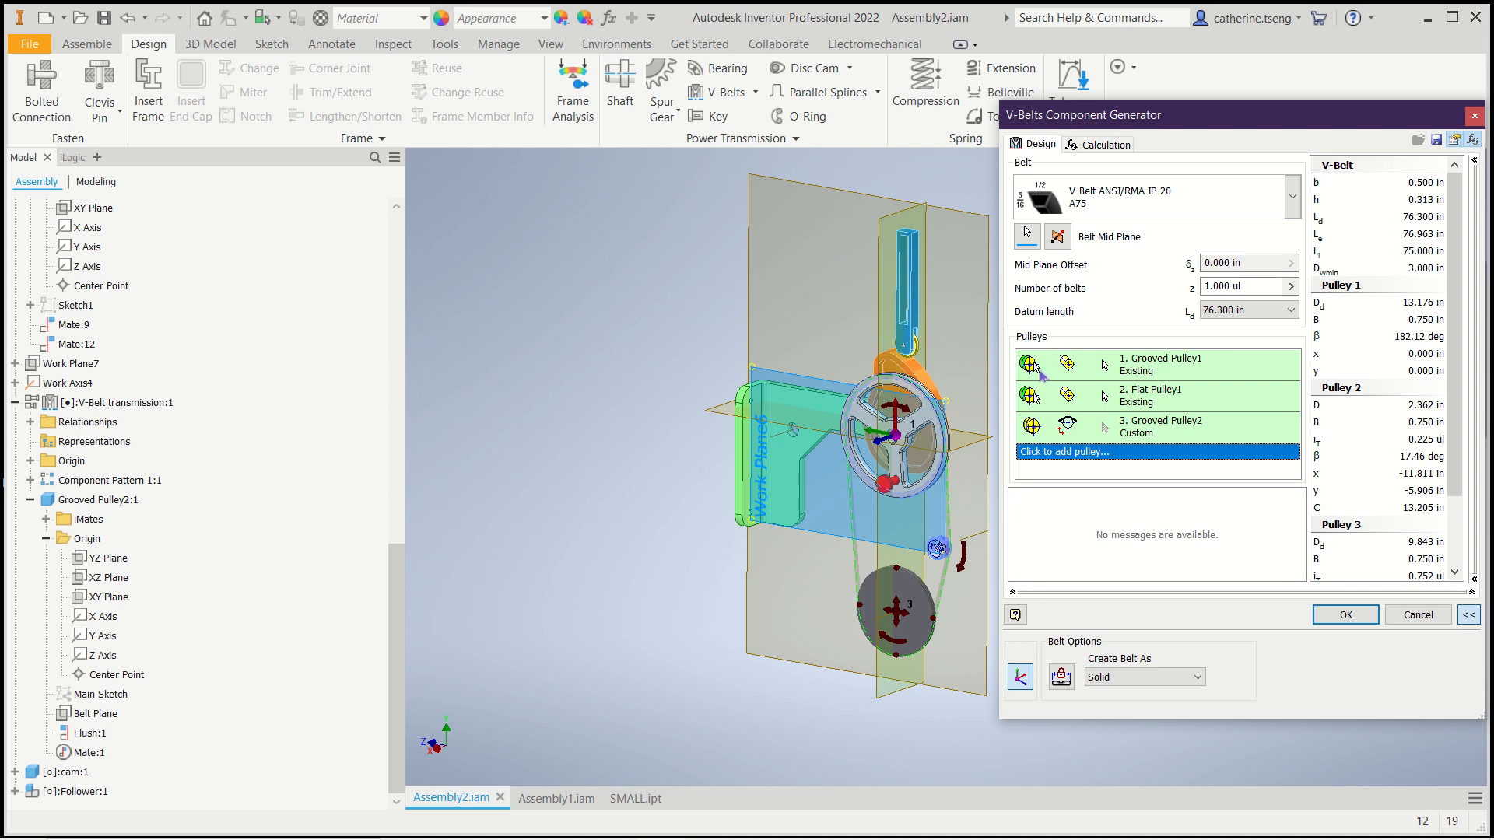
left_click(1032, 366)
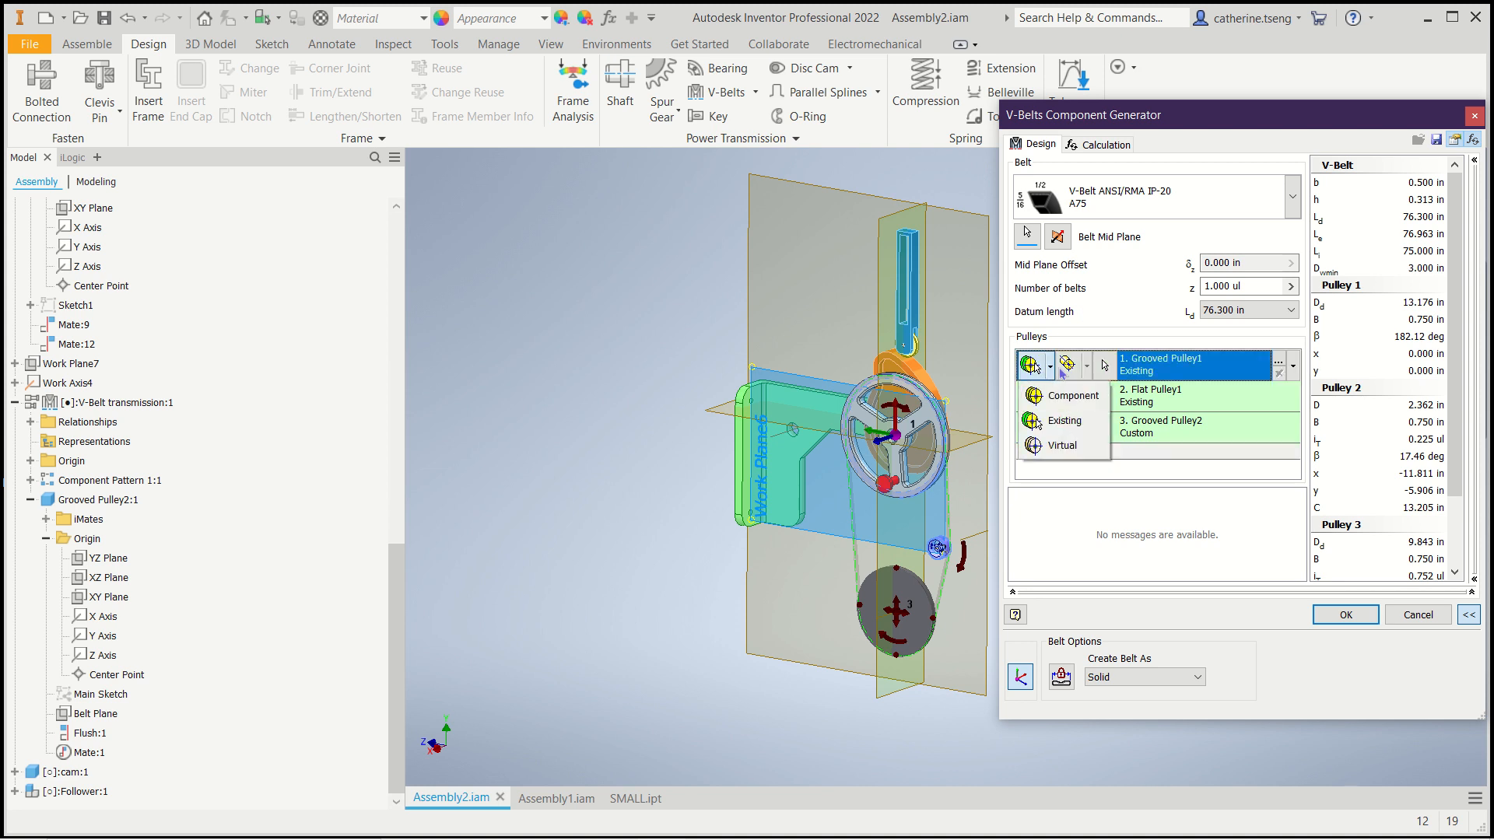
left_click(1070, 369)
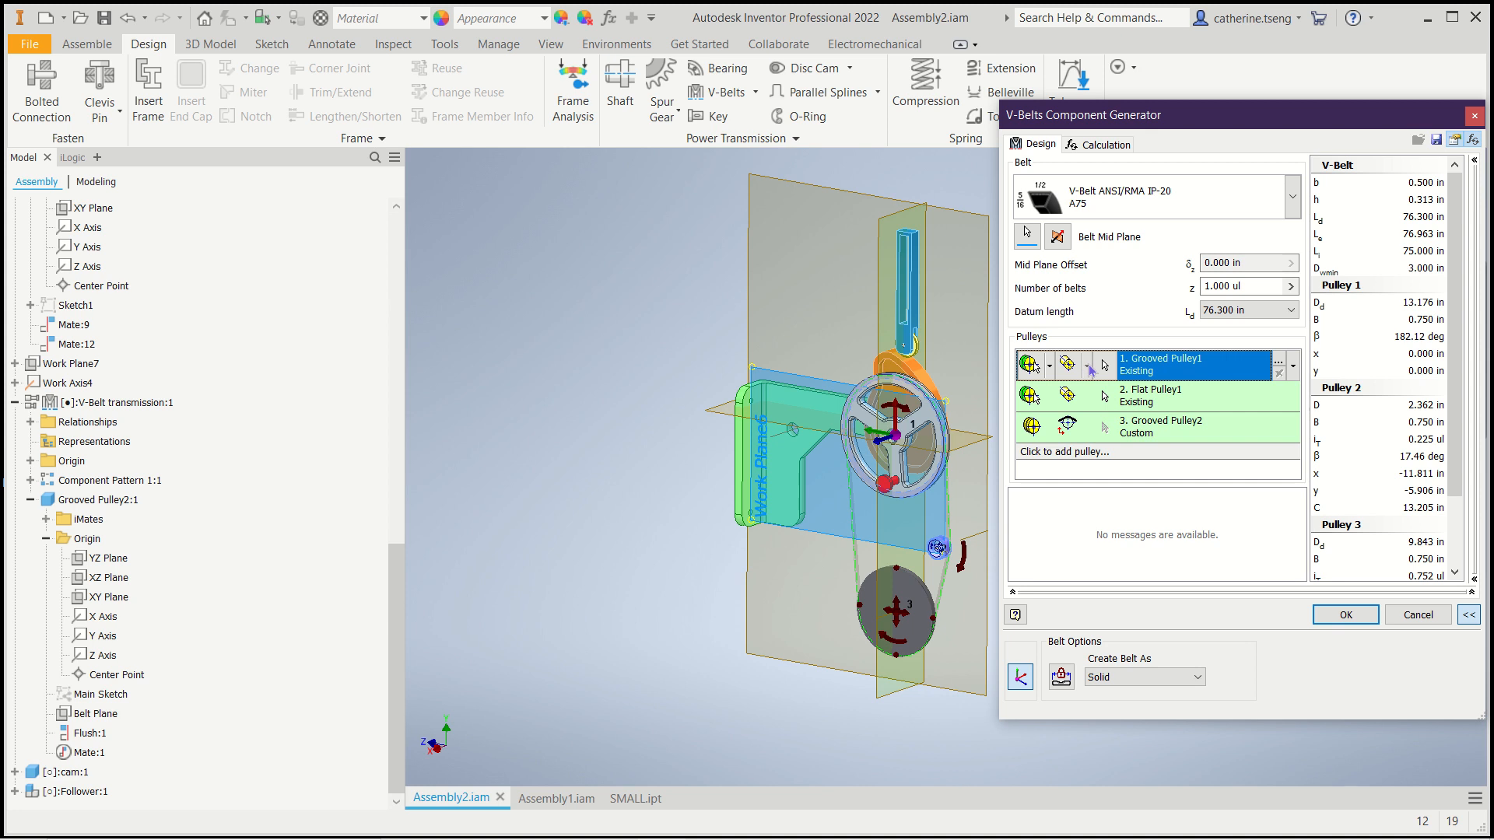
left_click(1030, 396)
left_click(1031, 397)
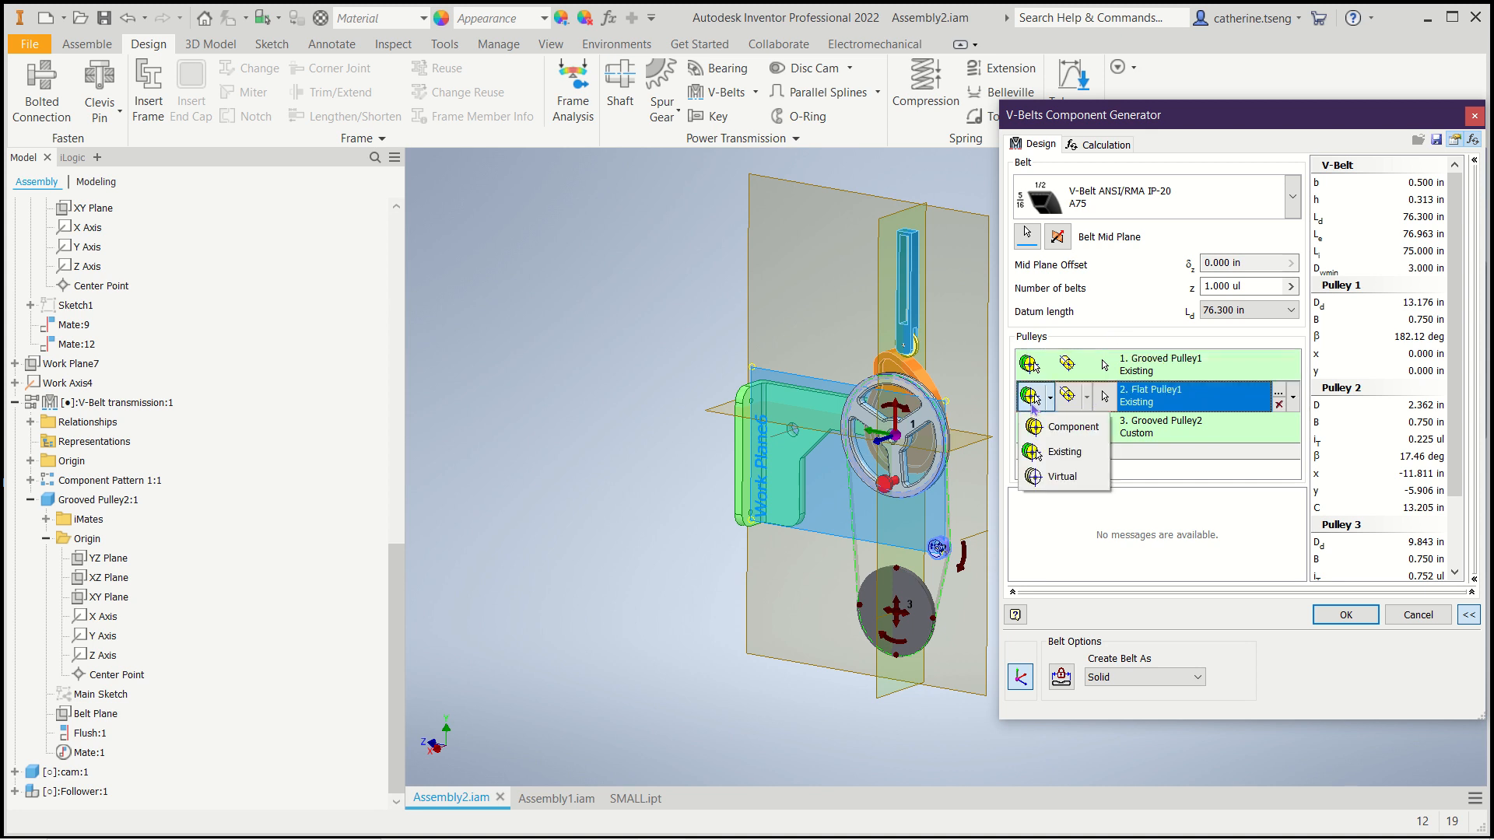
left_click(1078, 450)
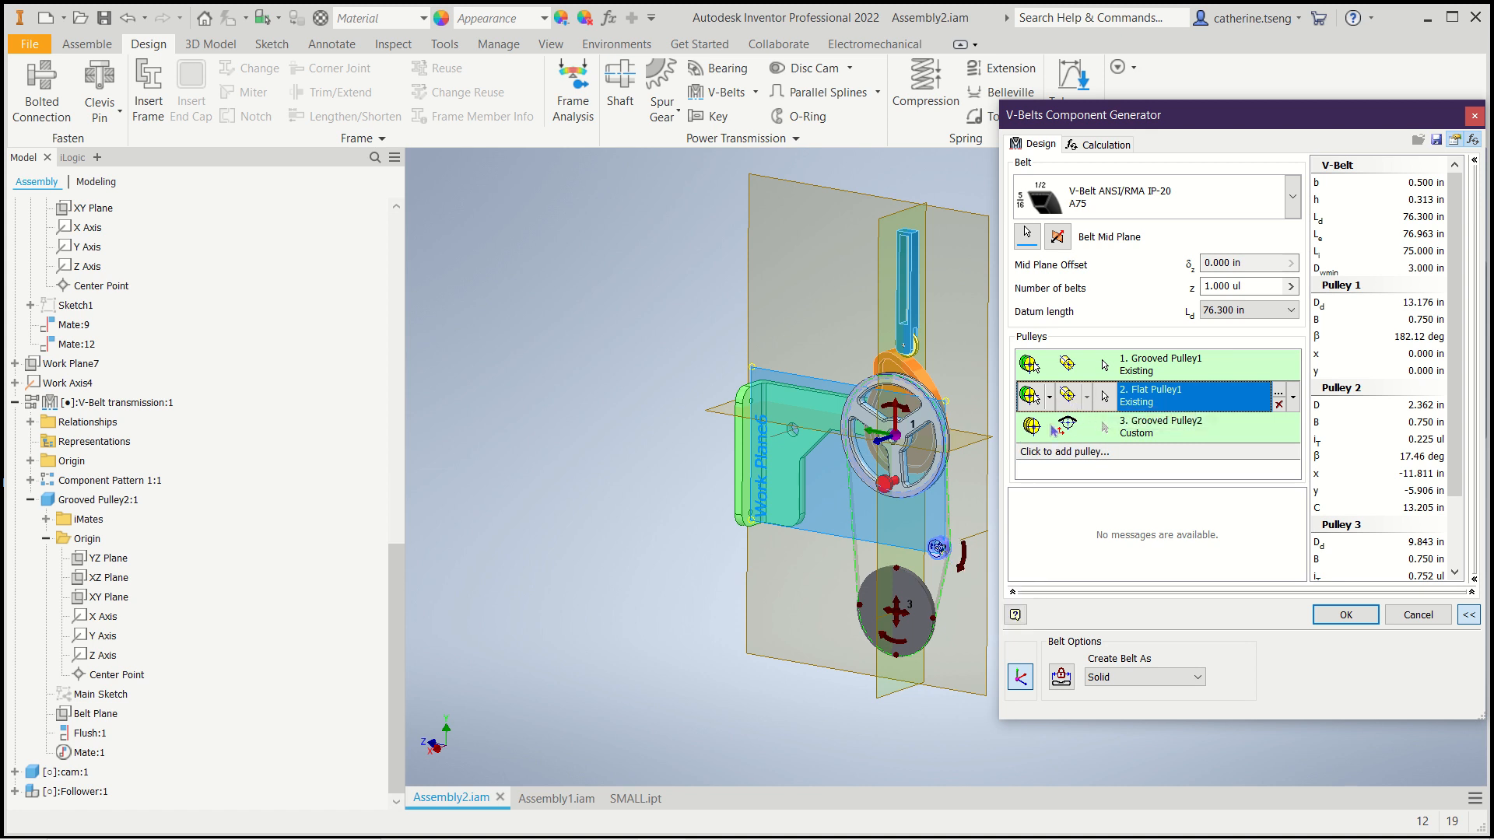
left_click(1050, 428)
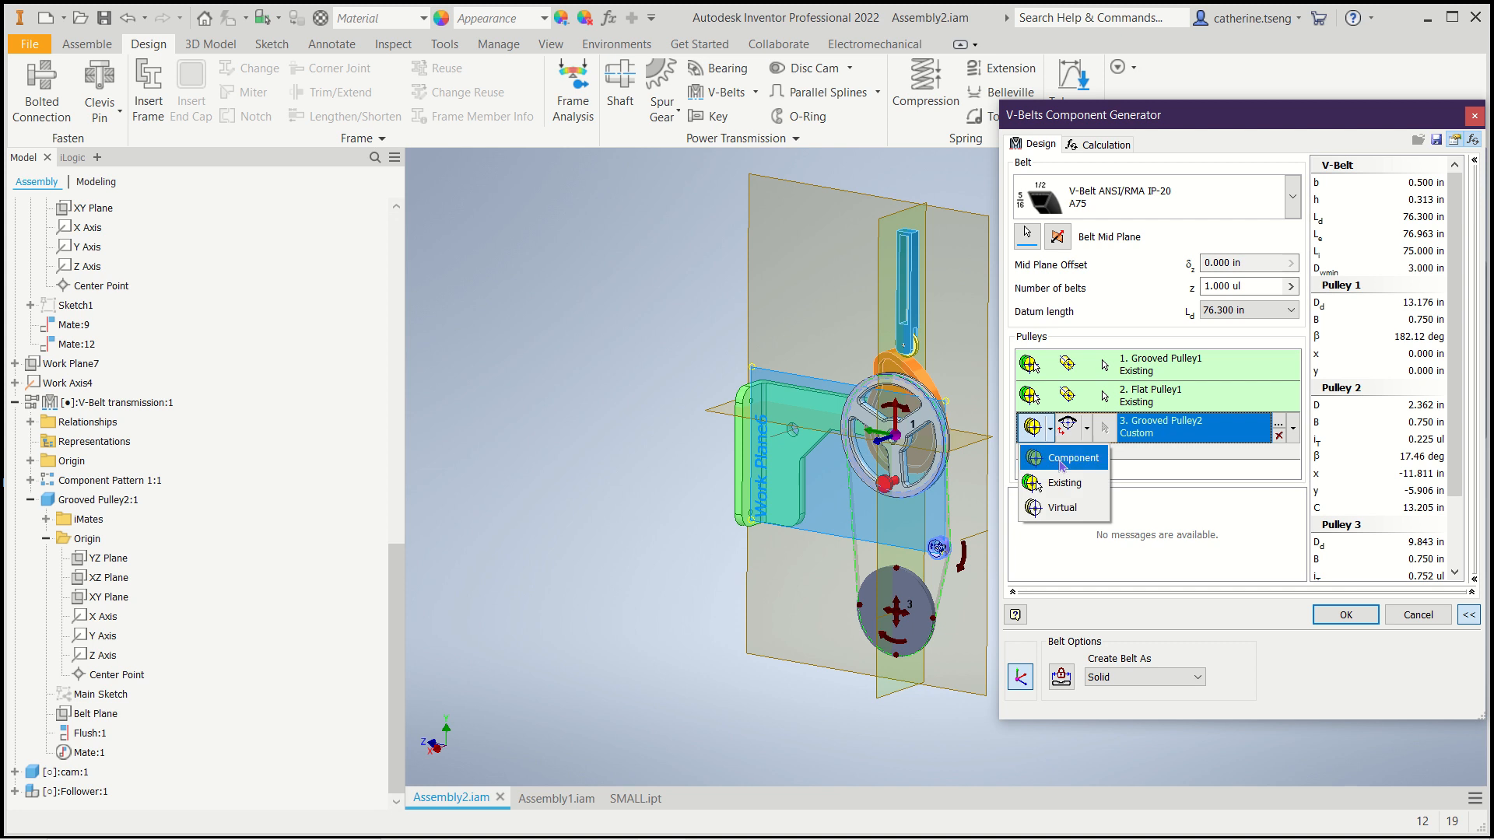
left_click(1144, 459)
left_click(1084, 425)
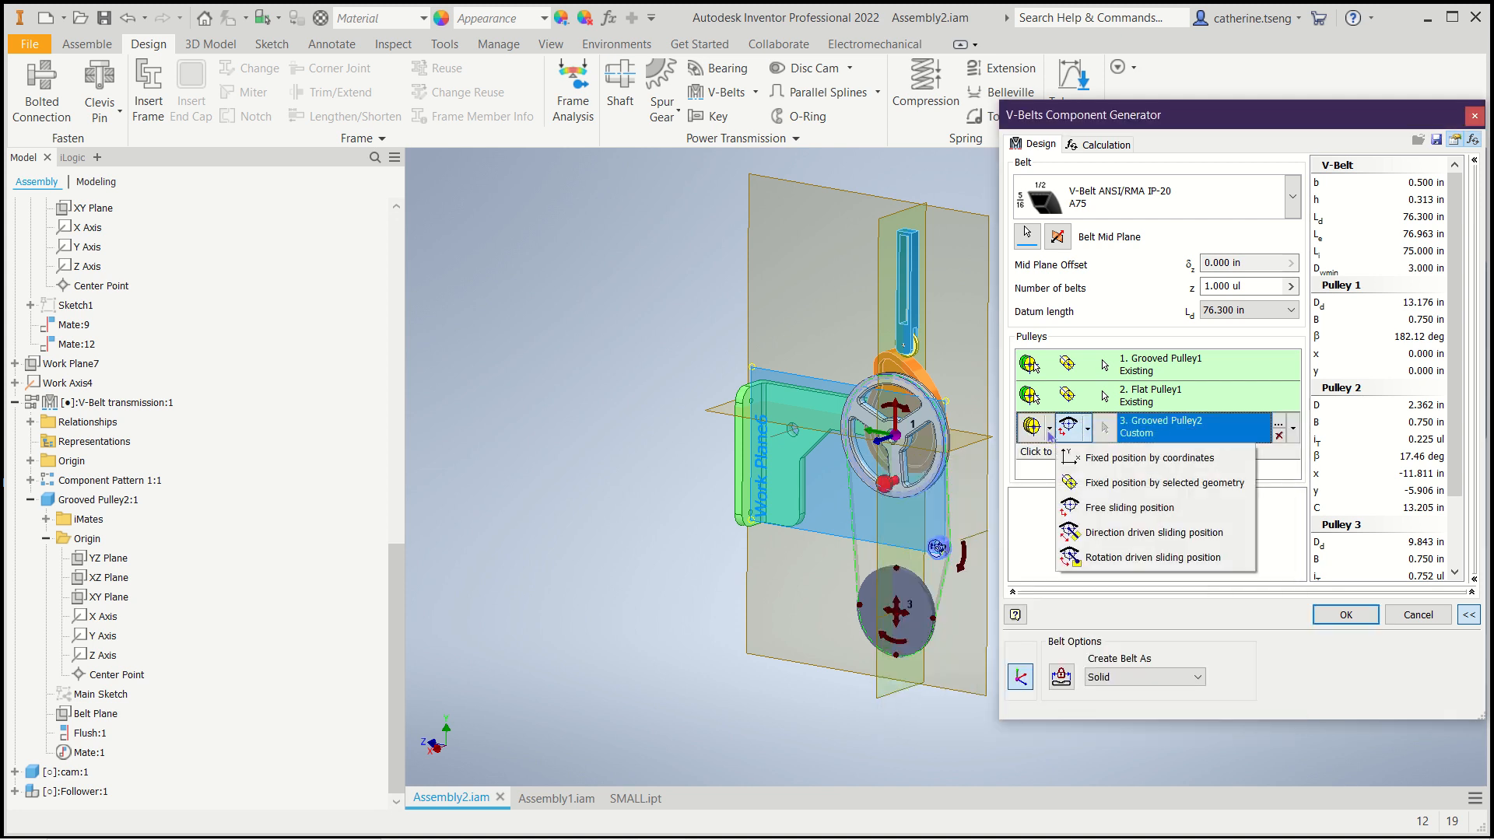
Step: Try Grooved Pulley2 as an existing pulley and restore it to a component with free sliding position
left_click(1050, 428)
left_click(1047, 490)
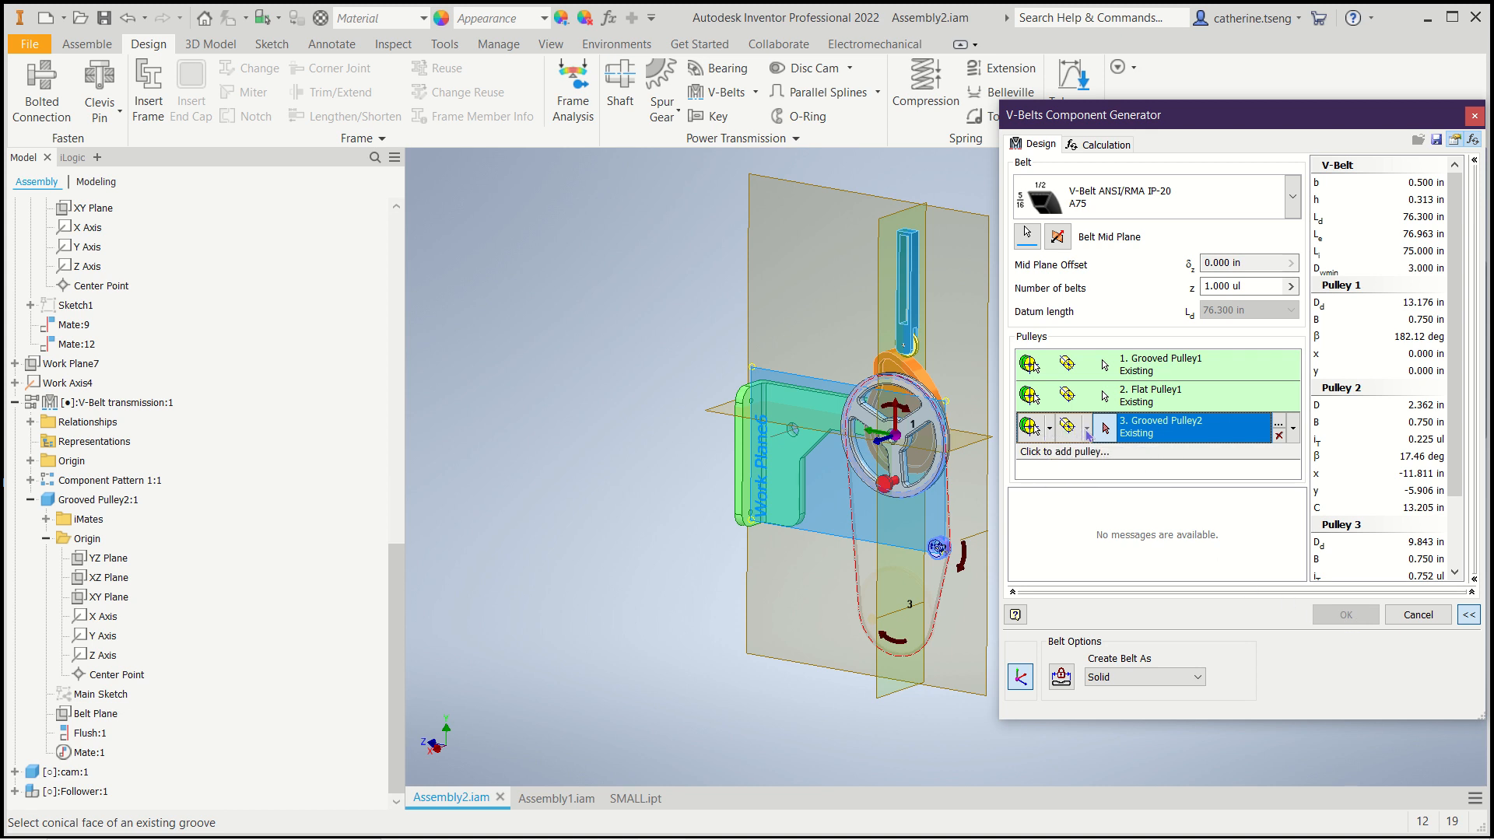
left_click(1051, 430)
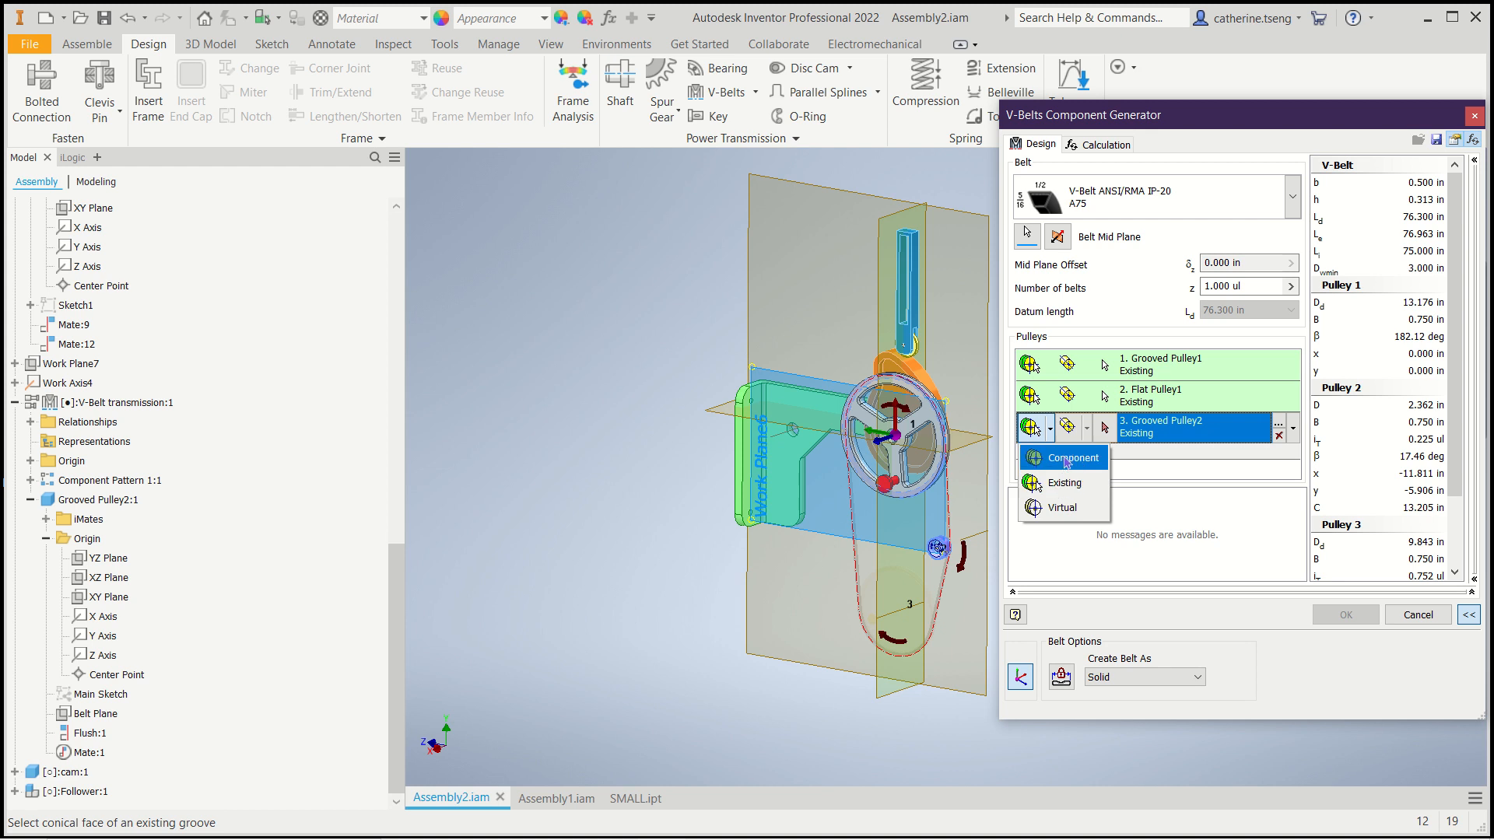
left_click(1071, 459)
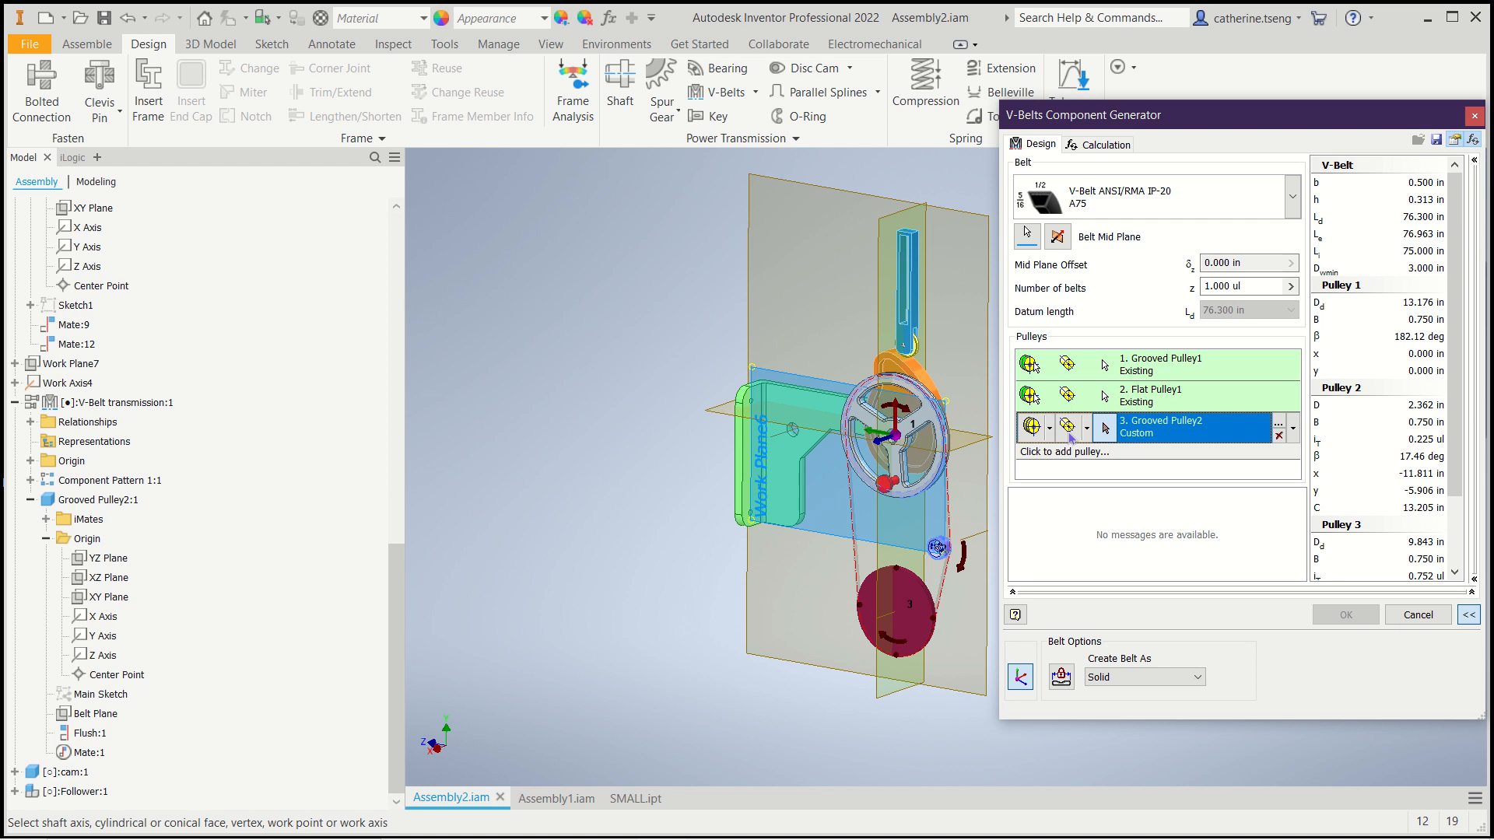
left_click(1087, 435)
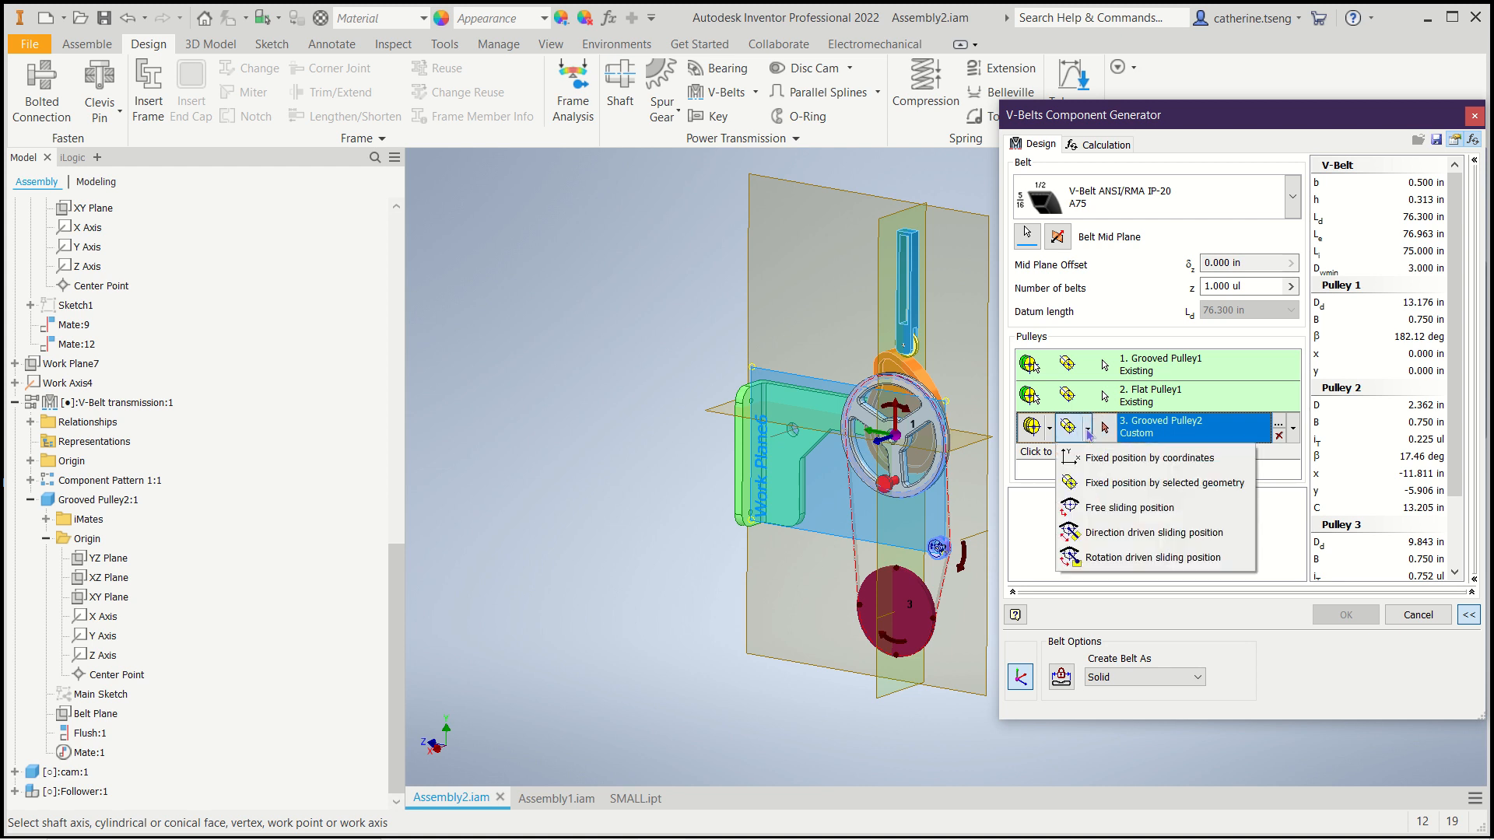
left_click(1105, 509)
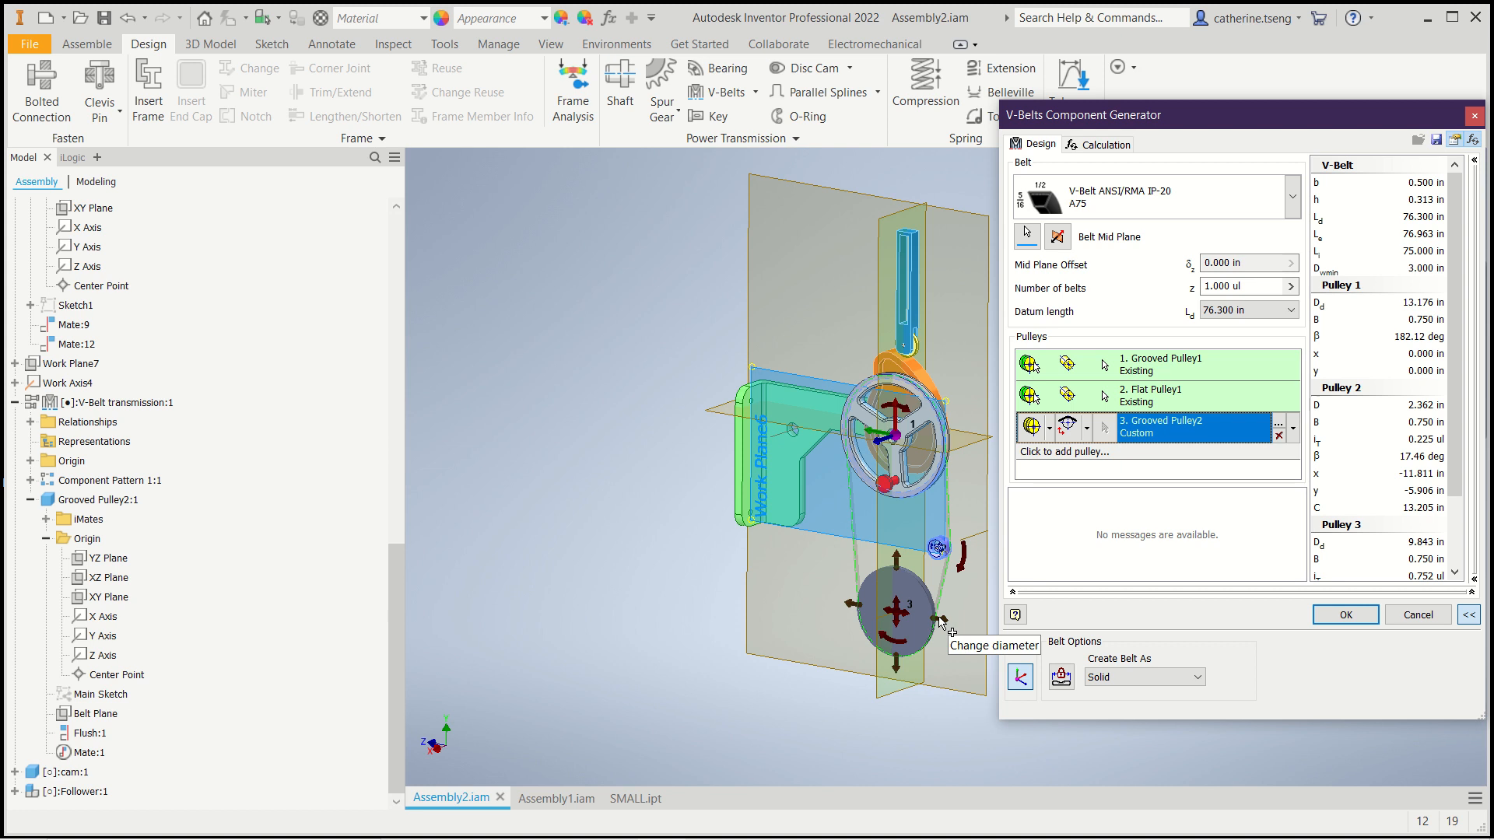
Step: Resize Grooved Pulley2 to a datum diameter of about 9.95 in and apply the V-belt changes
mouse_move(943, 623)
left_mouse_down()
mouse_move(953, 649)
mouse_move(936, 617)
left_mouse_up()
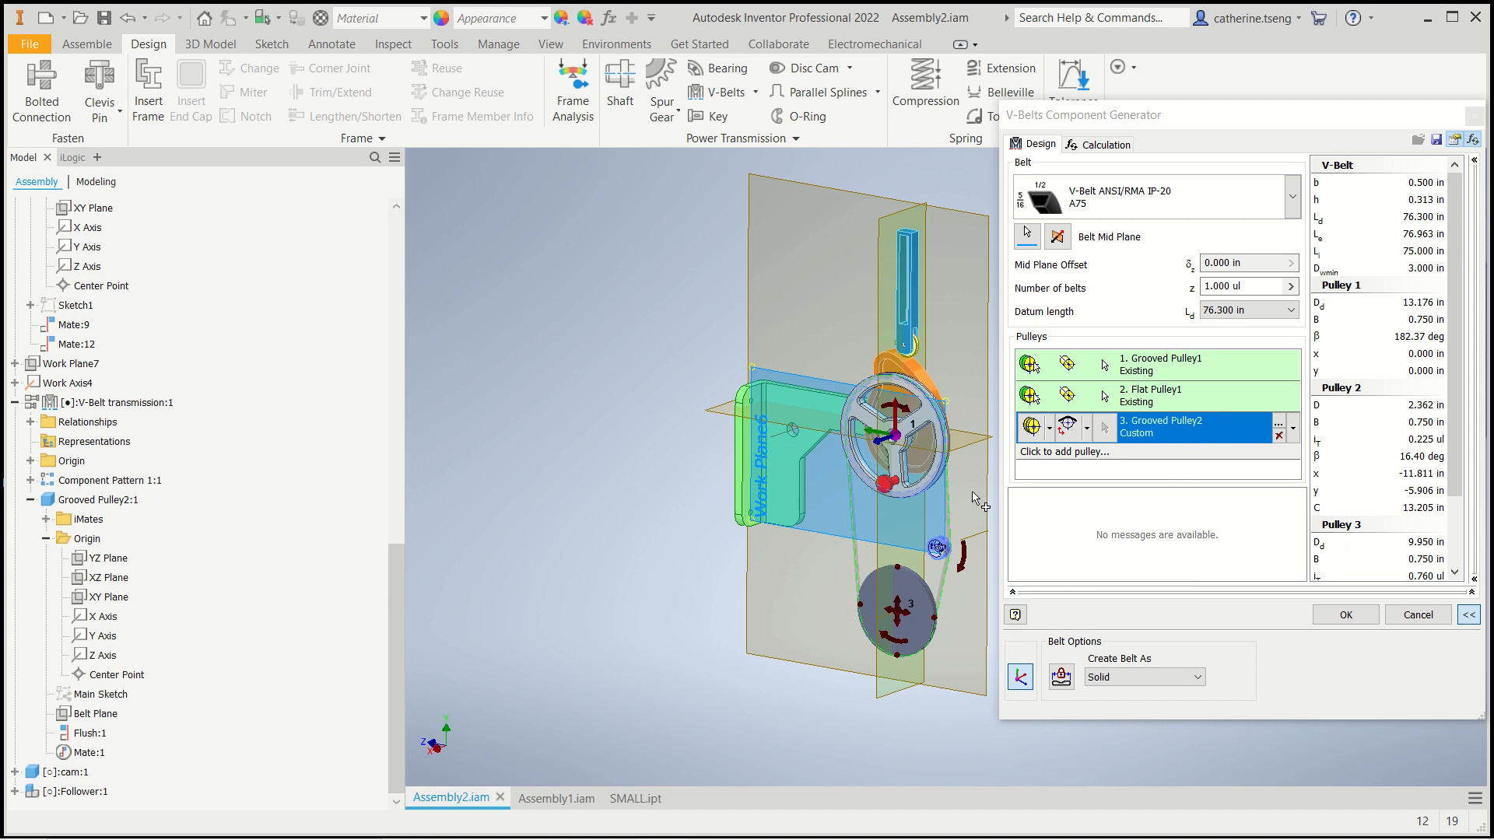
left_click(1087, 428)
left_click(1280, 553)
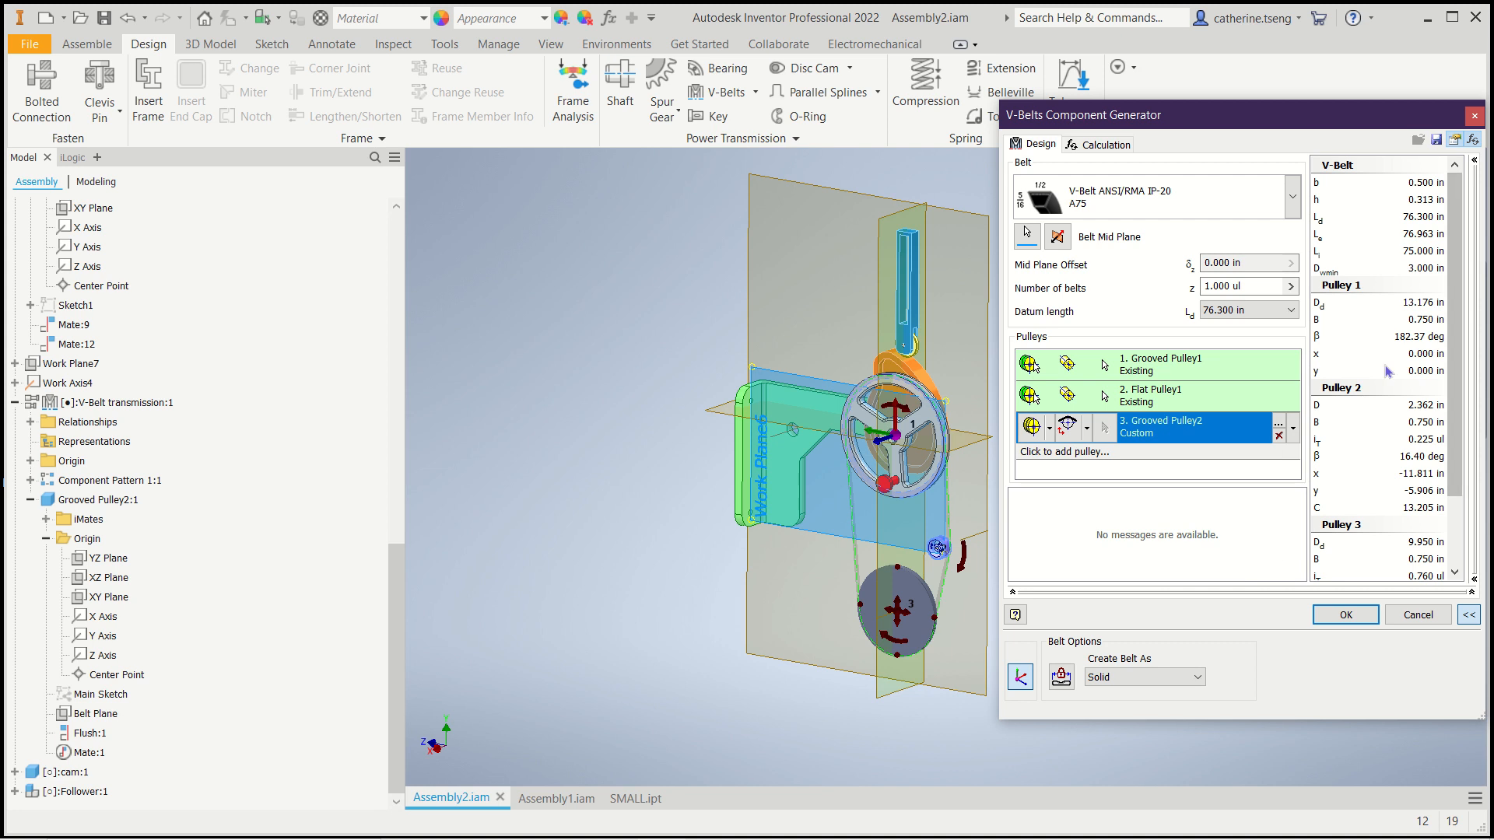
left_click_drag(1454, 393, 1458, 354)
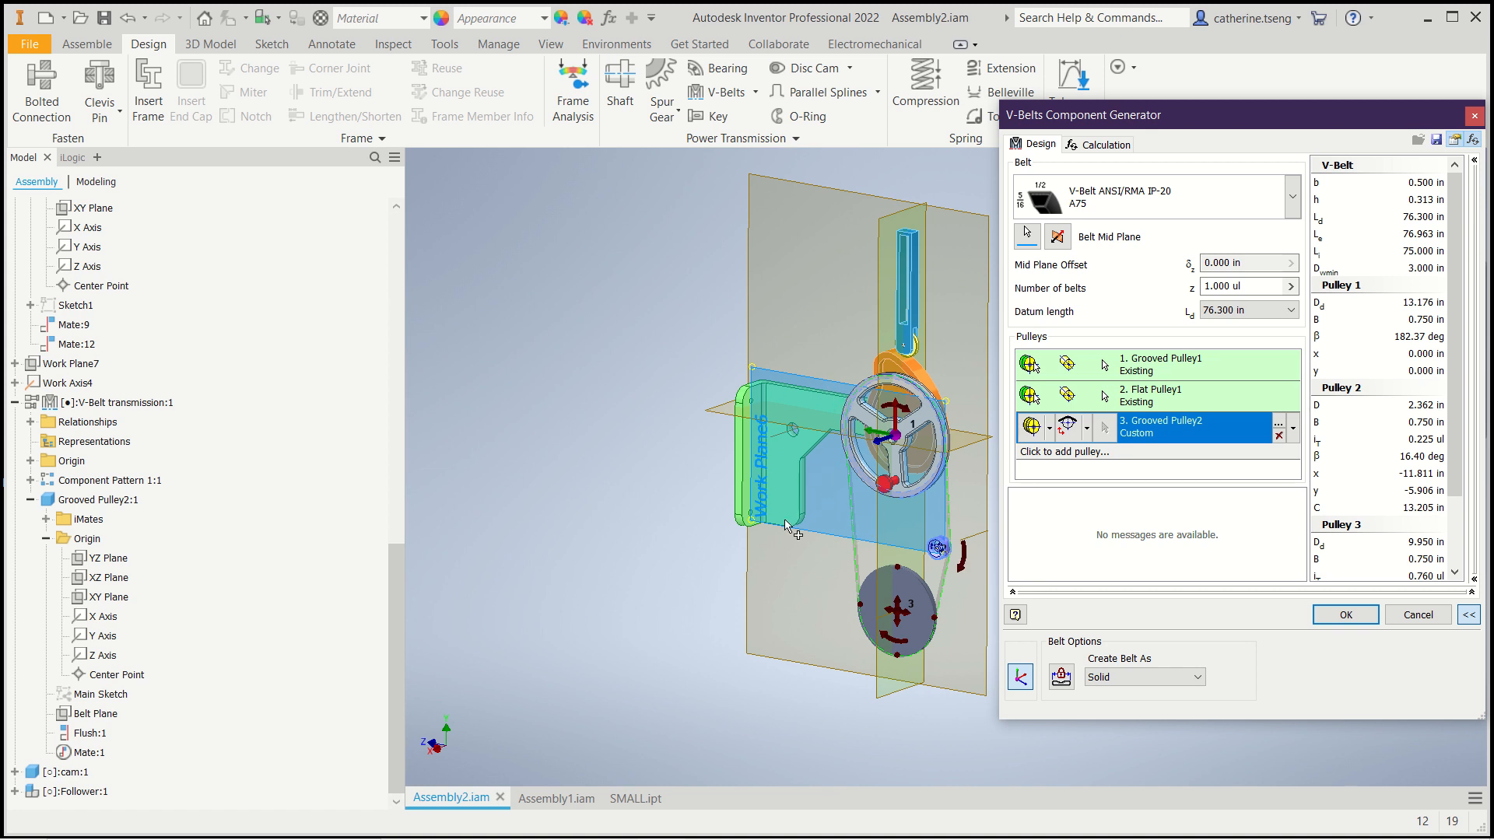
left_click(1345, 615)
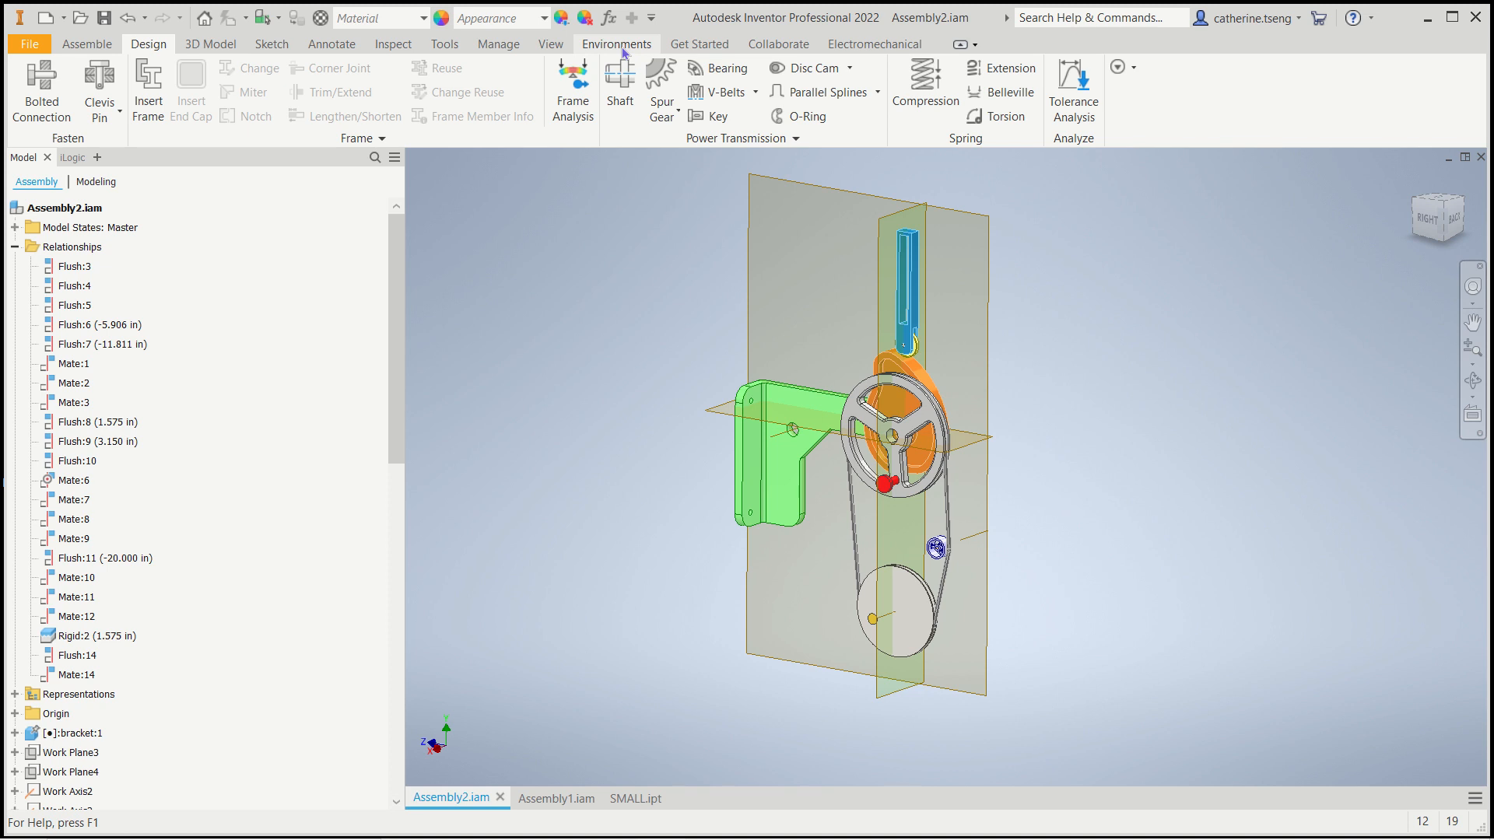
Step: Enter the Dynamic Simulation environment for the assembly and dismiss the over-constraint warning
left_click(620, 45)
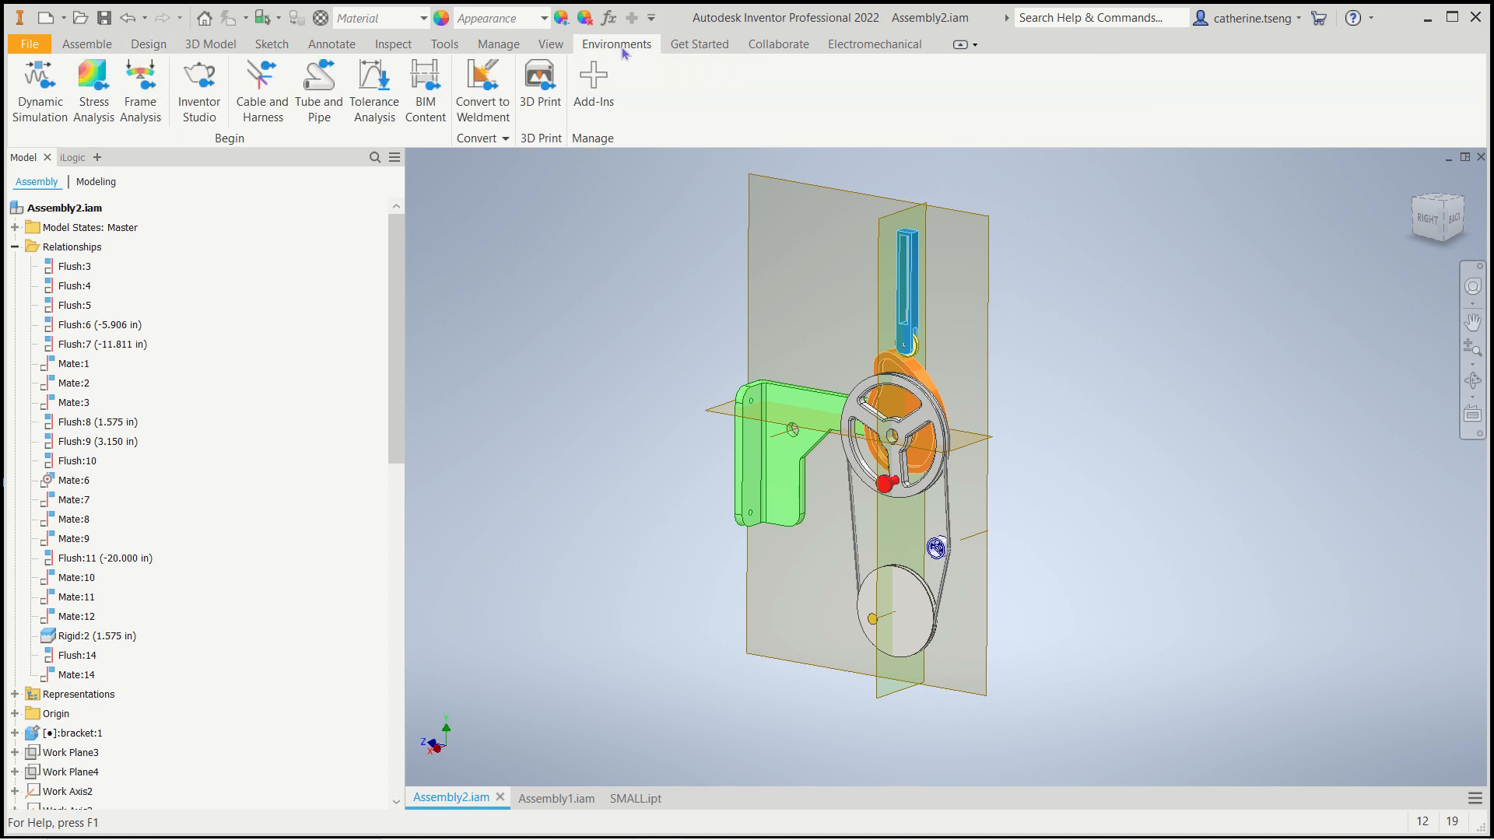
left_click(40, 82)
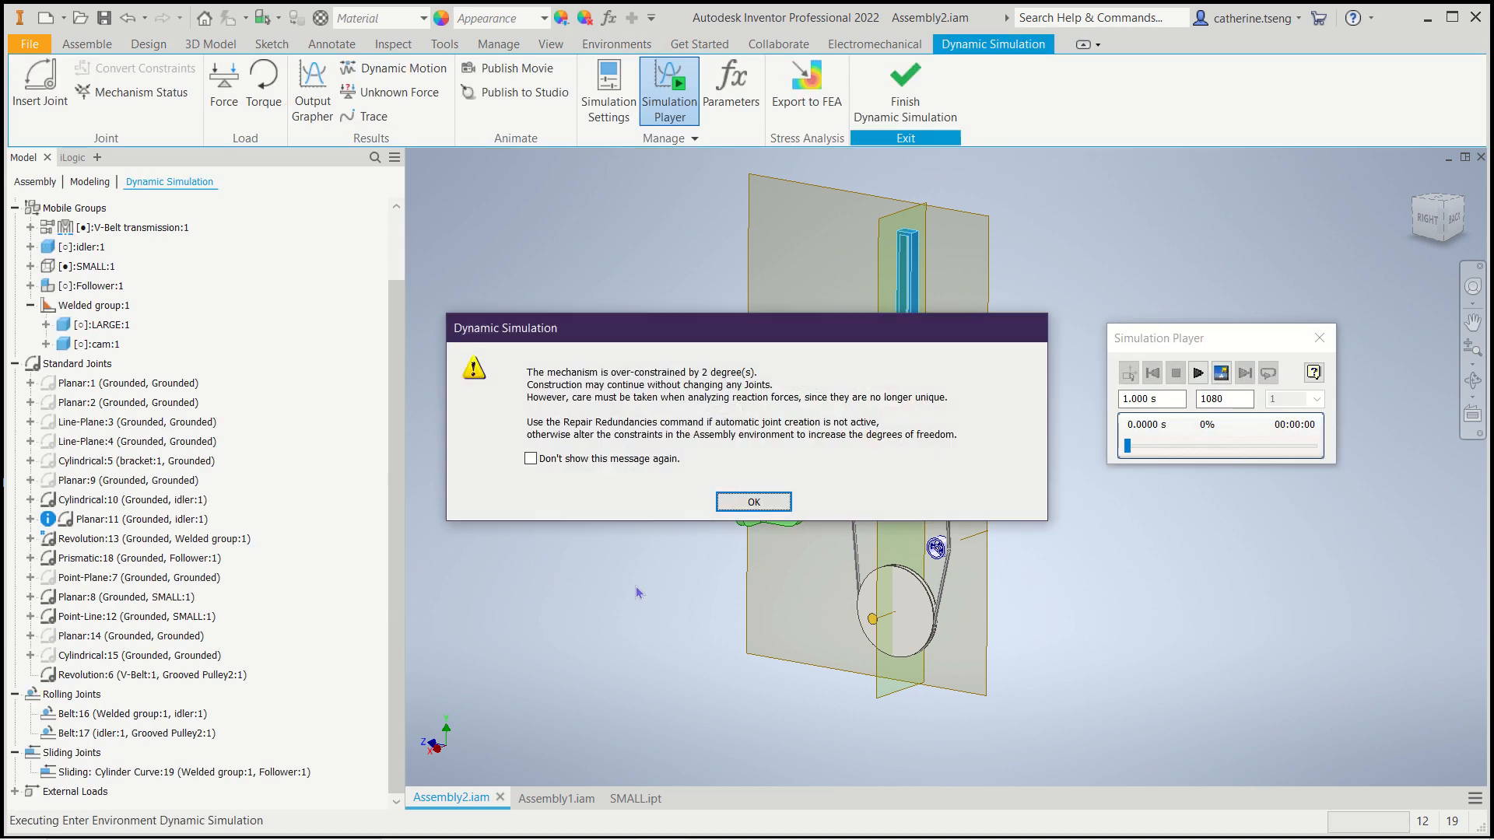
left_click(776, 505)
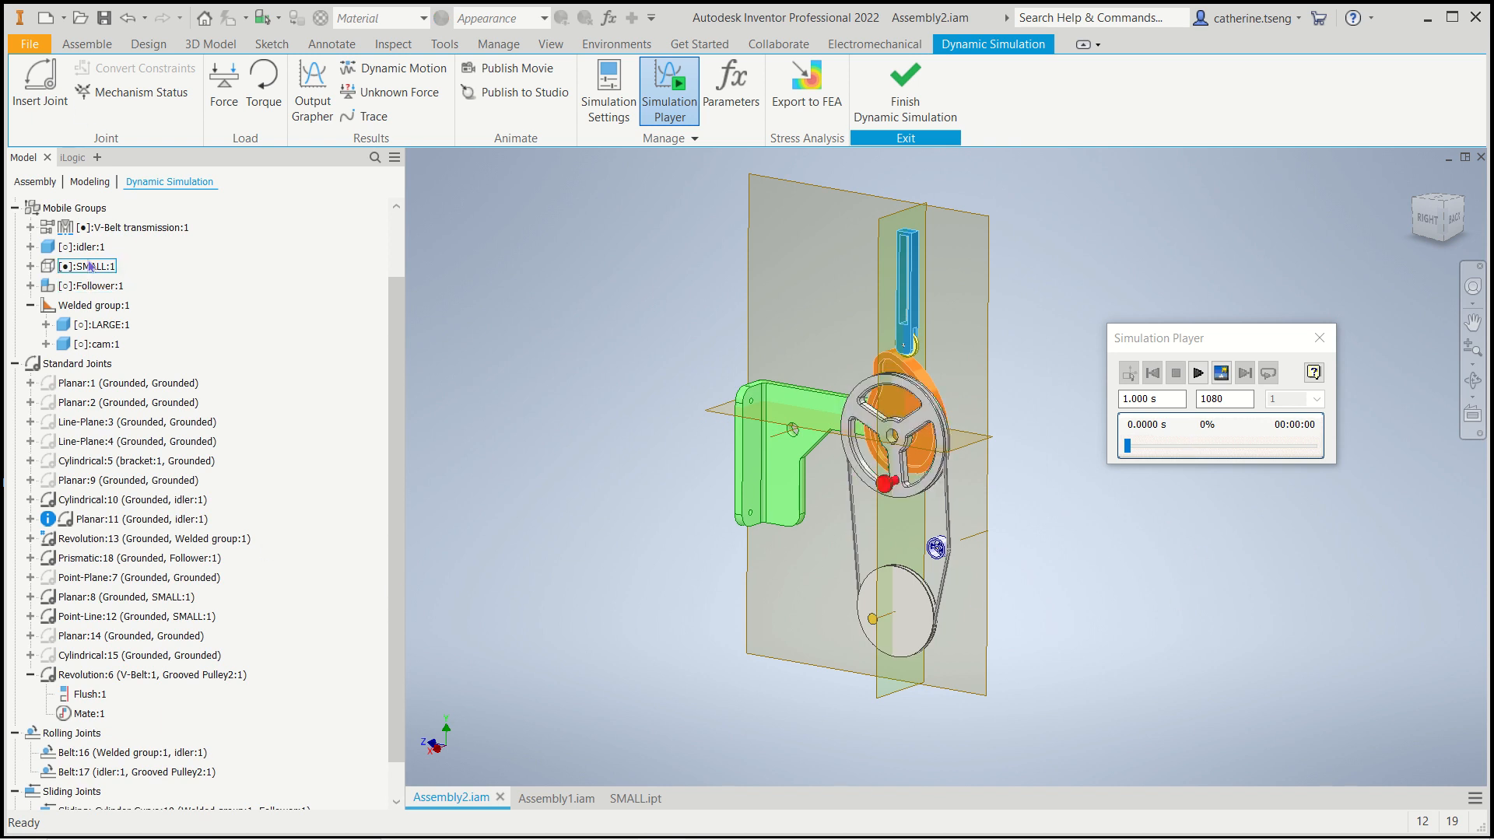
Step: Check the Grounded and Flexible settings of the V-Belt transmission among the mobile groups
left_click(132, 228)
right_click(132, 230)
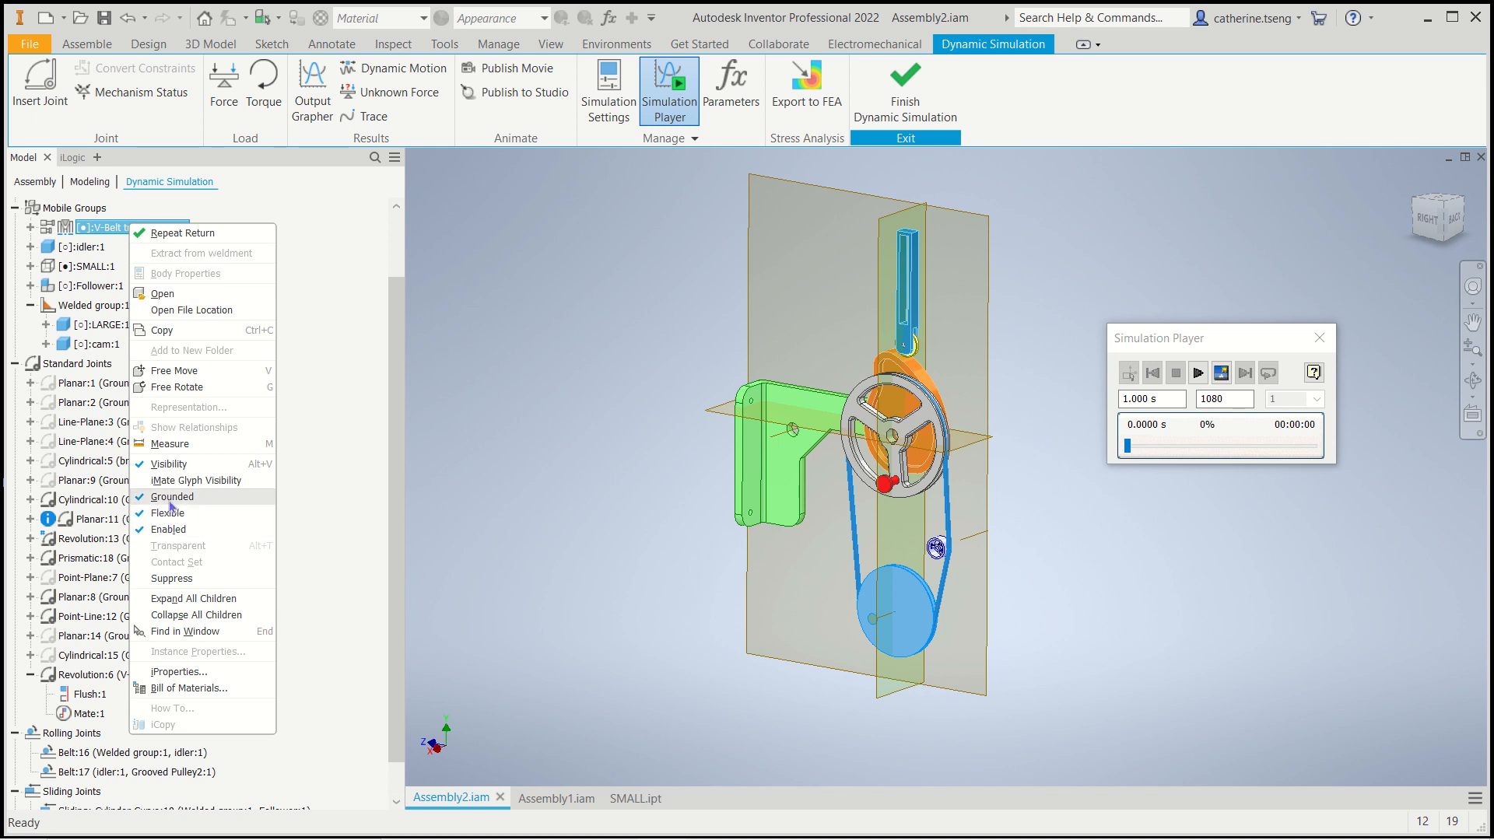
left_click(581, 498)
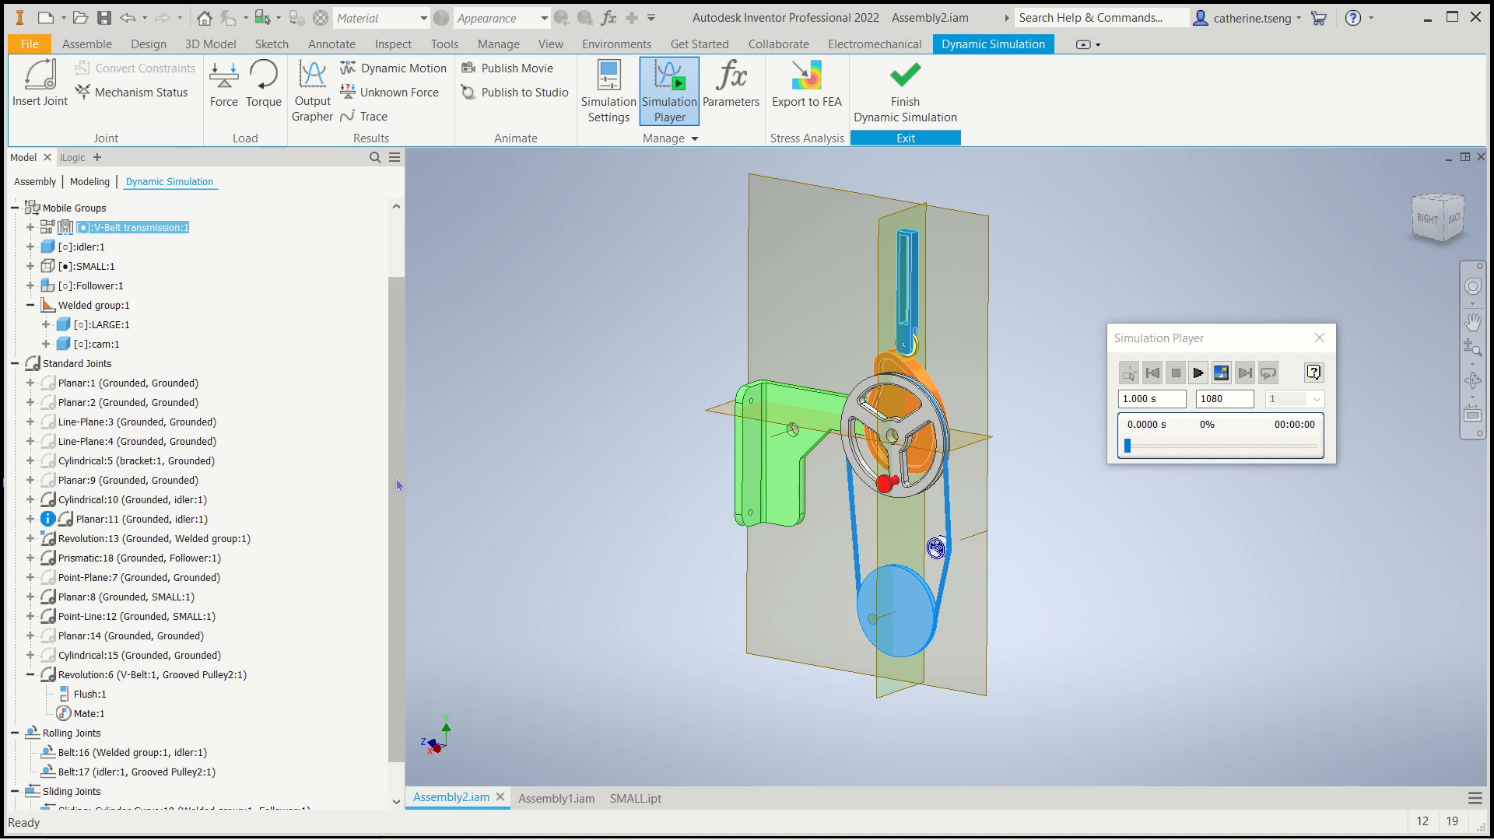
Step: View the Belt joint type and its component inputs in Insert Joint, and leave without adding a joint
left_click_drag(397, 480, 421, 631)
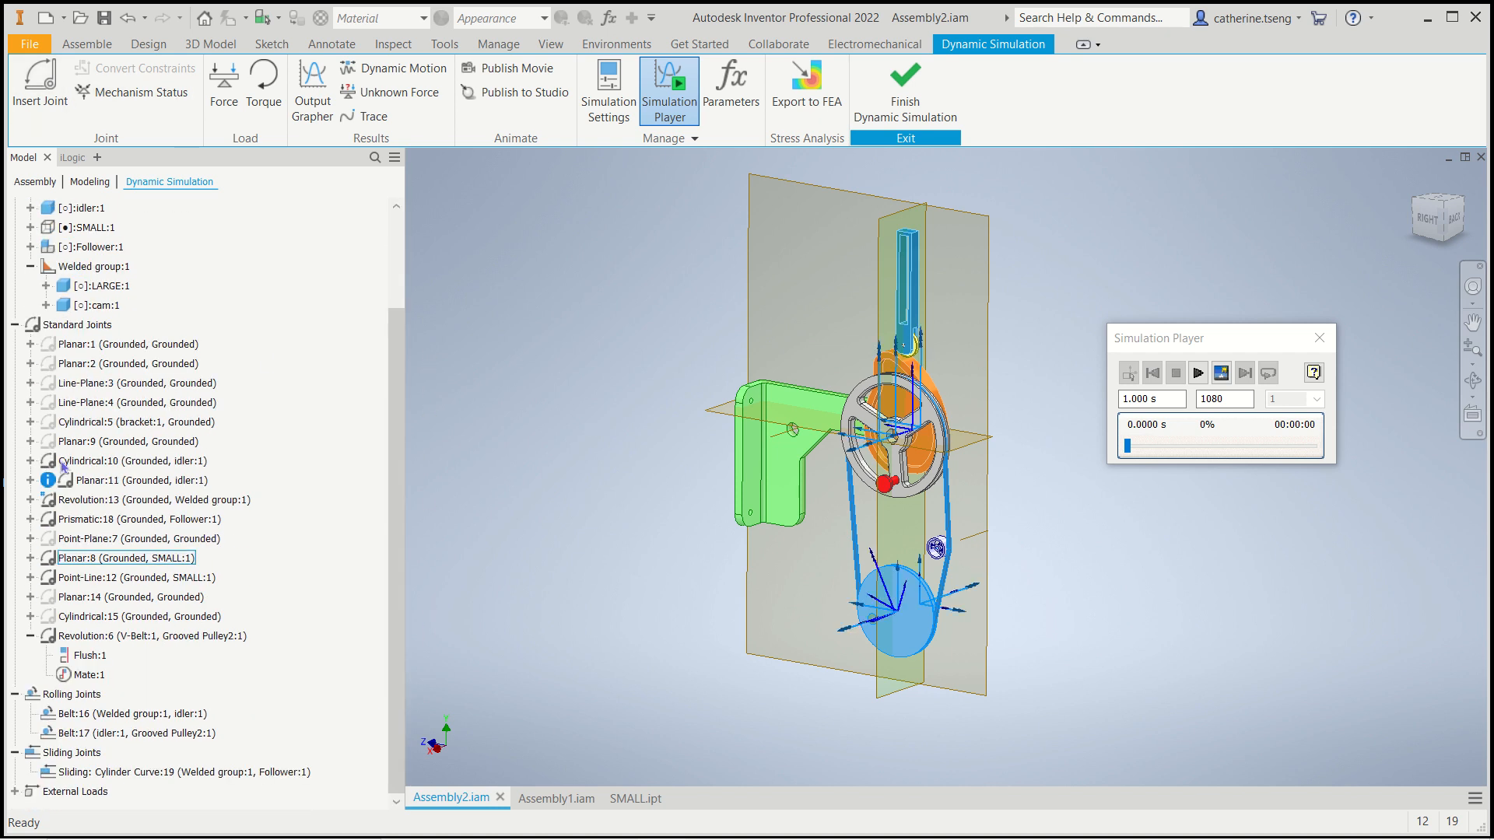
left_click(40, 85)
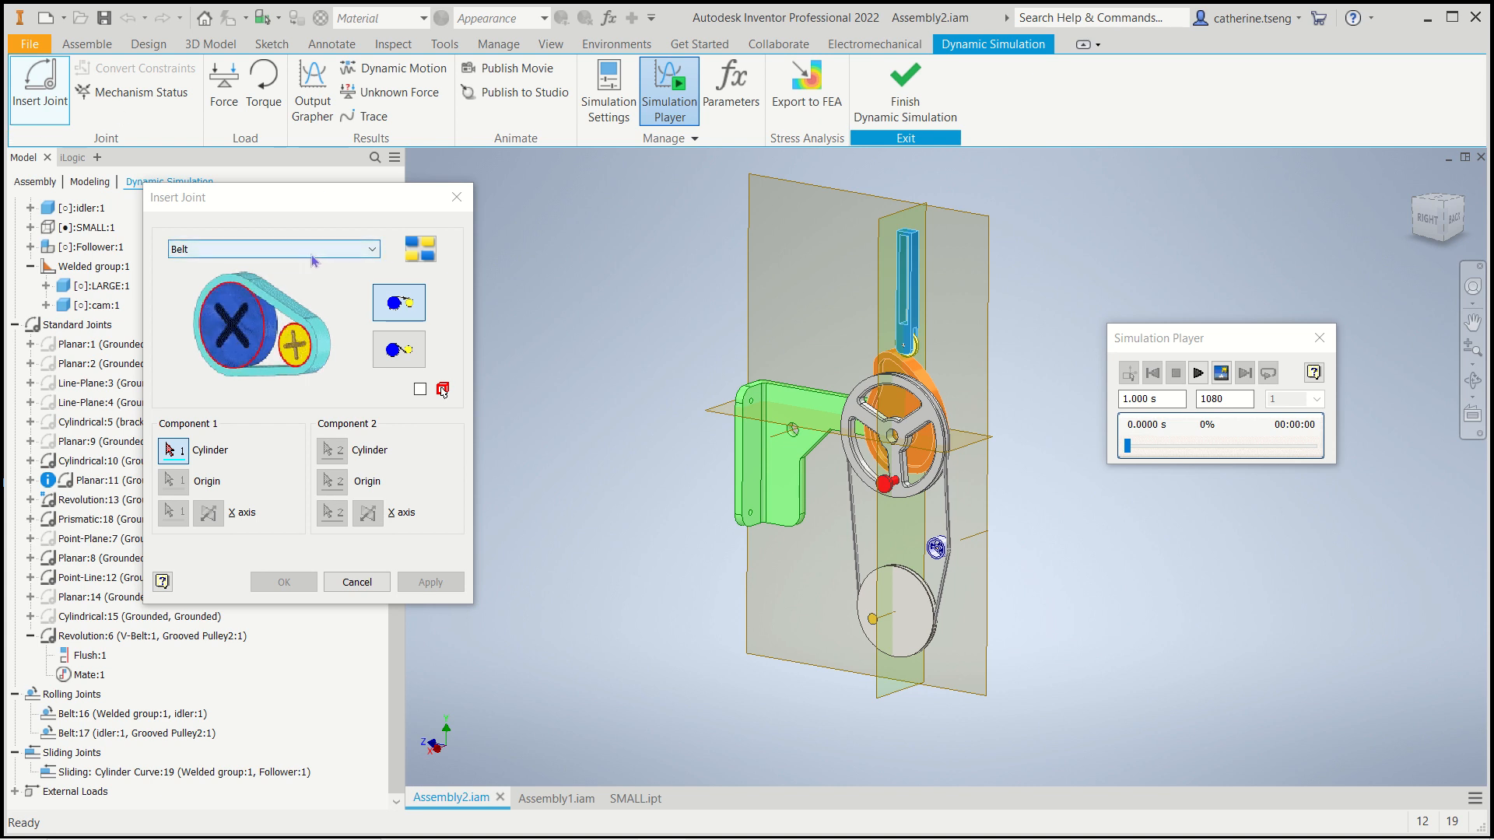
left_click(457, 197)
Step: Highlight the components linked by the two belt joints, Belt:16 and Belt:17, under Rolling Joints
left_click(97, 716)
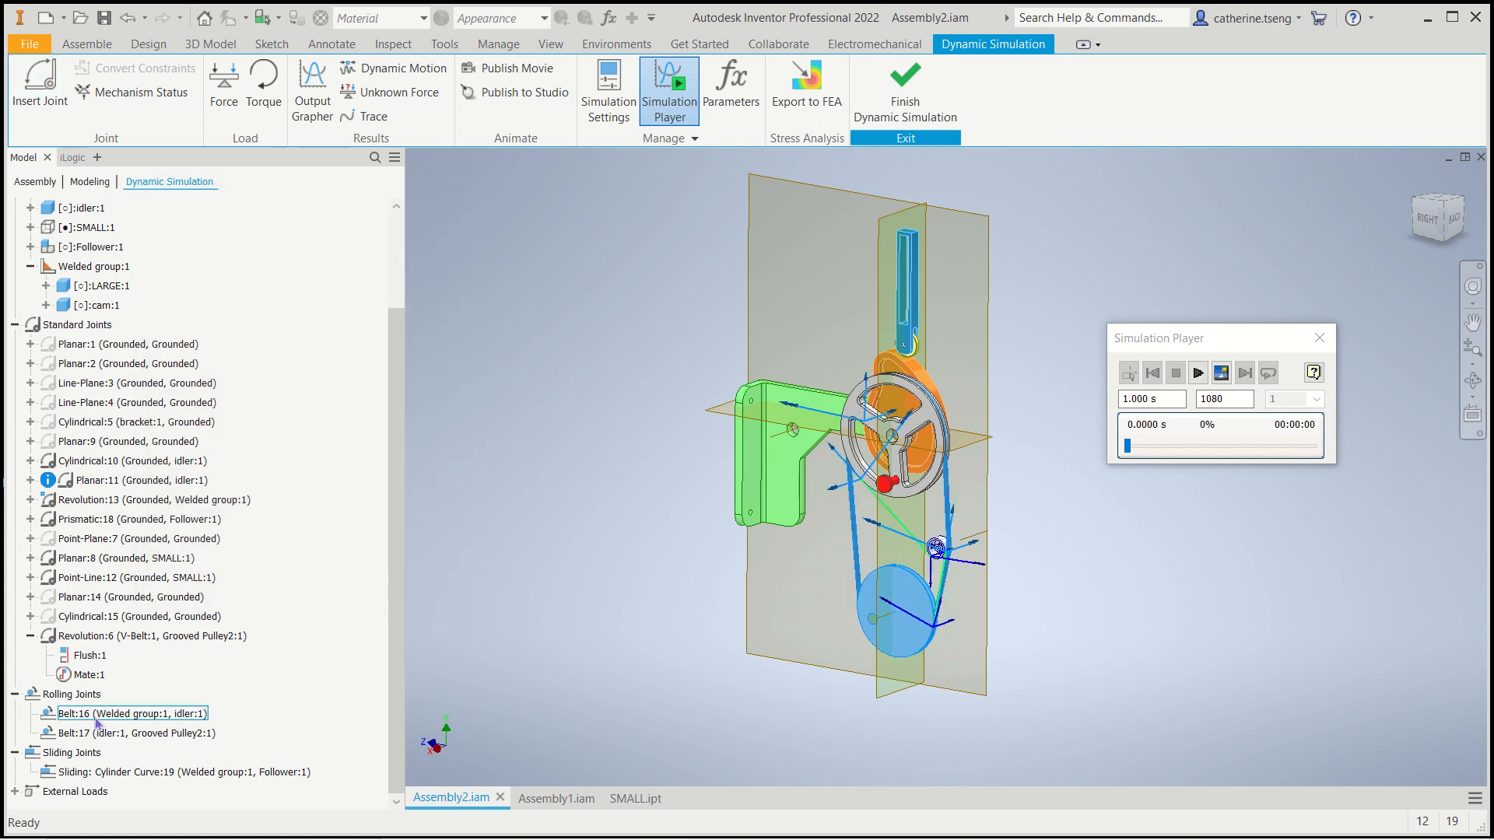
right_click(98, 722)
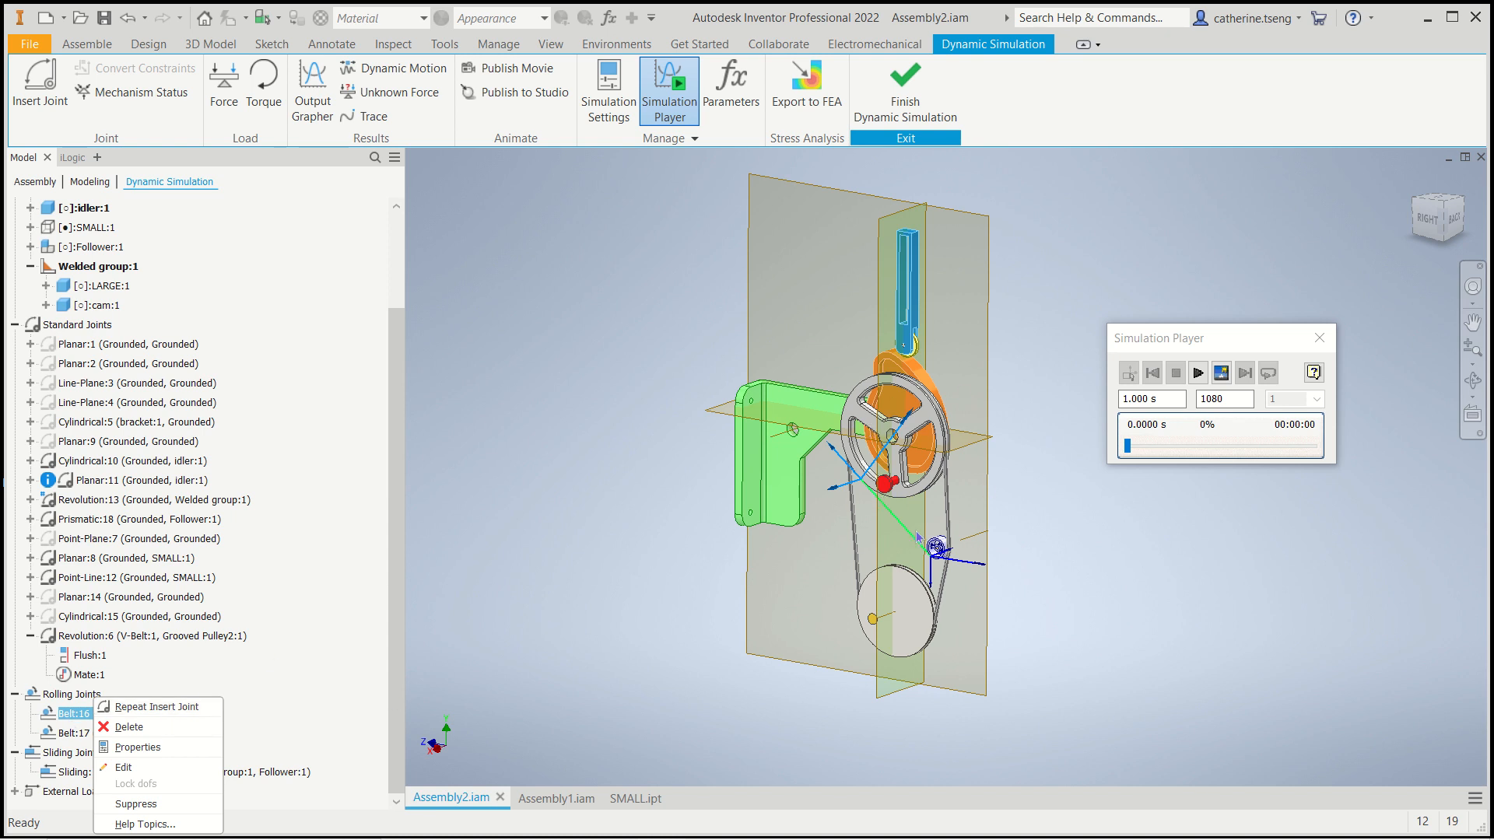
left_click(70, 746)
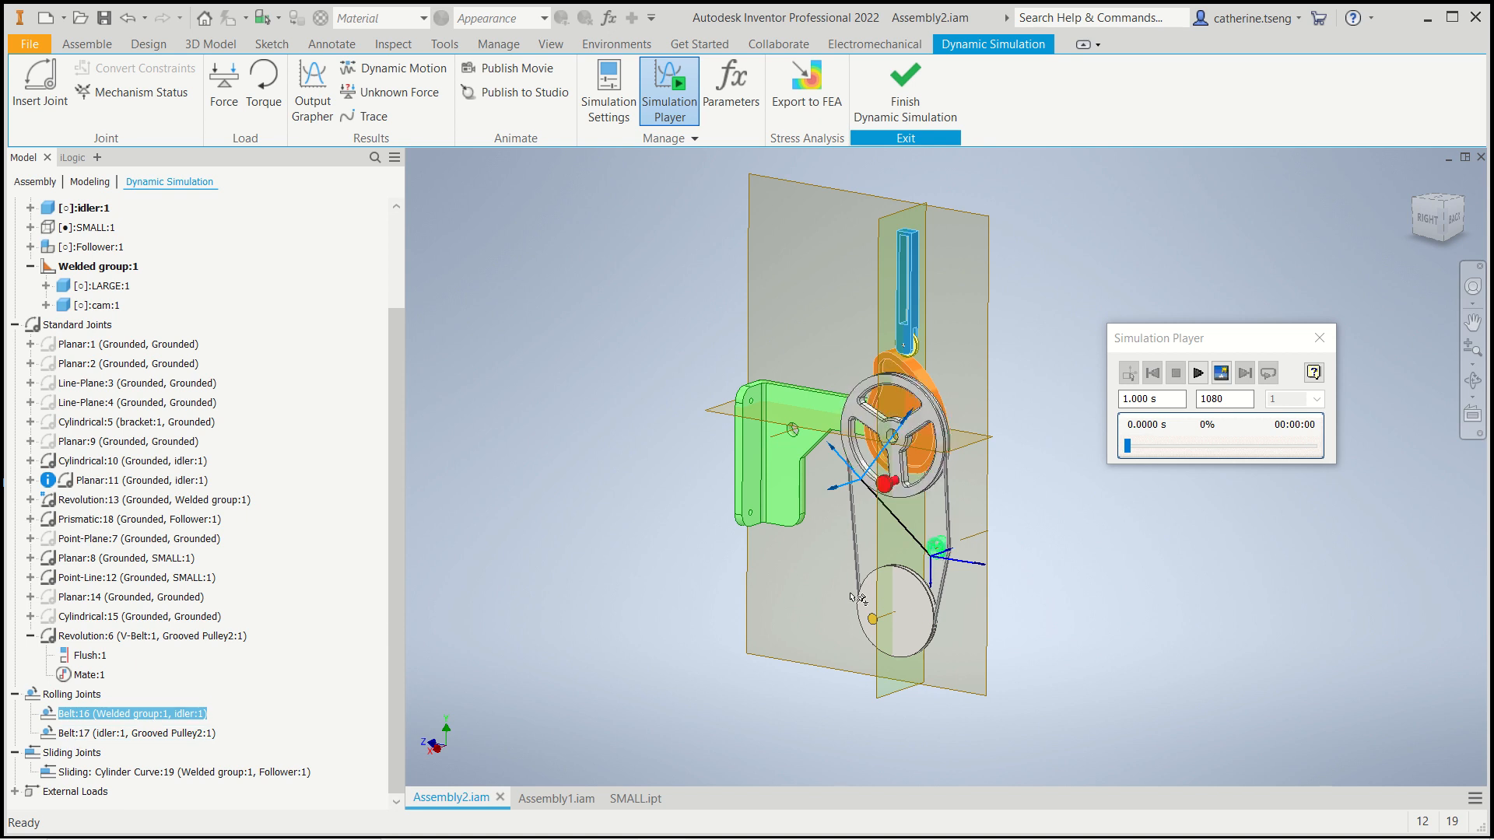
left_click(138, 735)
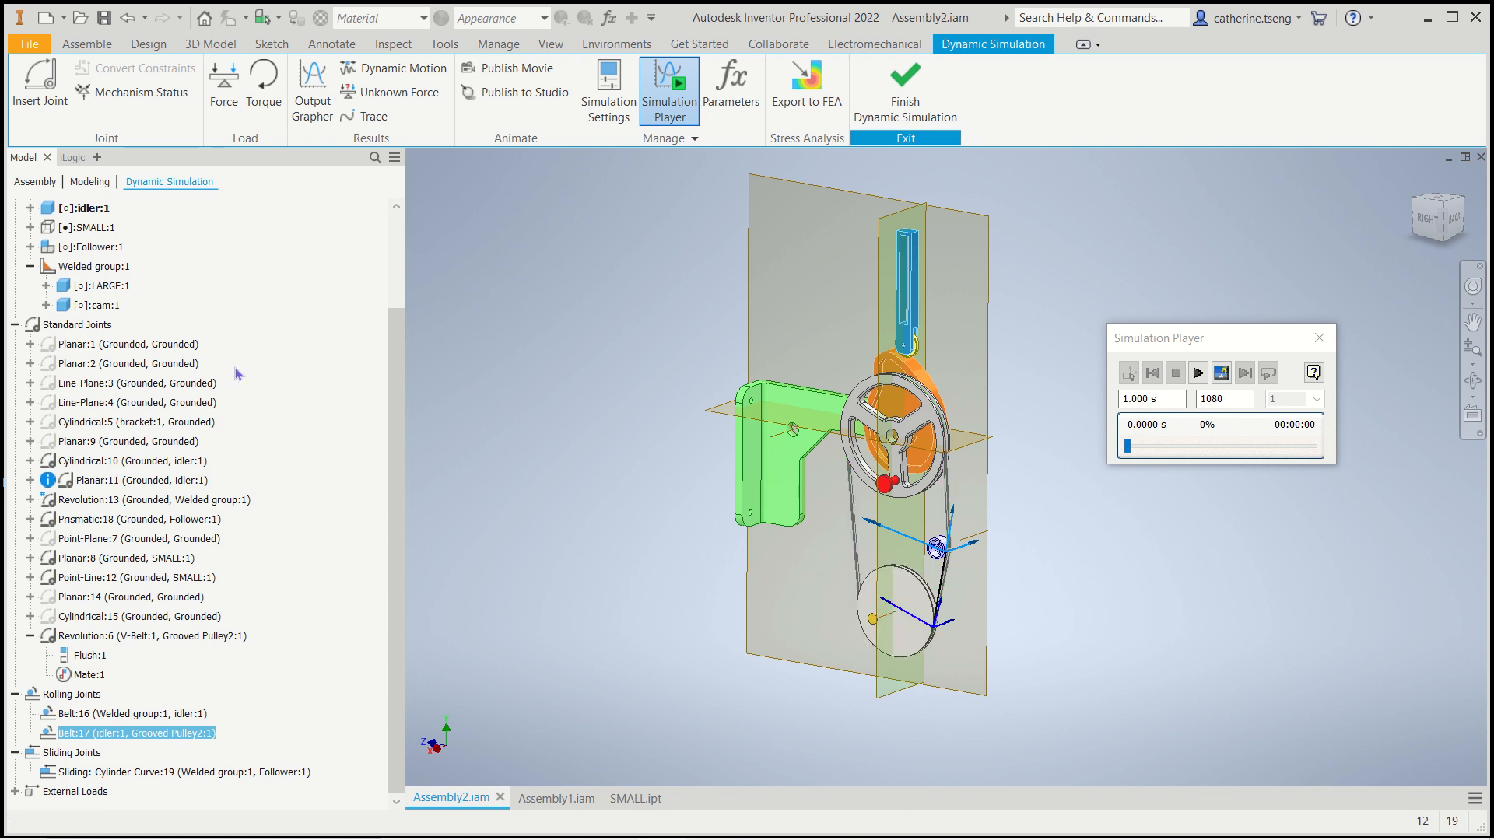
Step: View the Sliding: Cylinder Curve joint type and its required inputs in Insert Joint, and leave without adding a joint
left_click(154, 775)
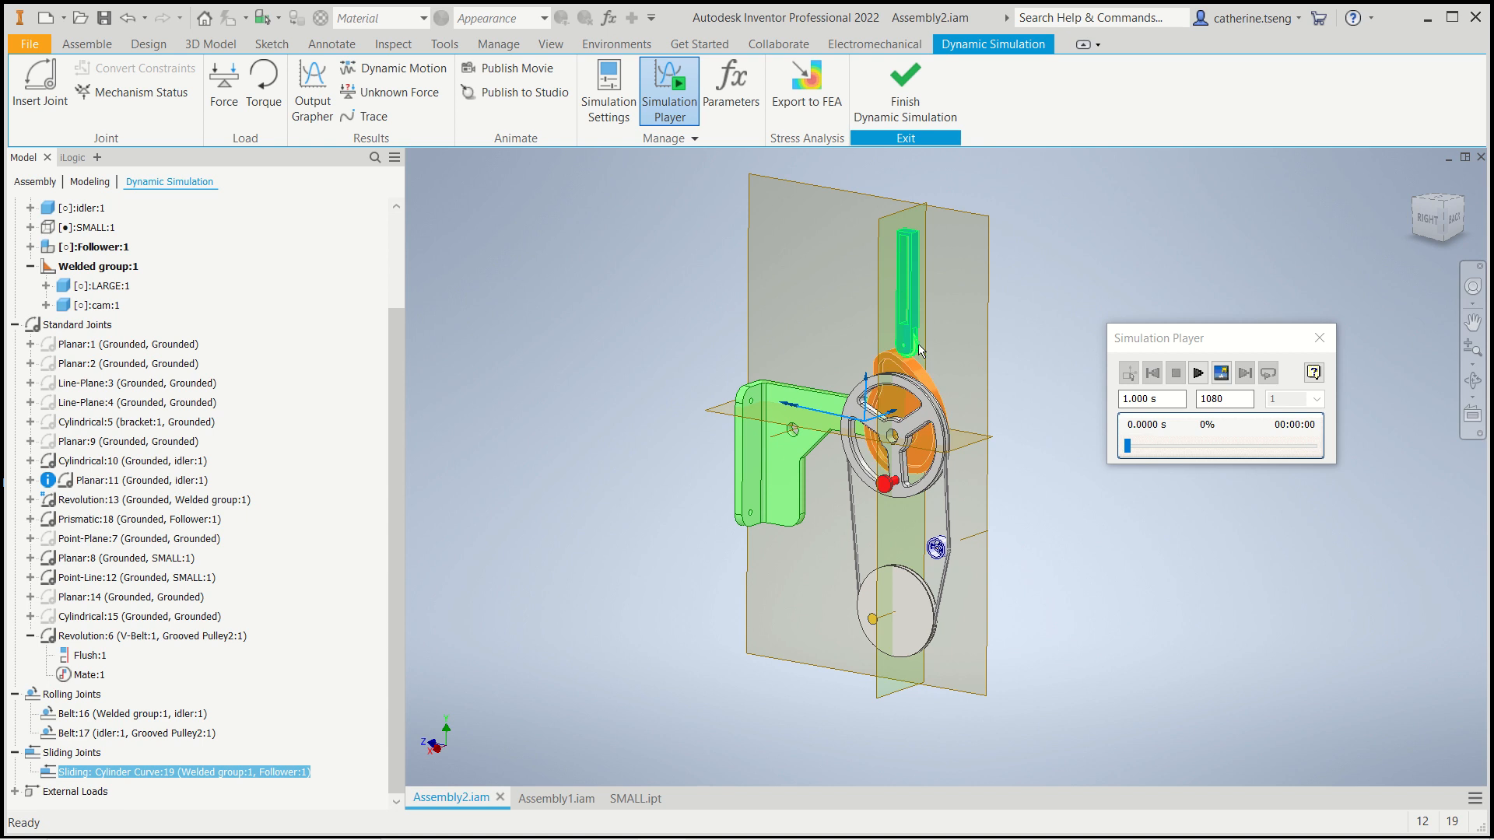
right_click(254, 775)
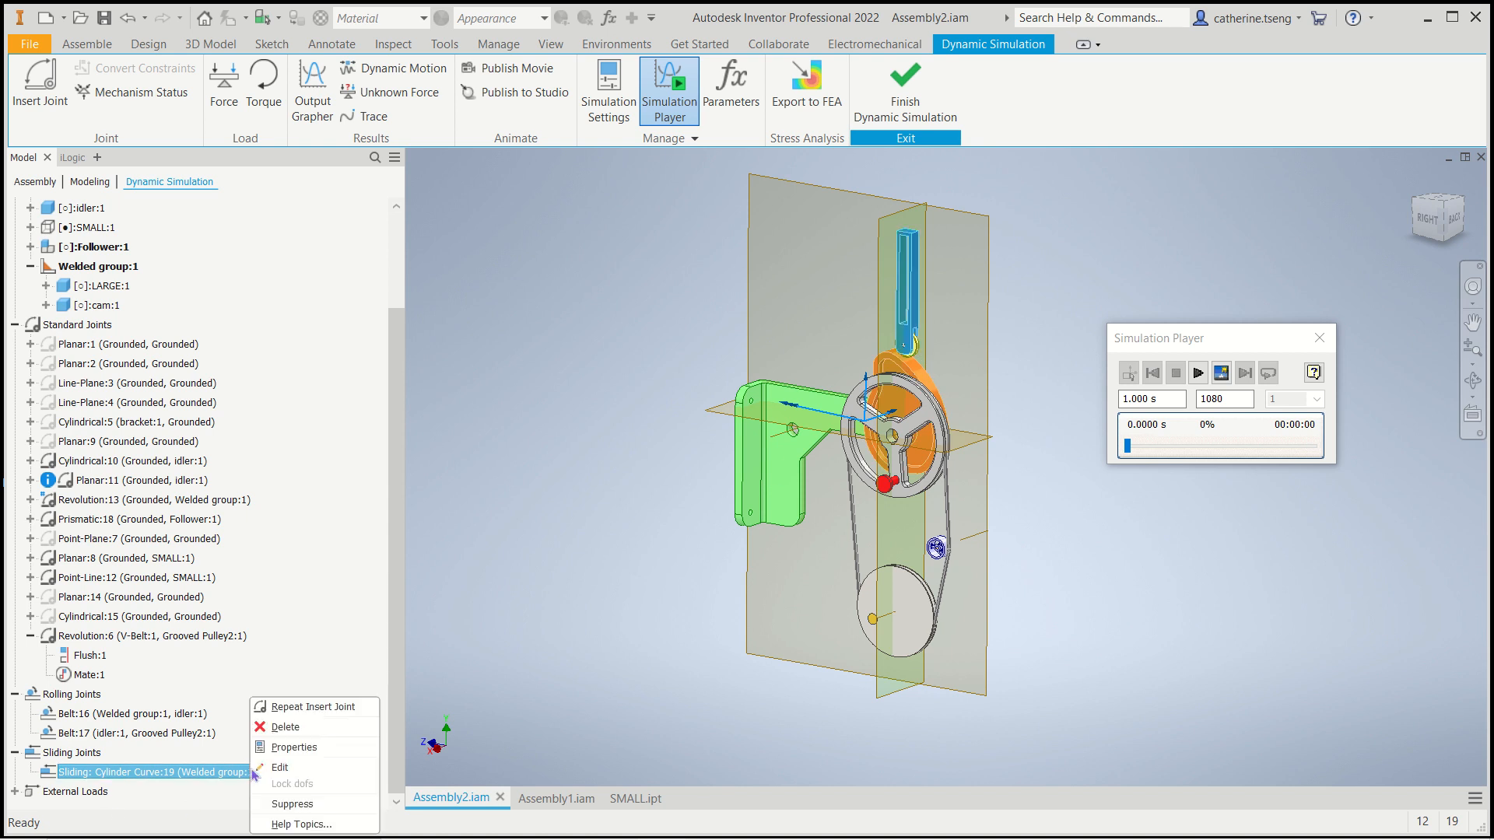
left_click(459, 381)
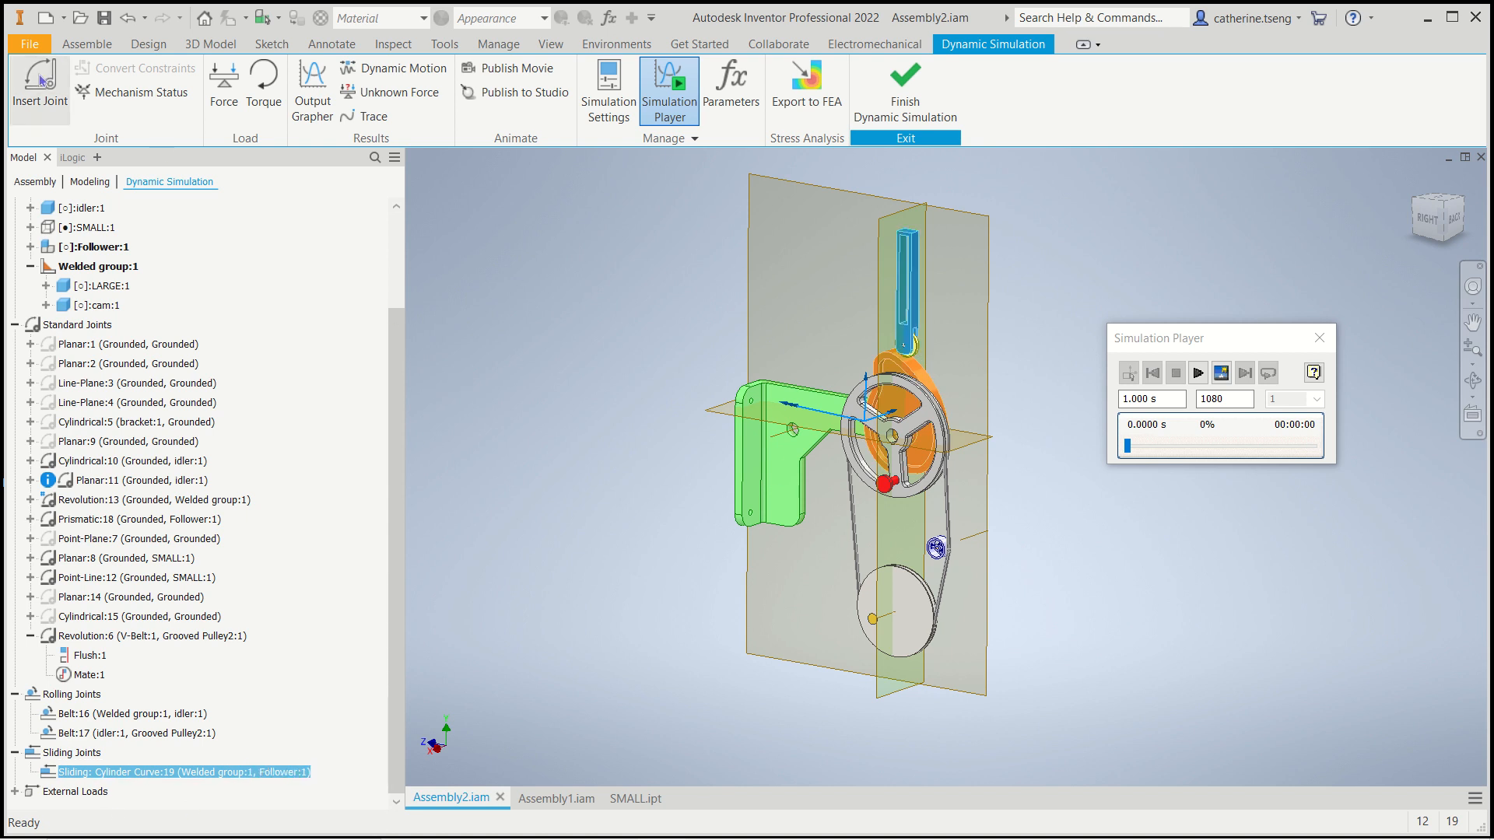
right_click(42, 80)
left_click(42, 80)
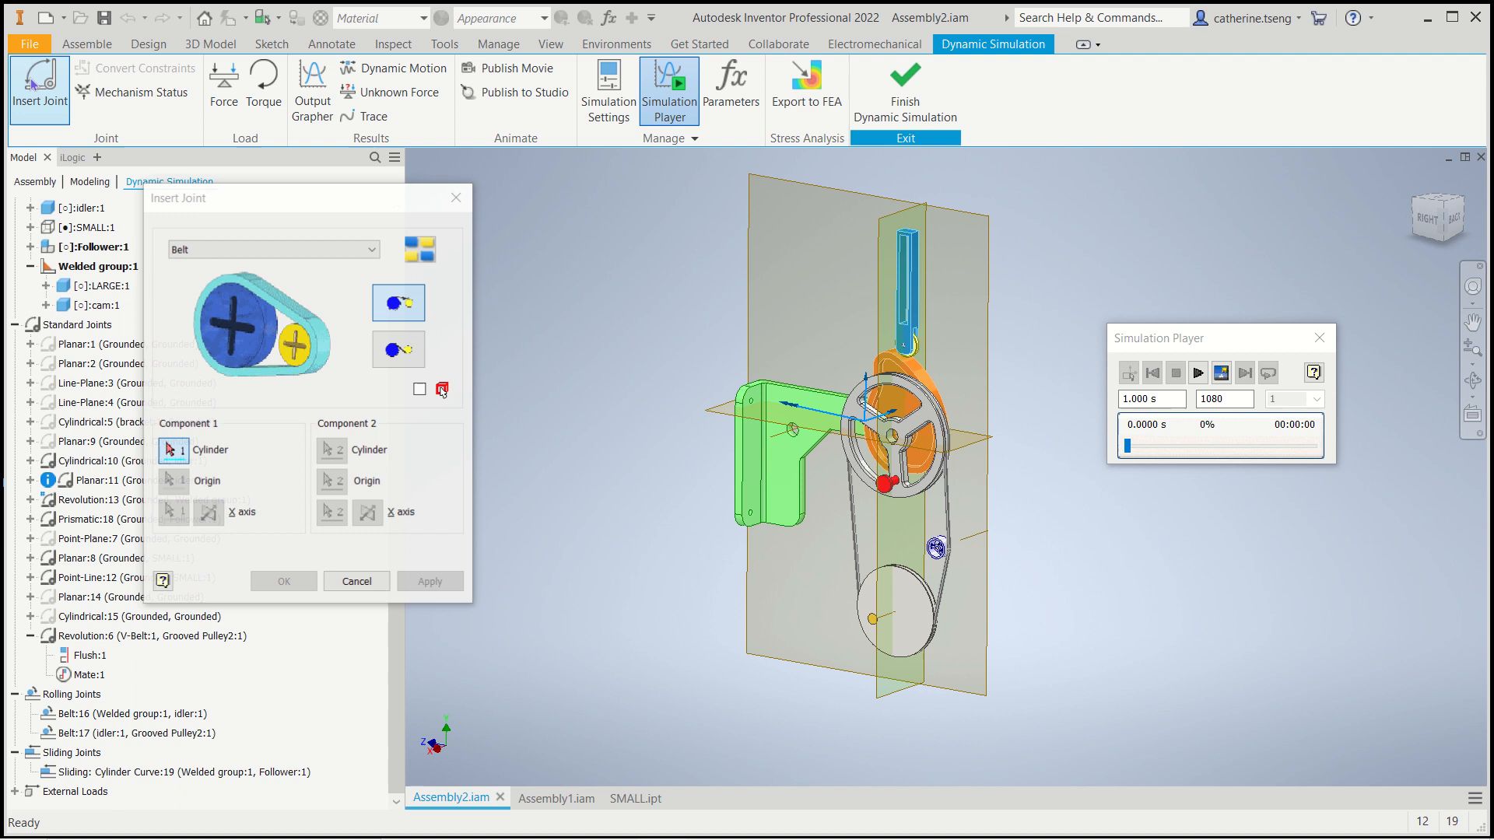
left_click(272, 249)
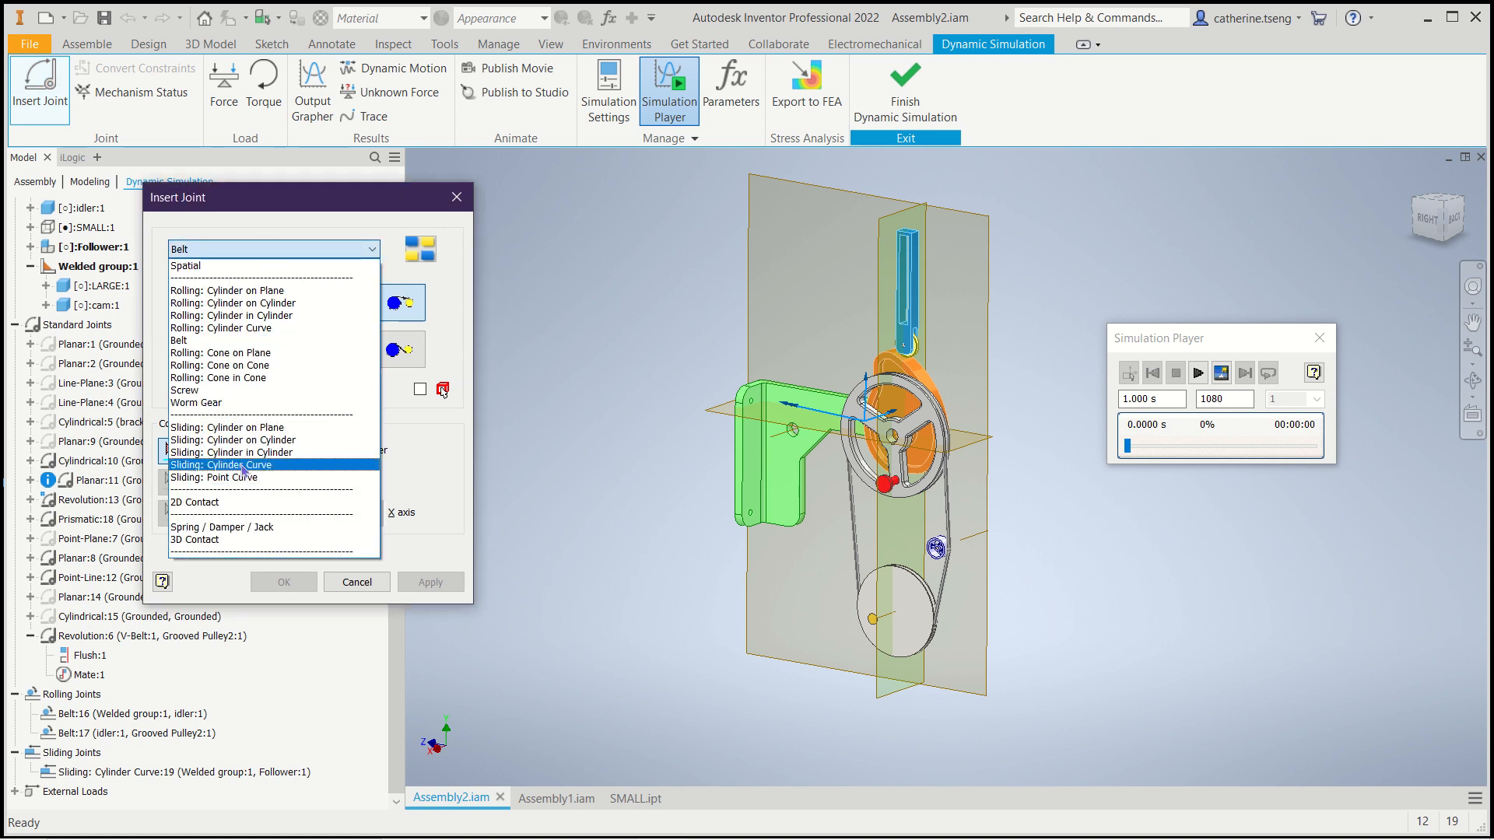
left_click(267, 466)
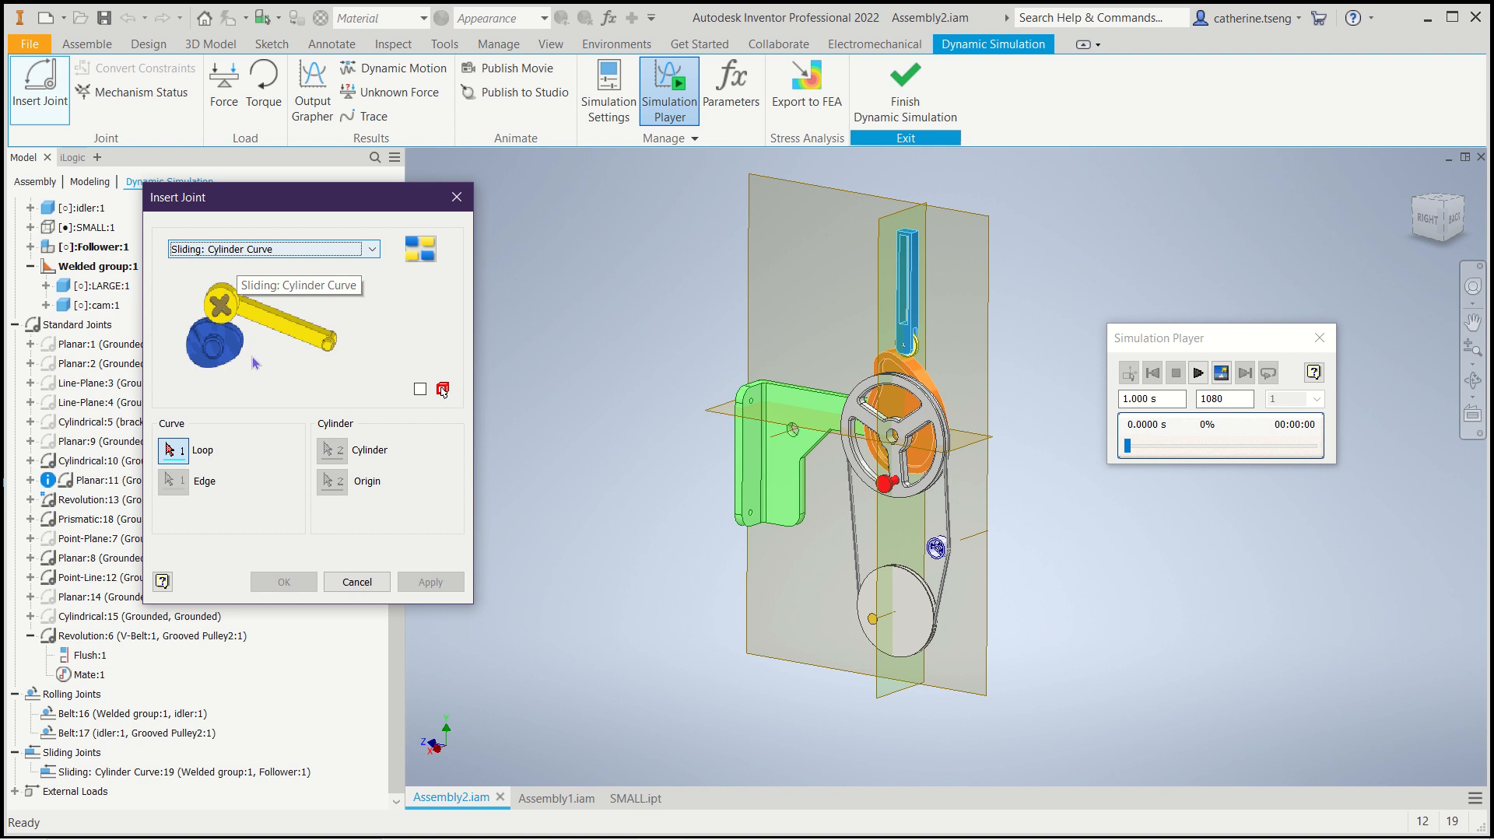
left_click(357, 582)
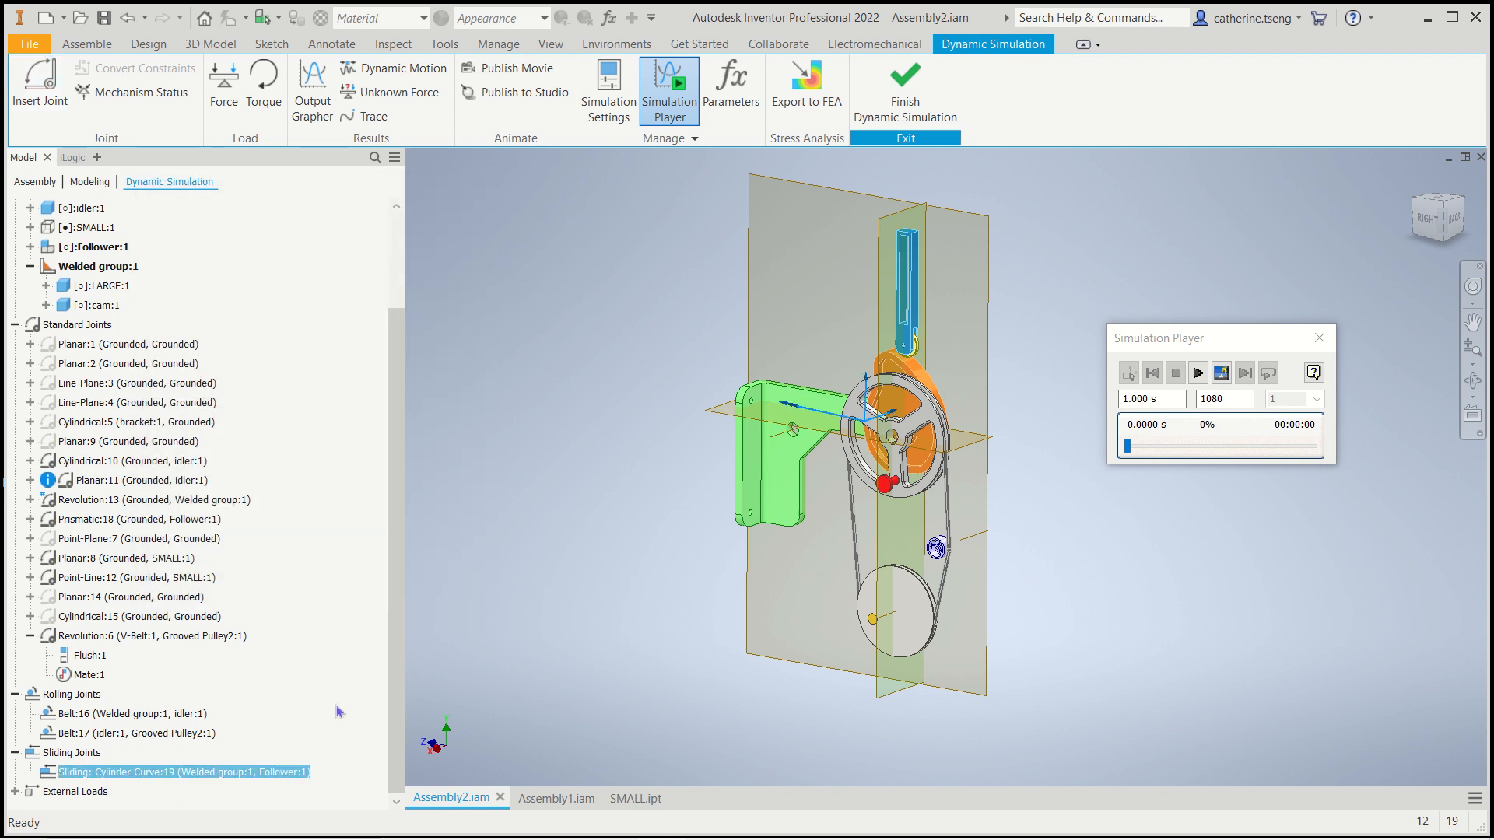
Step: Edit the Sliding: Cylinder Curve:19 joint, reselect the follower's roller as its cylinder, apply it and dismiss the over-constraint warning
left_click(108, 773)
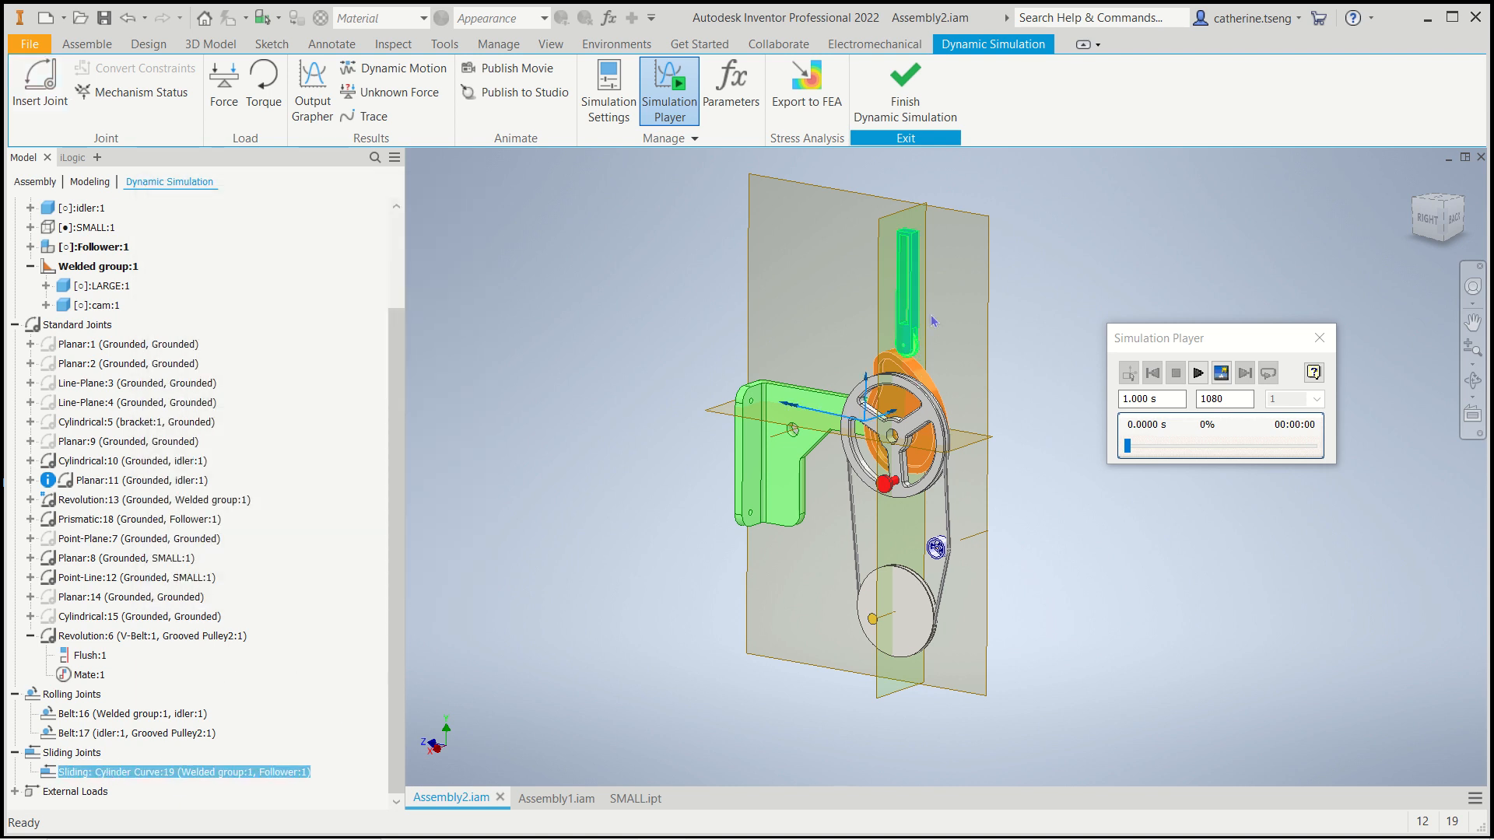
right_click(199, 772)
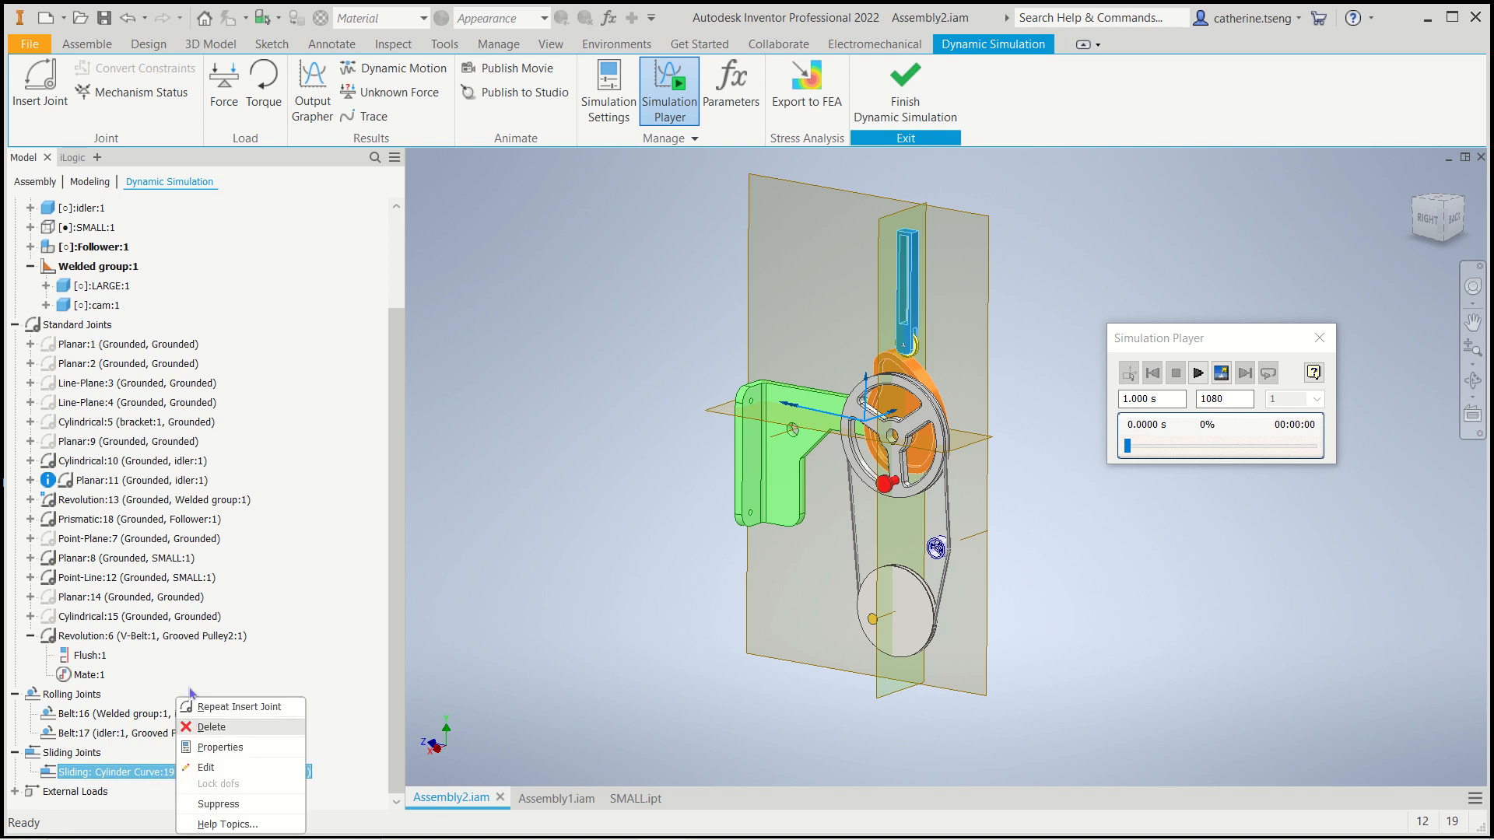
left_click(204, 768)
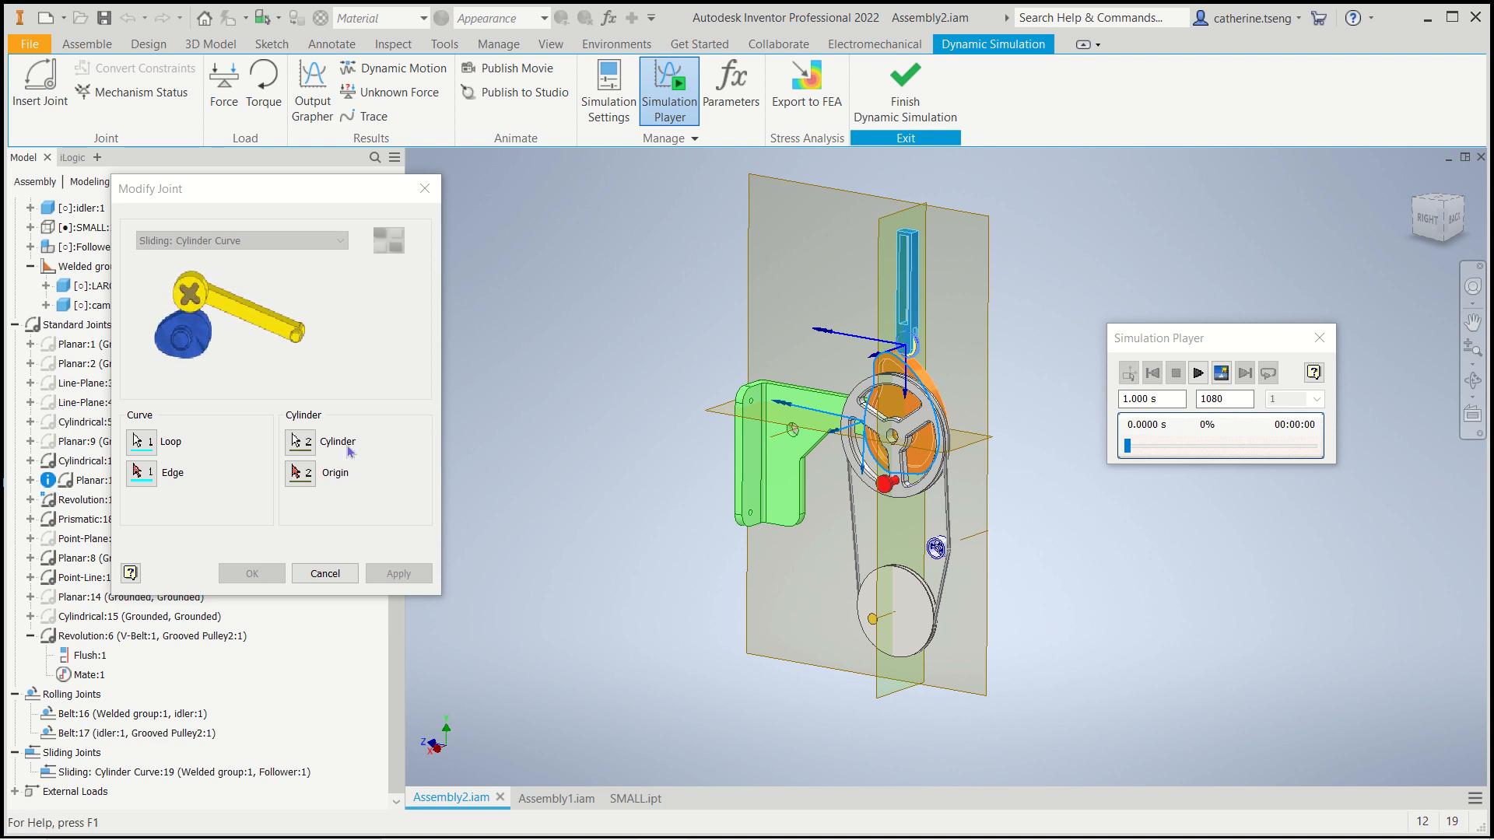
left_click(306, 446)
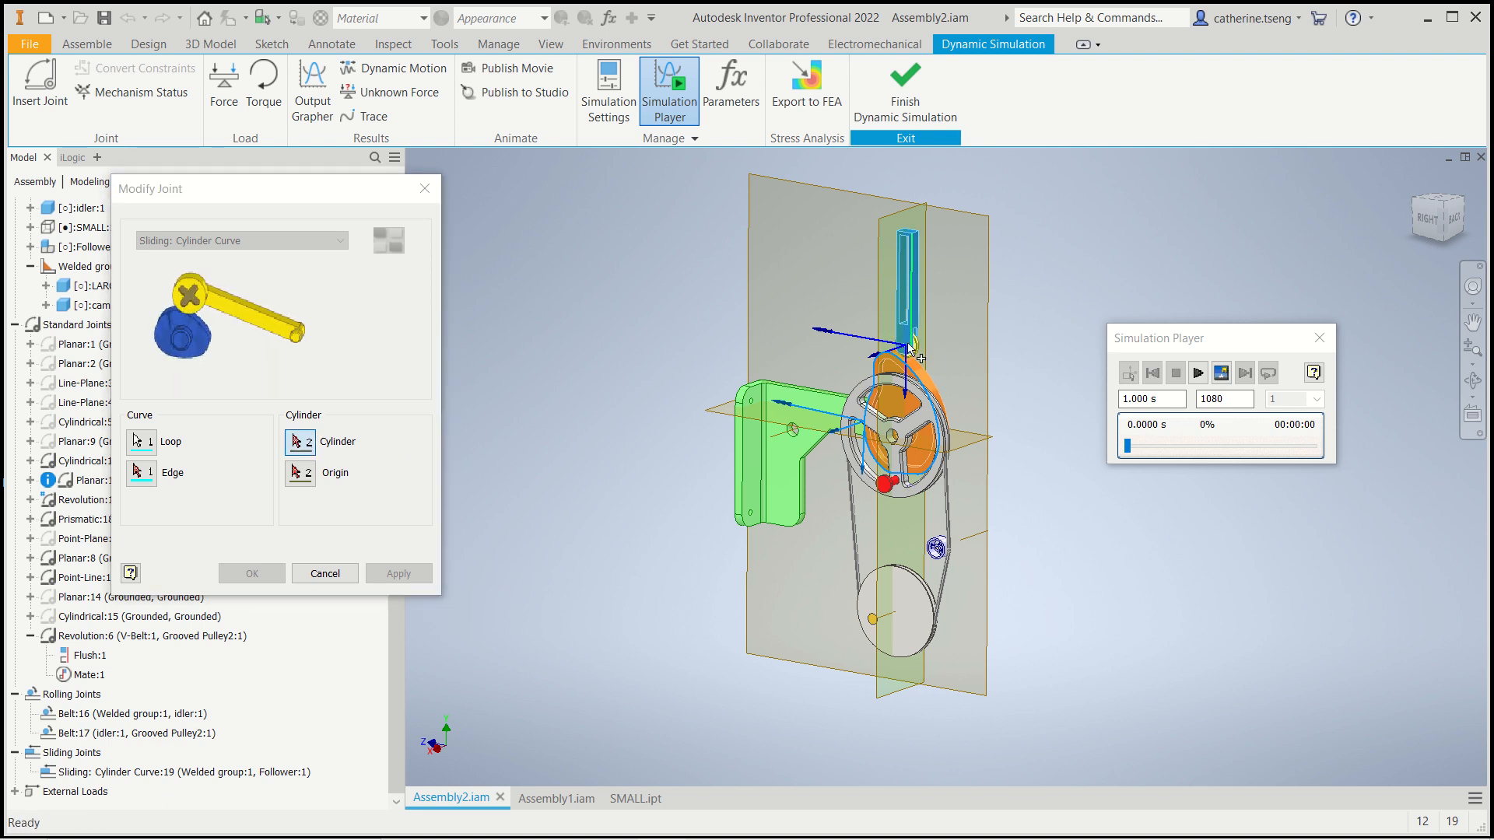
scroll(914, 354, "up", 5)
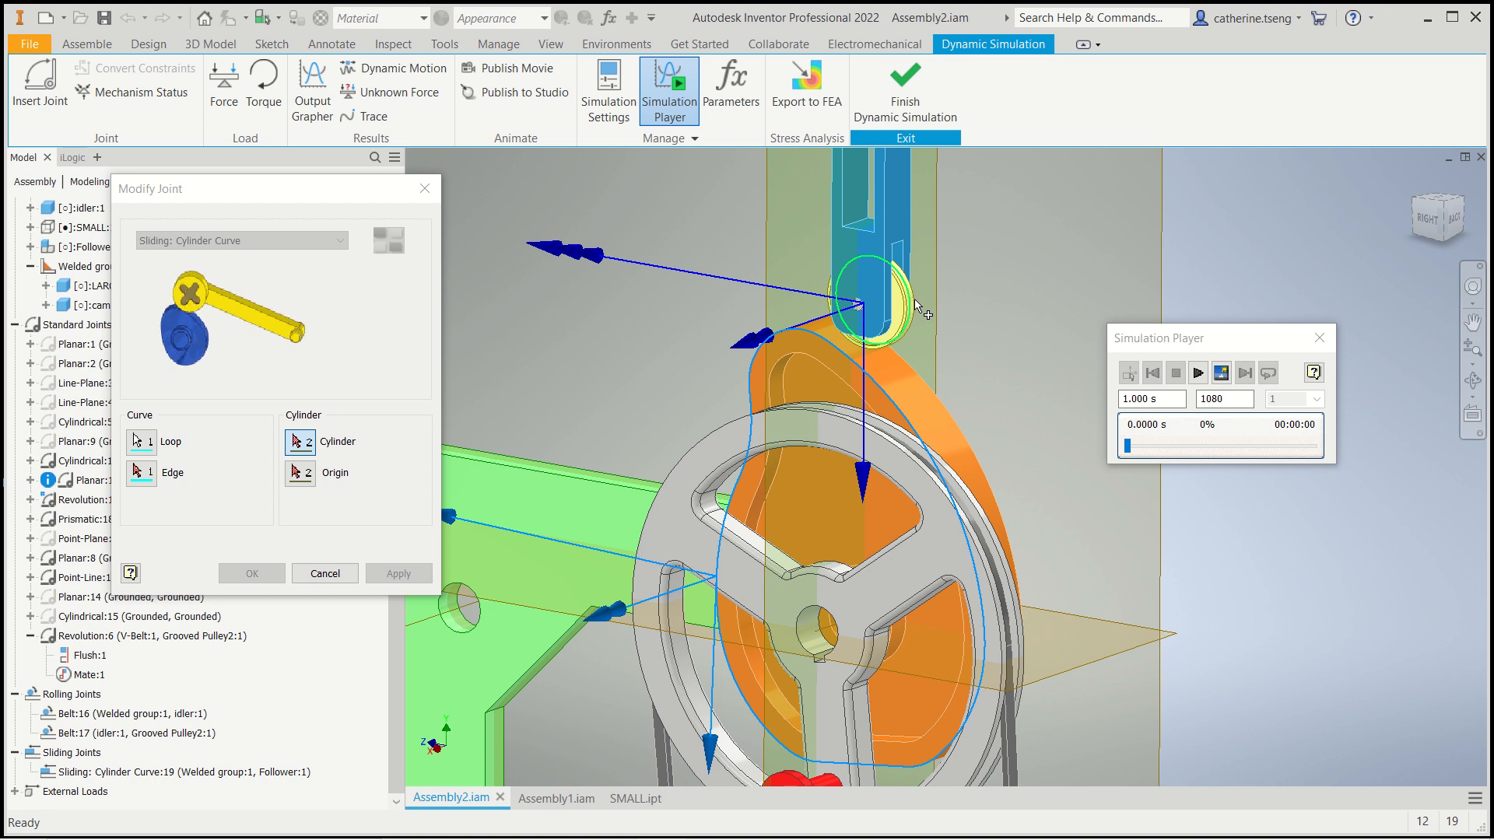
scroll(915, 300, "up", 3)
left_click(902, 308)
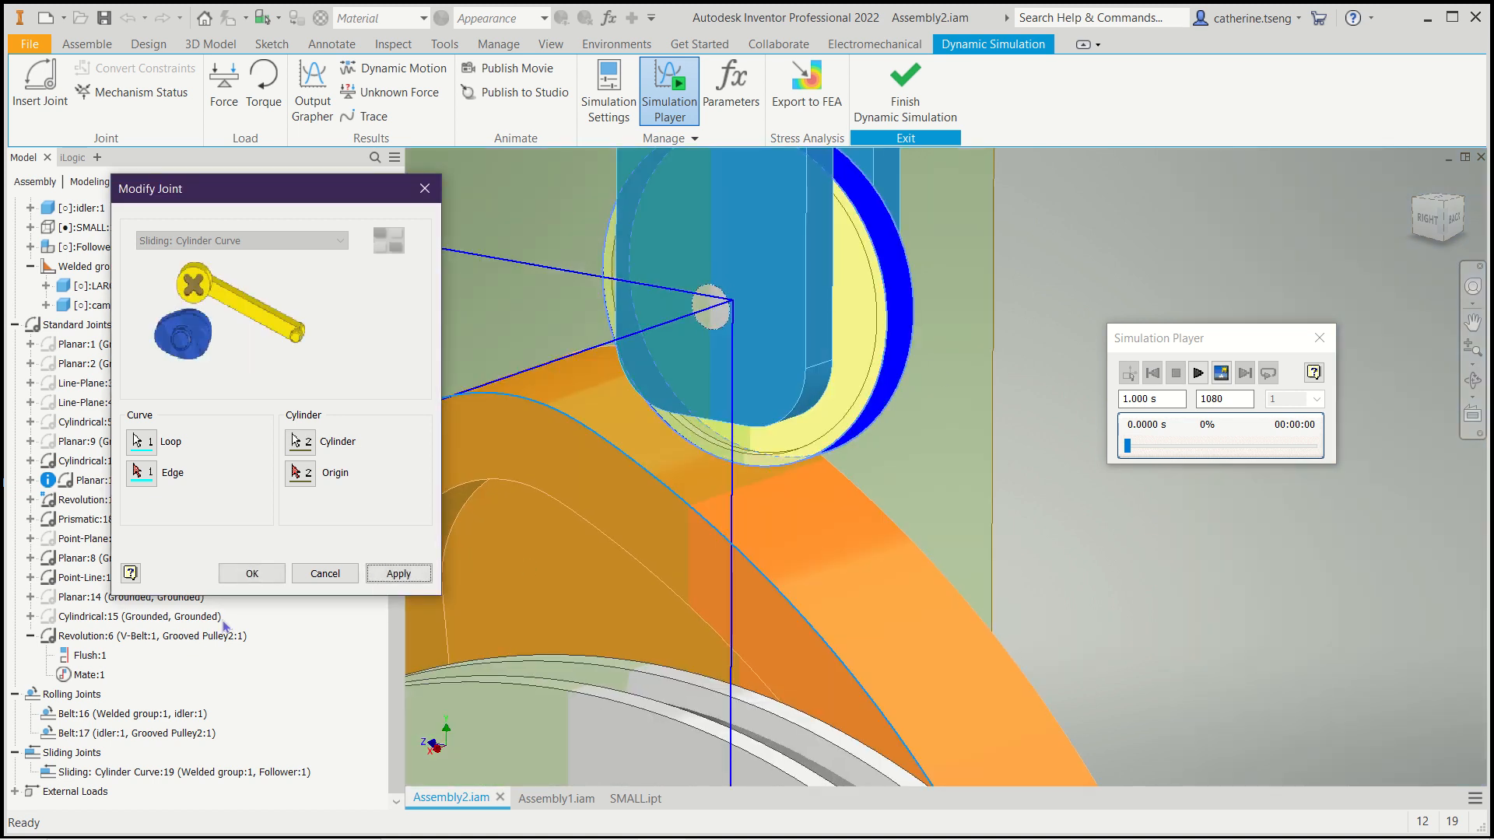
left_click(410, 572)
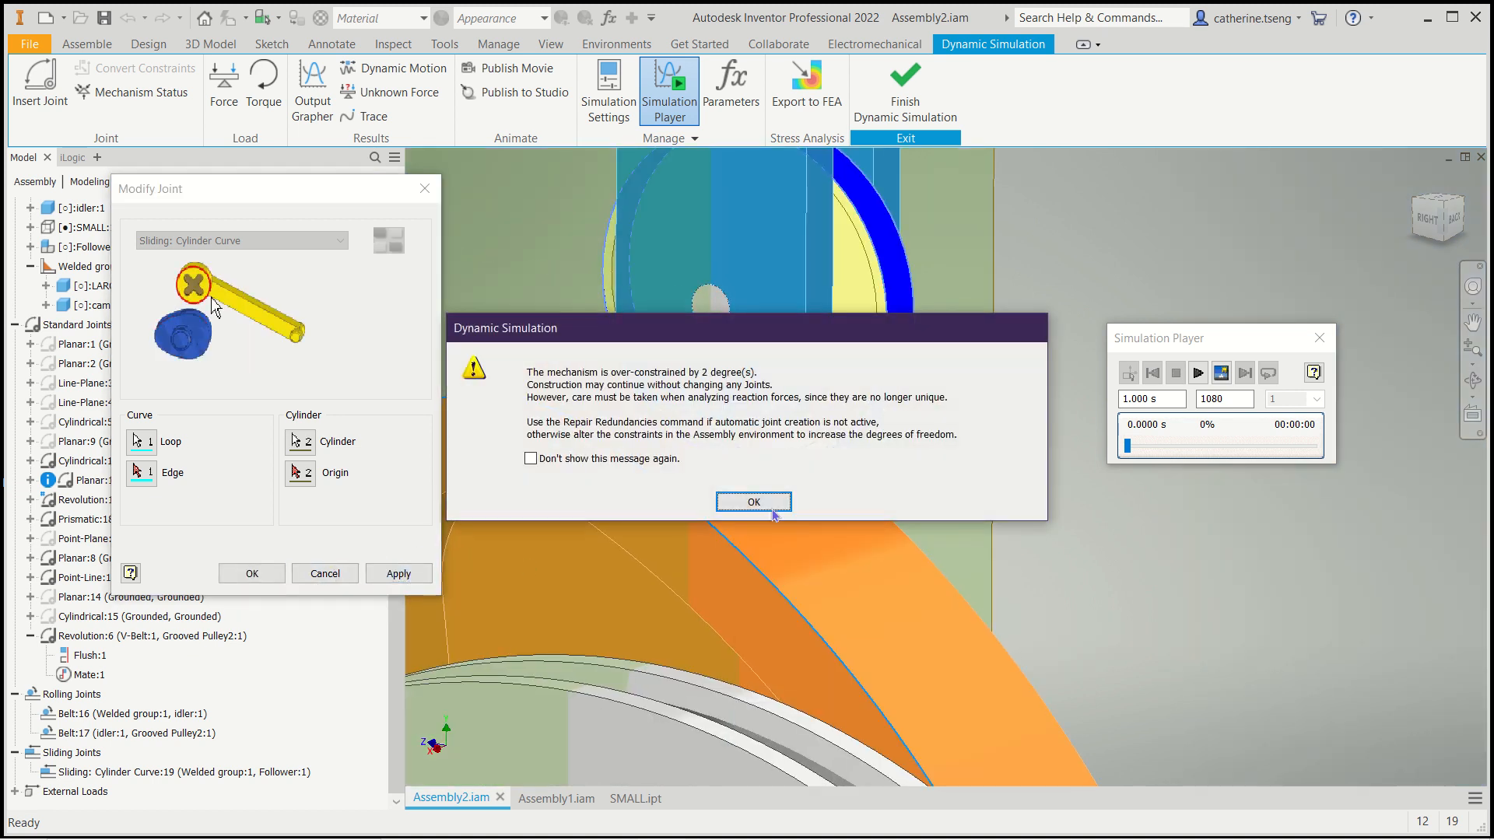
left_click(754, 502)
left_click(325, 574)
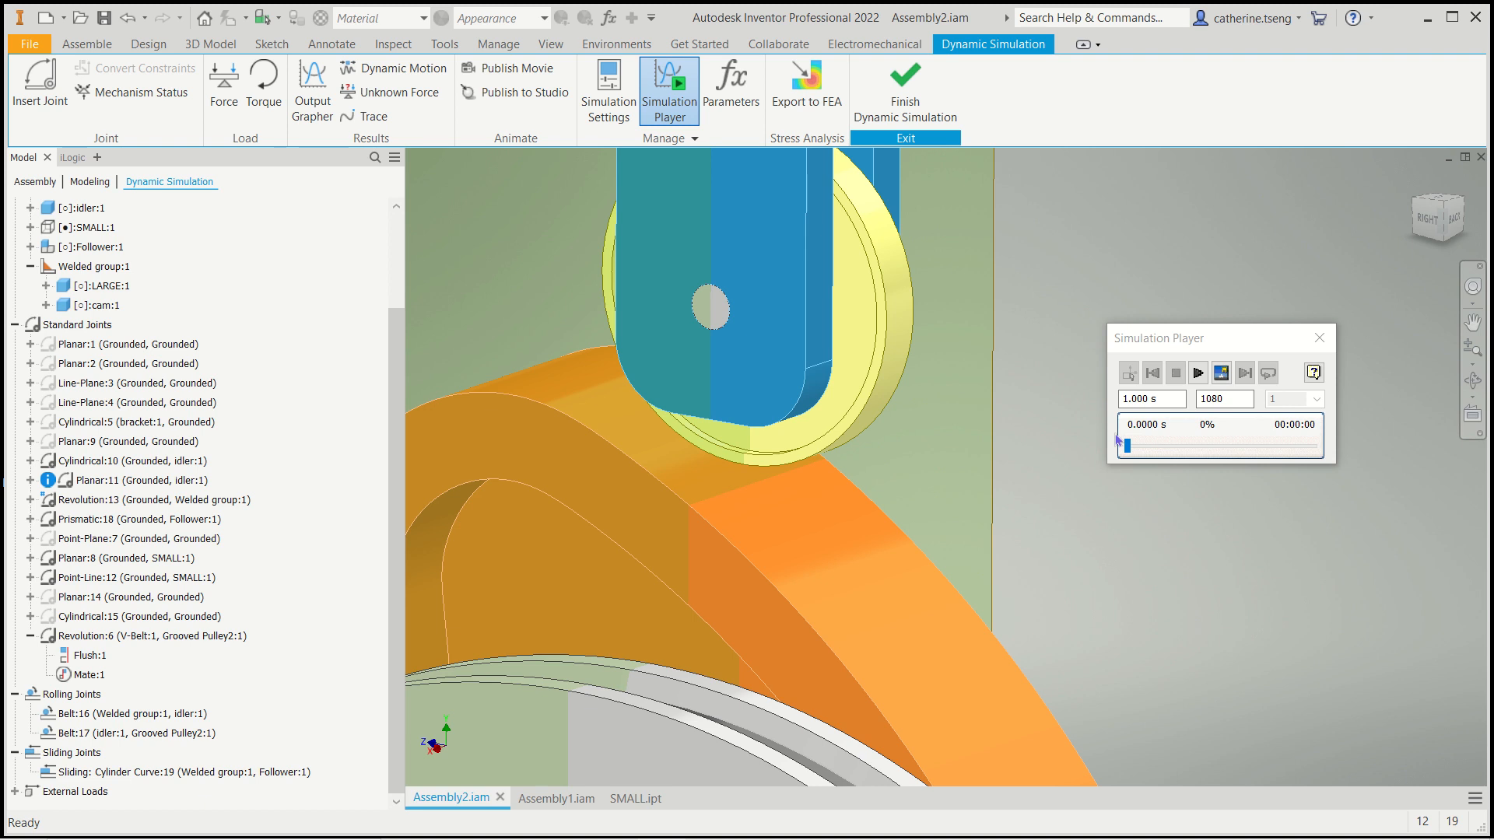
Step: Review the General and dof 1 (R) properties of the Revolution:13 joint between ground and the welded group
scroll(678, 460, "down", 5)
scroll(739, 451, "up", 10)
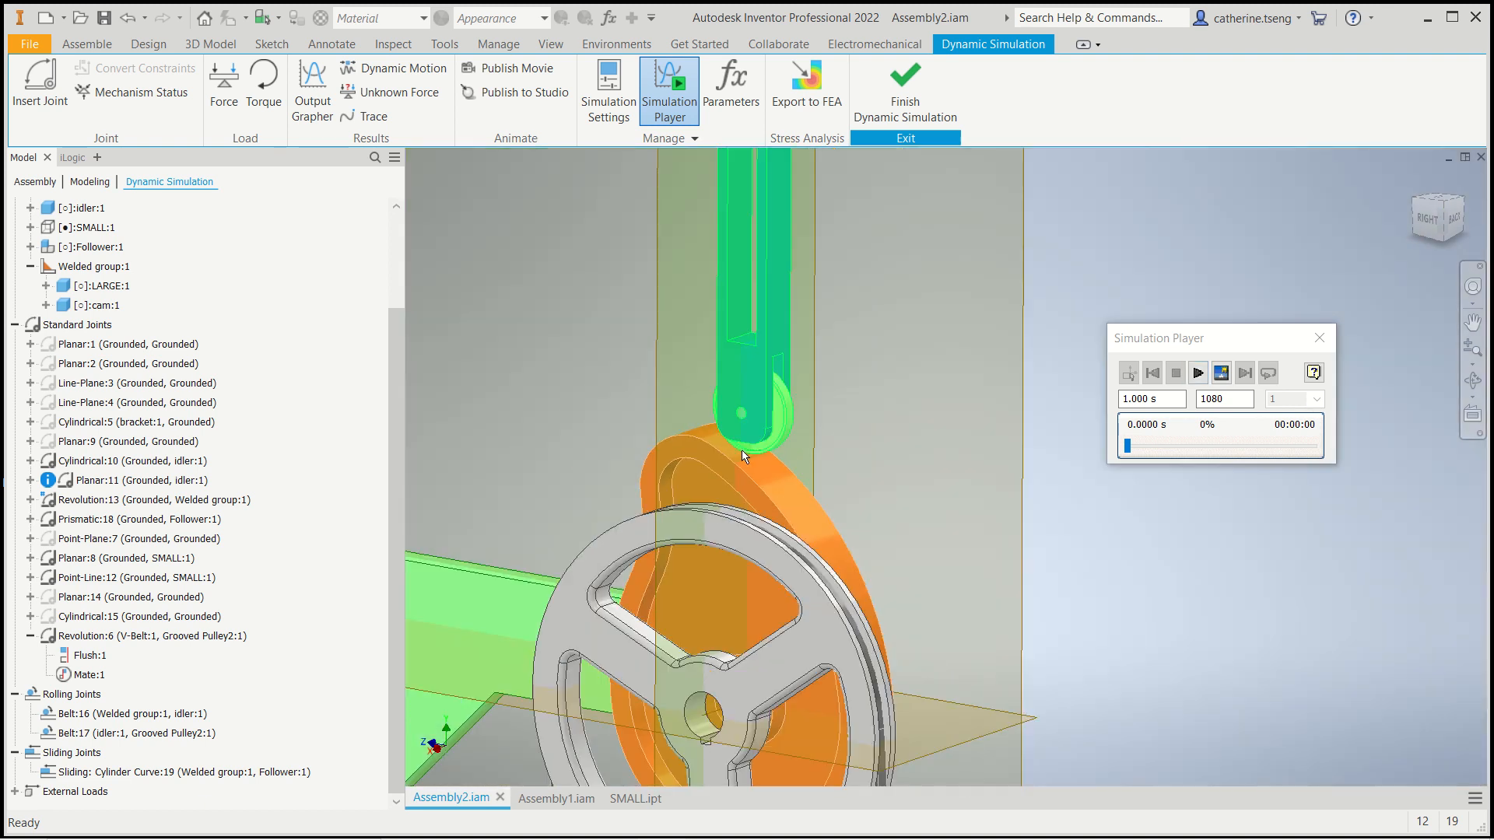
scroll(741, 450, "up", 10)
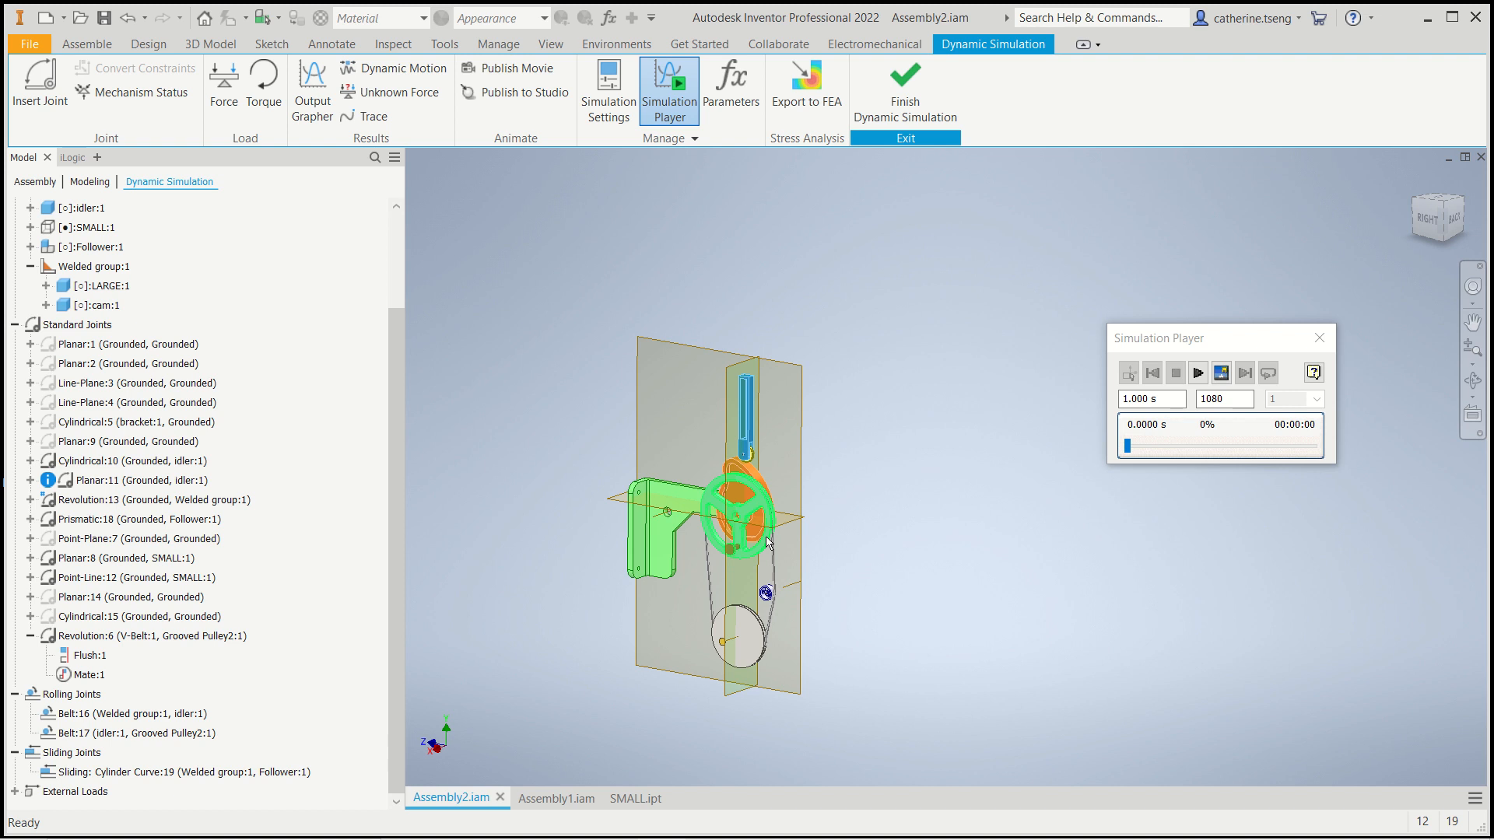
left_click(140, 506)
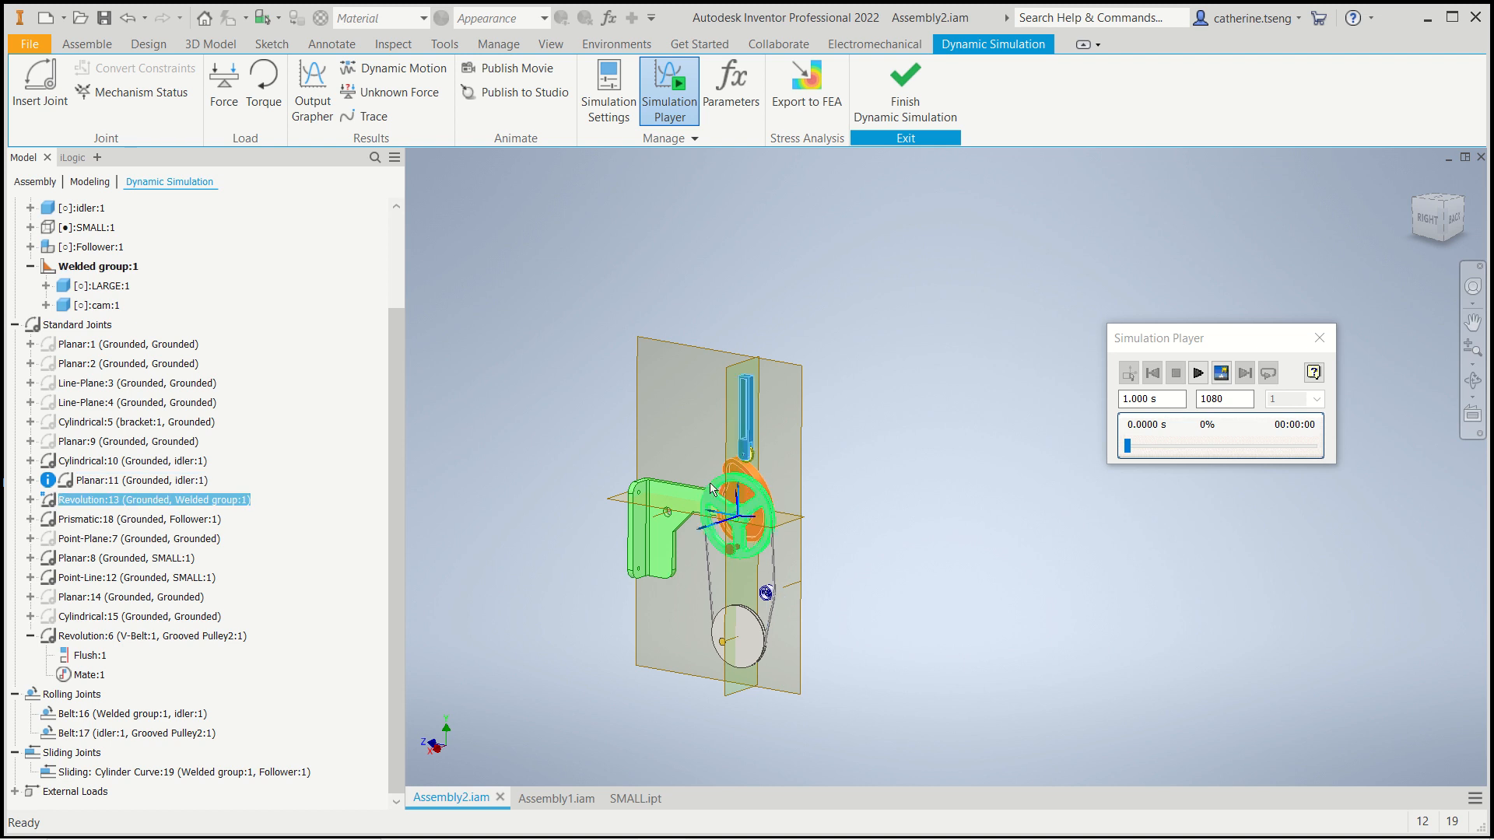
right_click(156, 505)
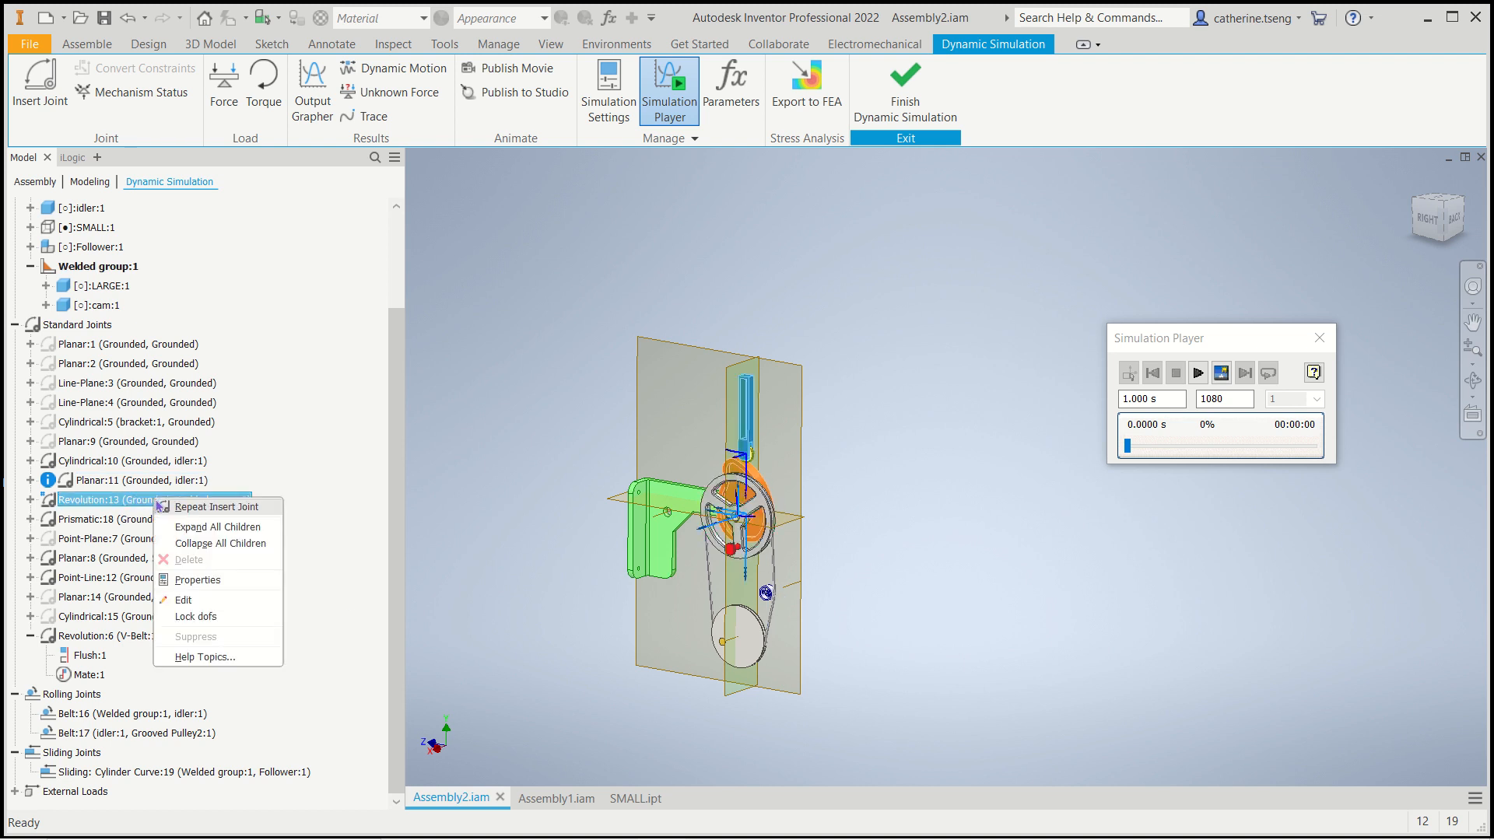
left_click(141, 506)
right_click(141, 506)
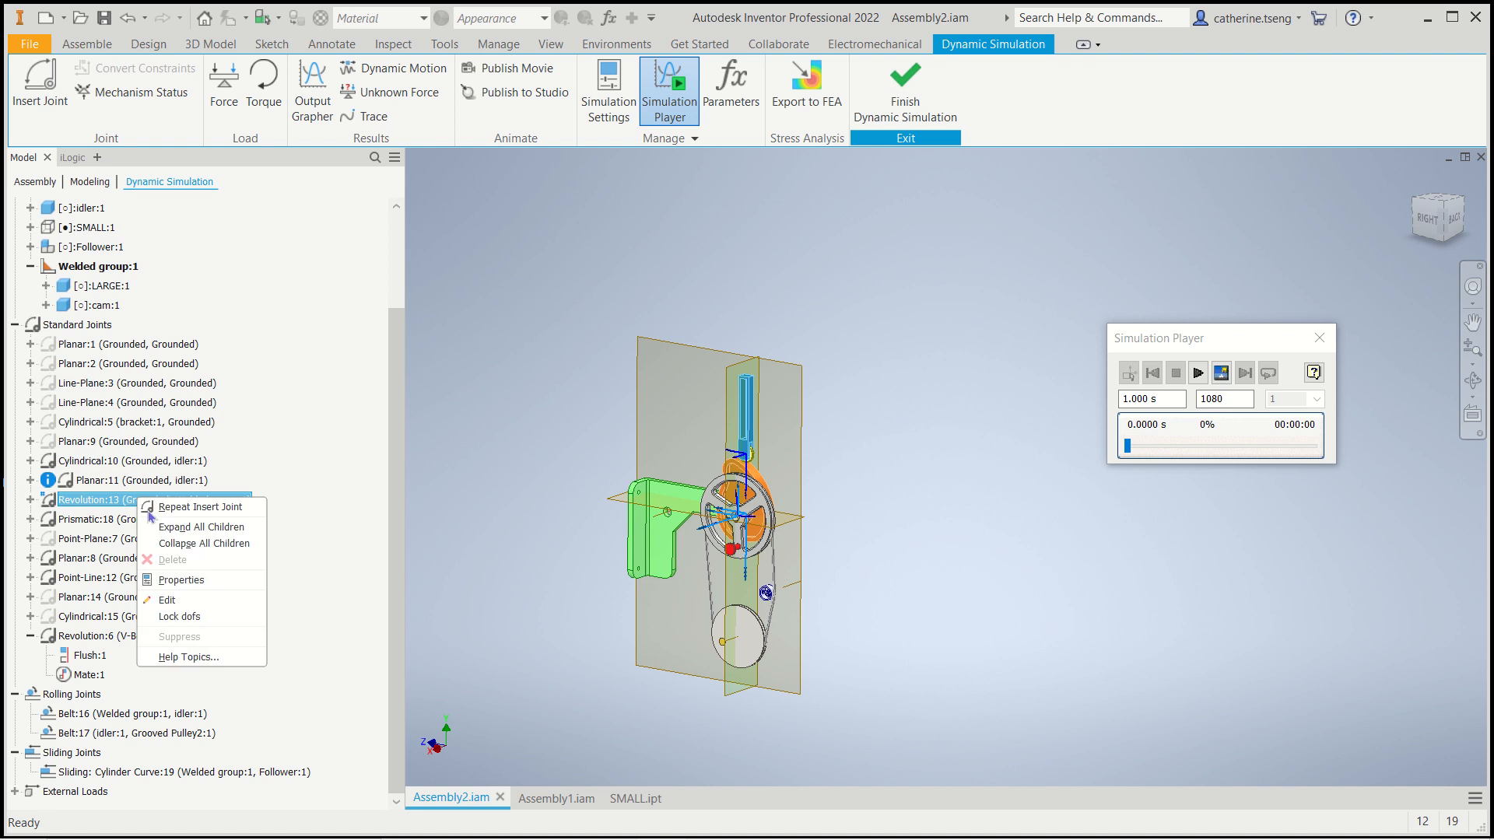
left_click(195, 584)
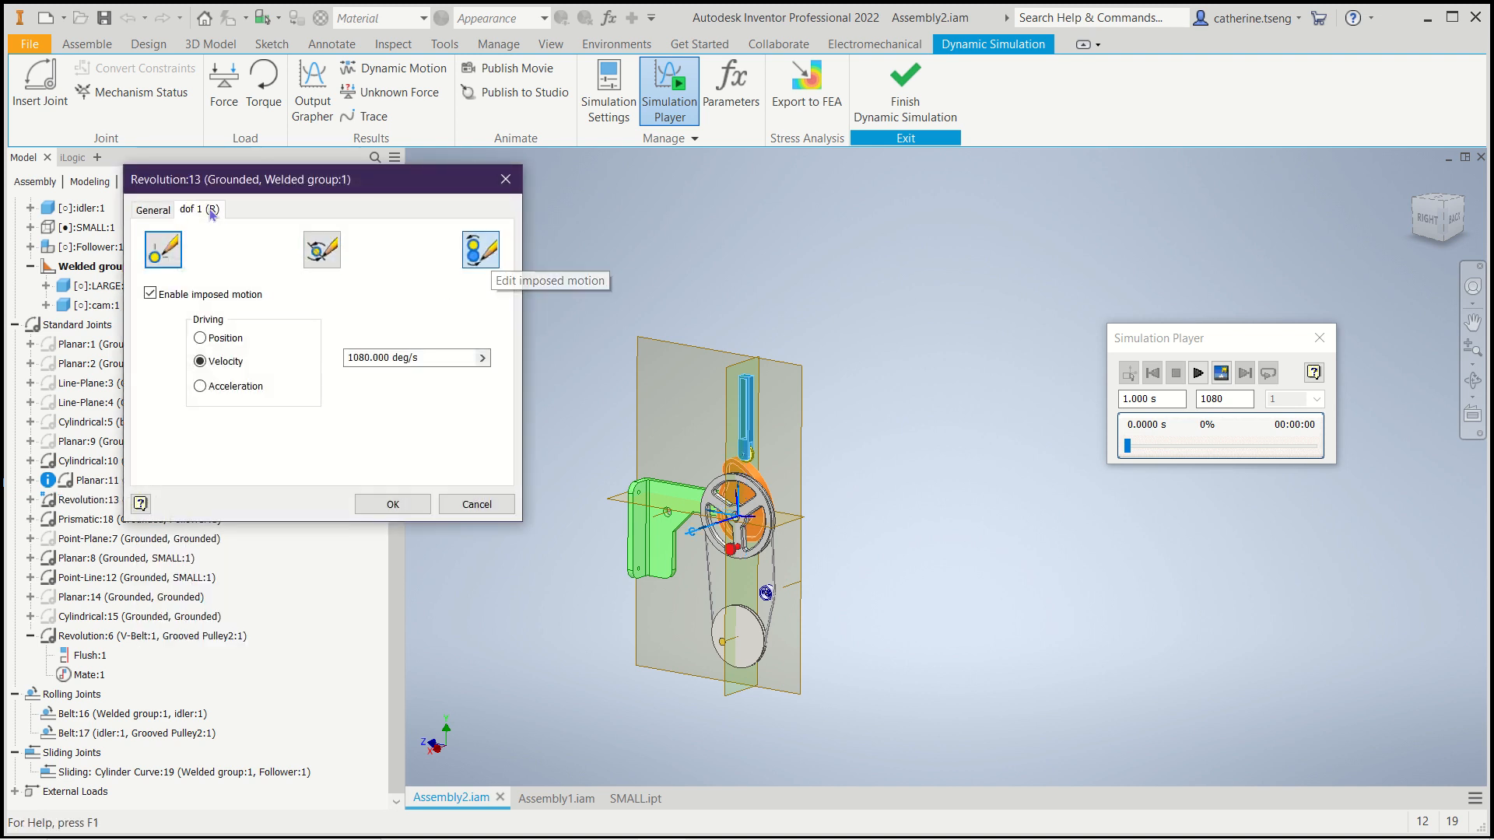
left_click(153, 209)
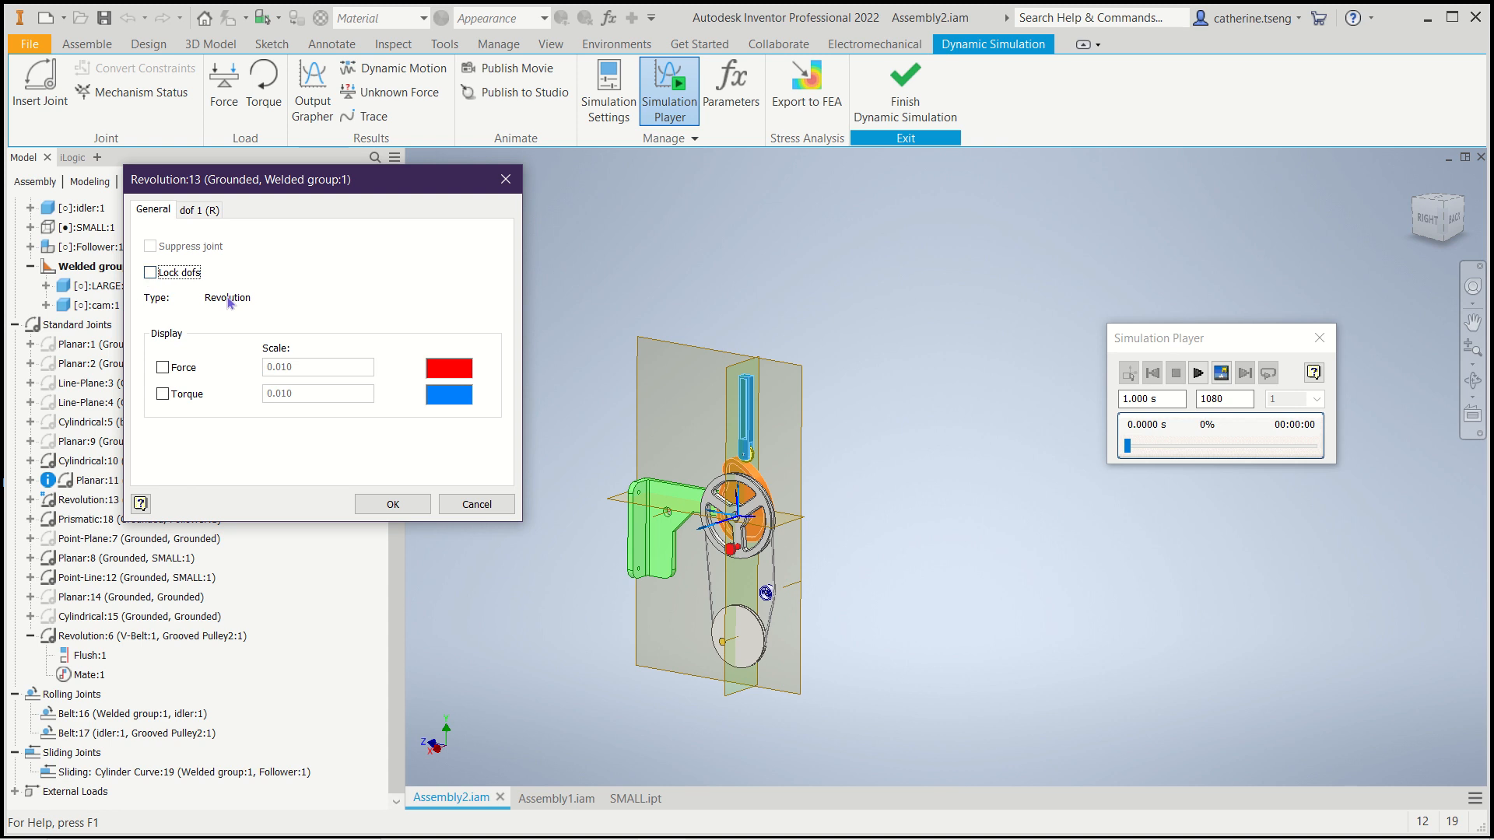
left_click(200, 213)
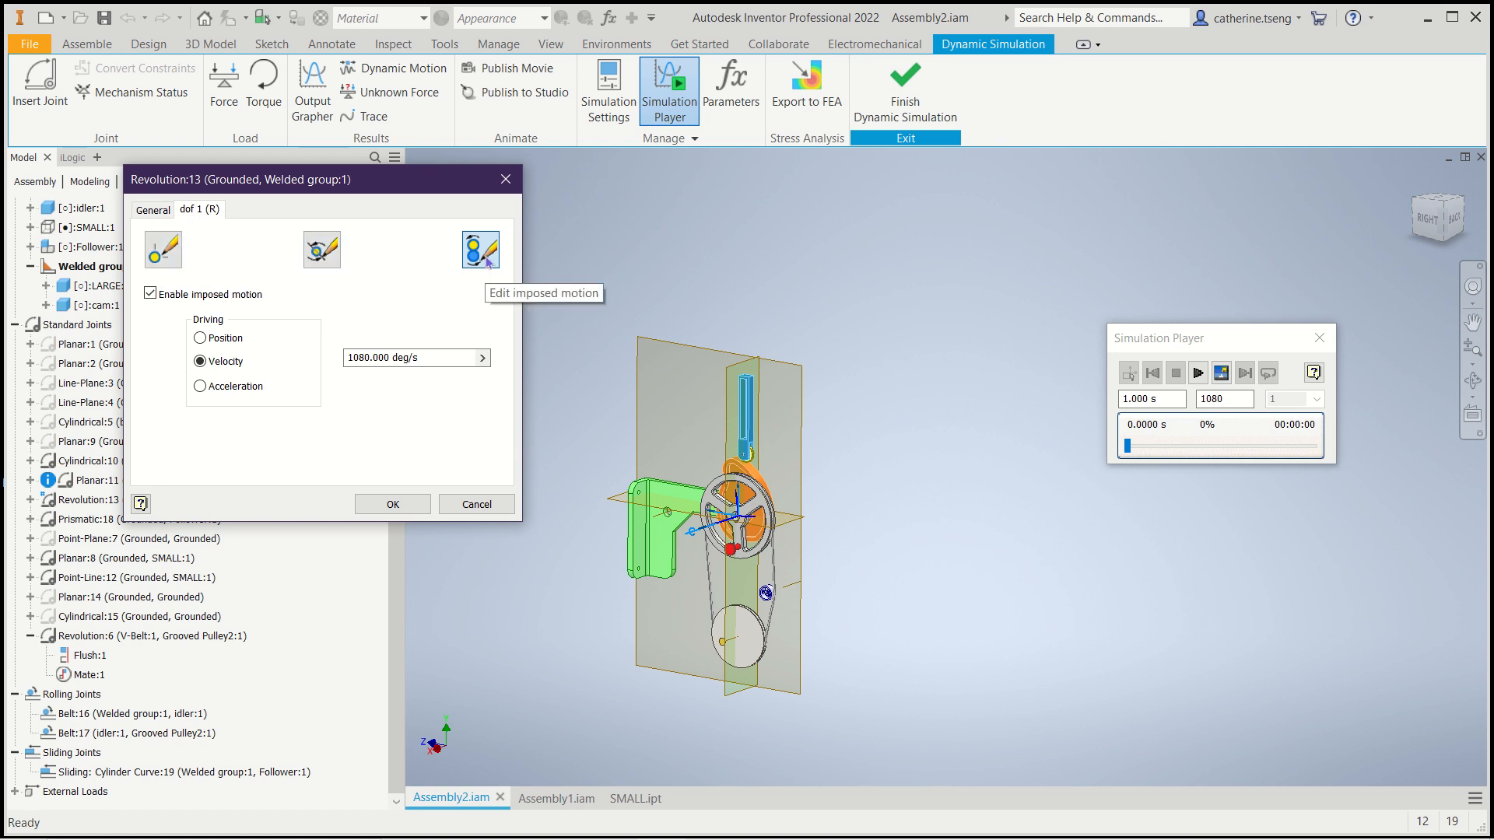
Step: Toggle imposed motion off and back on, check the velocity expression of 360 deg/s * 3, and accept the Revolution:13 properties
left_click(150, 295)
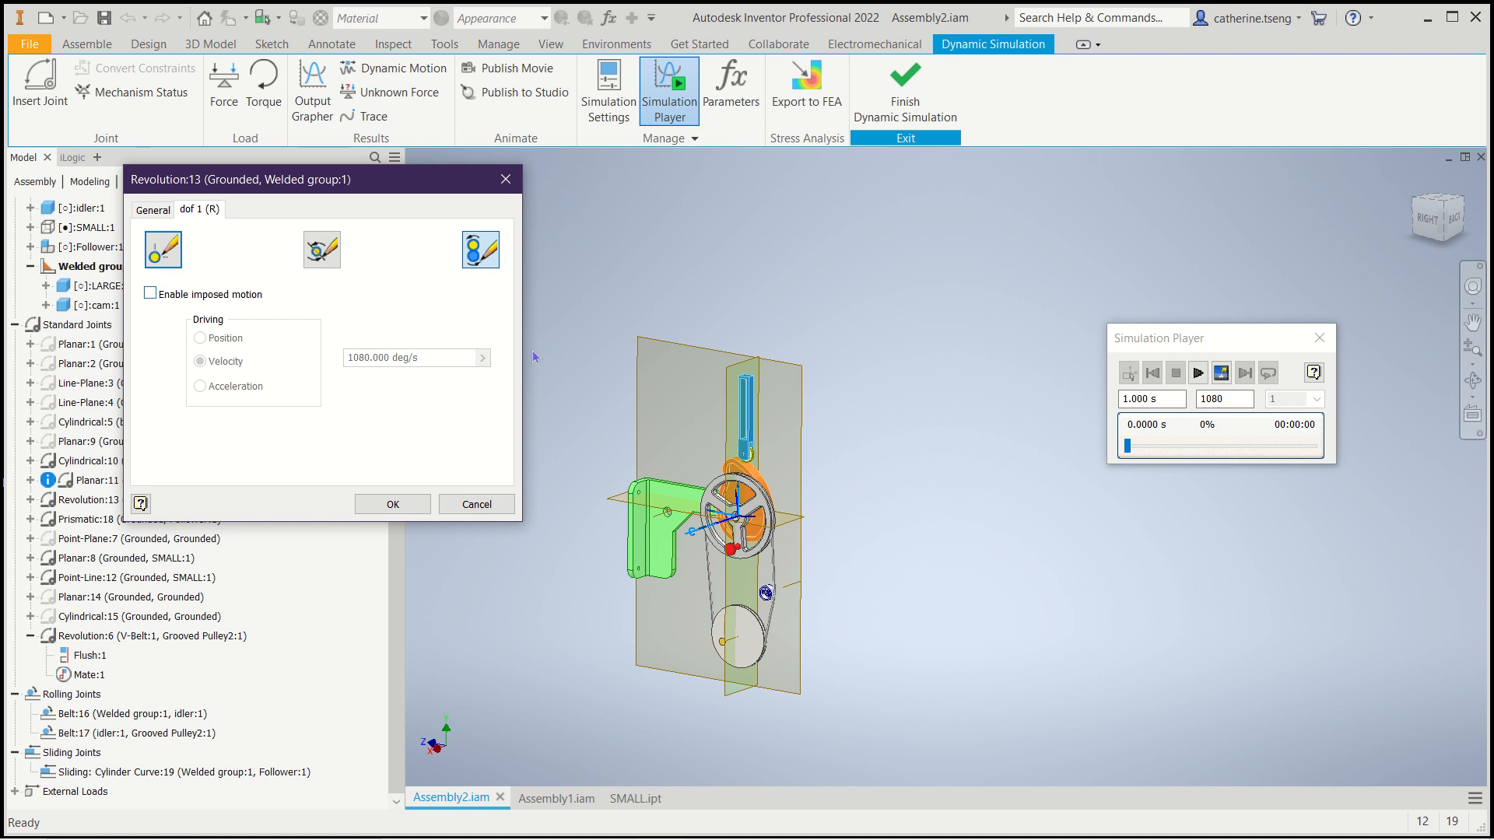
left_click(151, 296)
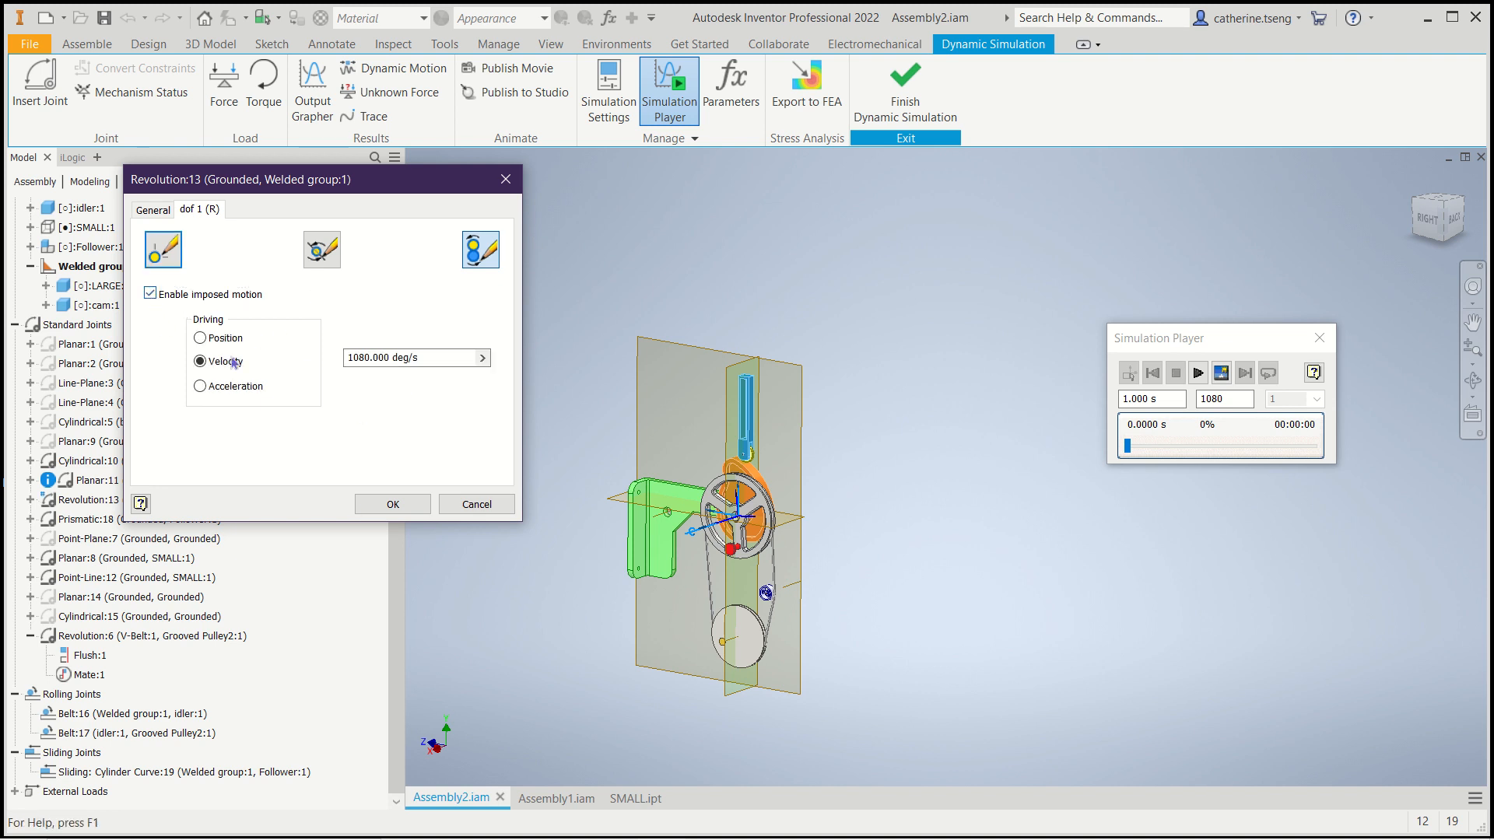
double_click(431, 362)
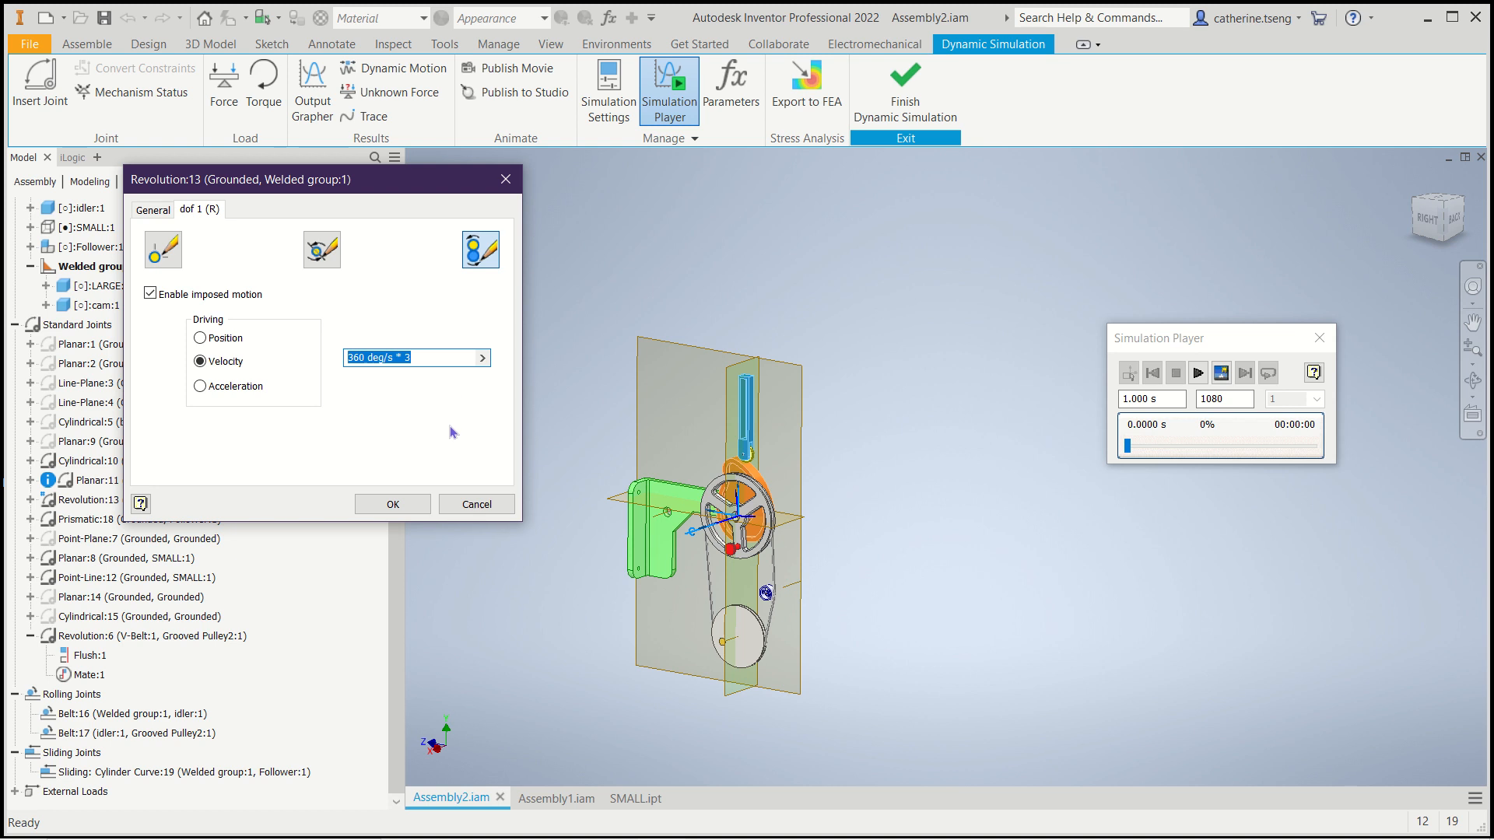
left_click(426, 499)
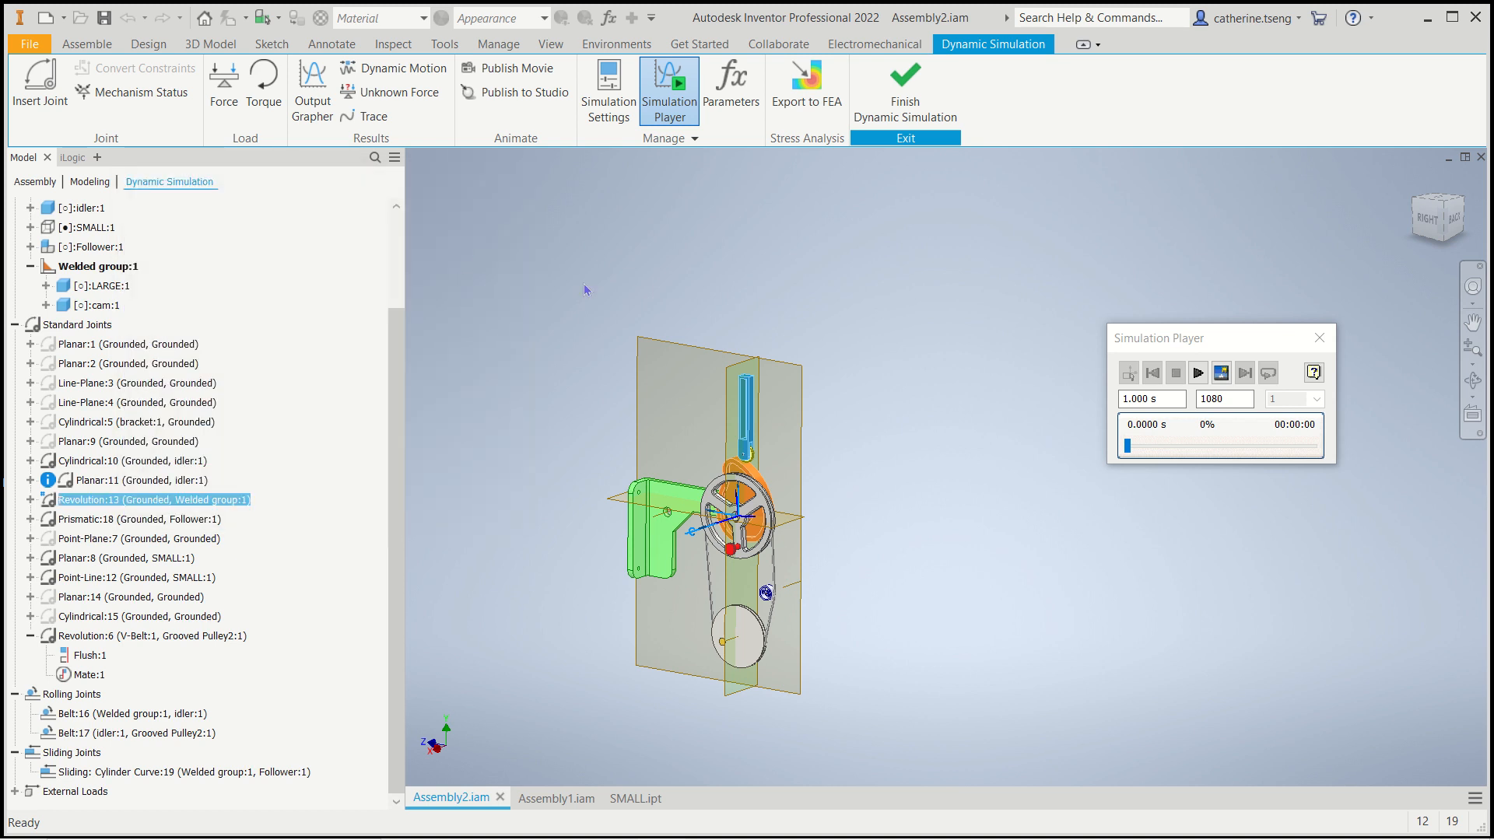
Step: Run the 1.000 s simulation to completion and finish the Dynamic Simulation environment
left_click(1198, 373)
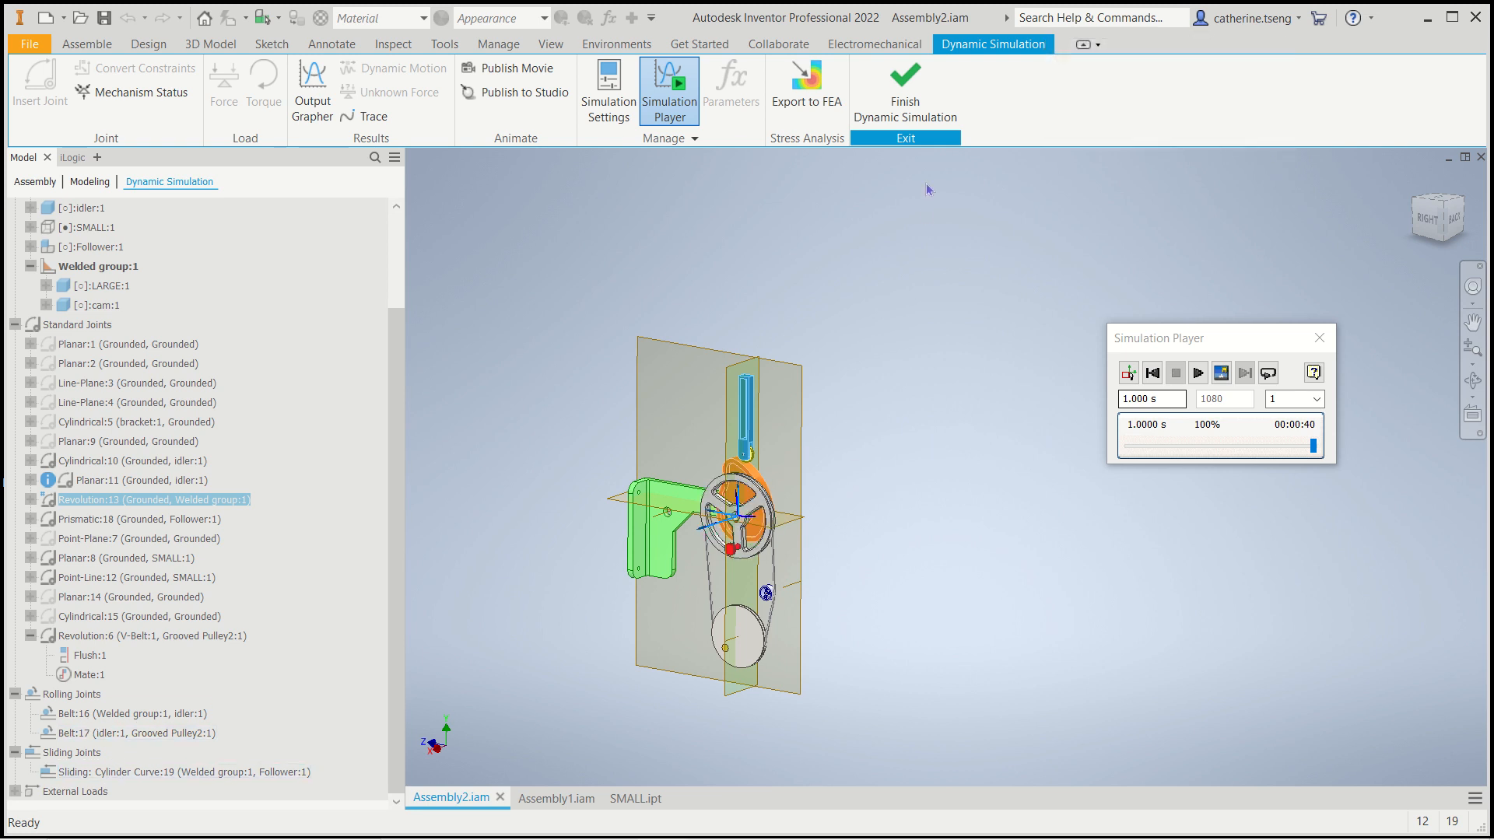
left_click(930, 115)
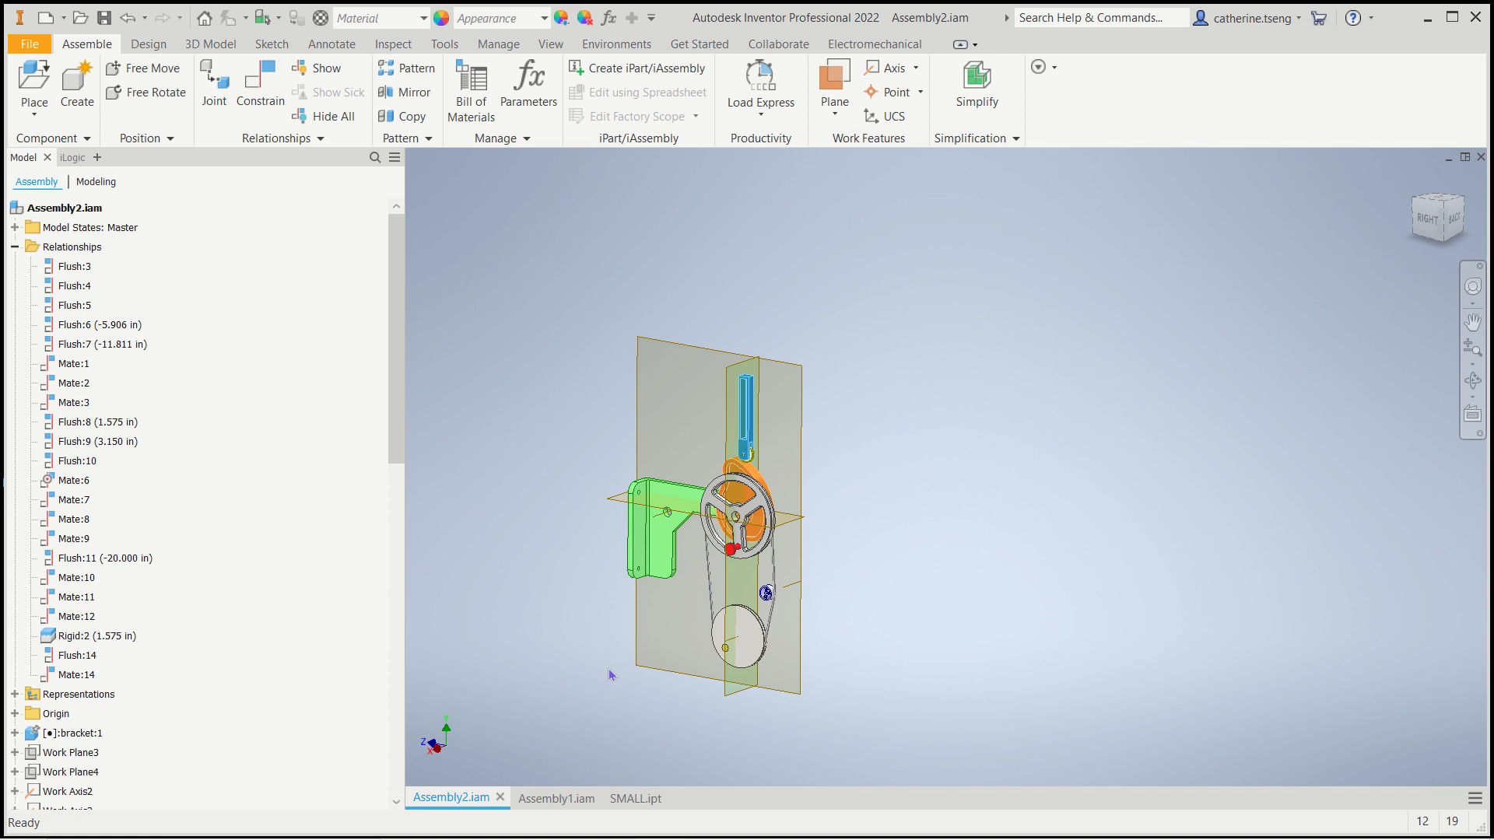
Step: Look up Grooved Pulley2 within the V-Belt transmission in the assembly tree, and switch to the SMALL.ipt part
left_click_drag(396, 436, 418, 782)
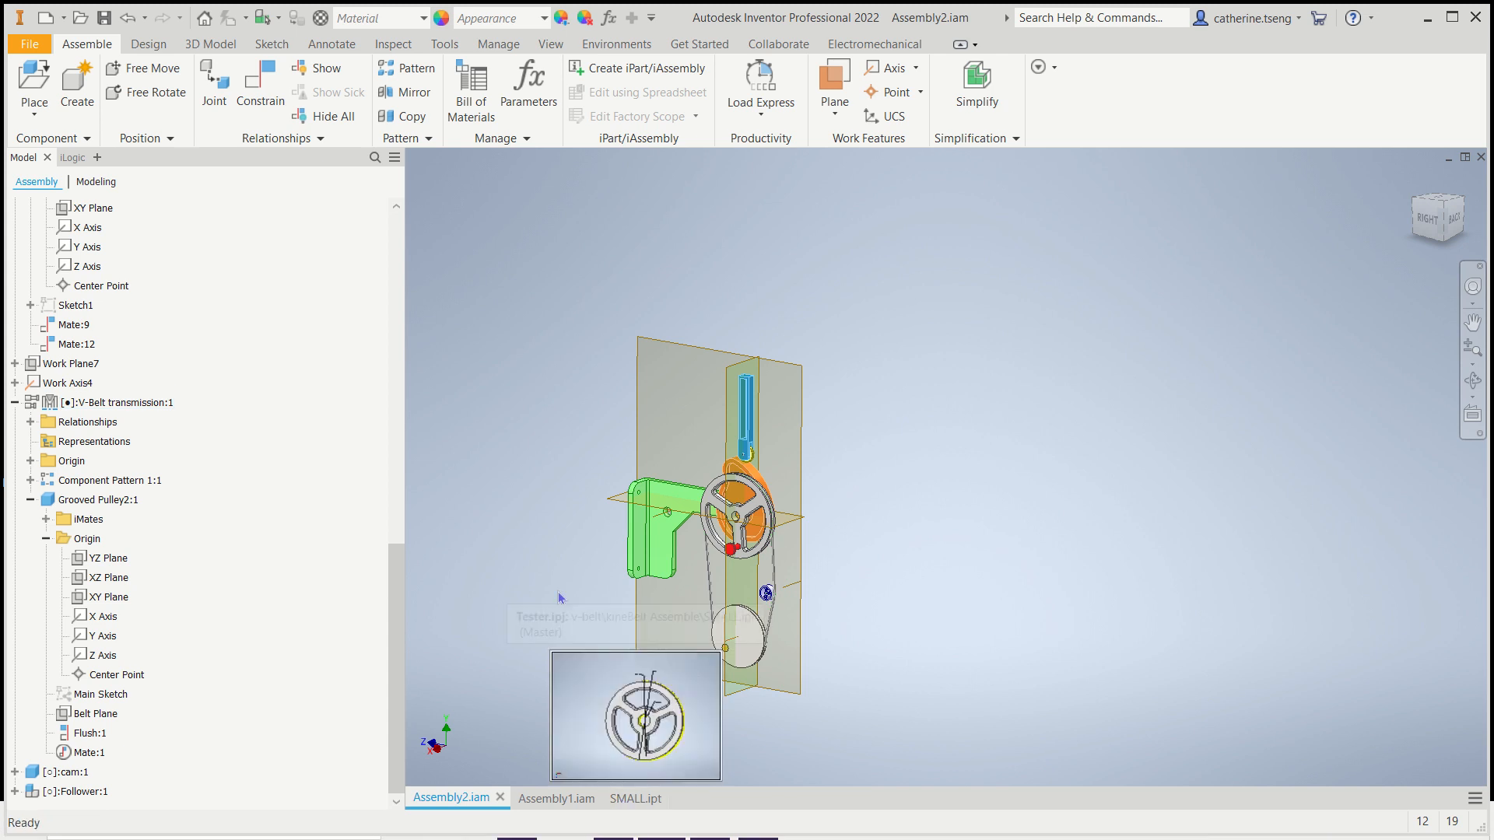
left_click(638, 799)
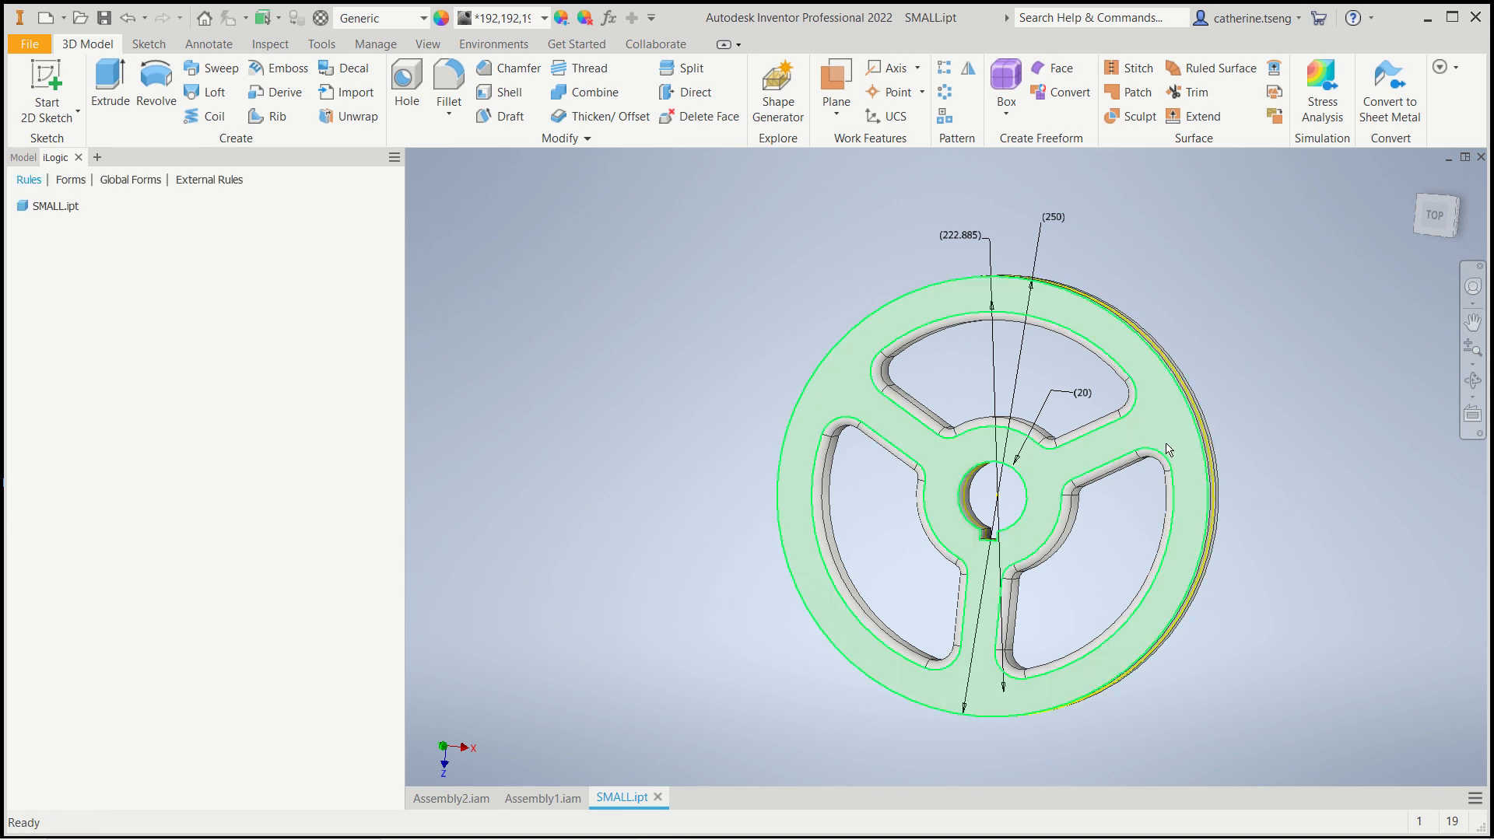
Step: Review the reference parameters S_DIA, S_BaseDia and ShaftDia of SMALL.ipt against the dimensions on the model, and close the parameter list
left_click(25, 157)
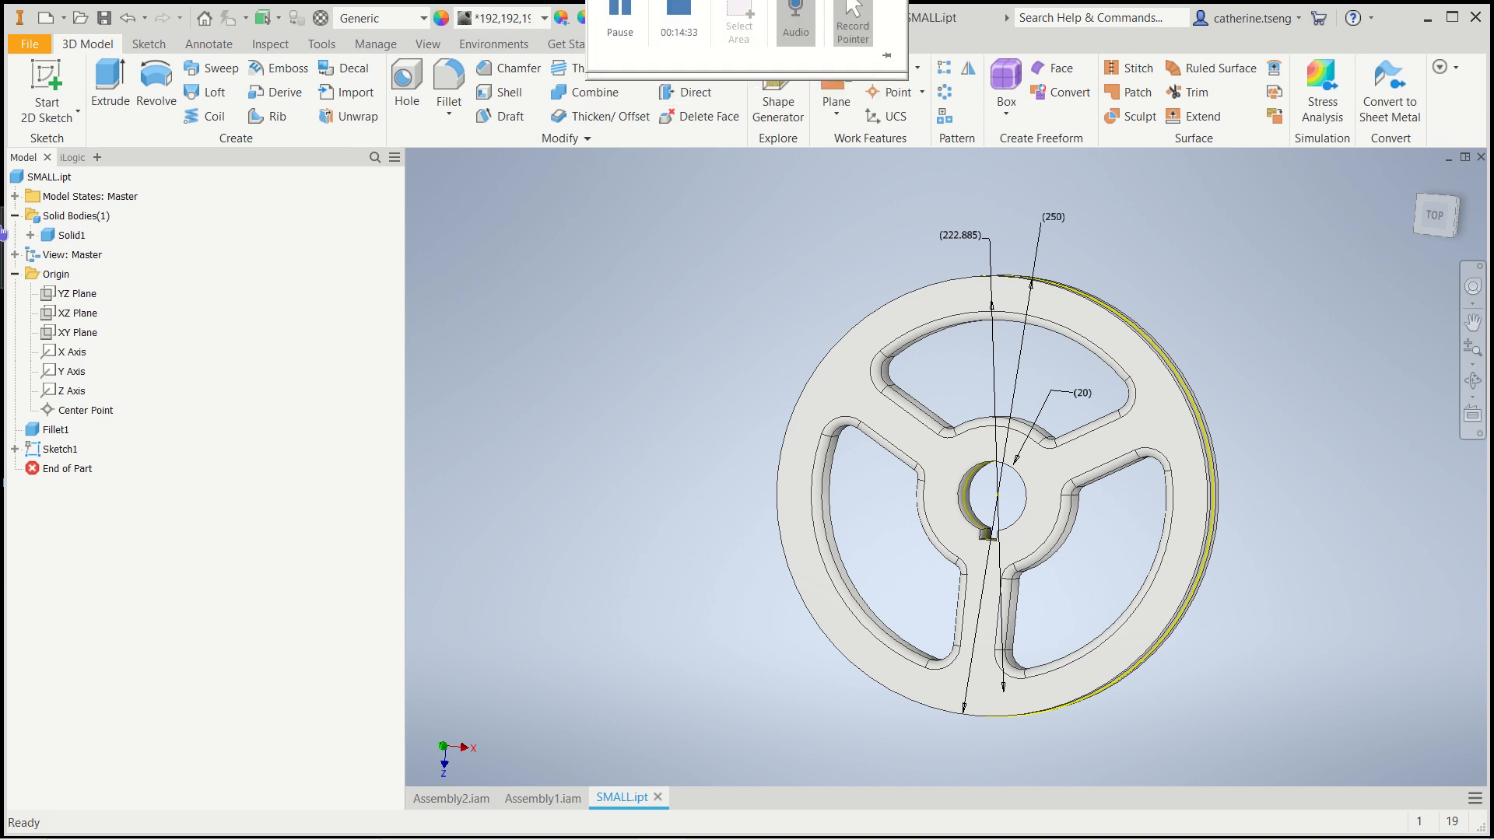
left_click(376, 43)
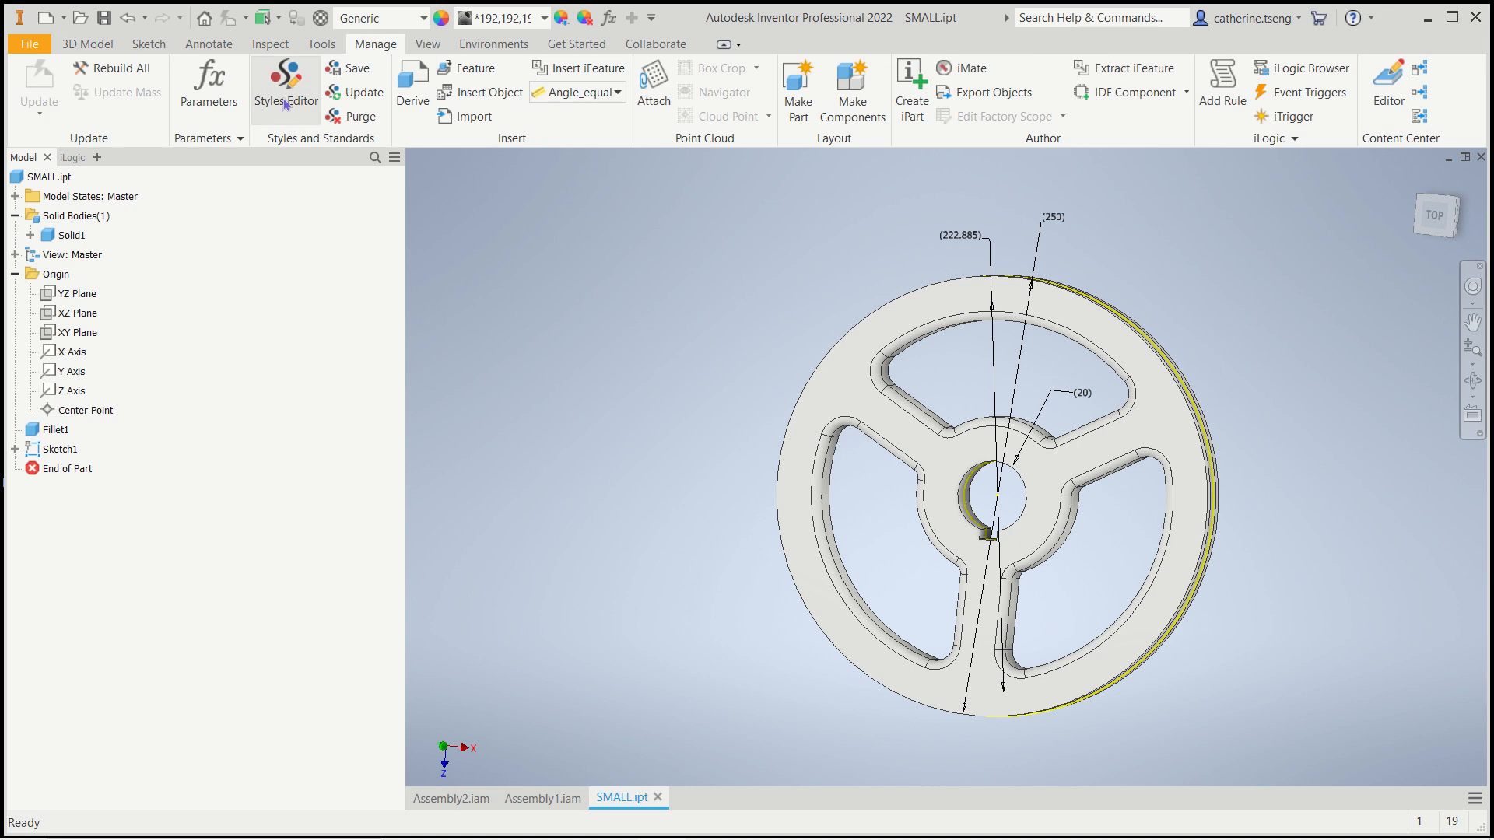
left_click(209, 89)
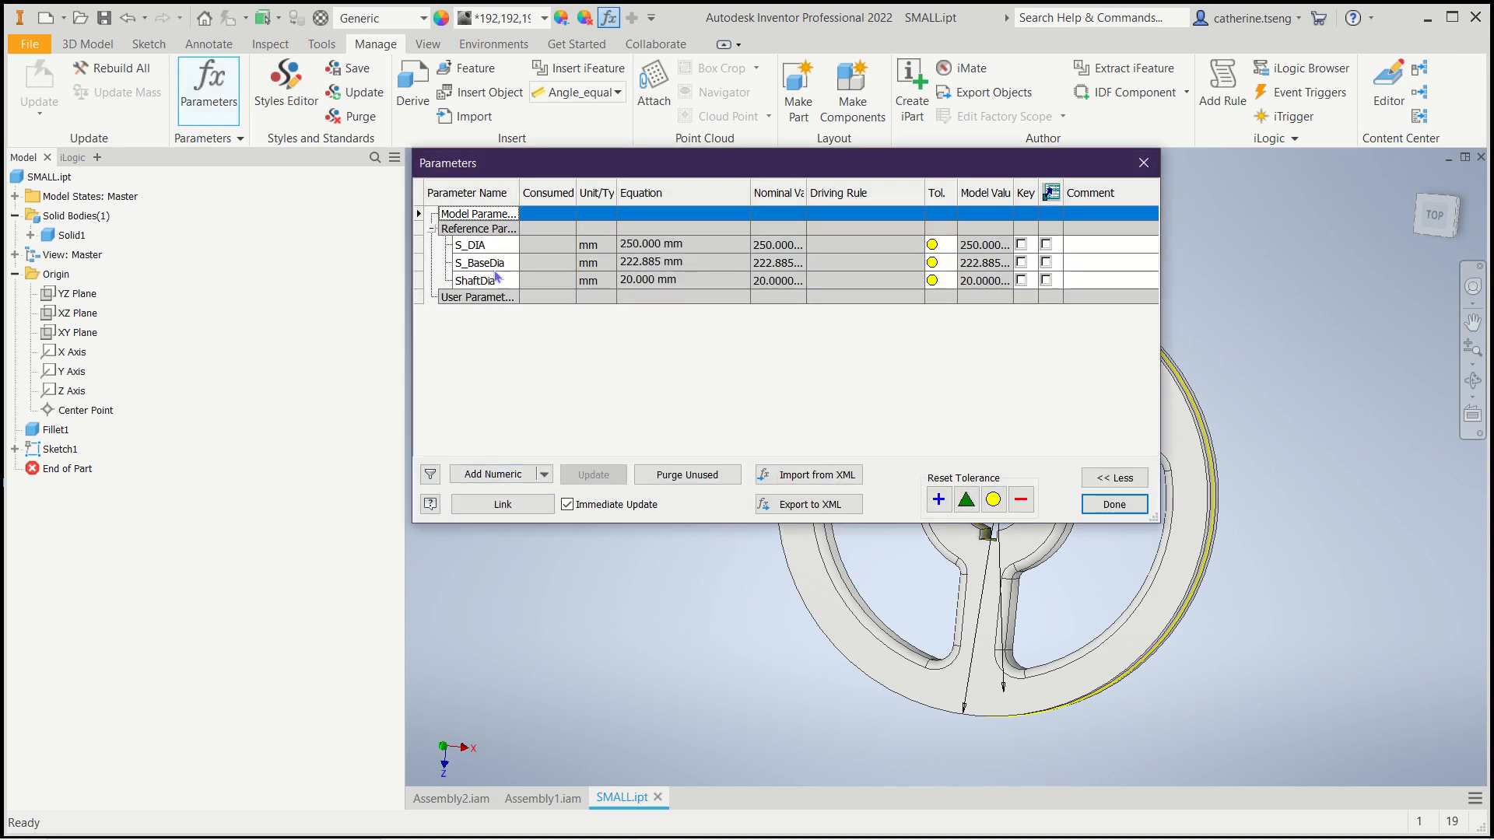
left_click_drag(758, 163, 409, 246)
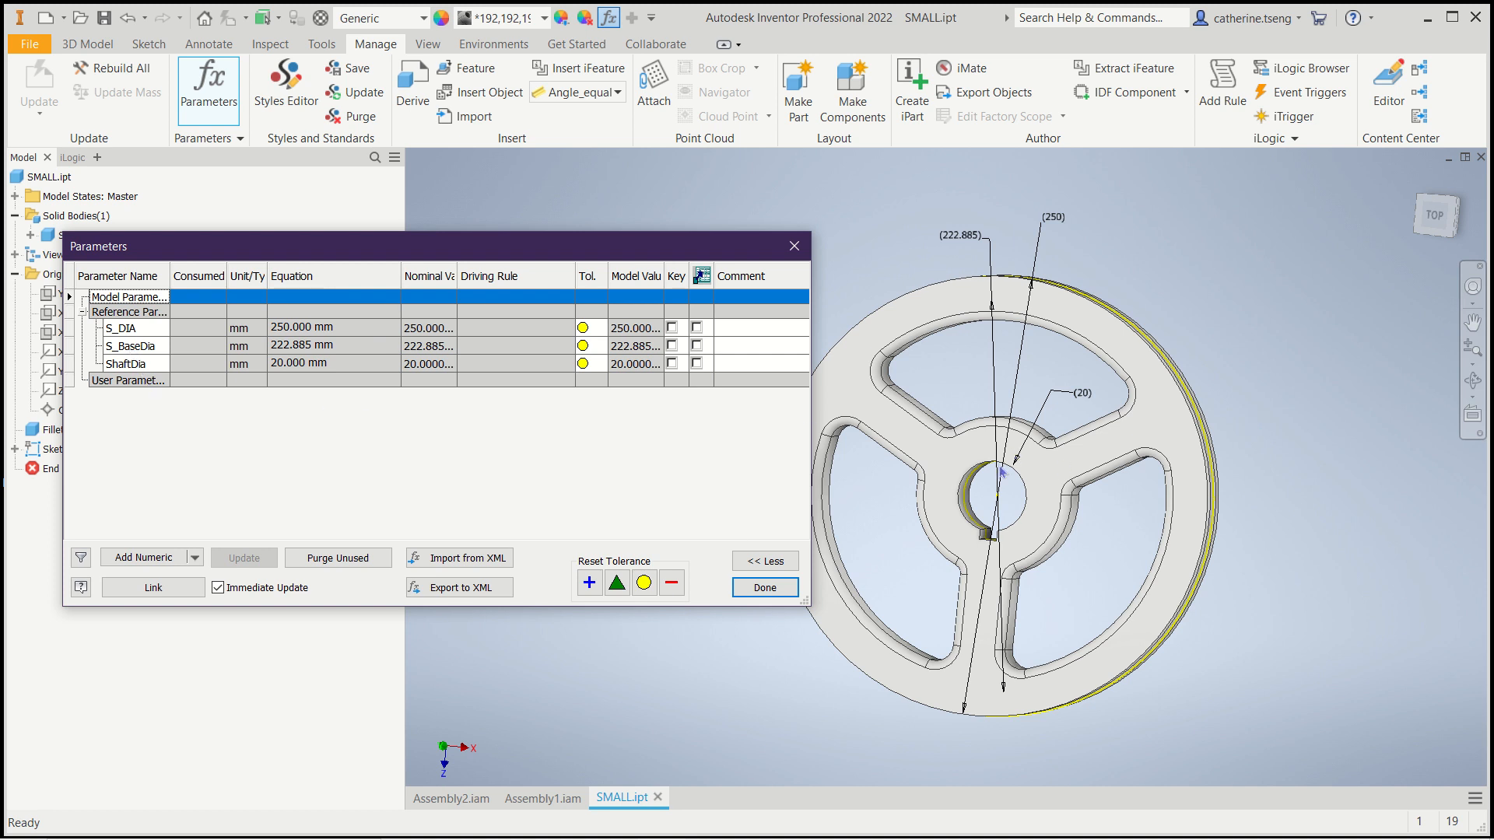
left_click(758, 588)
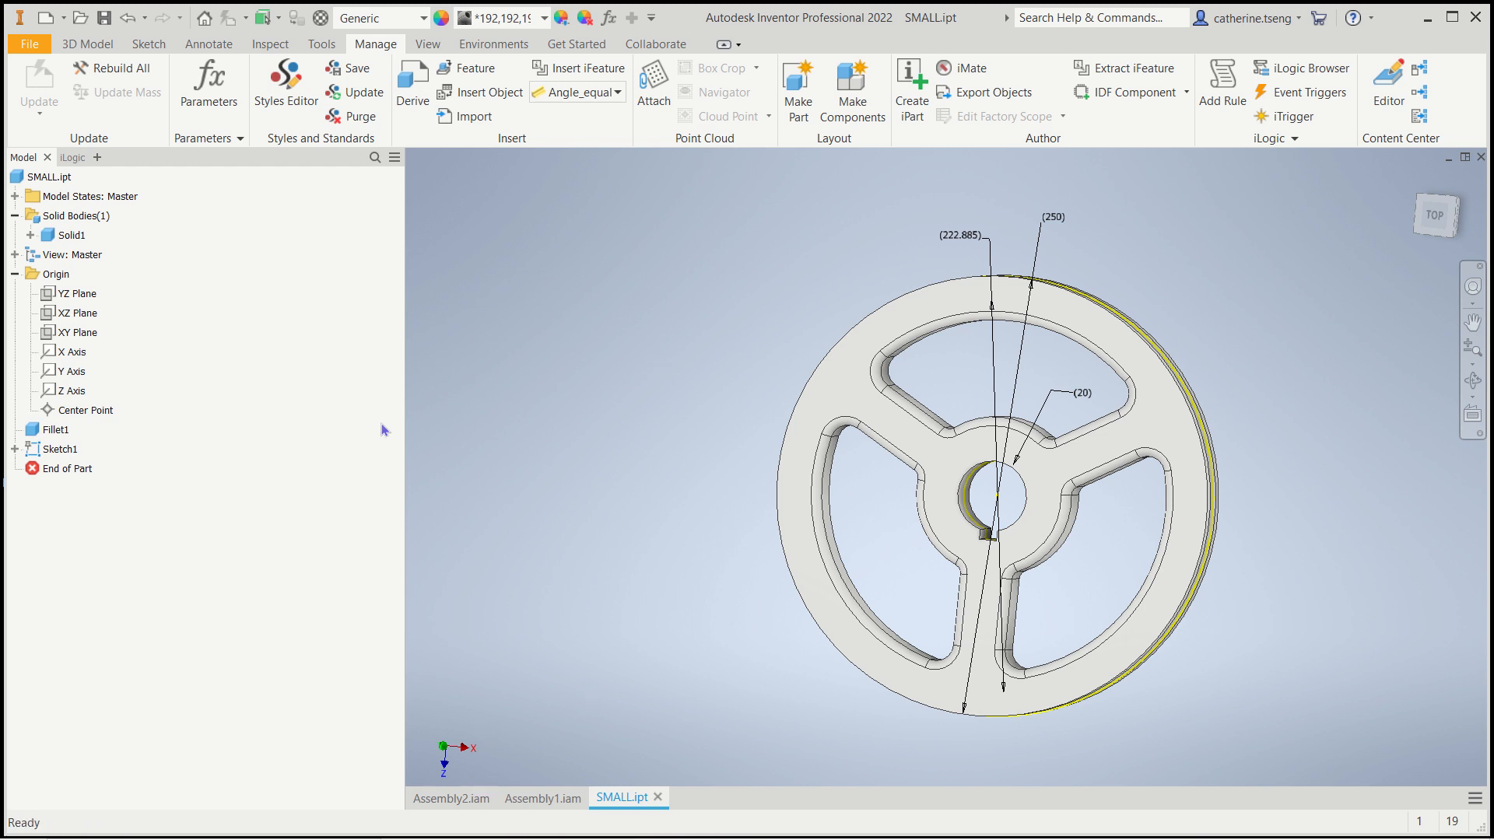
Step: Switch to Assembly2.iam and open its Linked Parameter iLogic rule for editing
left_click(456, 799)
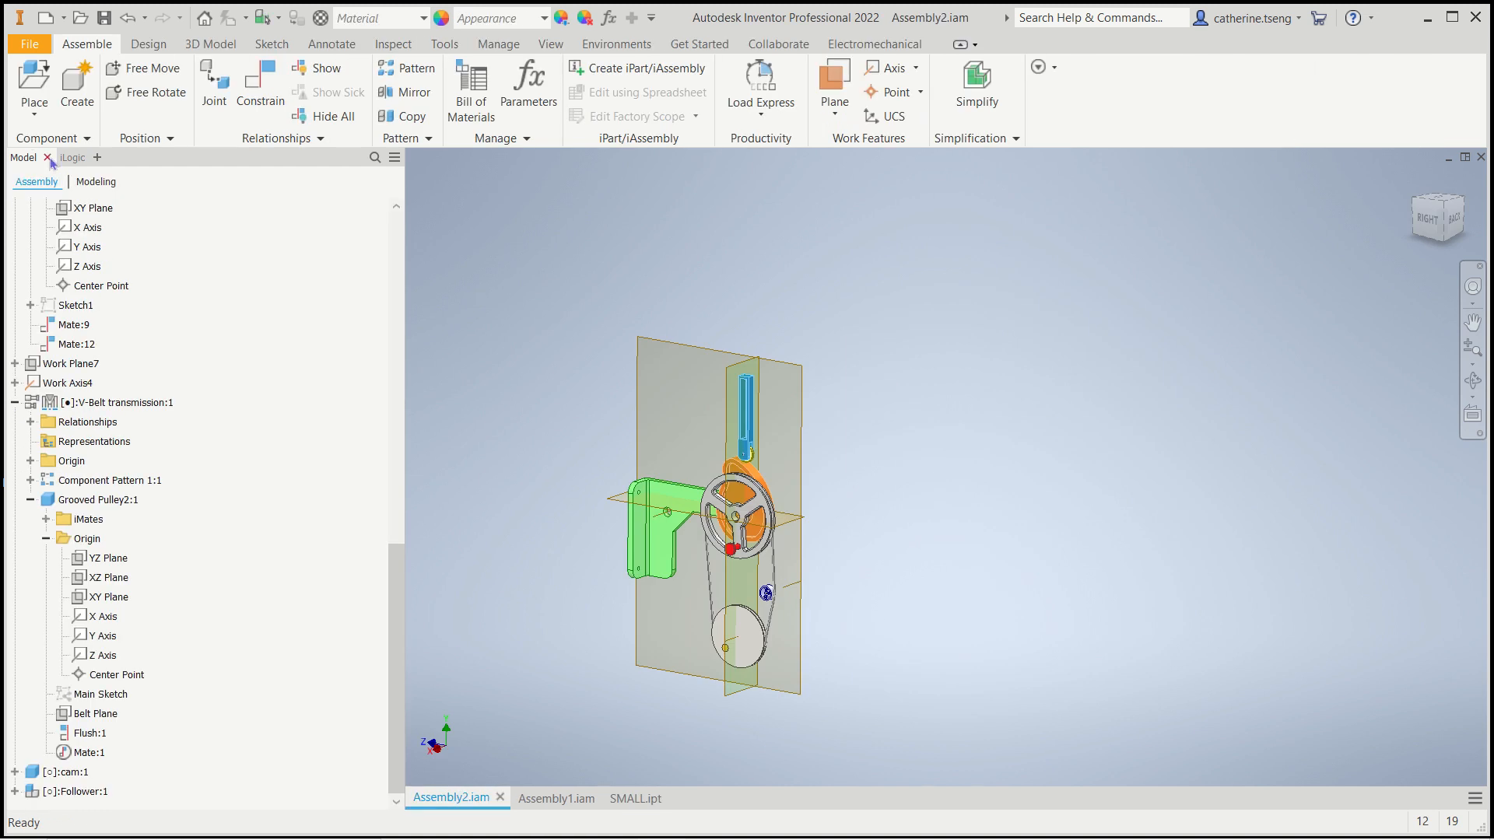
left_click(86, 159)
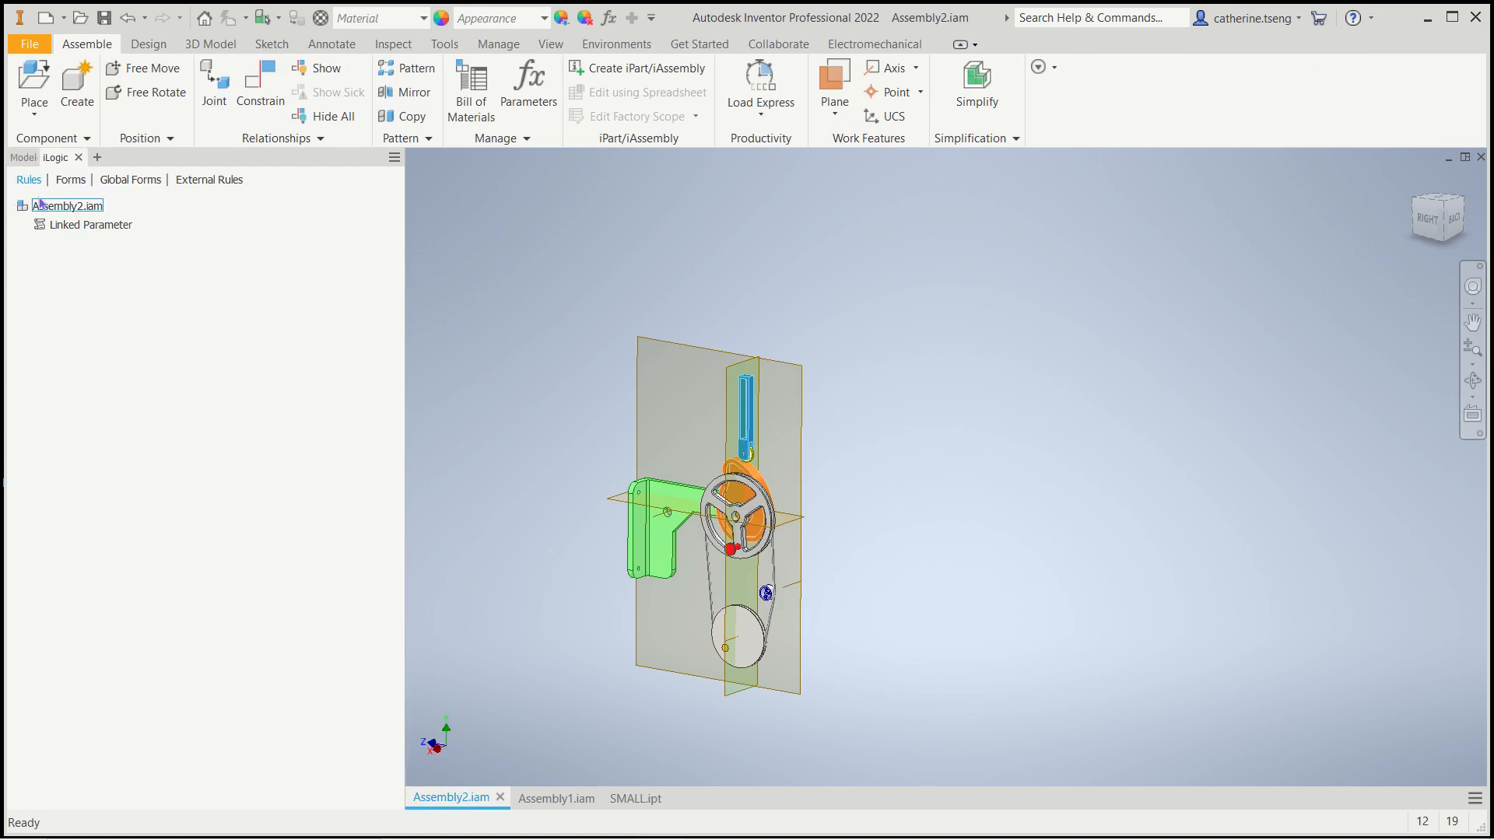
left_click(69, 227)
right_click(69, 233)
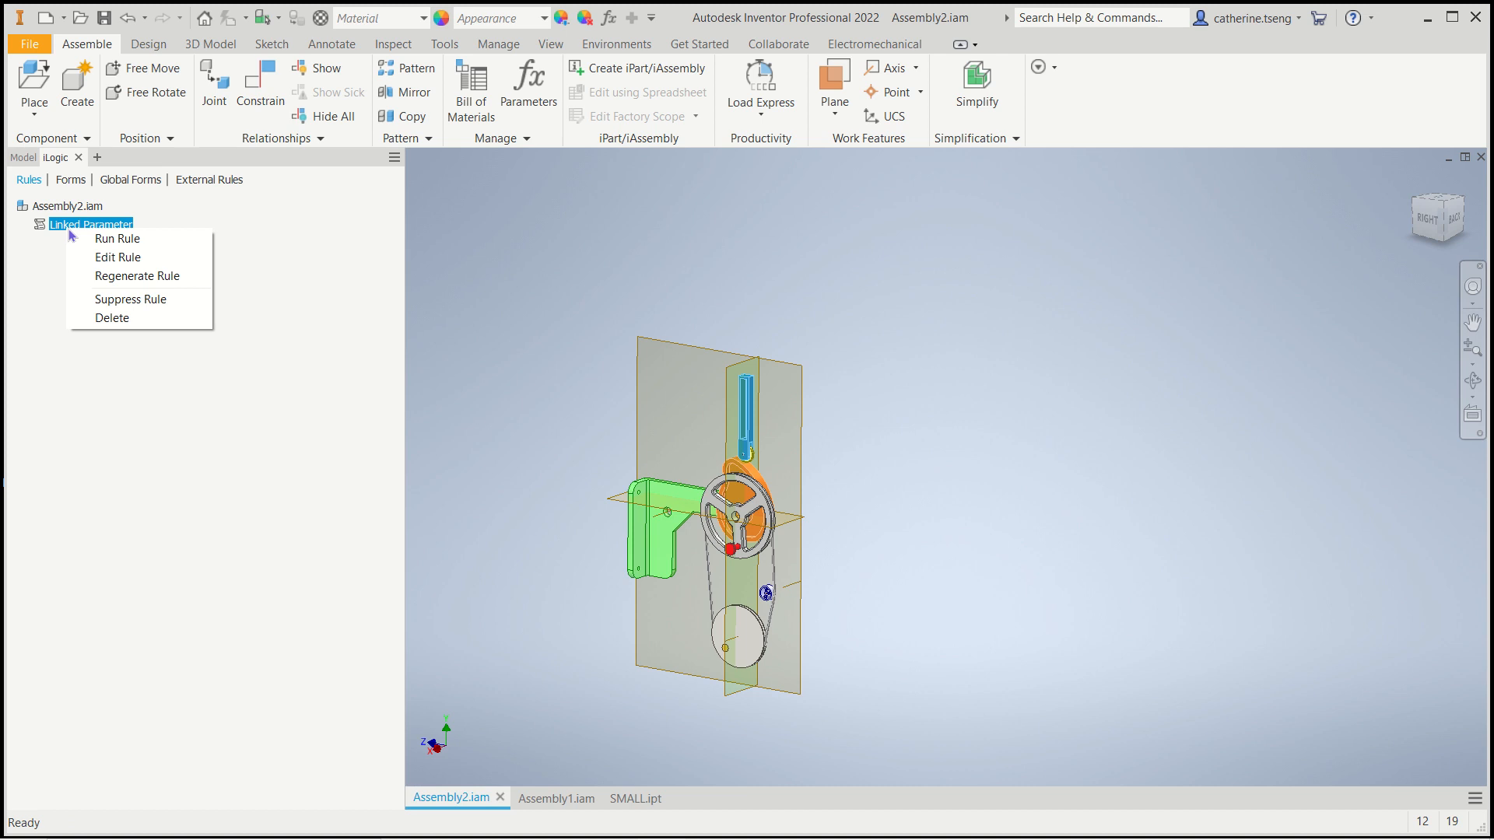
left_click(100, 264)
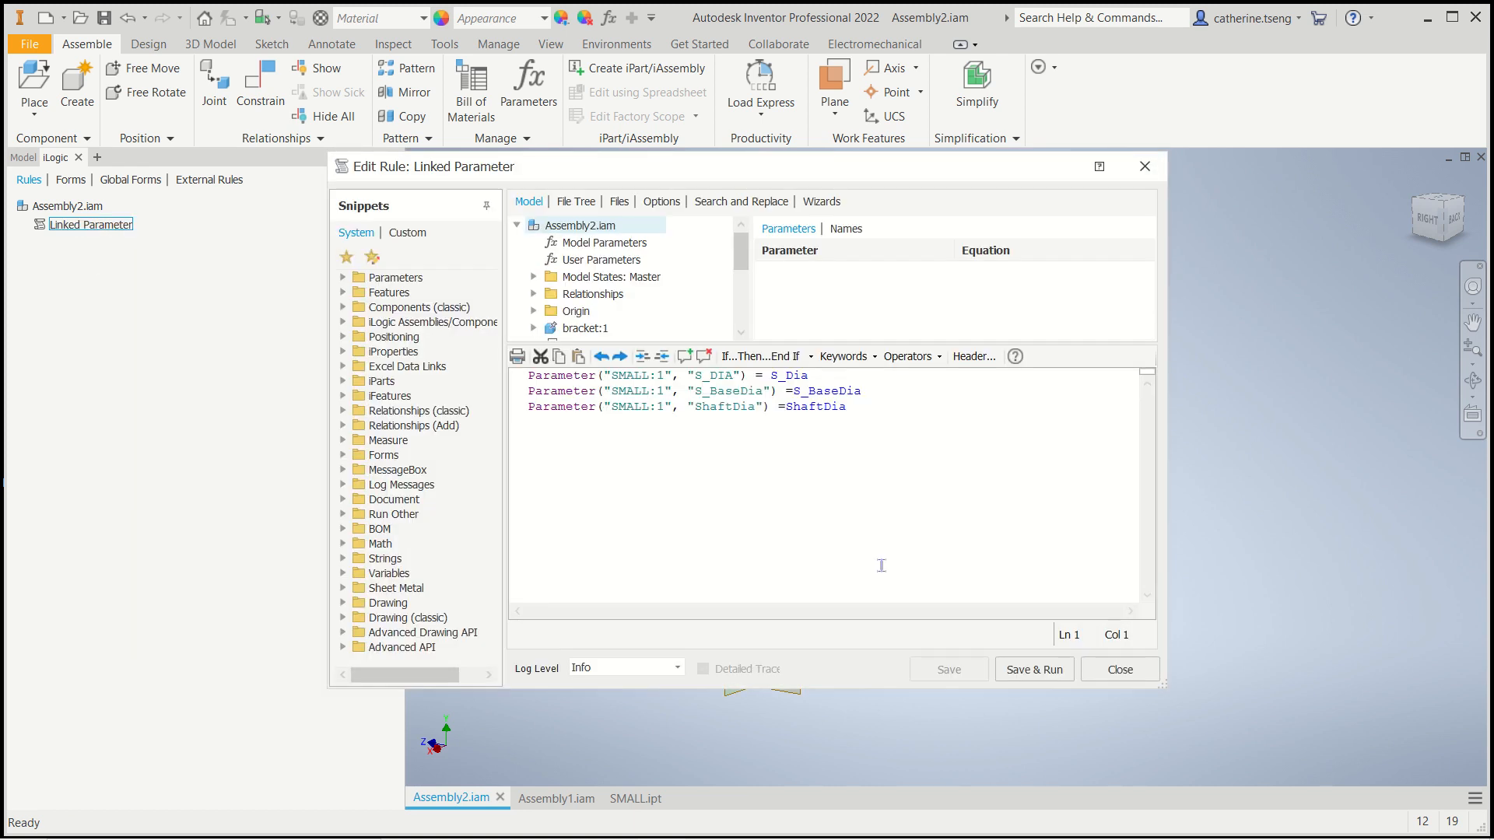
Step: Compare the reference parameters of SMALL:1 with the assembly's user parameters in the rule editor, and close the rule unchanged
left_click_drag(739, 255, 741, 335)
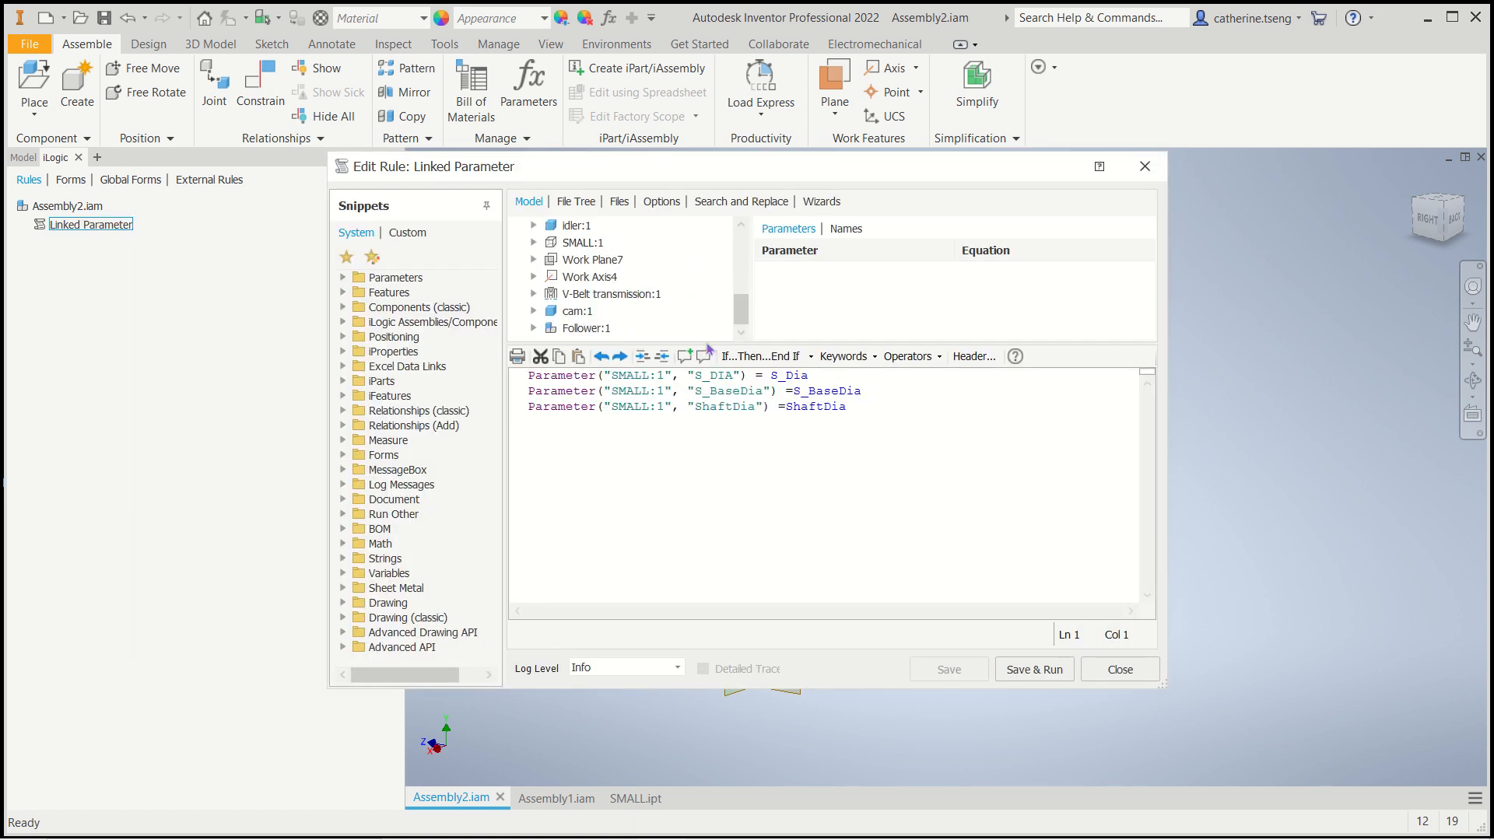
left_click(533, 242)
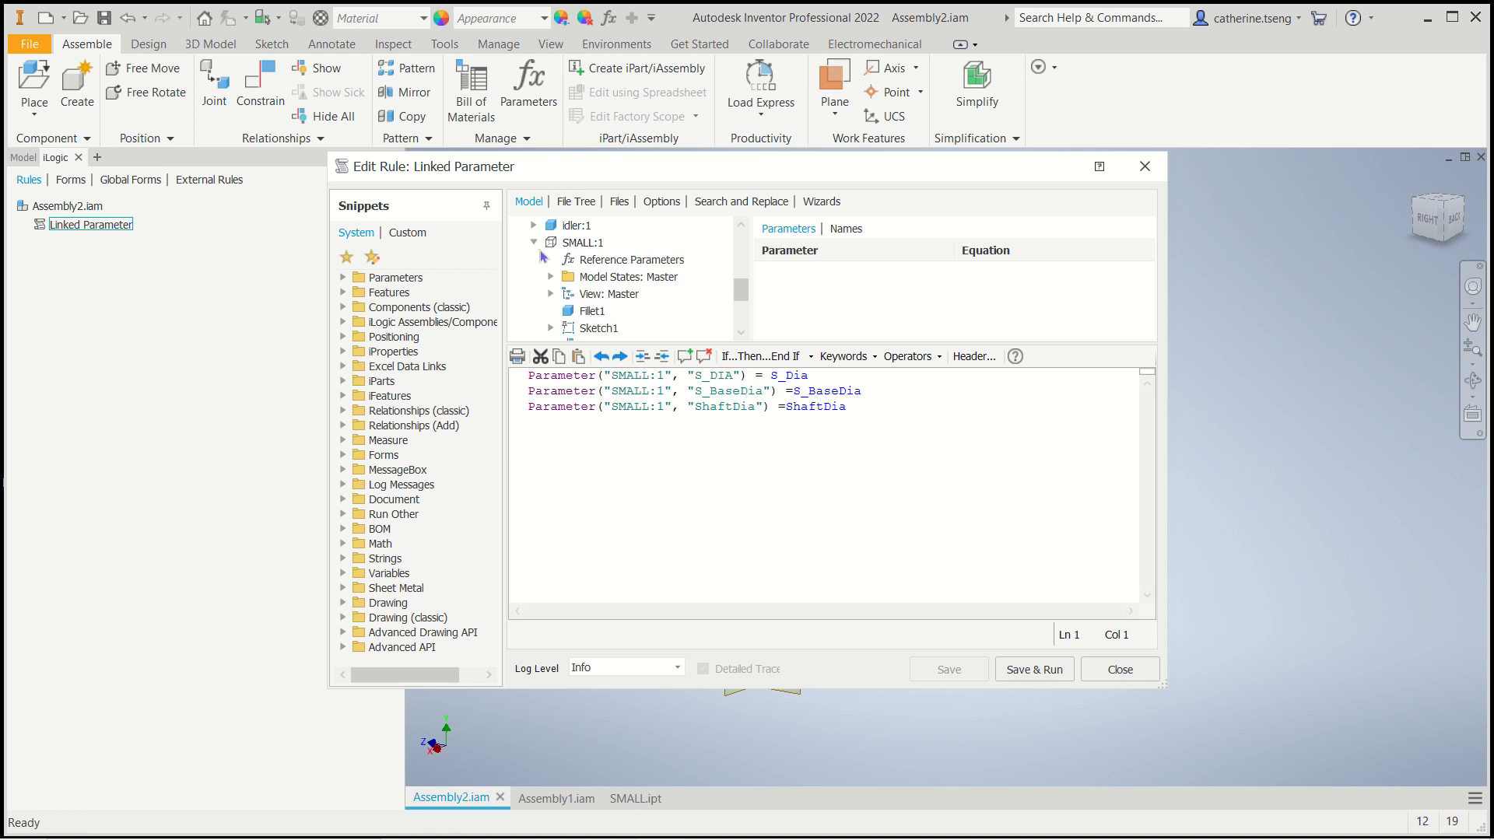
left_click(619, 261)
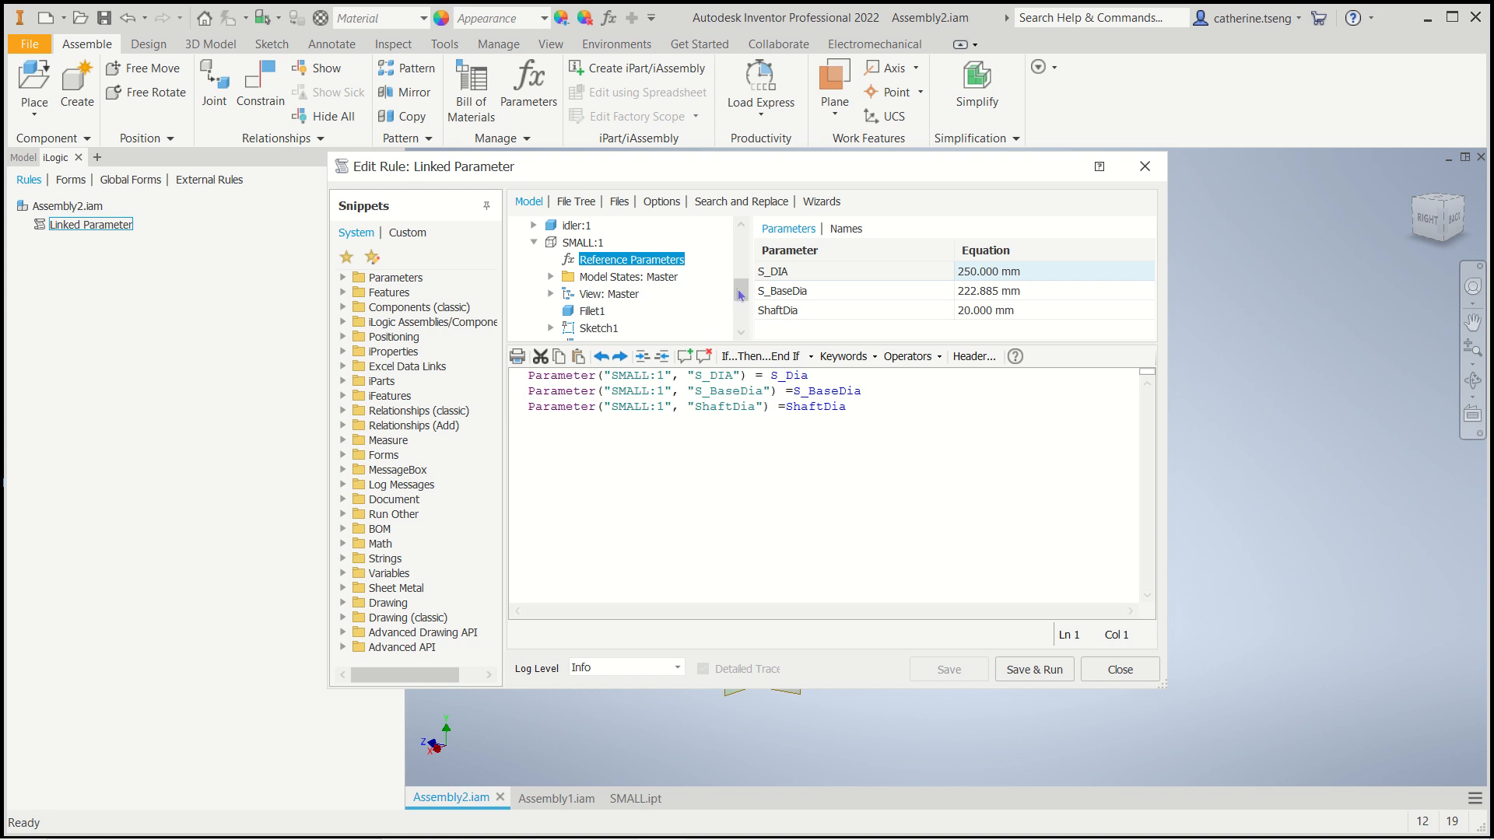
left_click_drag(744, 294, 733, 208)
left_click(607, 260)
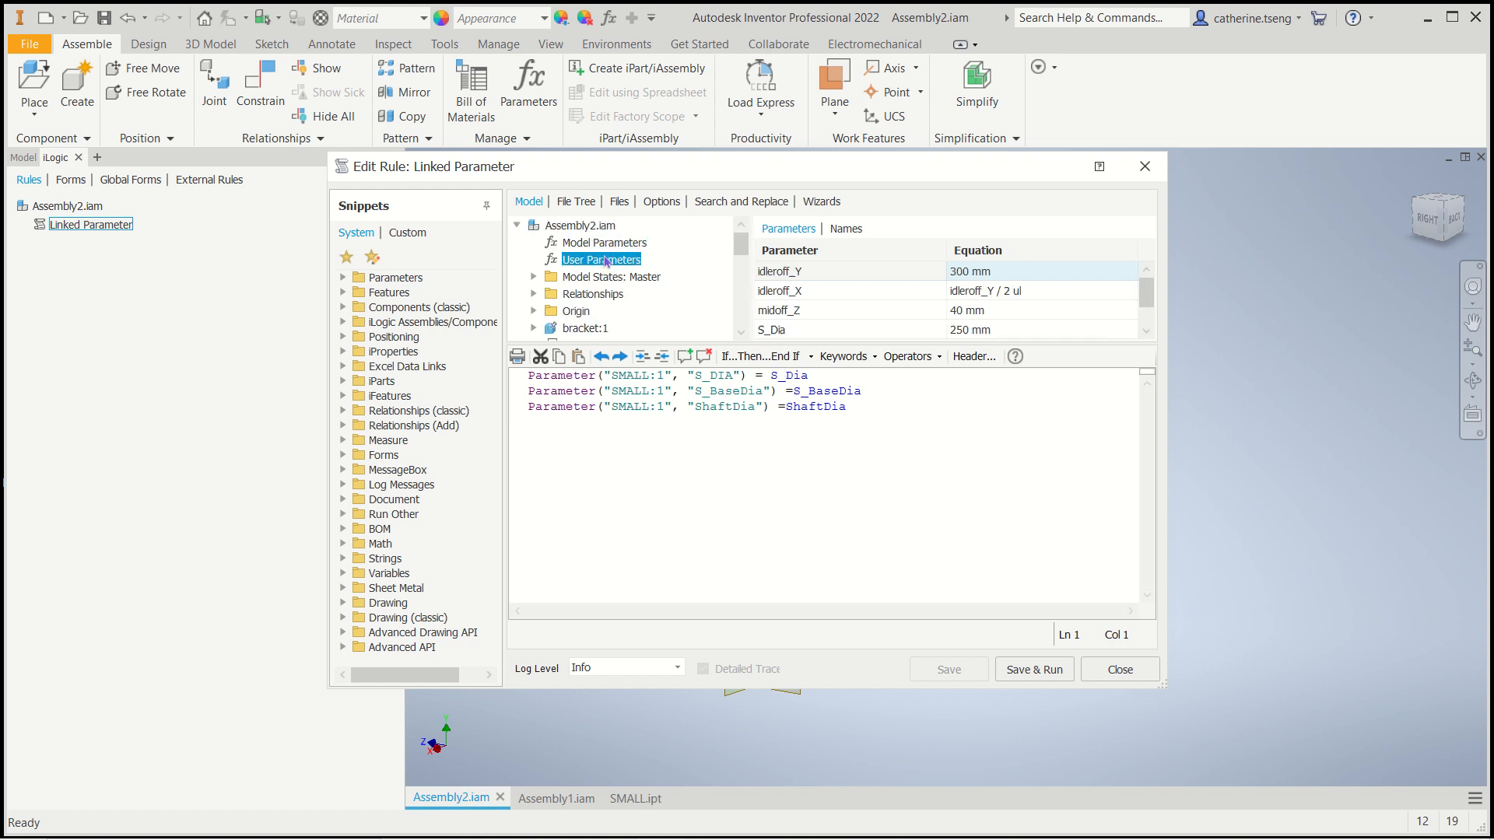
scroll(806, 323, "down", 1)
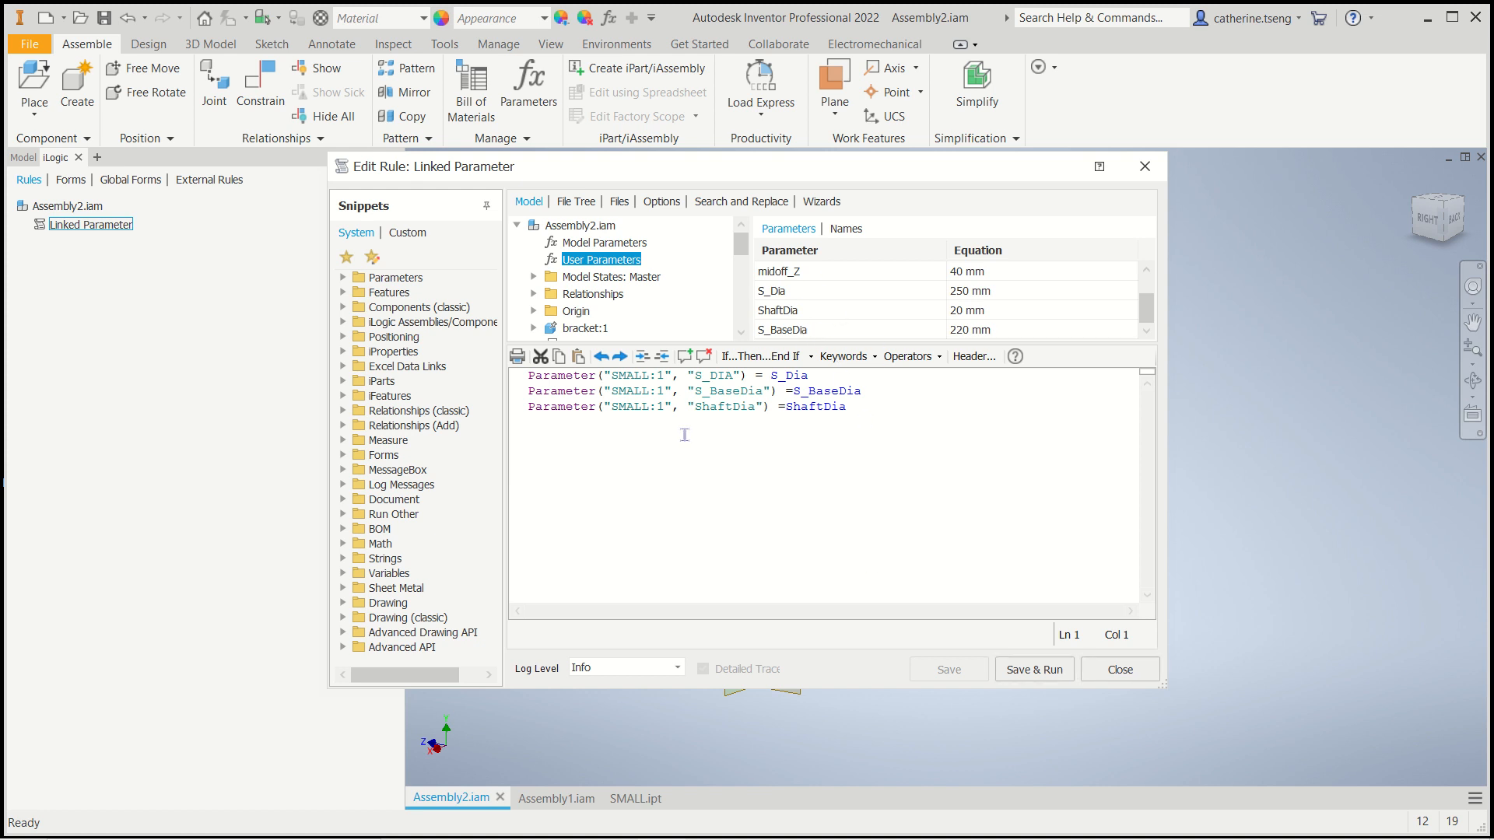
left_click(1119, 669)
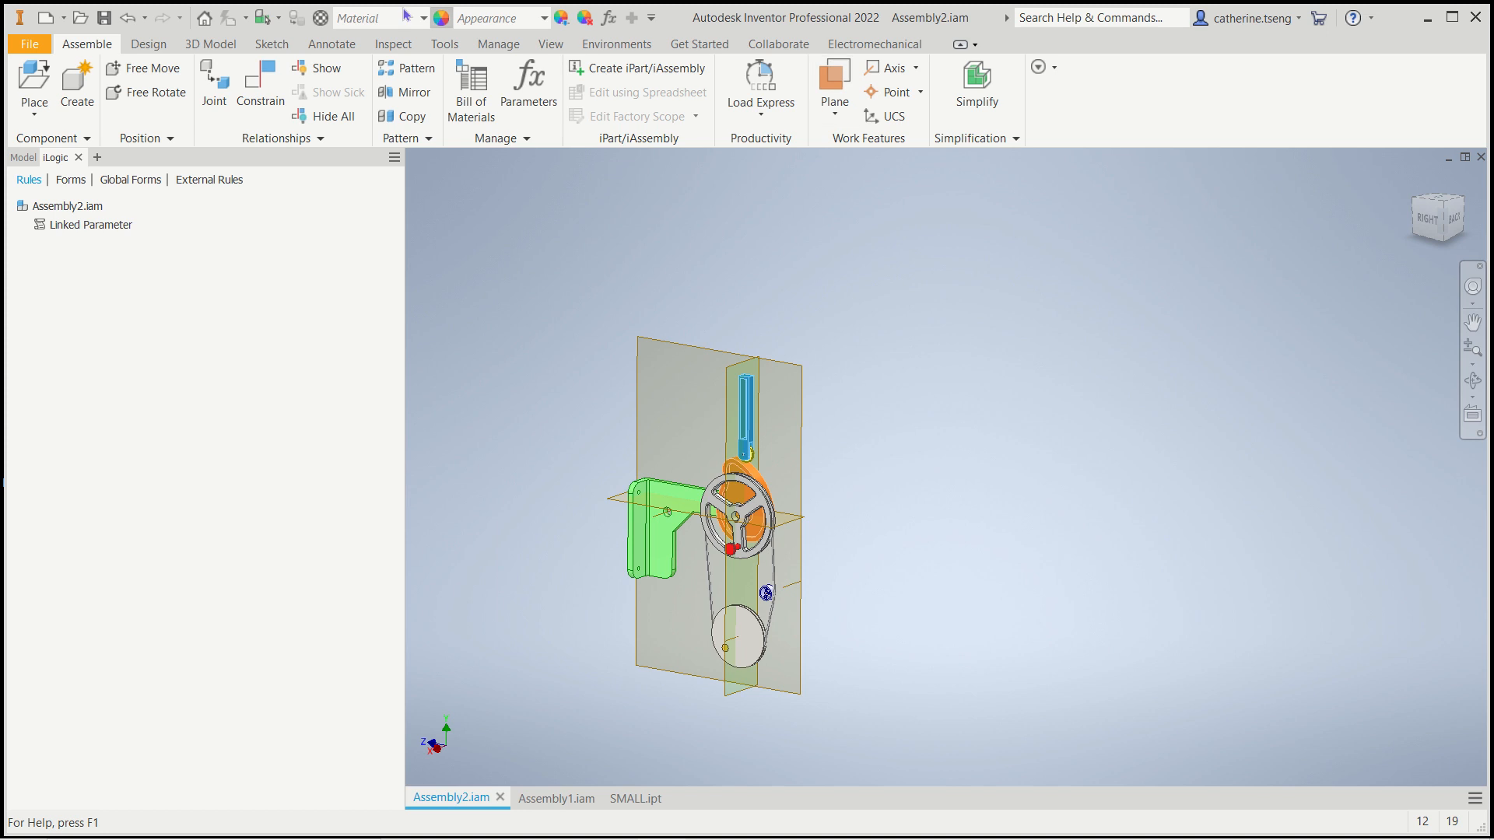
Step: Edit the V-Belt transmission with the Design Accelerator and open the groove pulley properties of Grooved Pulley2
left_click(23, 158)
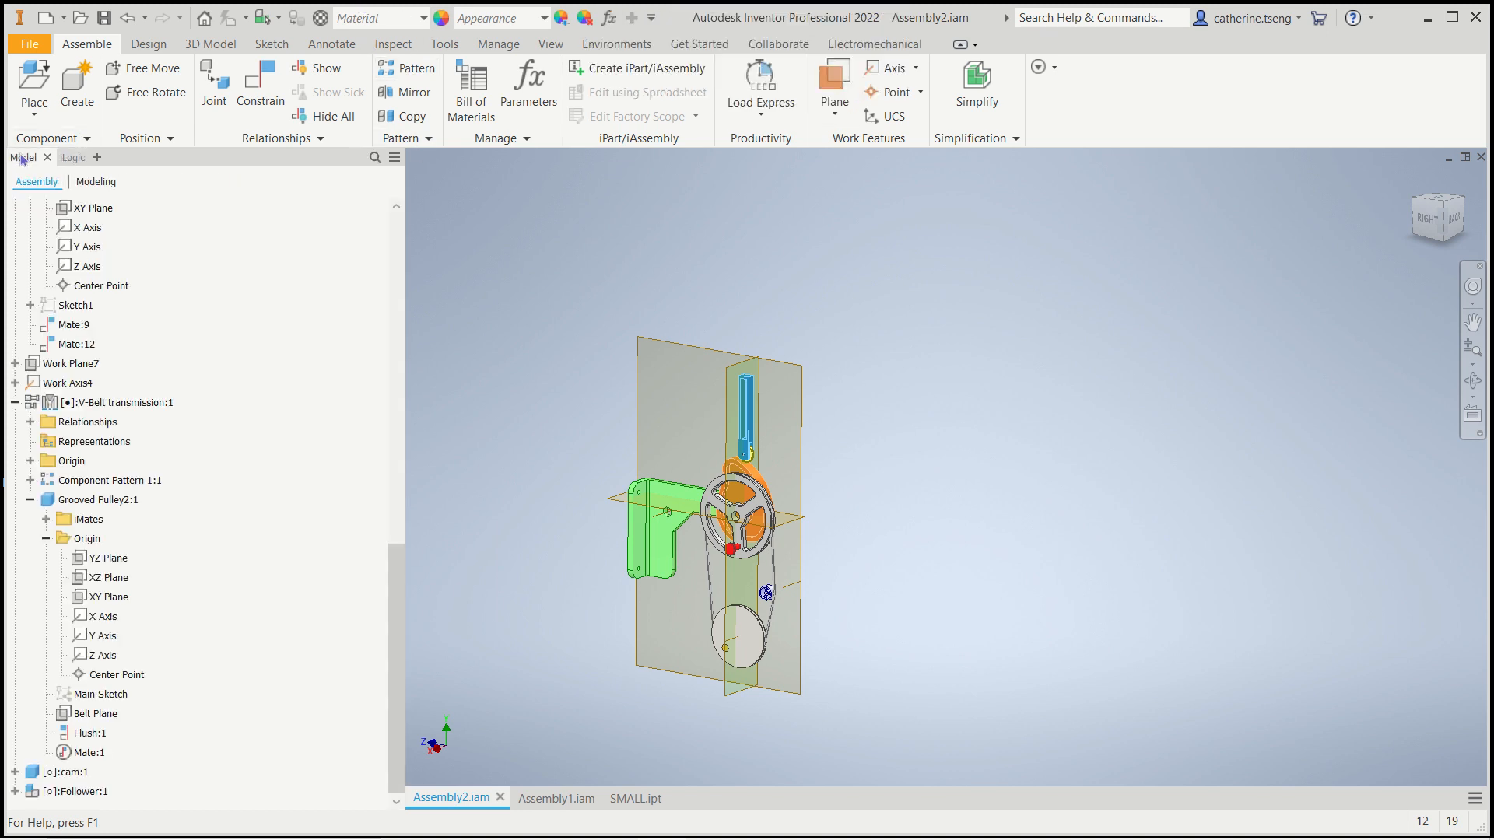
right_click(142, 406)
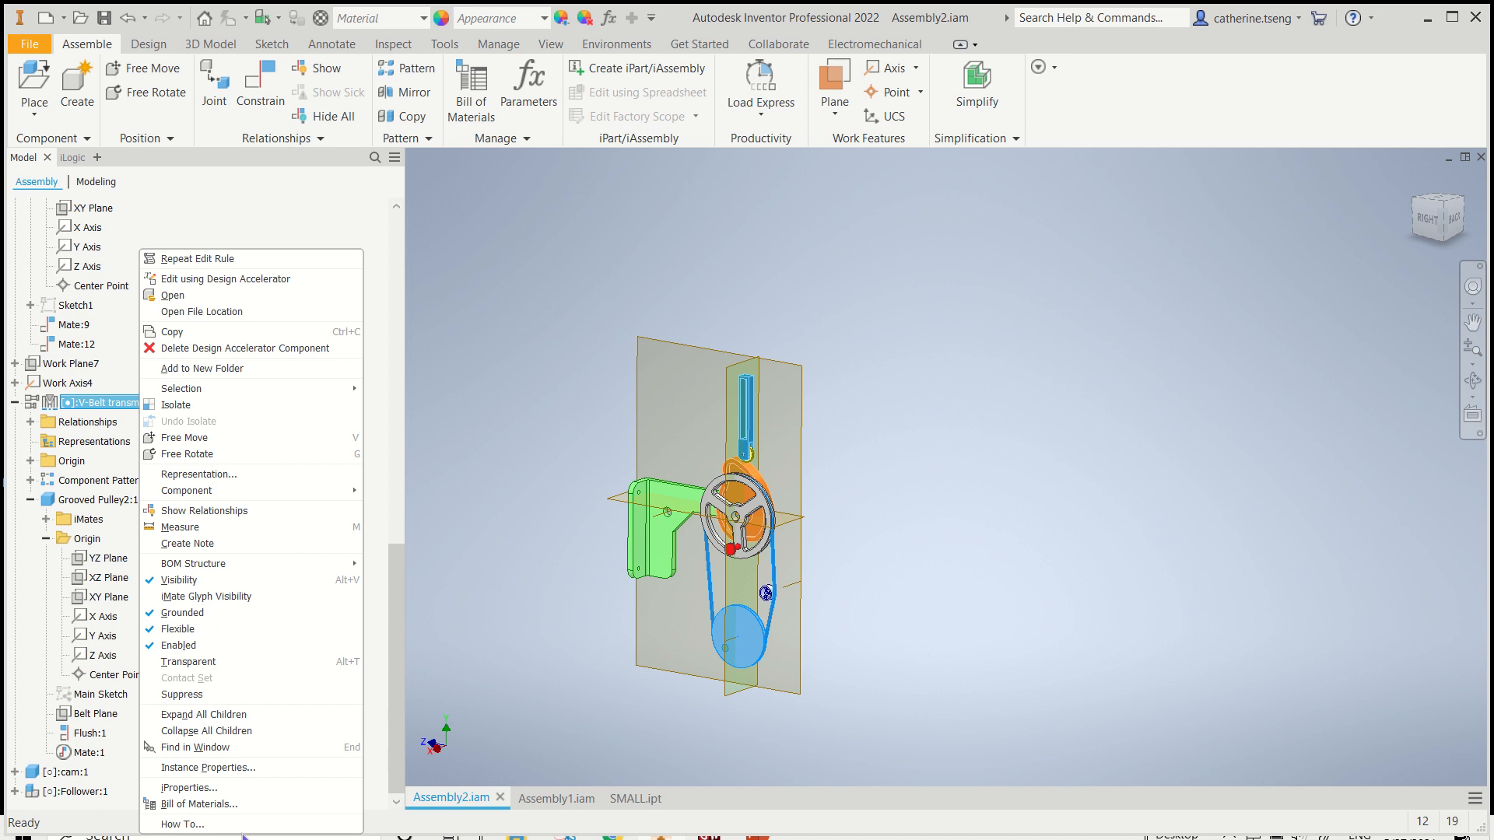
left_click(233, 280)
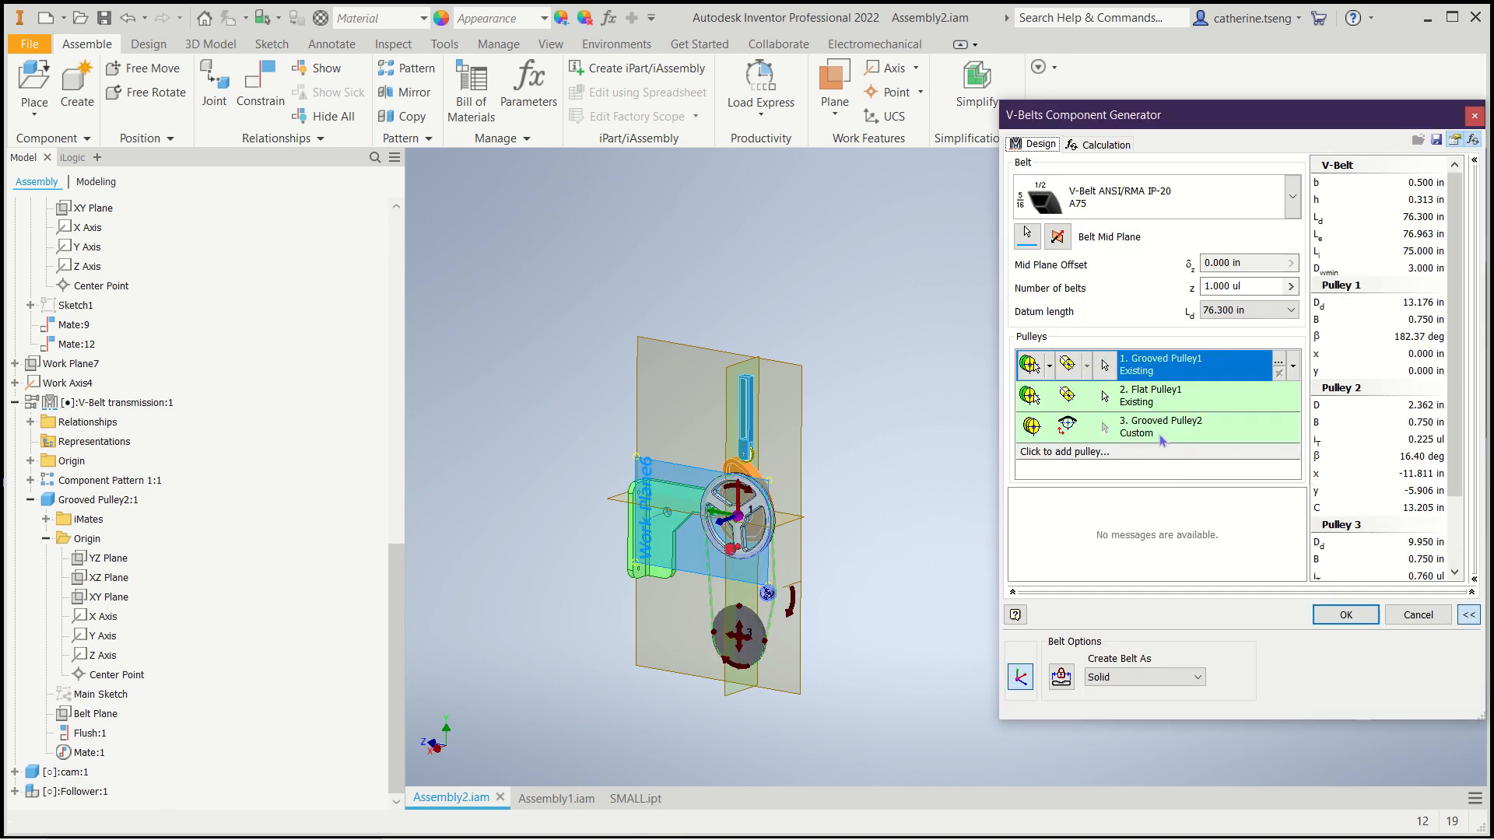
left_click(1236, 437)
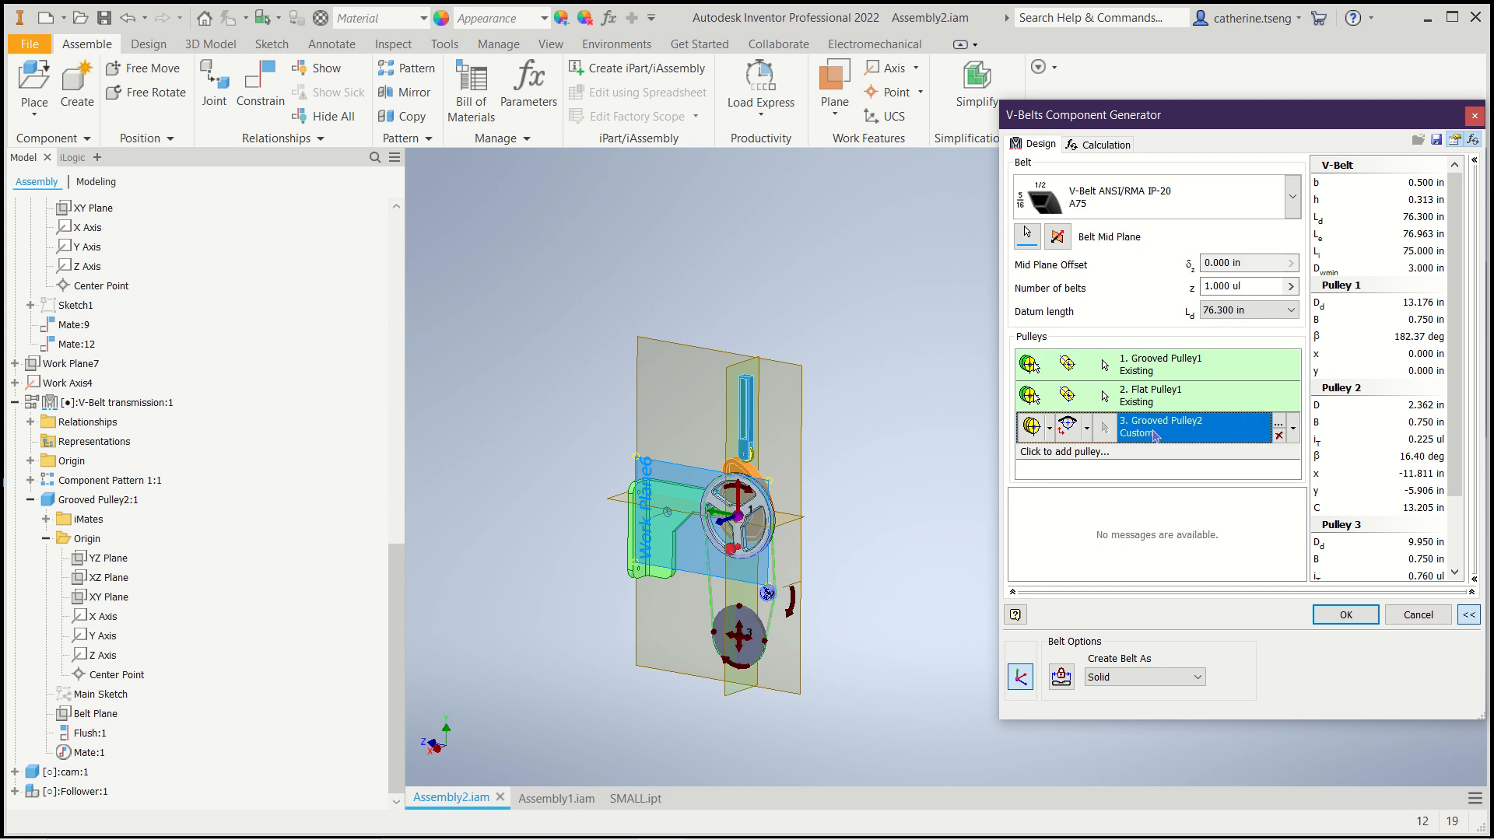
left_click(1278, 424)
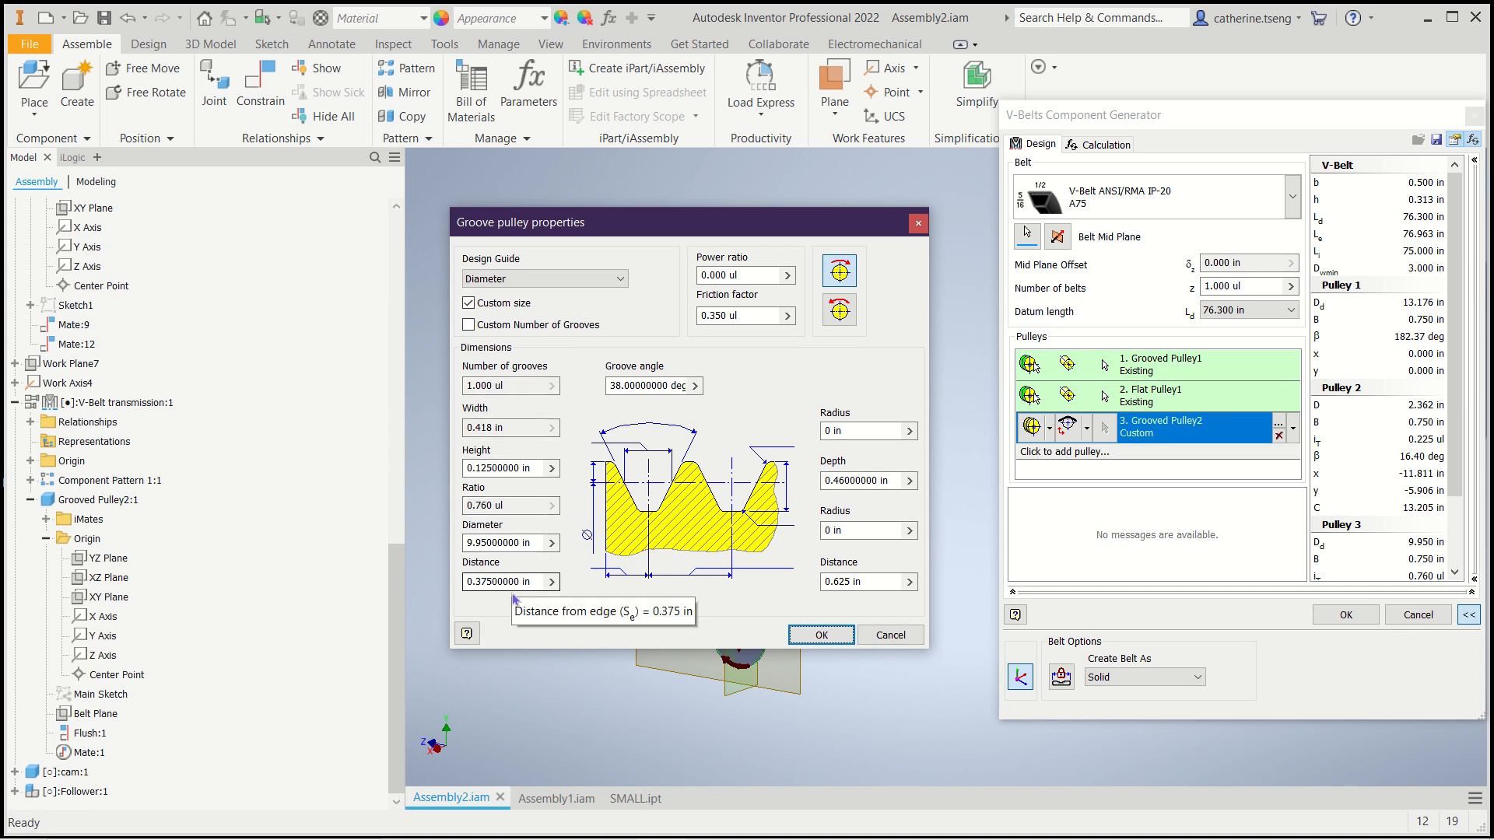
Step: Set the diameter of Grooved Pulley2 from the S_Dia parameter (250 mm), with Custom size enabled
left_click(469, 303)
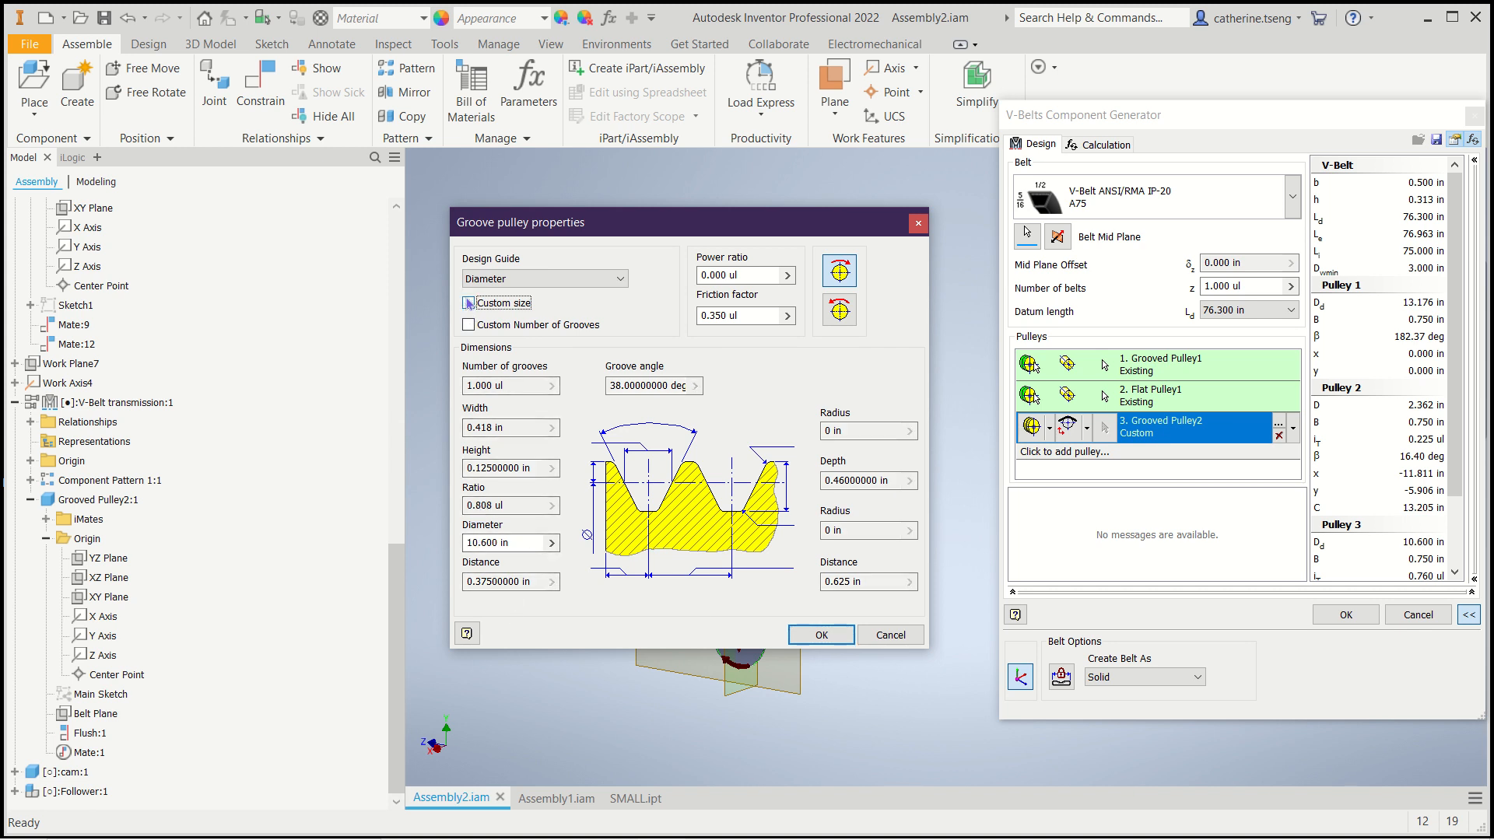
left_click(552, 543)
left_click(614, 565)
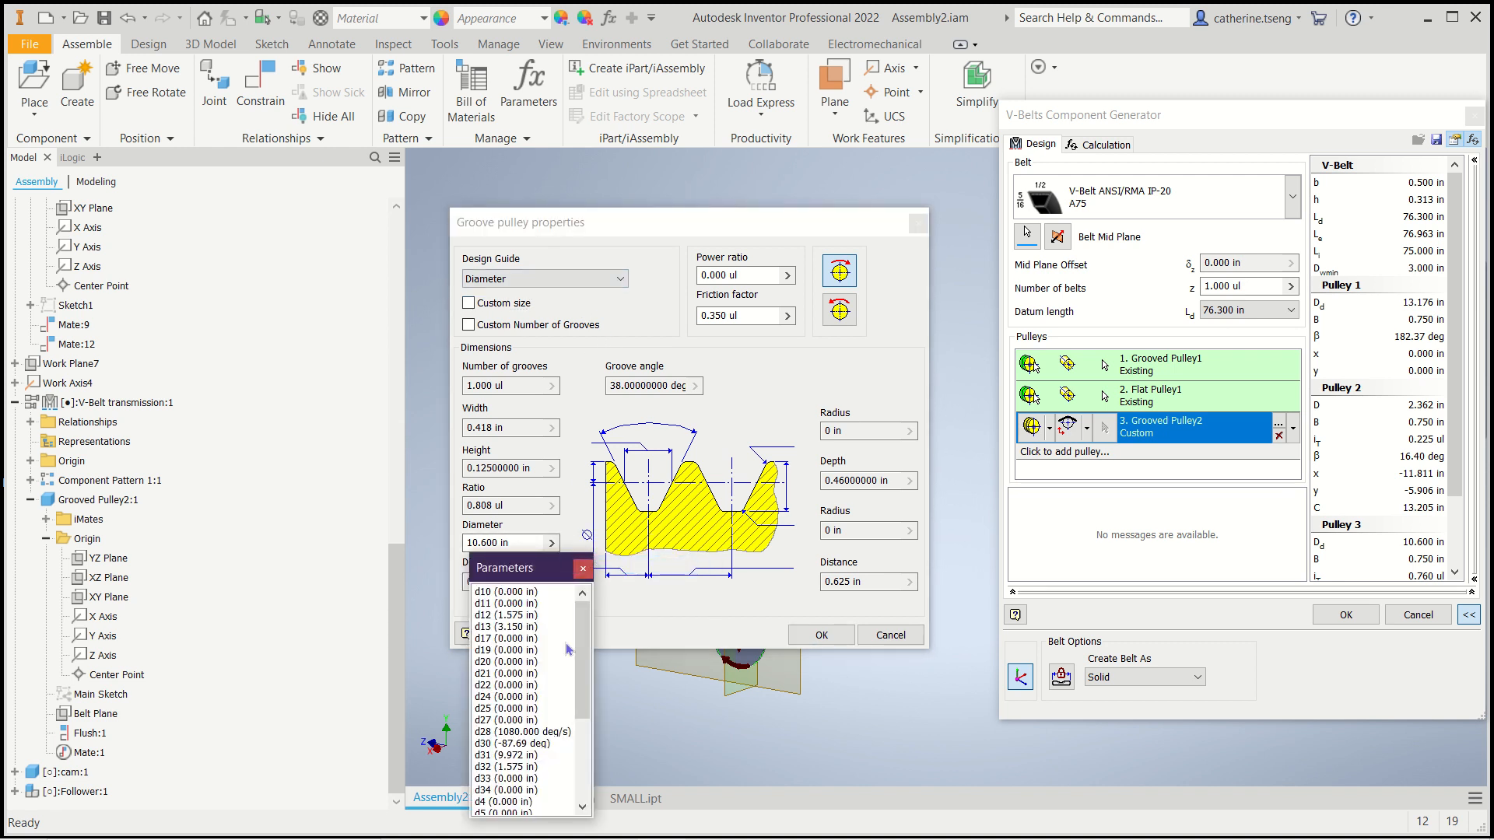
left_click_drag(585, 660, 574, 822)
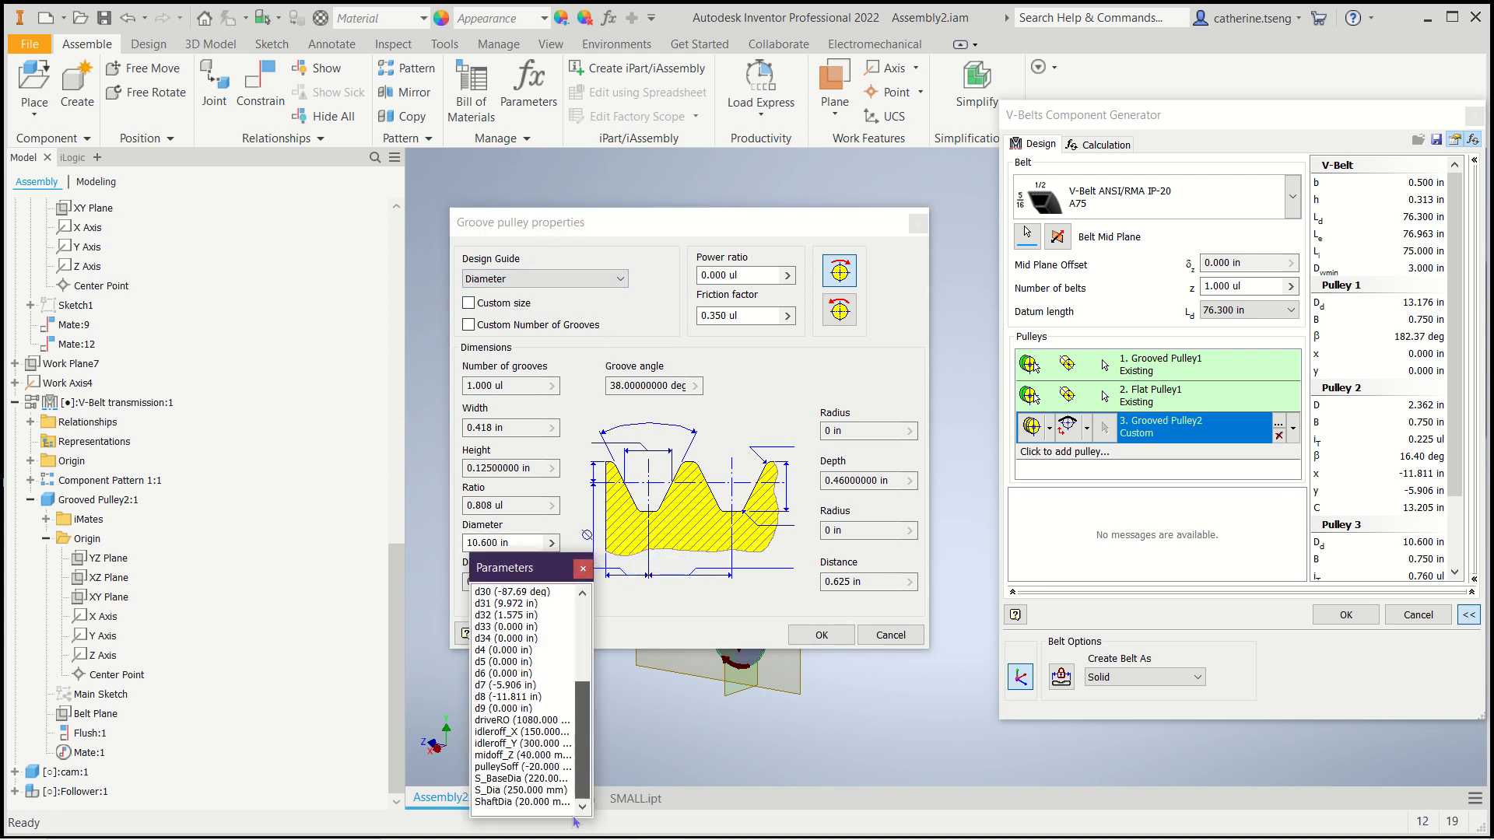
left_click(502, 791)
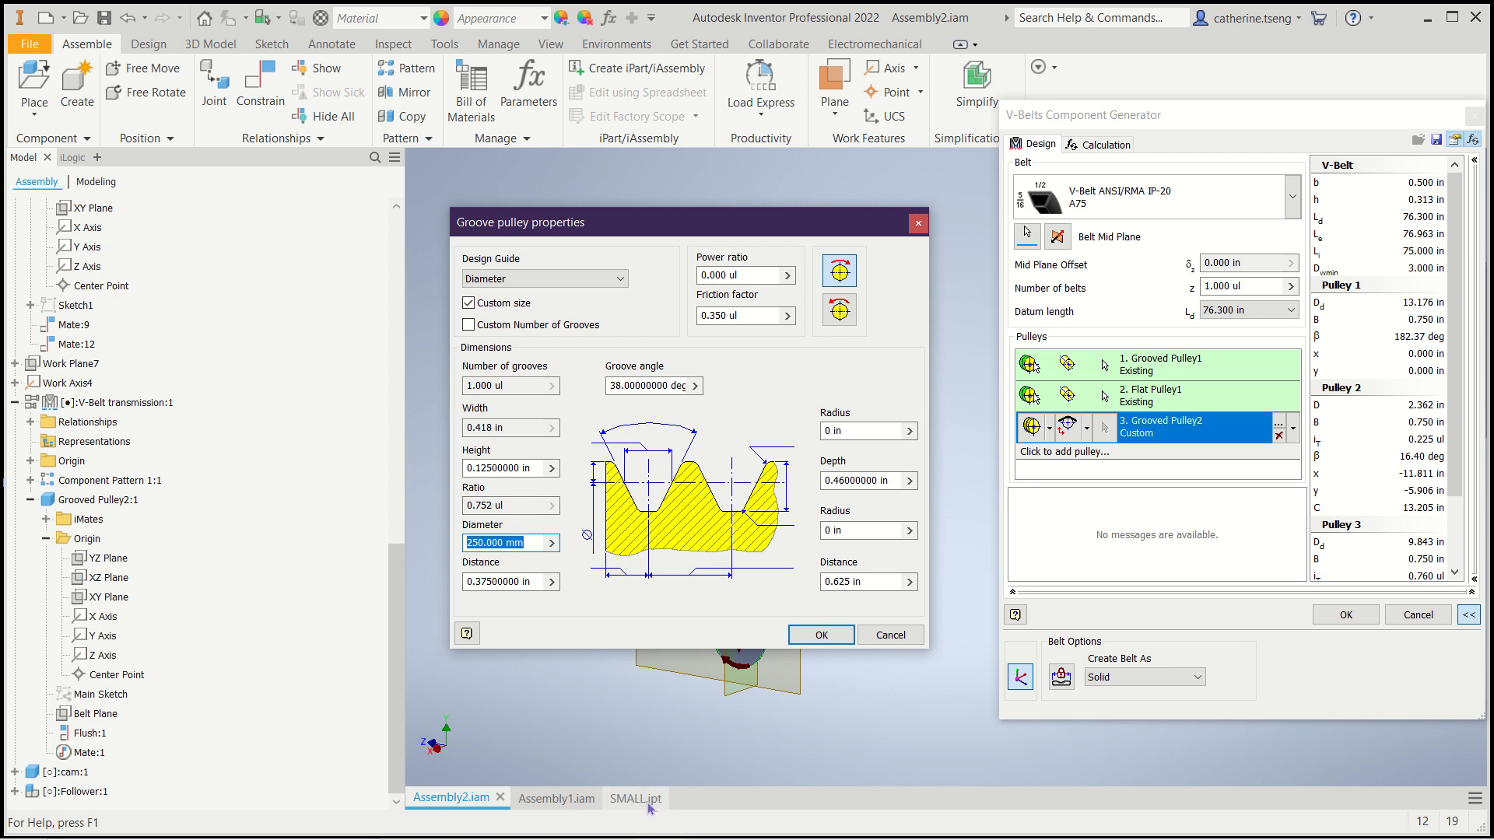
Step: Accept the pulley and V-belt generator settings, and save Assembly2.iam together with its updated dependents
left_click(821, 636)
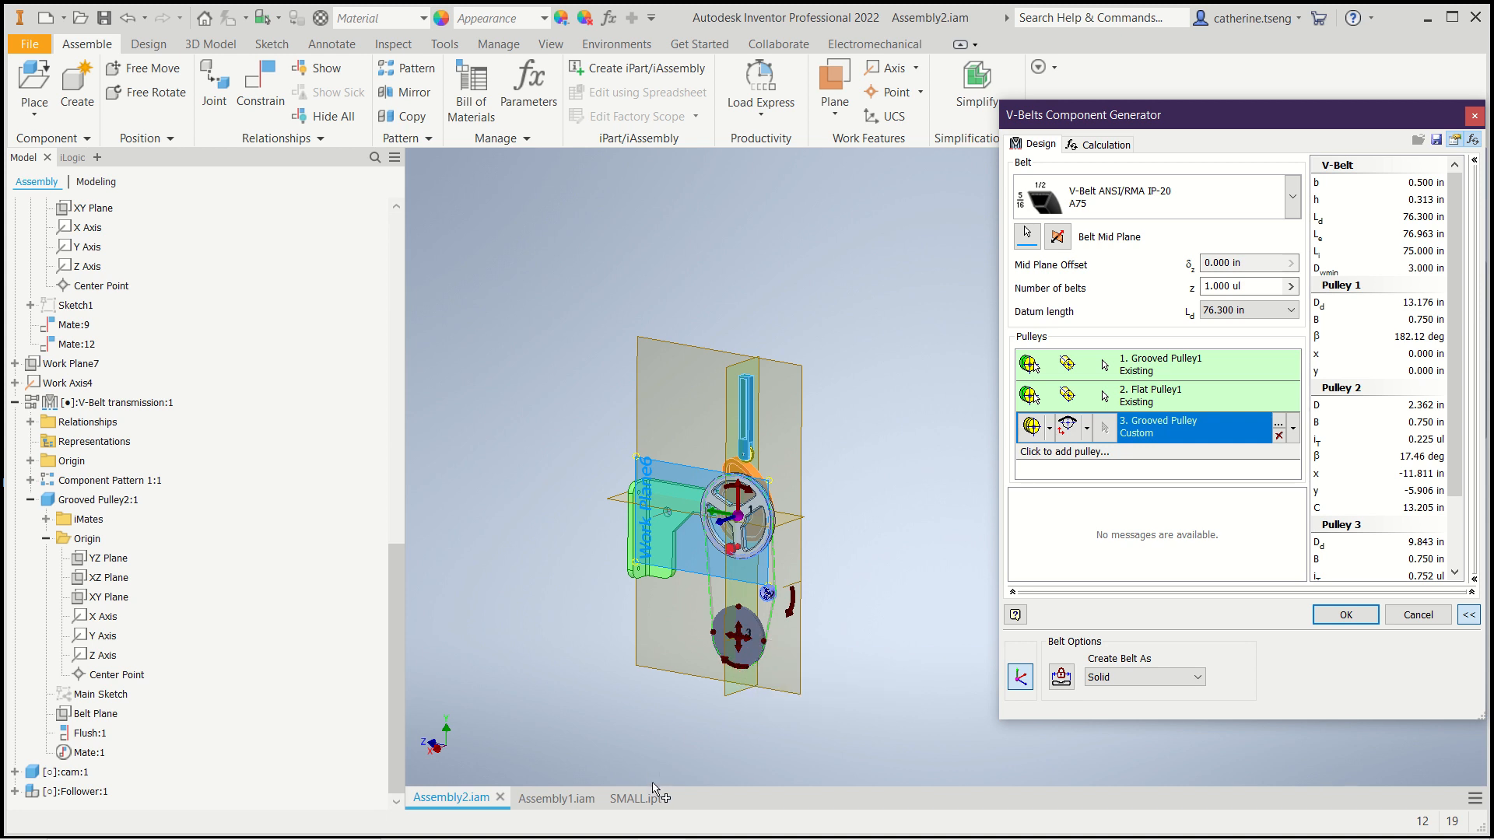
left_click(1364, 622)
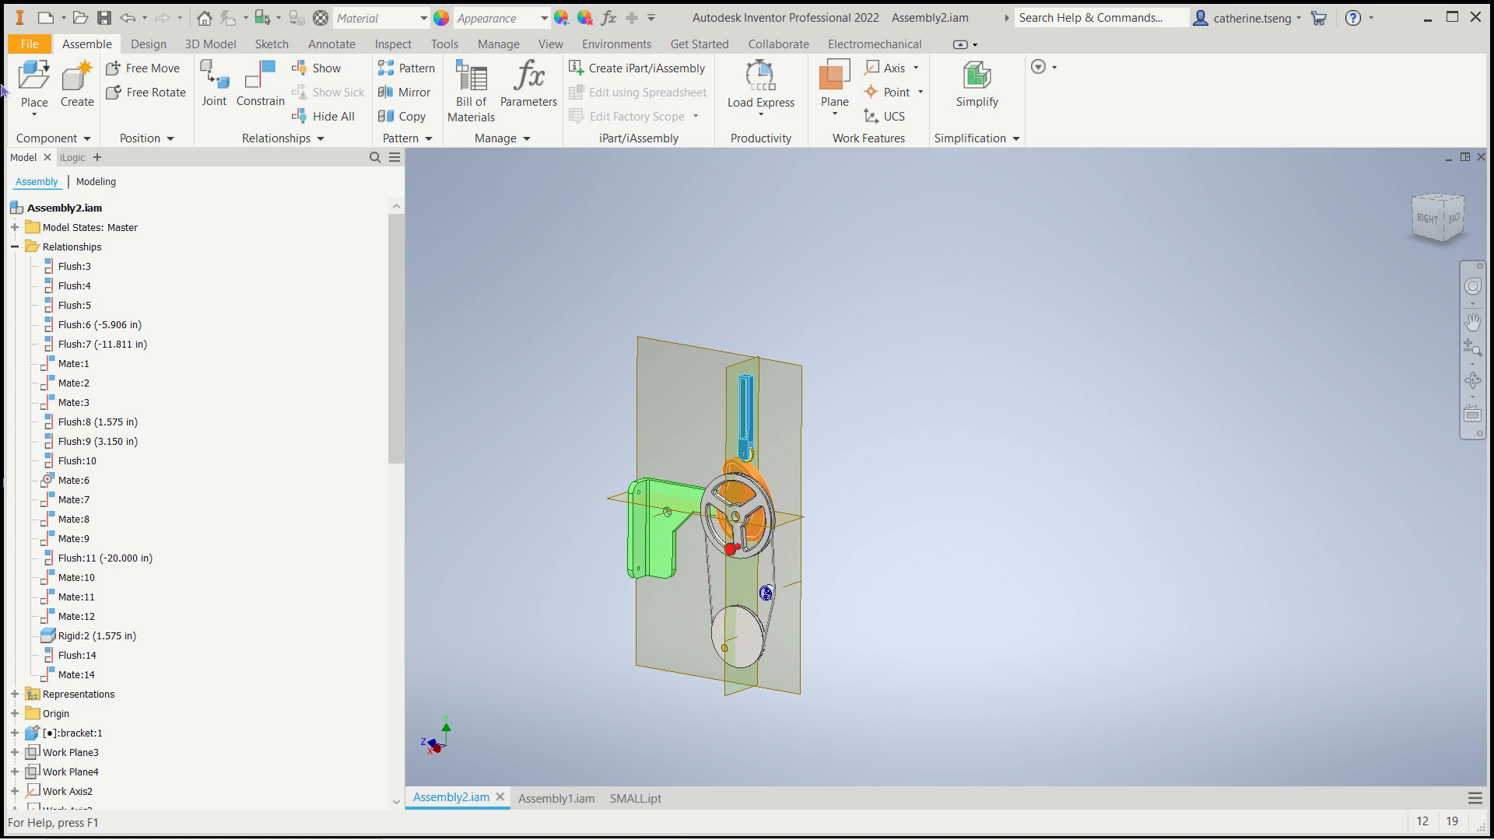
left_click(103, 17)
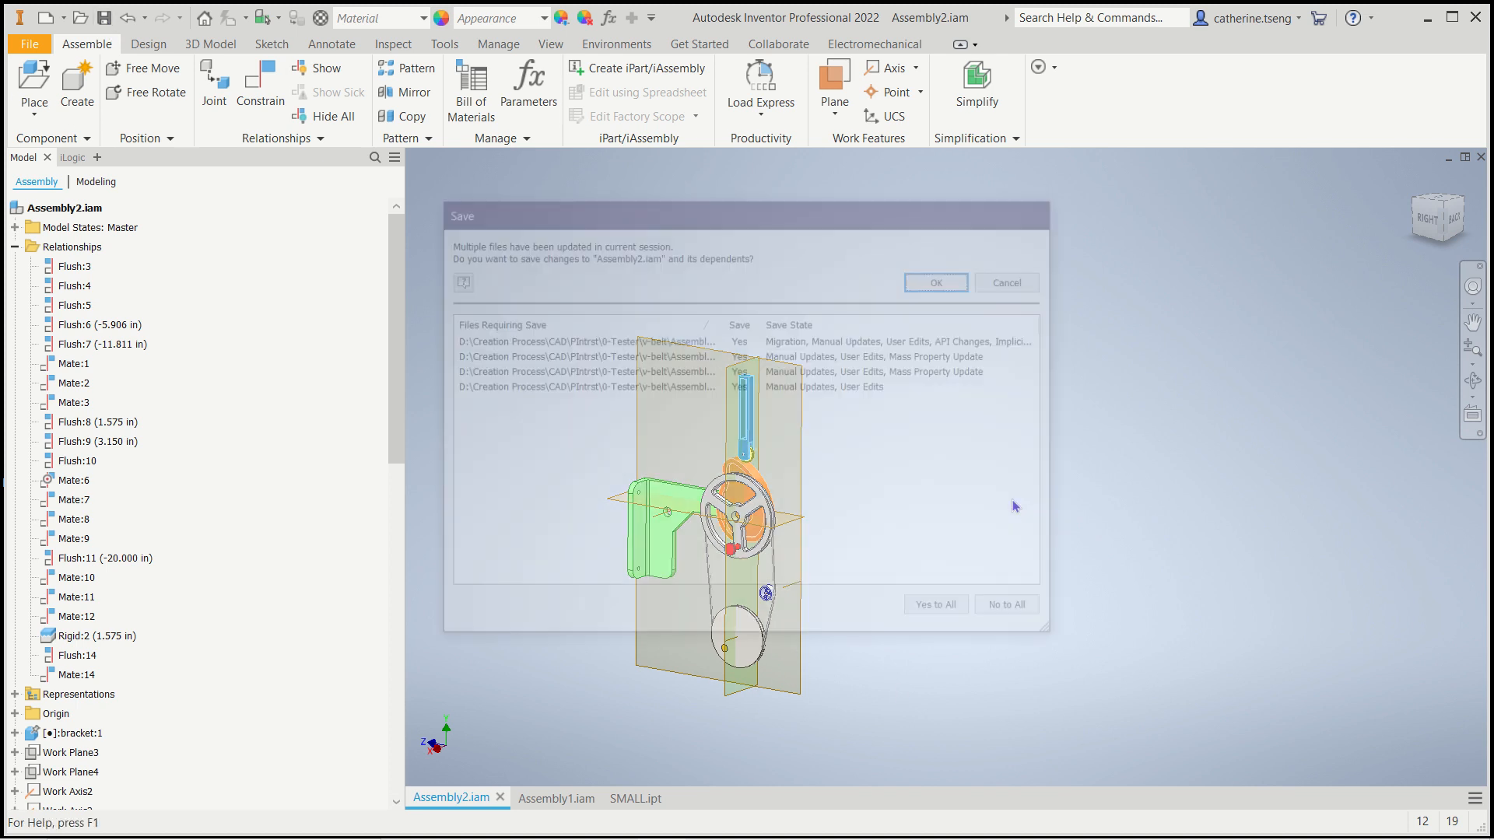
left_click(943, 278)
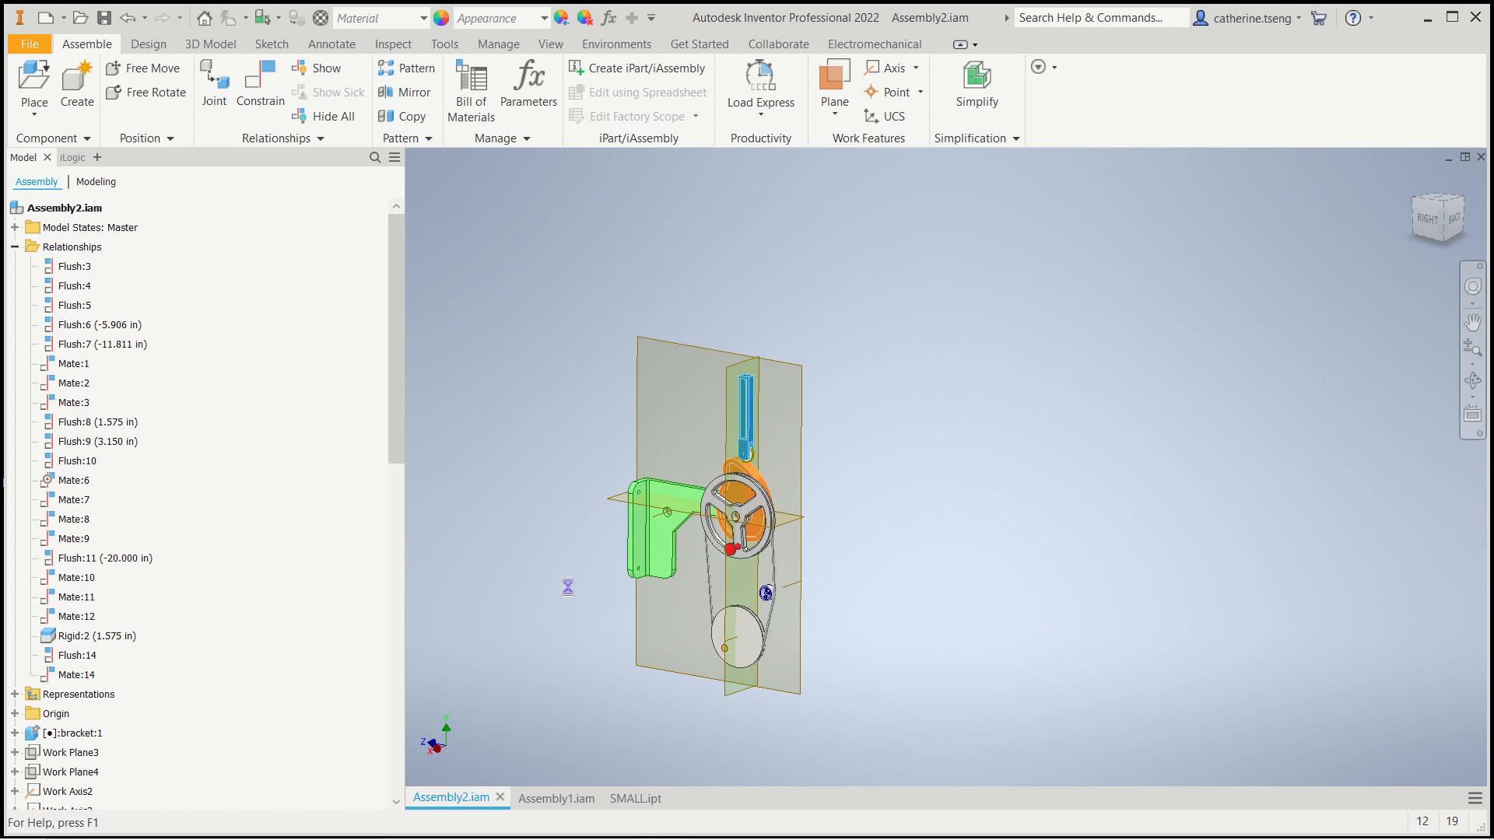
Step: Inspect the generated grooved pulley and belt up close, compare them with the SMALL.ipt part, and return to Assembly2.iam
scroll(745, 638, "up", 10)
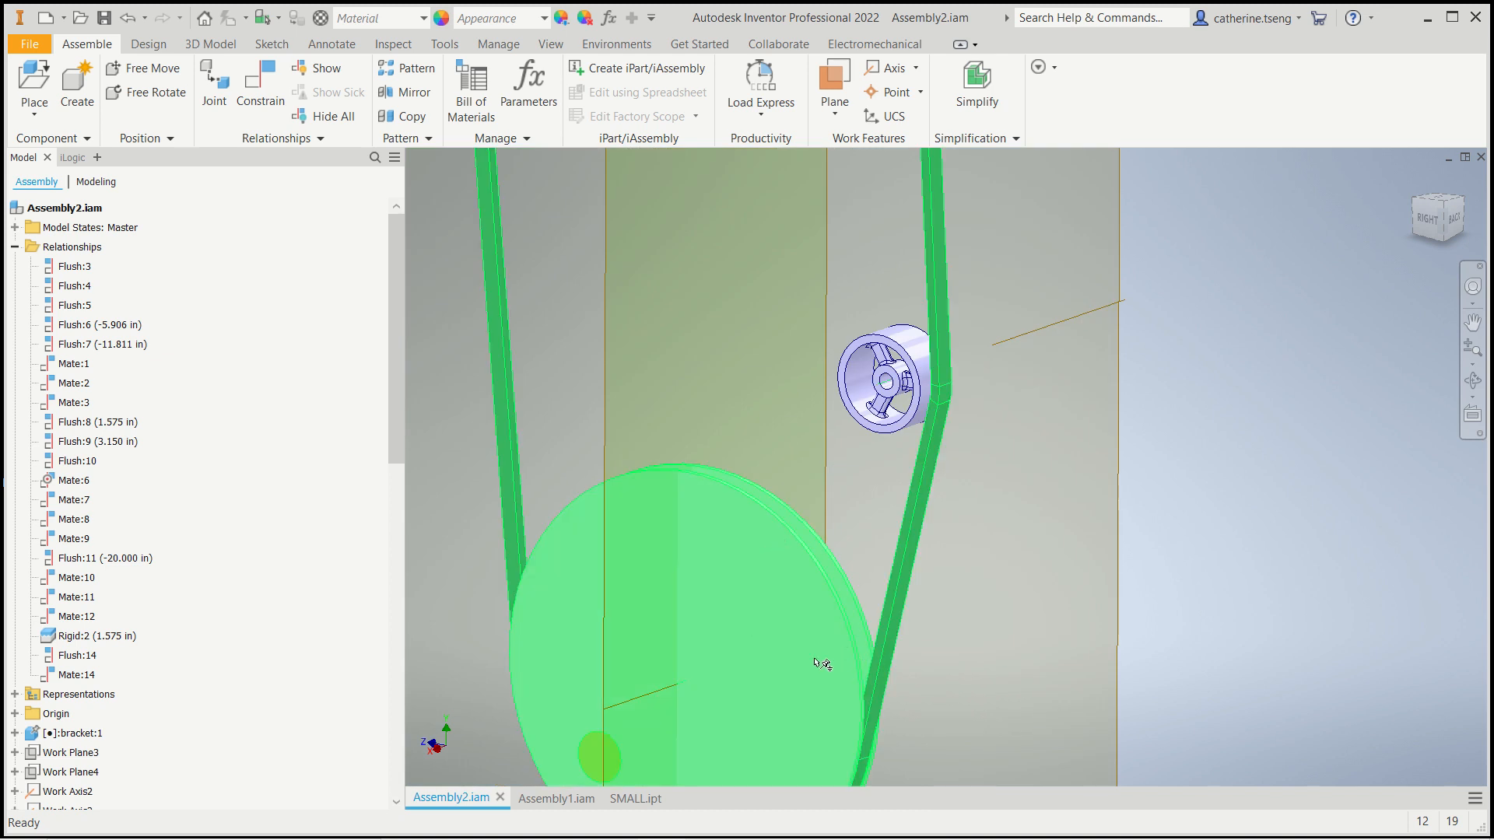
left_click(636, 803)
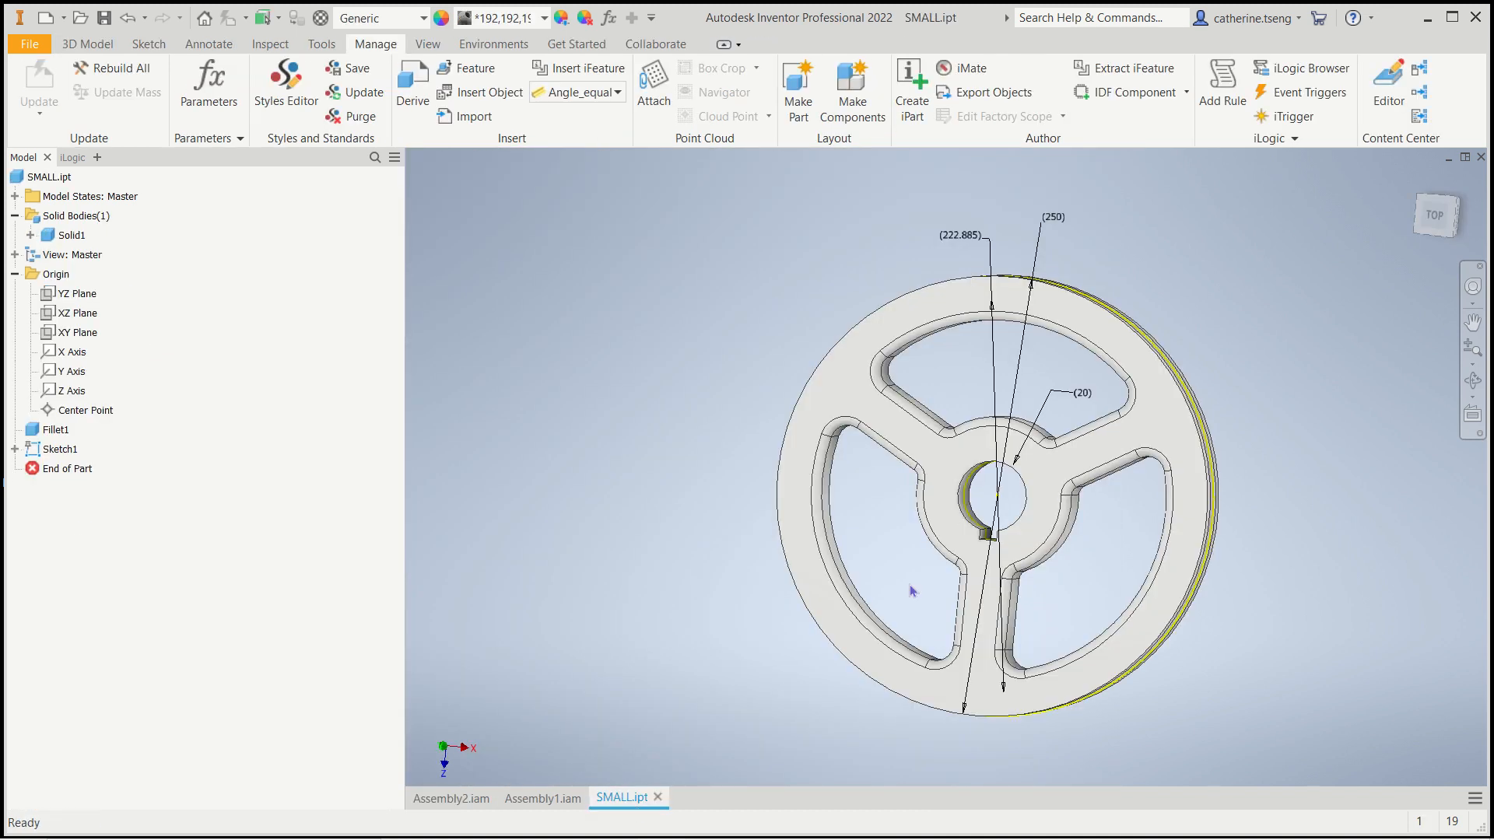
left_click(449, 799)
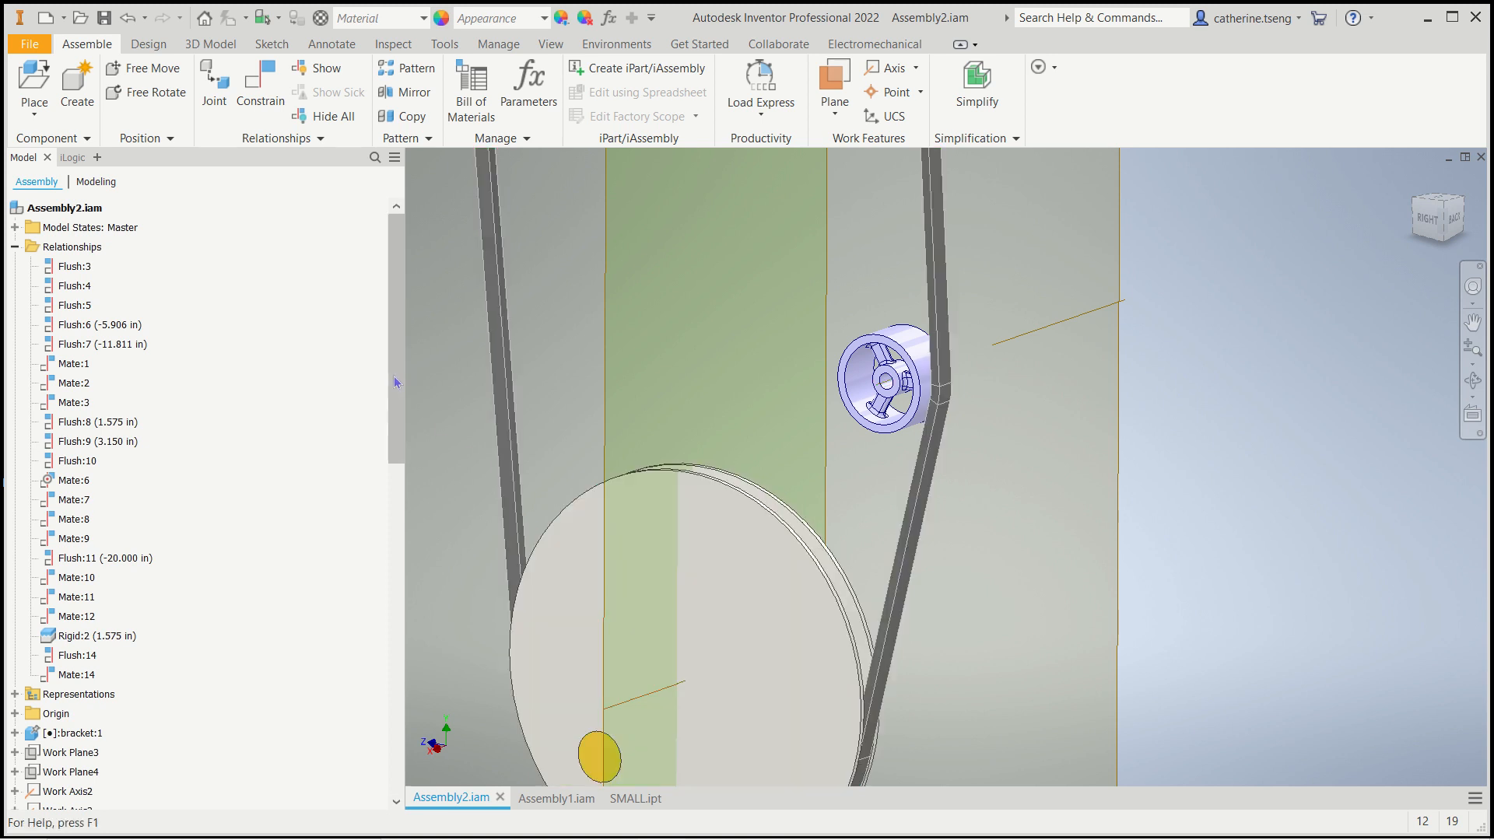
Step: Locate Grooved Pulley2 within the V-Belt transmission component and open it for in-place editing
scroll(76, 801, "down", 10)
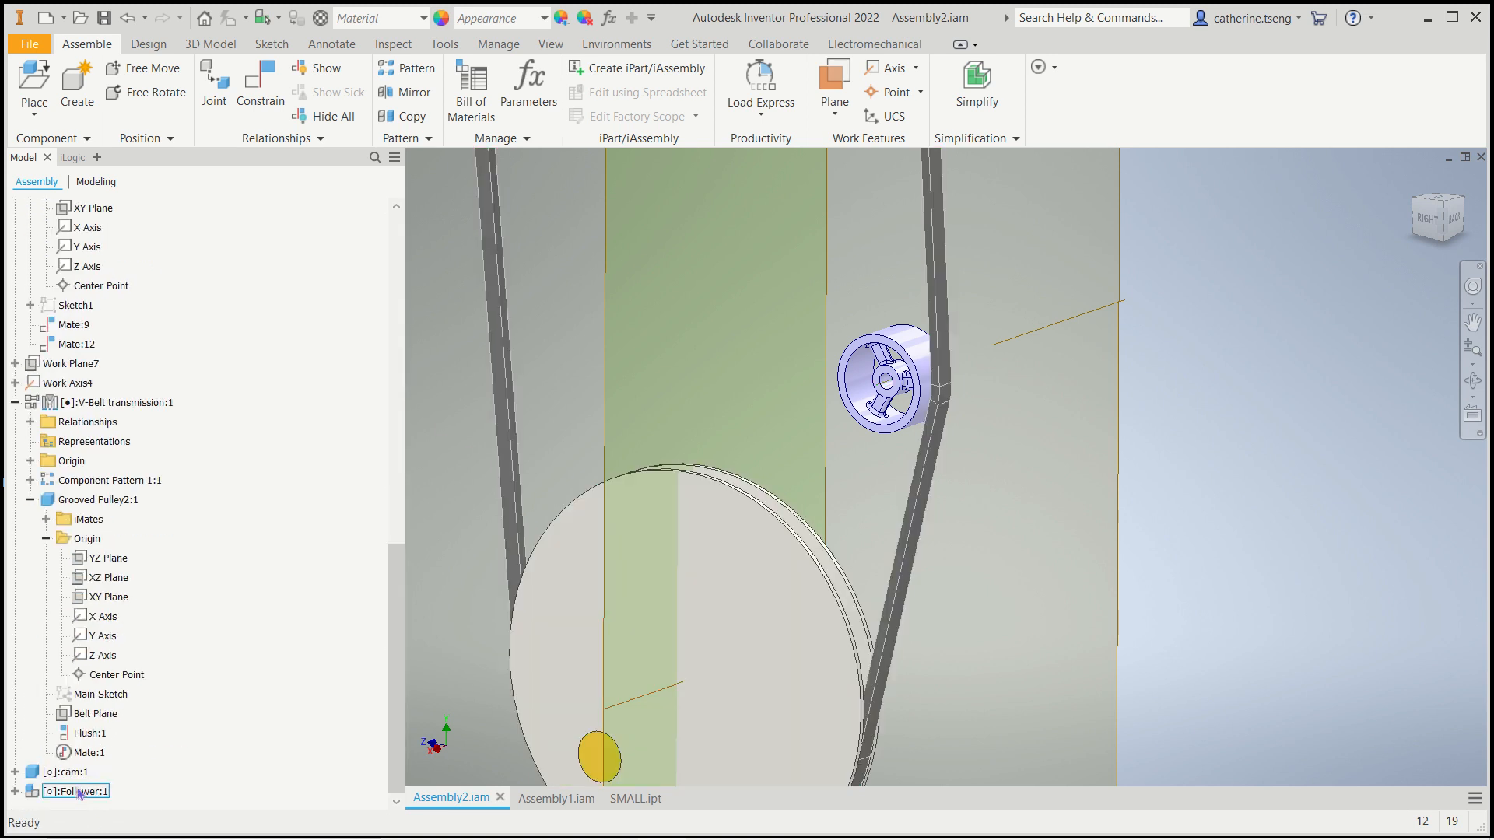
left_click(15, 403)
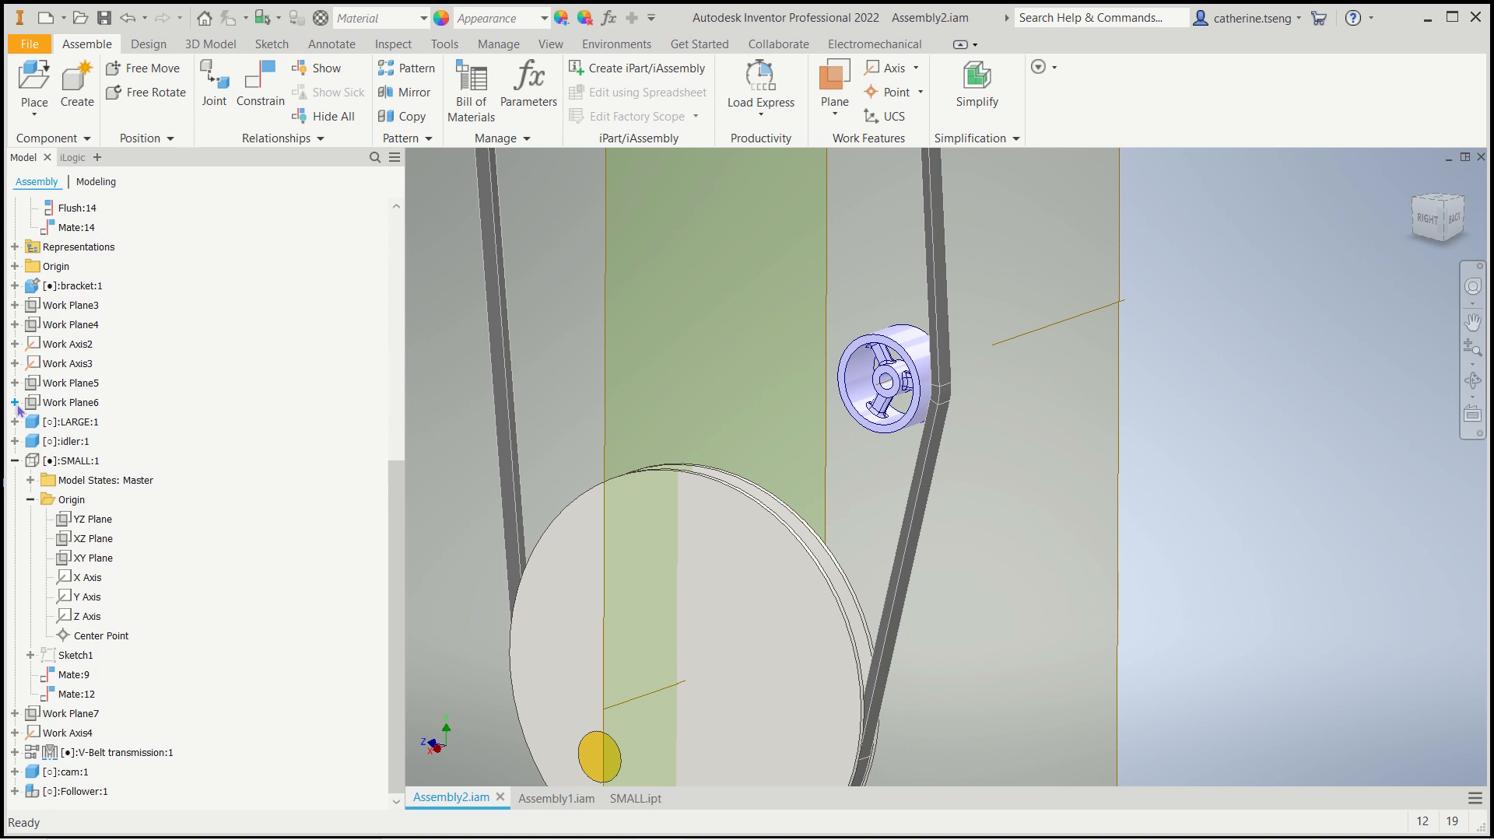
left_click(16, 753)
left_click(87, 540)
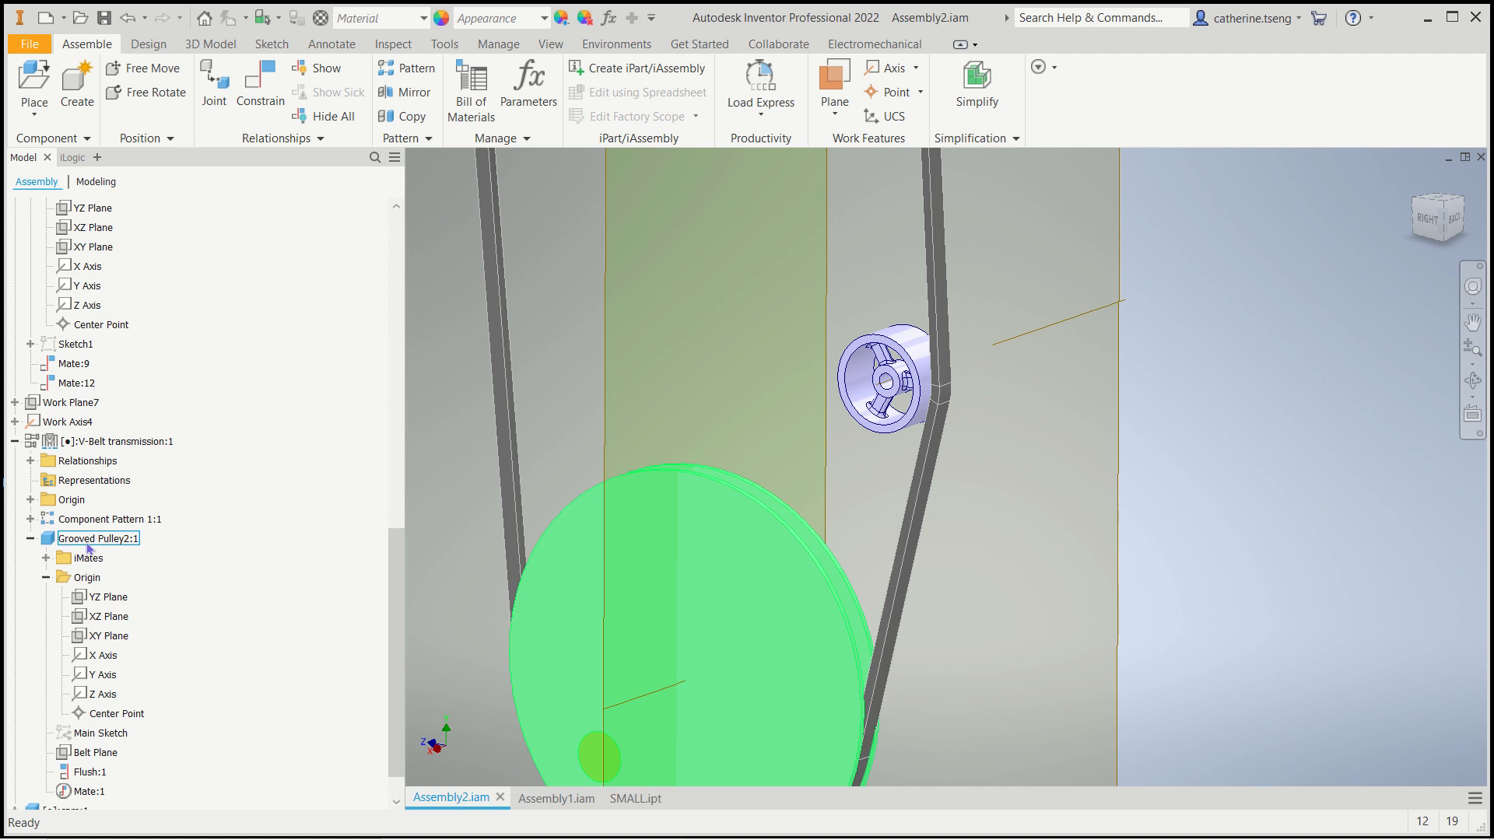
right_click(91, 546)
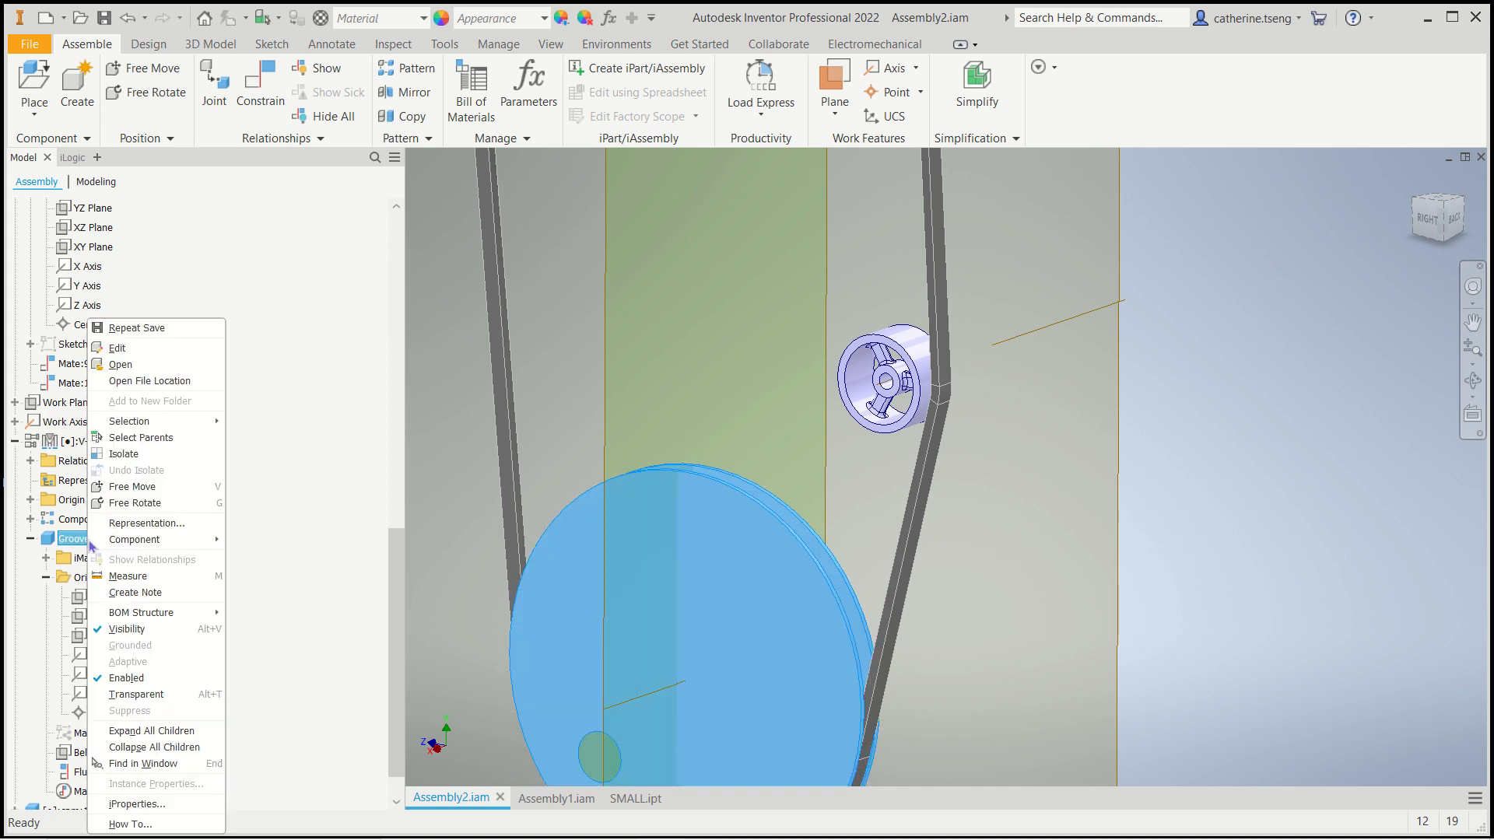
left_click(119, 352)
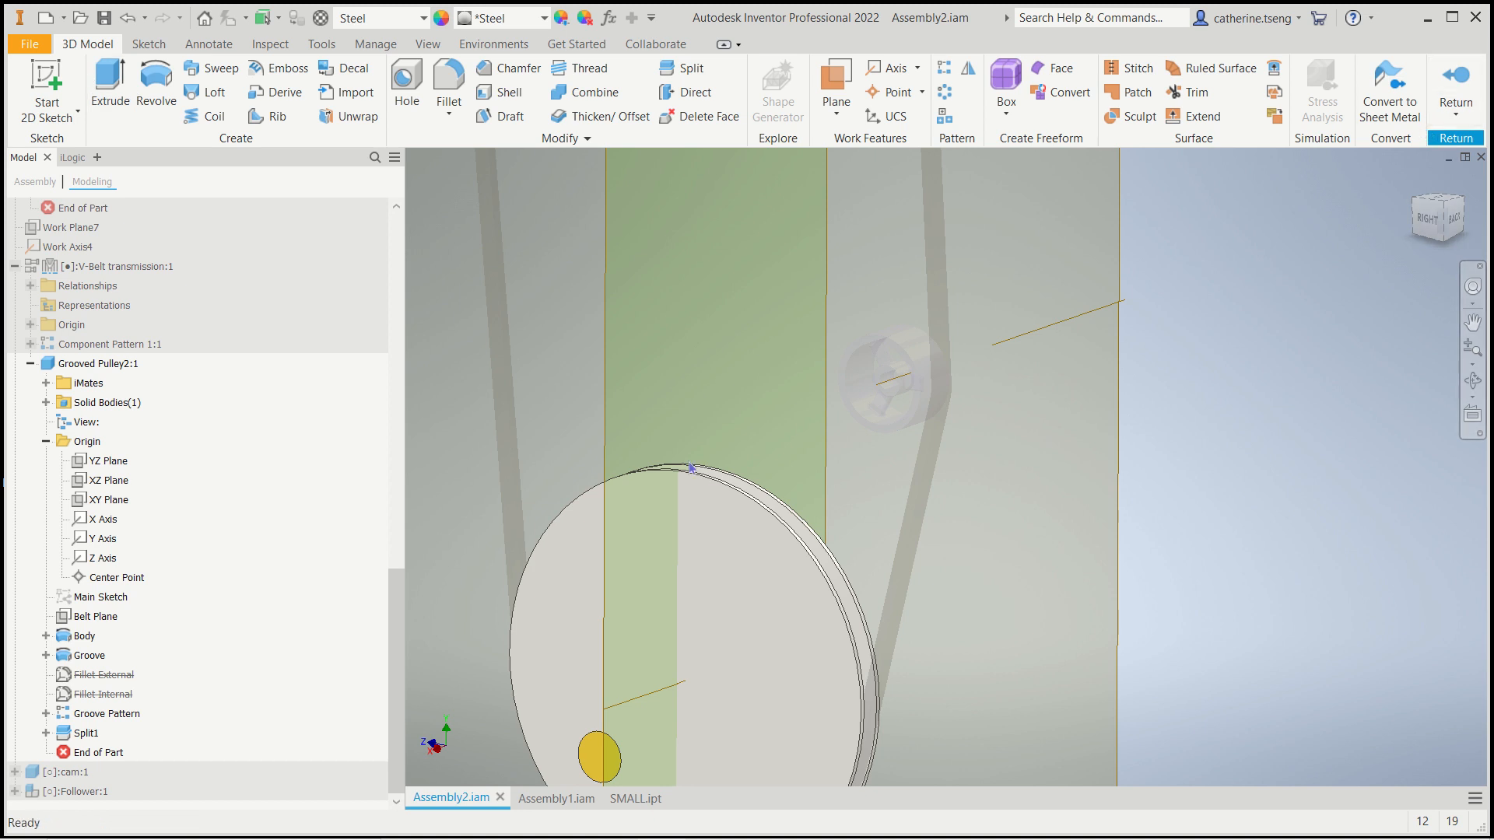
Step: Start a sketch on the front face of the grooved pulley and try projecting its circular outer edge
scroll(883, 706, "down", 4)
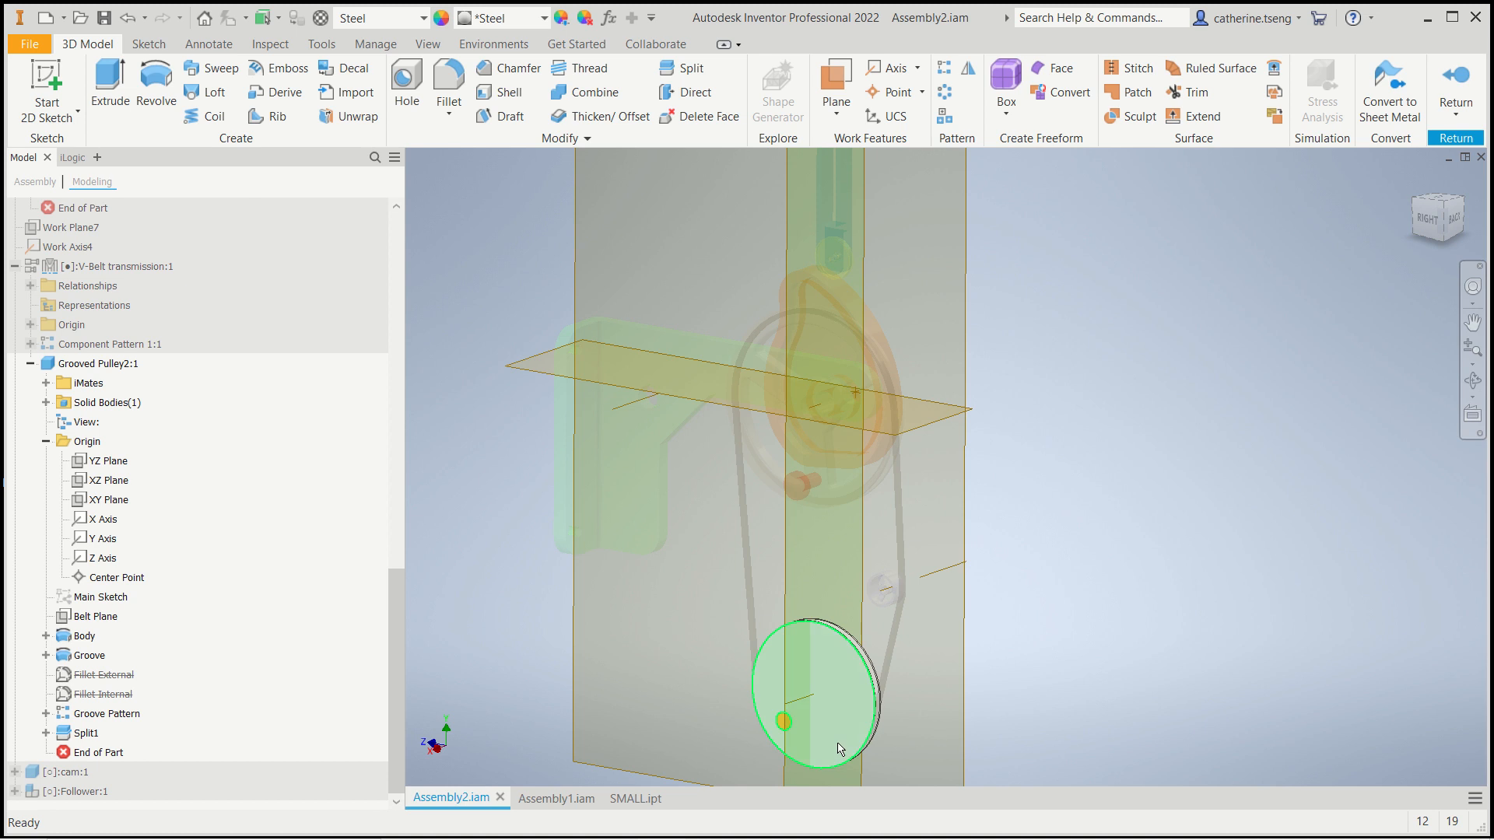
middle_click_drag(1084, 675, 1109, 628)
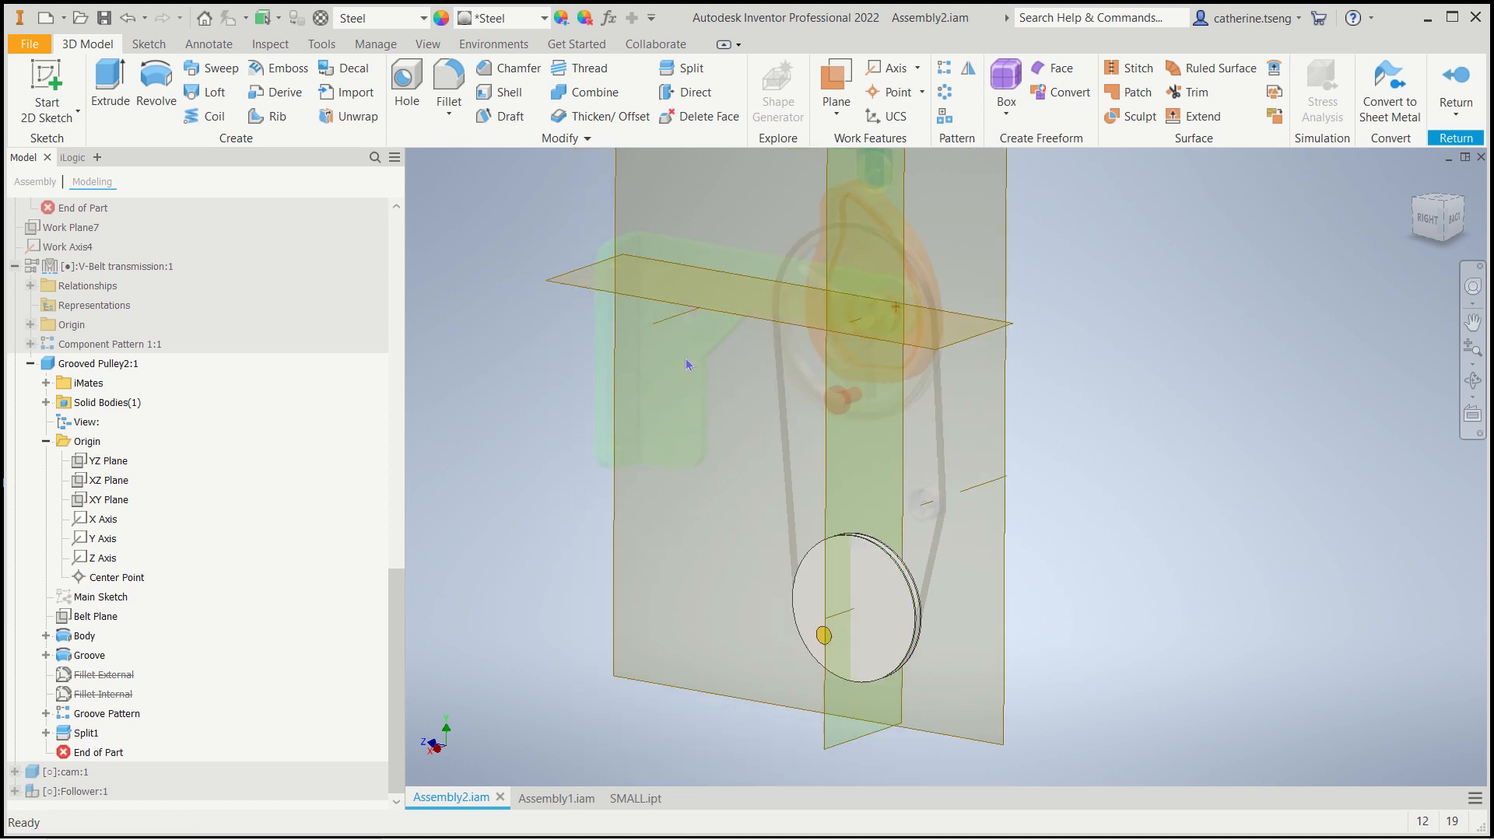
left_click(75, 118)
left_click(871, 579)
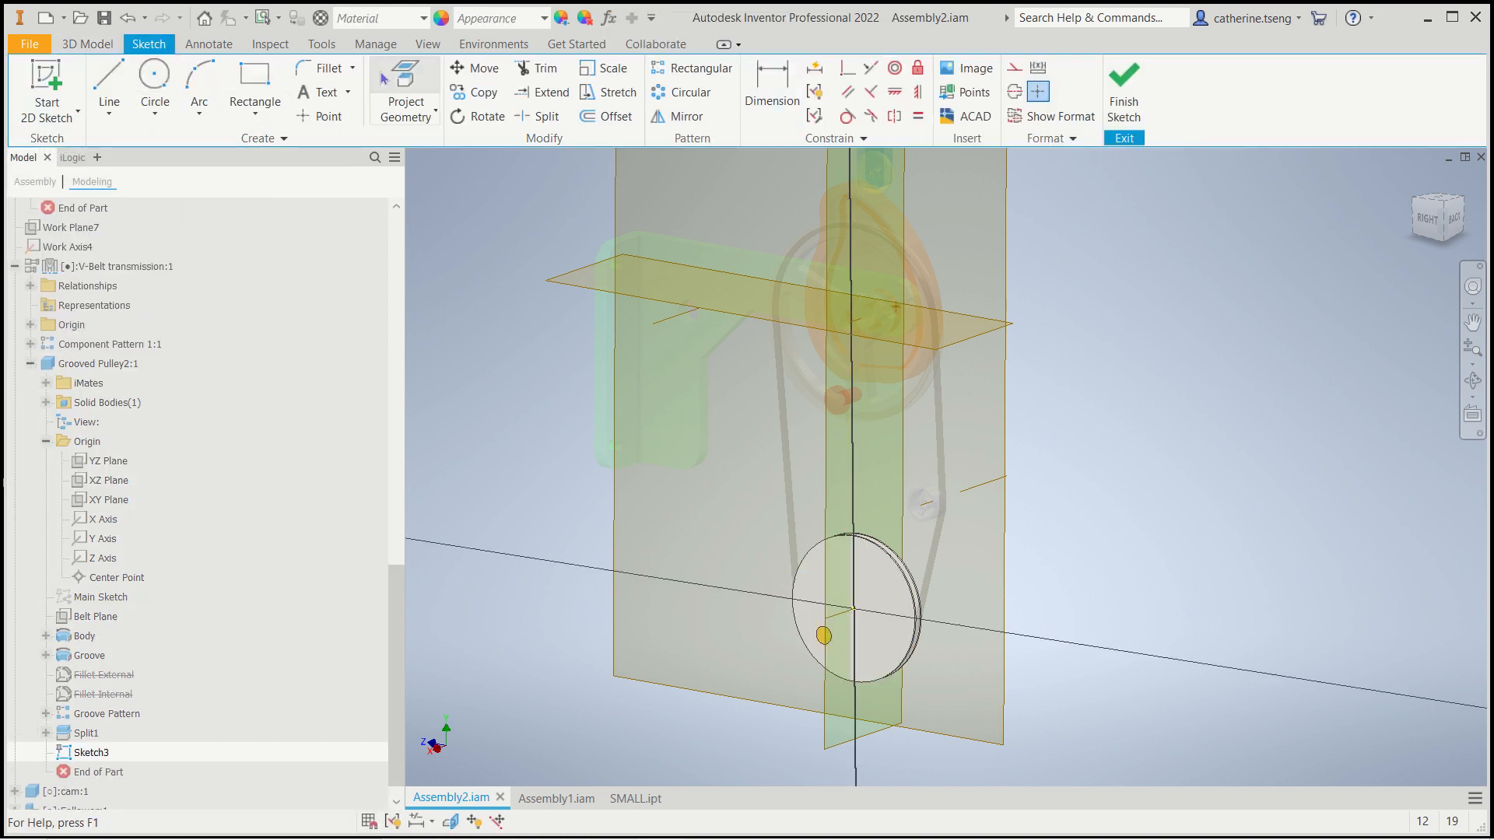
left_click(401, 77)
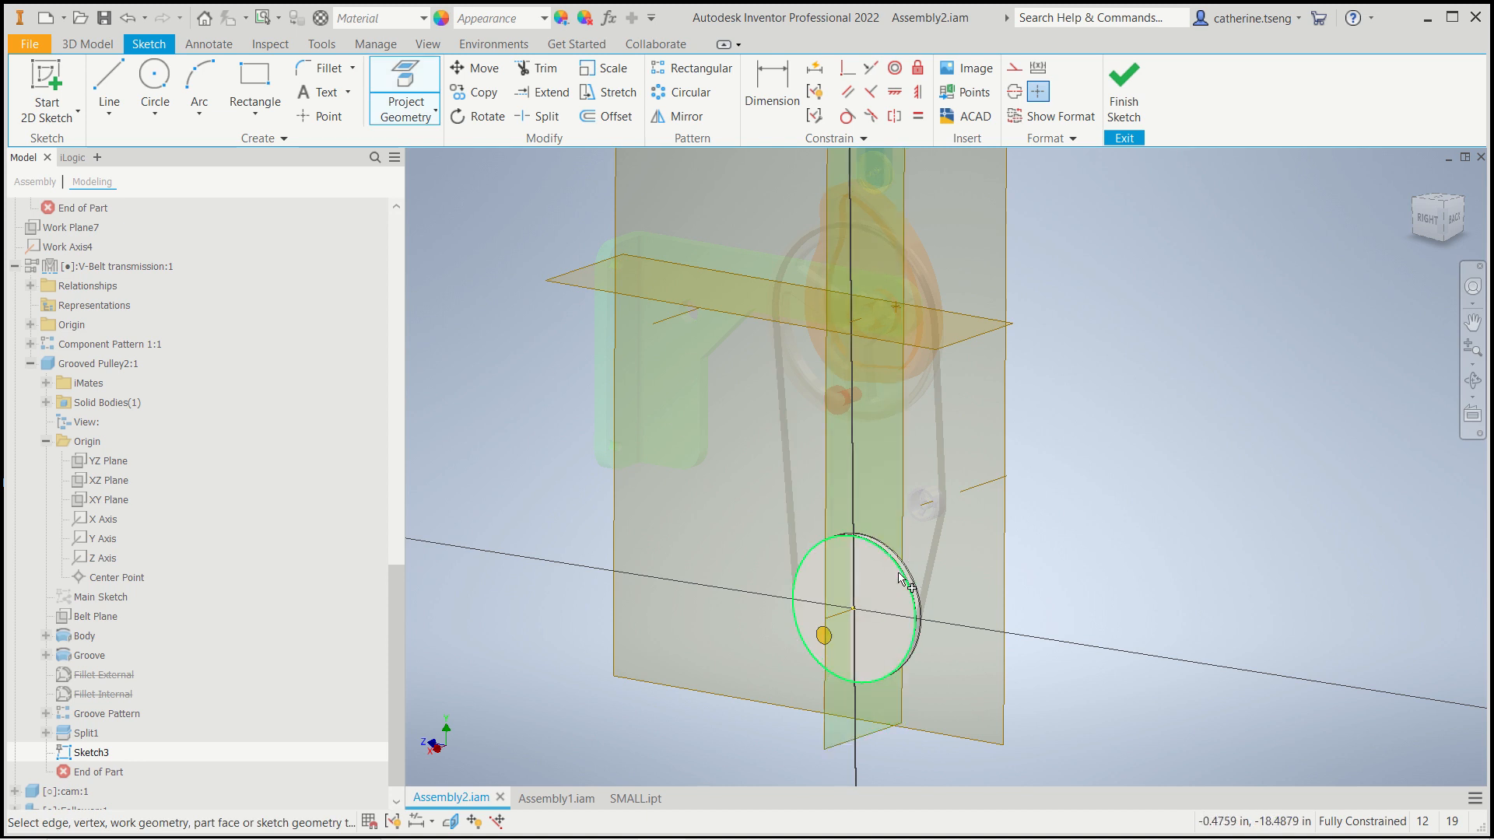
left_click(898, 574)
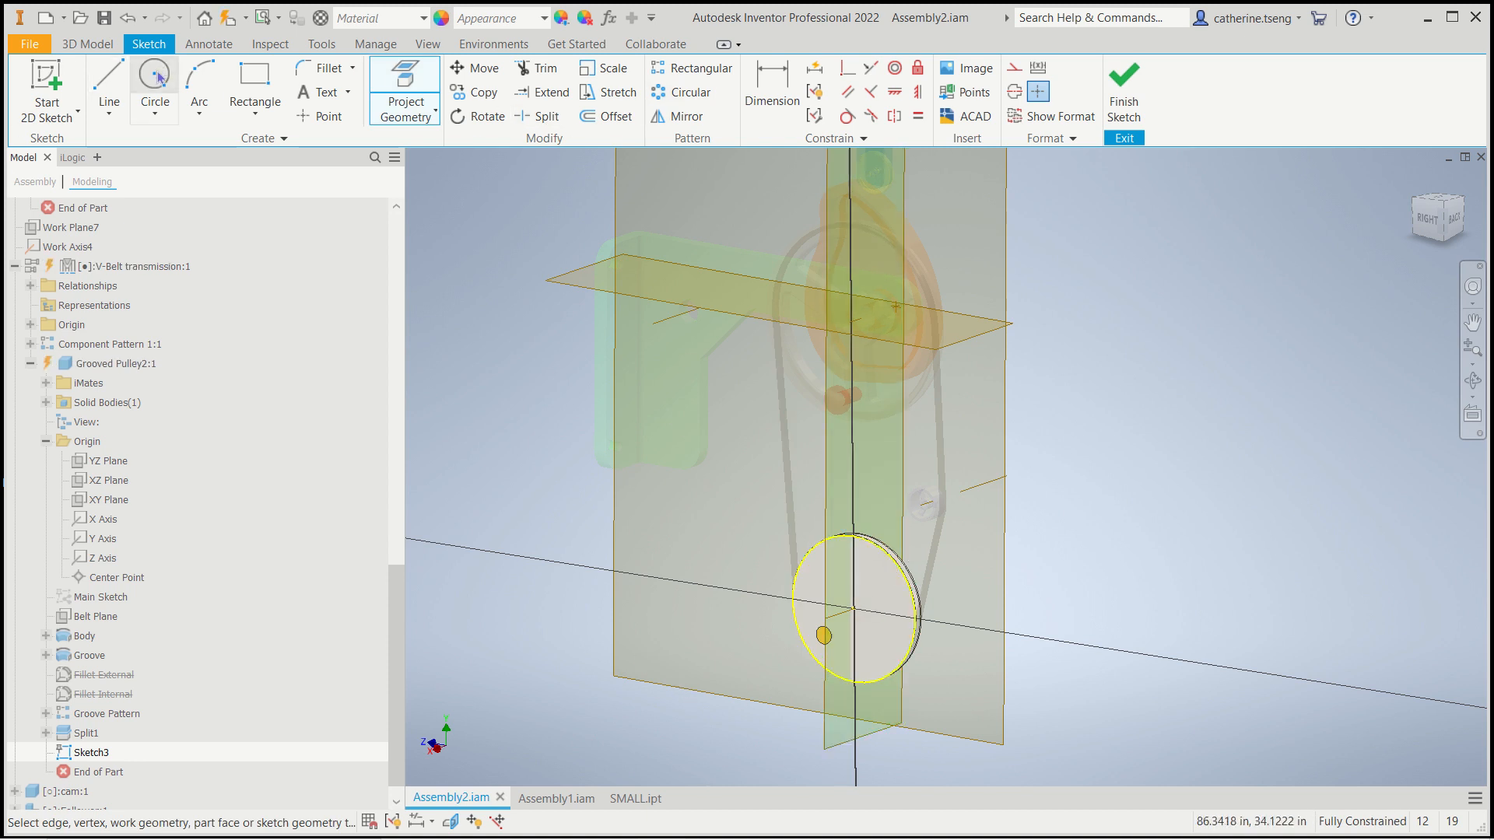
Step: Sketch a circle about 4.04 in in diameter, centred on the sketch origin of the pulley face
key("c")
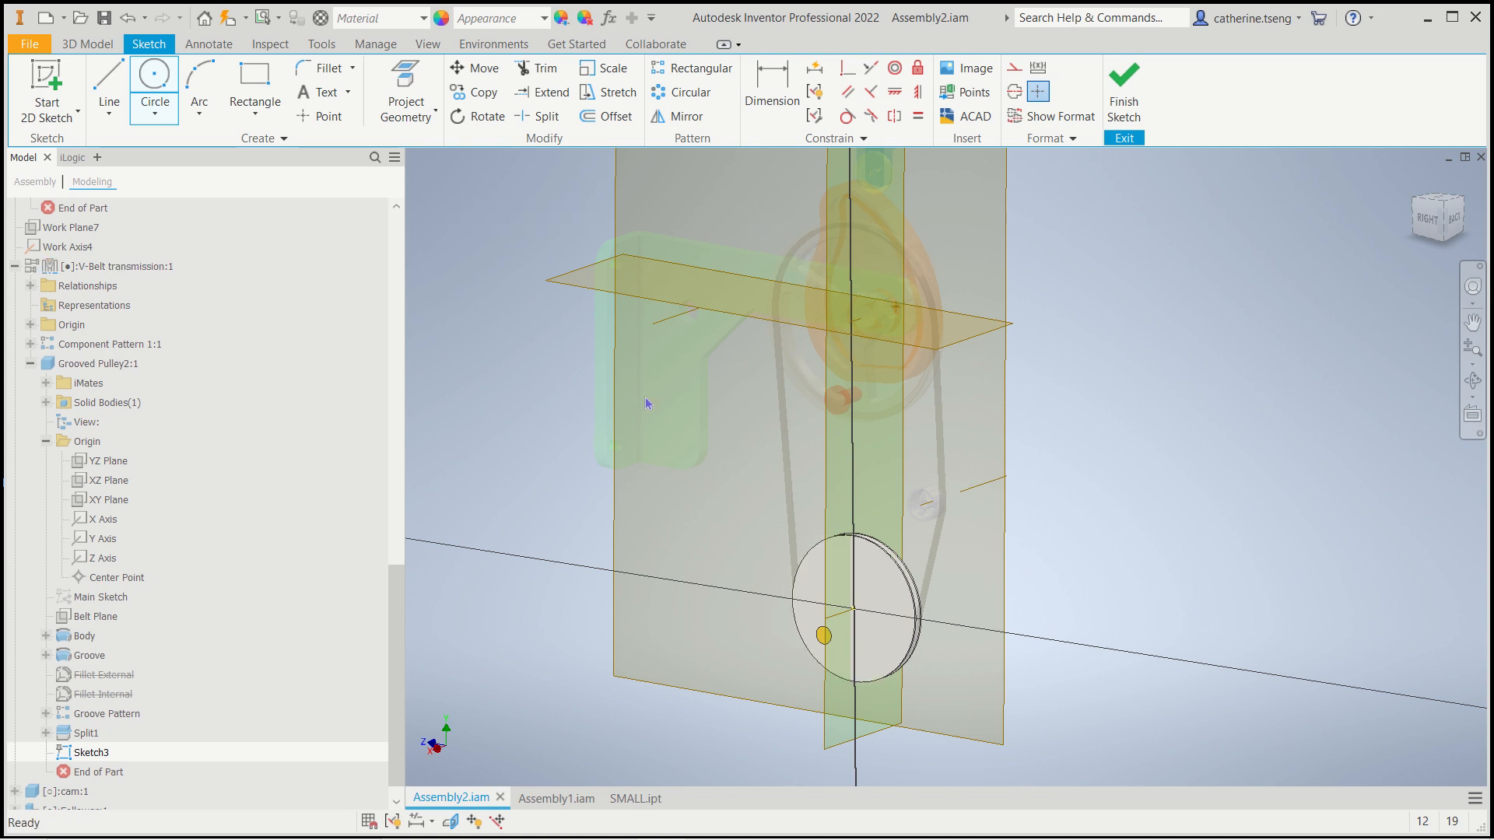
left_click(172, 93)
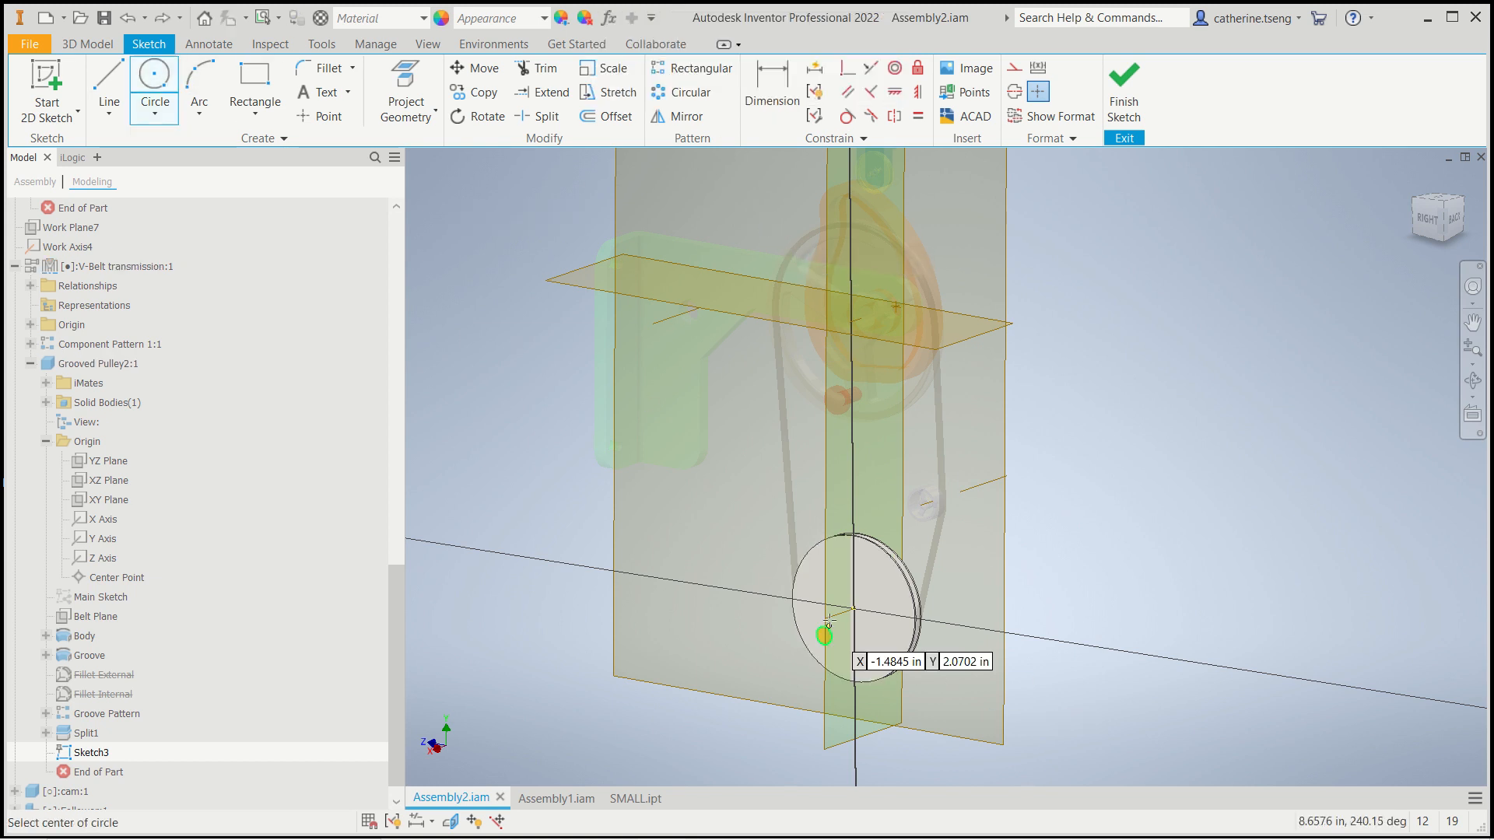
left_click(854, 608)
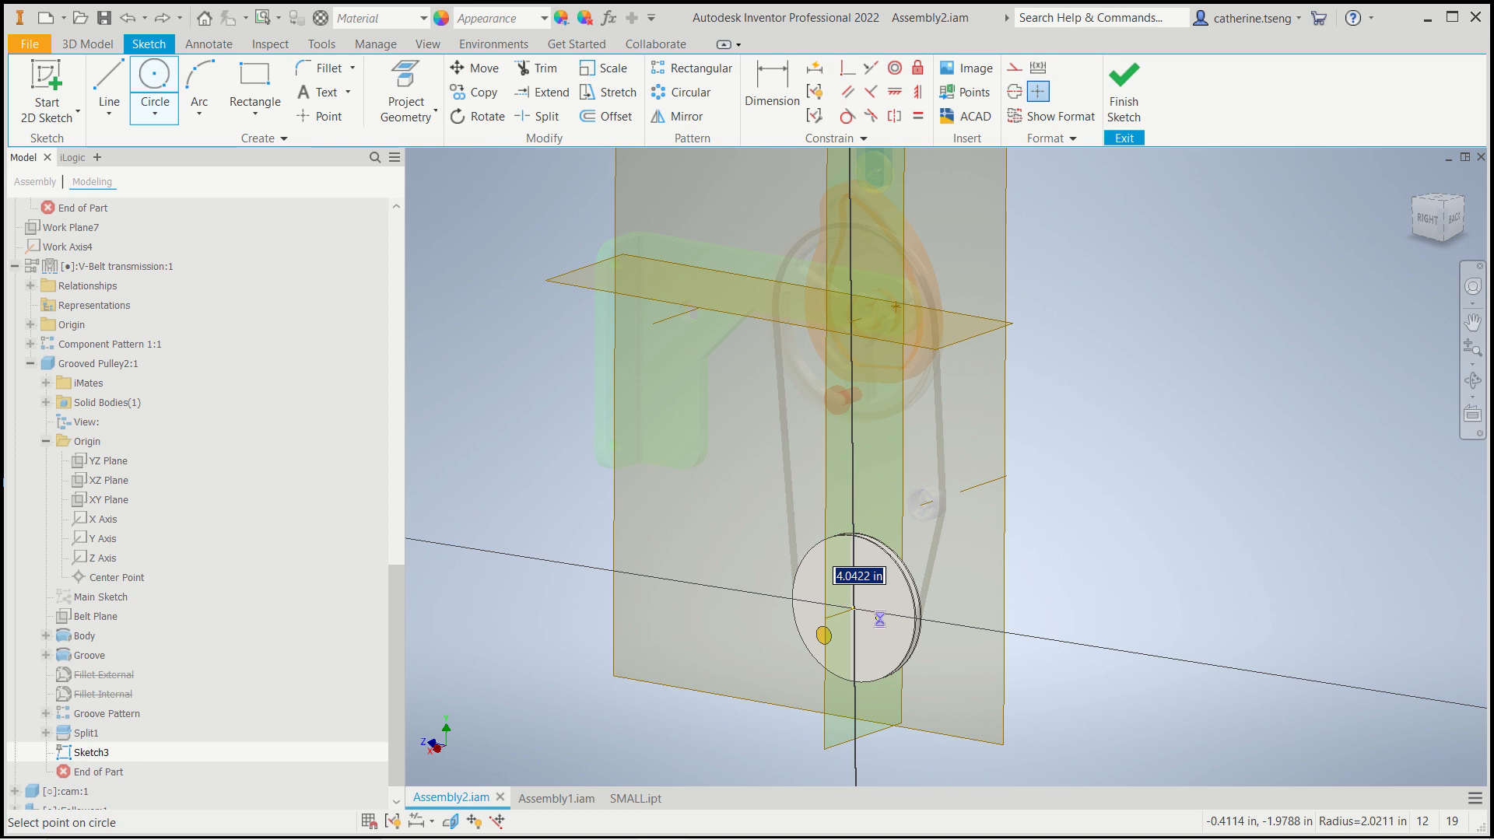
left_click(878, 618)
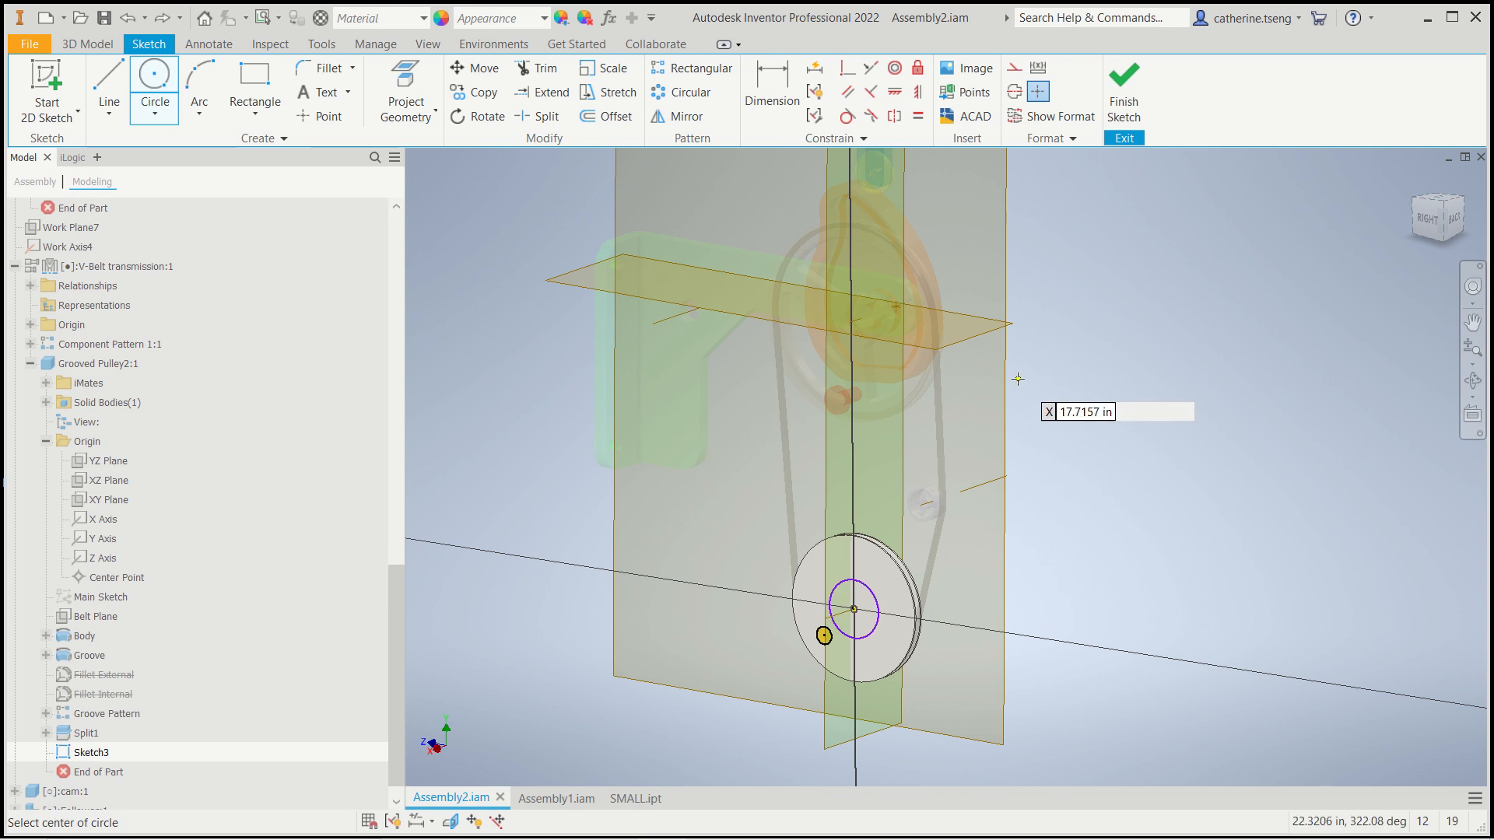
Step: Check the hub bore in SMALL.ipt for reference, return to the Assembly2.iam sketch, and dimension the circle's diameter to 2 in
left_click(647, 800)
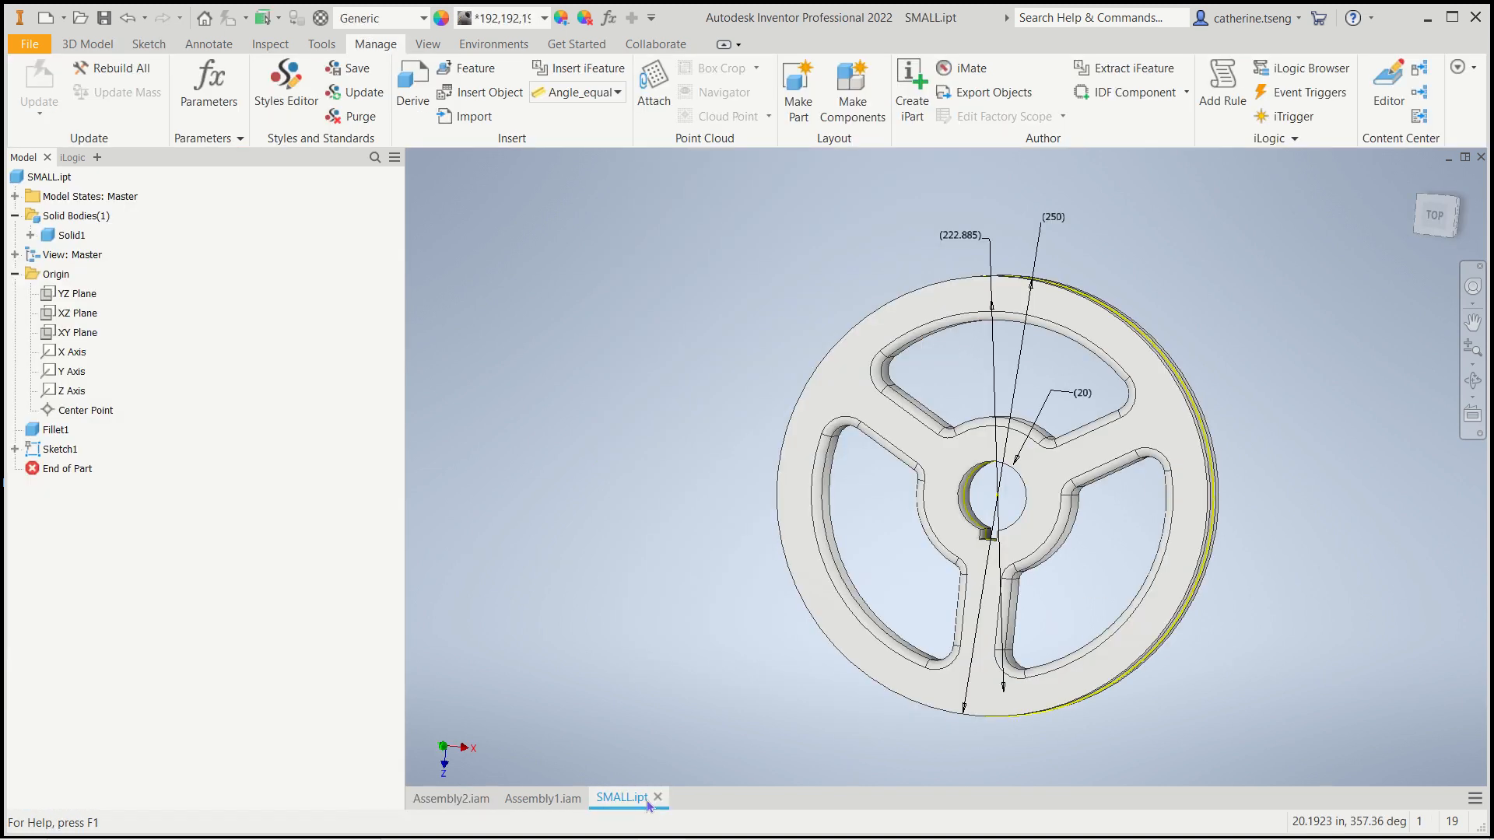
left_click(471, 800)
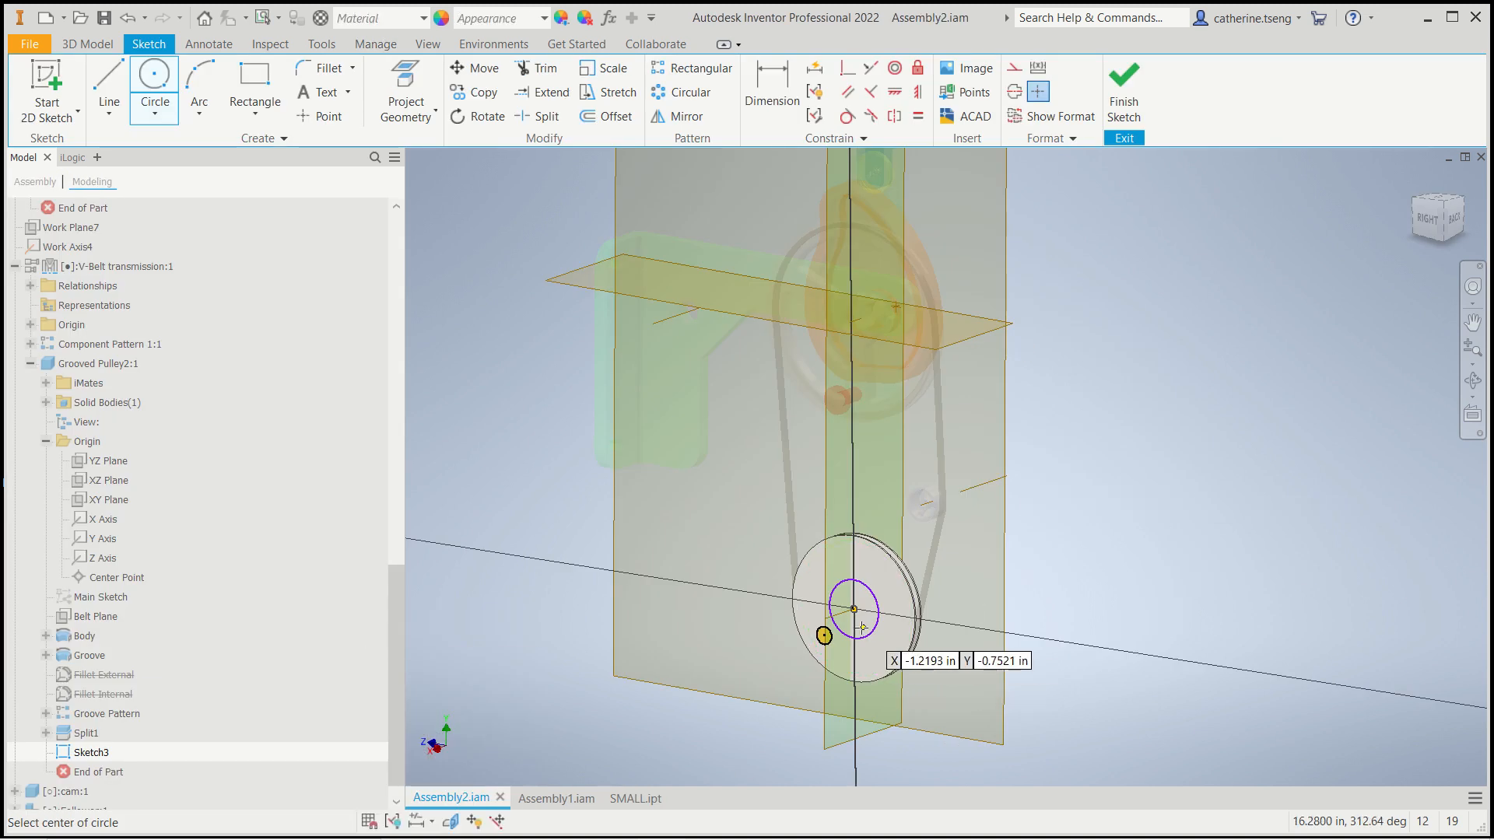
scroll(862, 627, "up", 5)
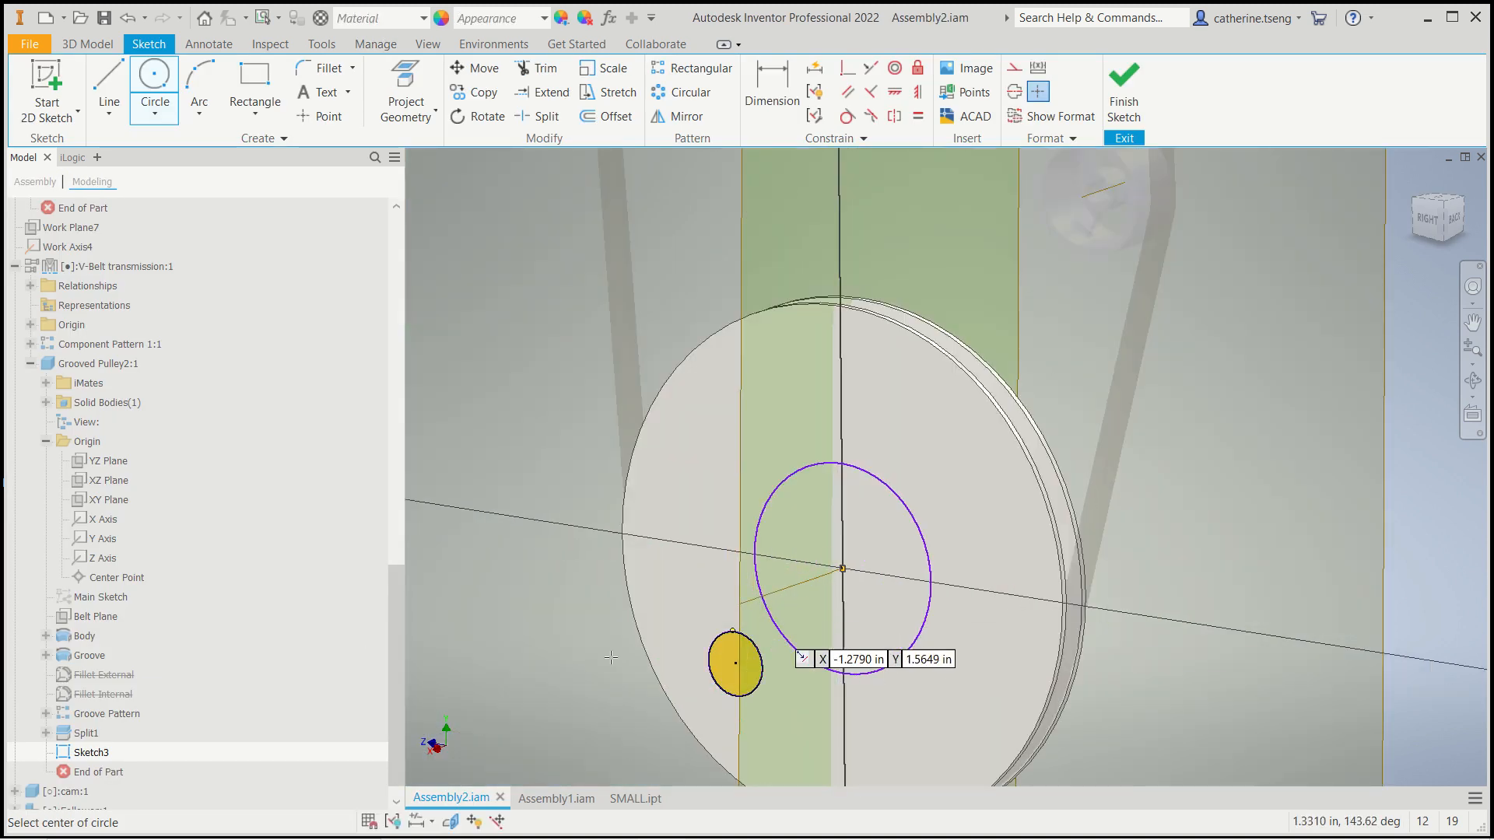
left_click(792, 120)
left_click(898, 504)
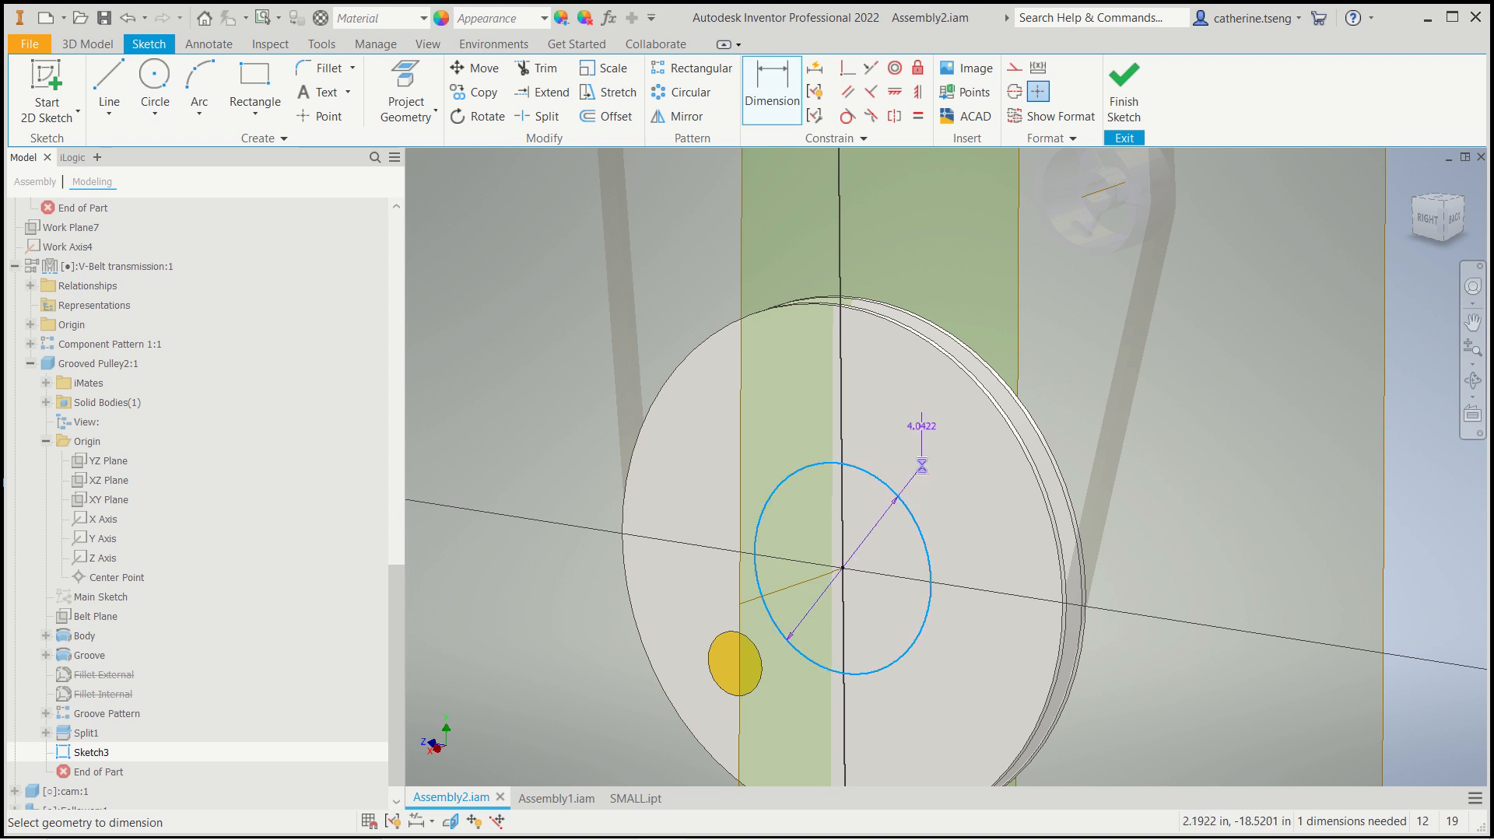
left_click(922, 466)
left_click(965, 538)
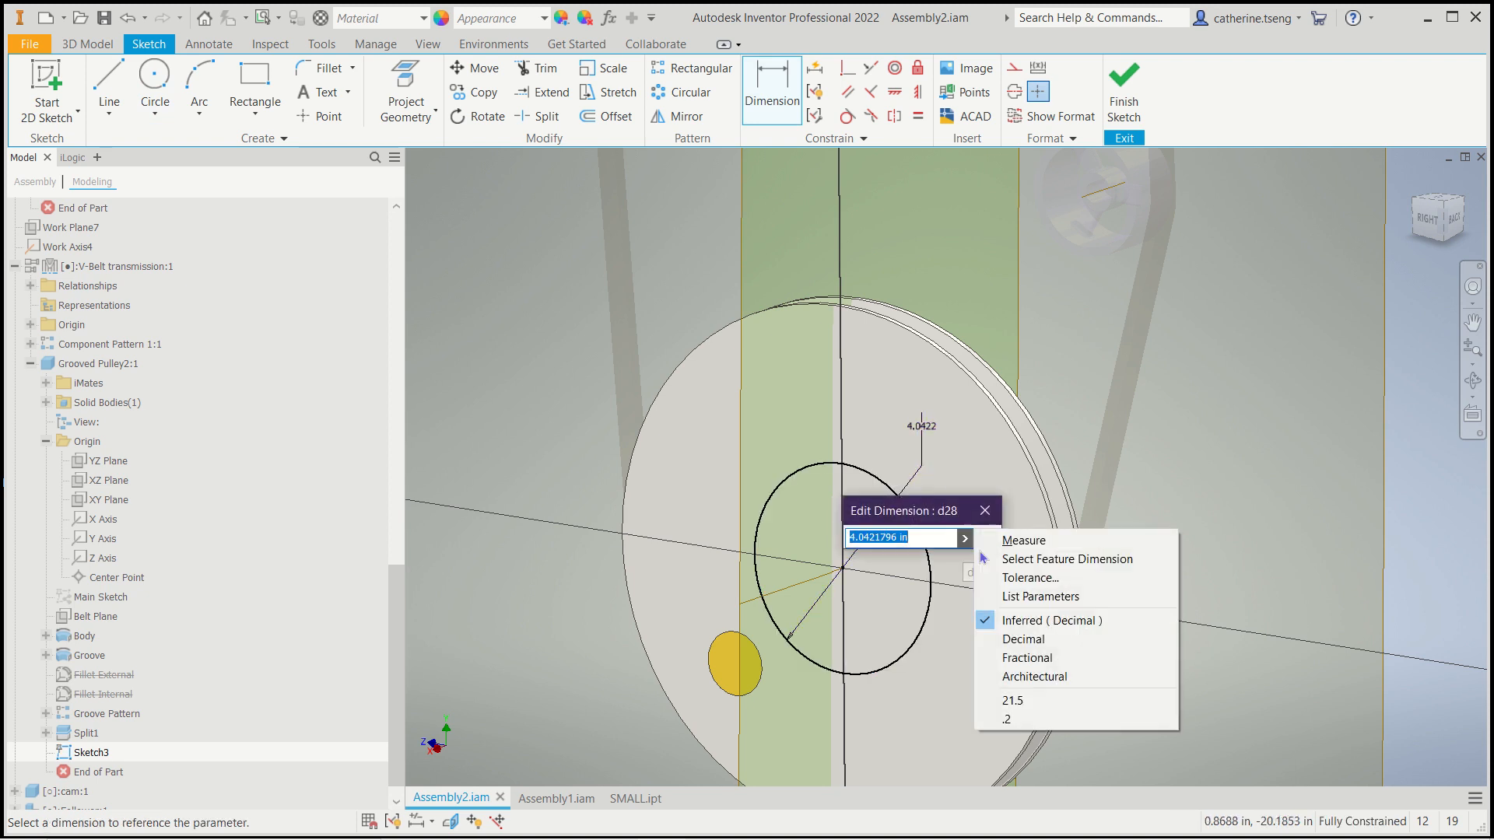
left_click(1025, 597)
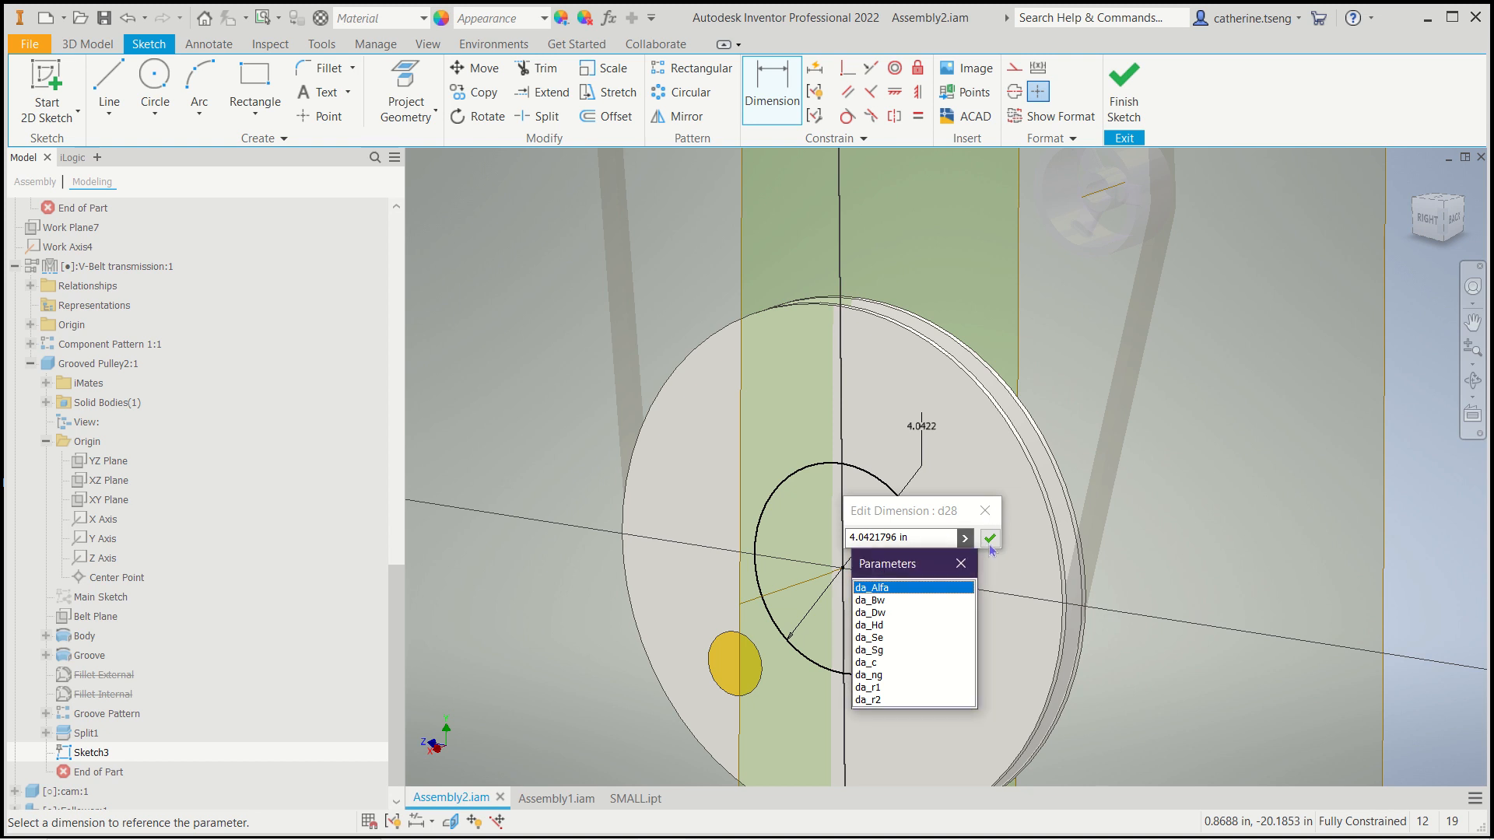
left_click(970, 564)
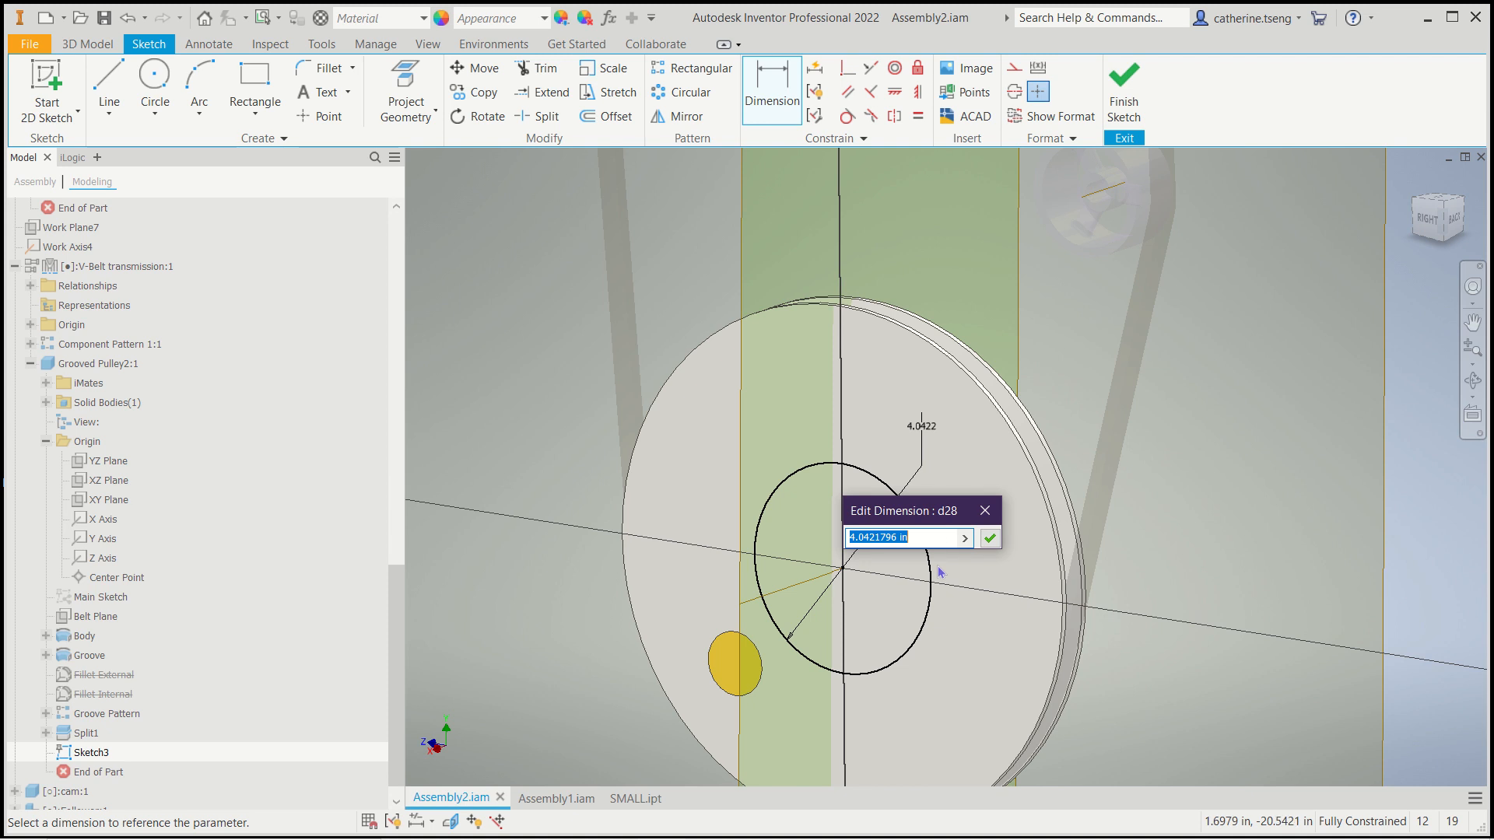
type("2")
key("Return")
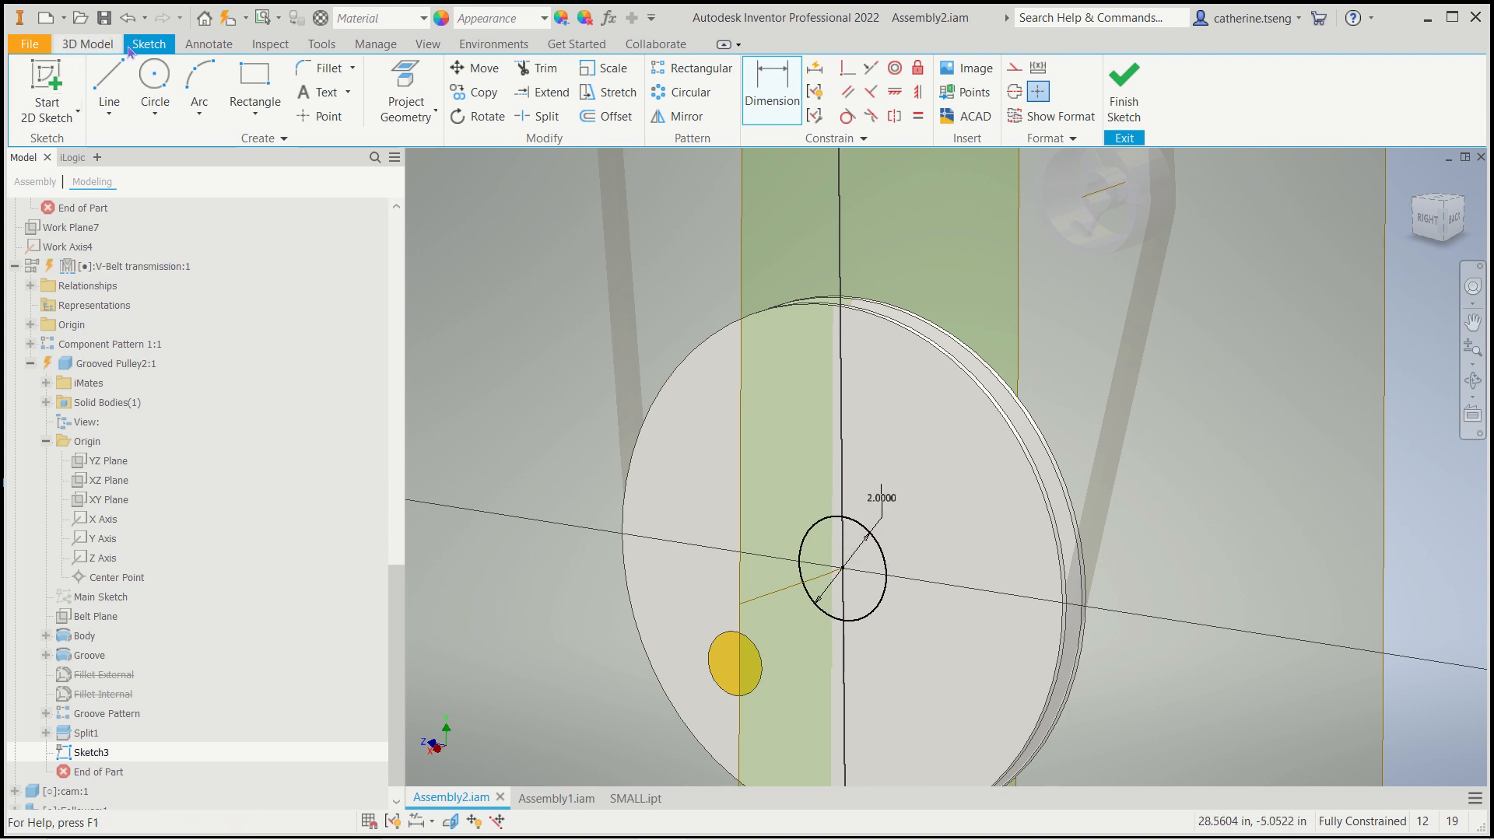
Step: Extrude the circle as a Through All cut to bore the pulley's centre, and return to the assembly
left_click(109, 45)
left_click(134, 101)
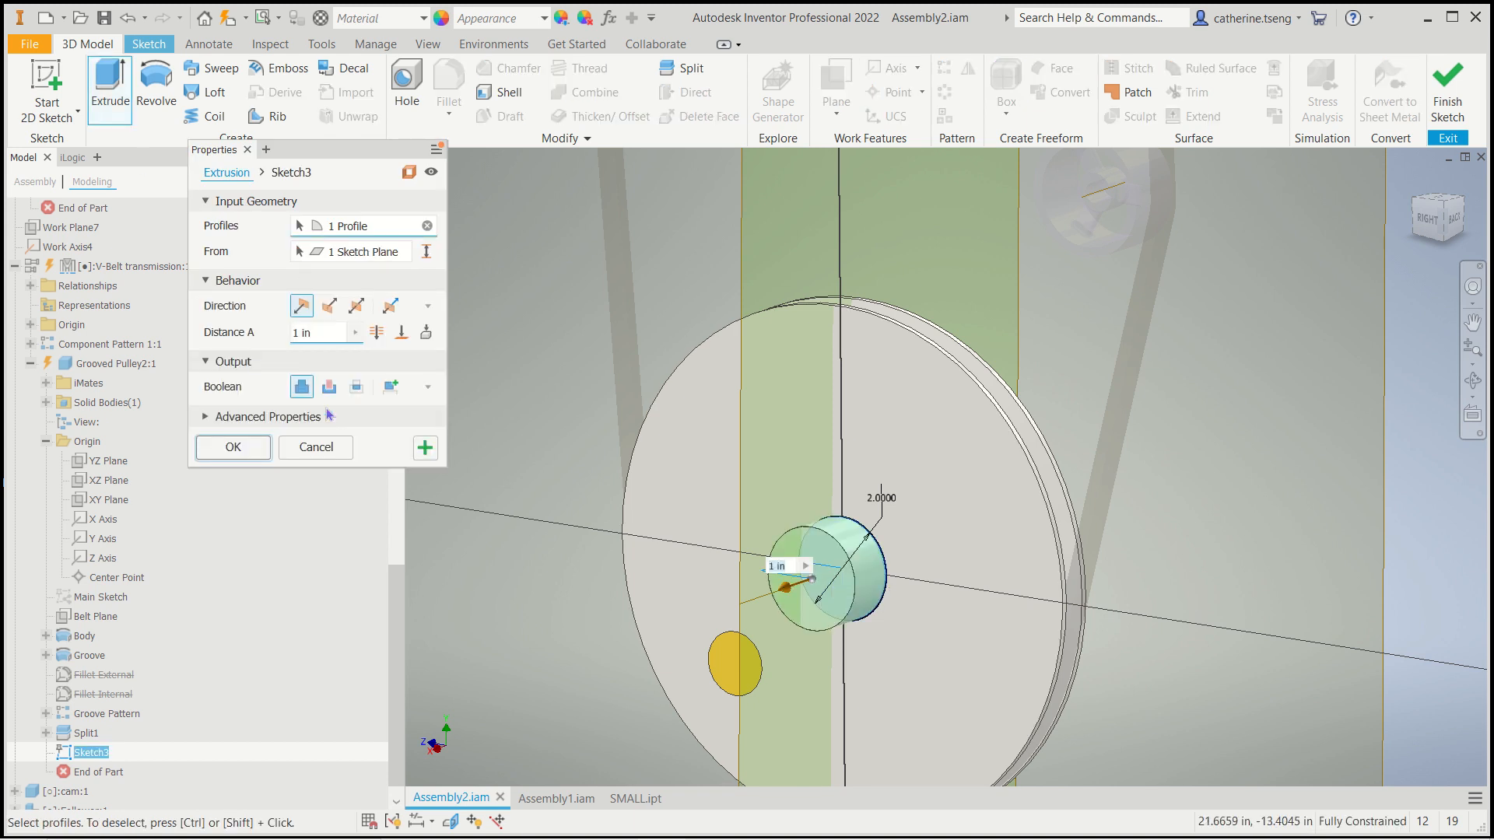
left_click(329, 387)
left_click(376, 332)
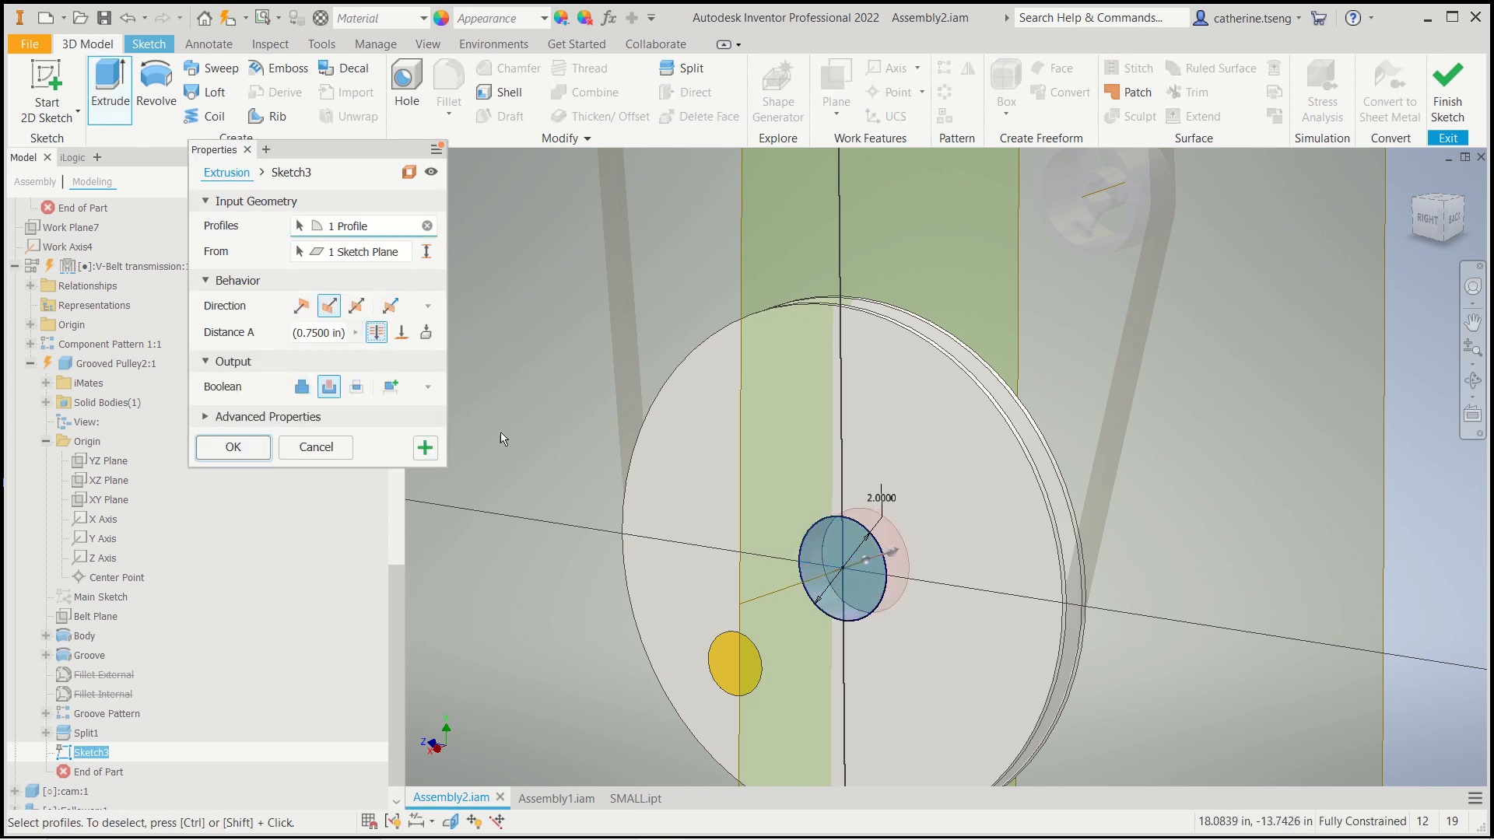
left_click(233, 447)
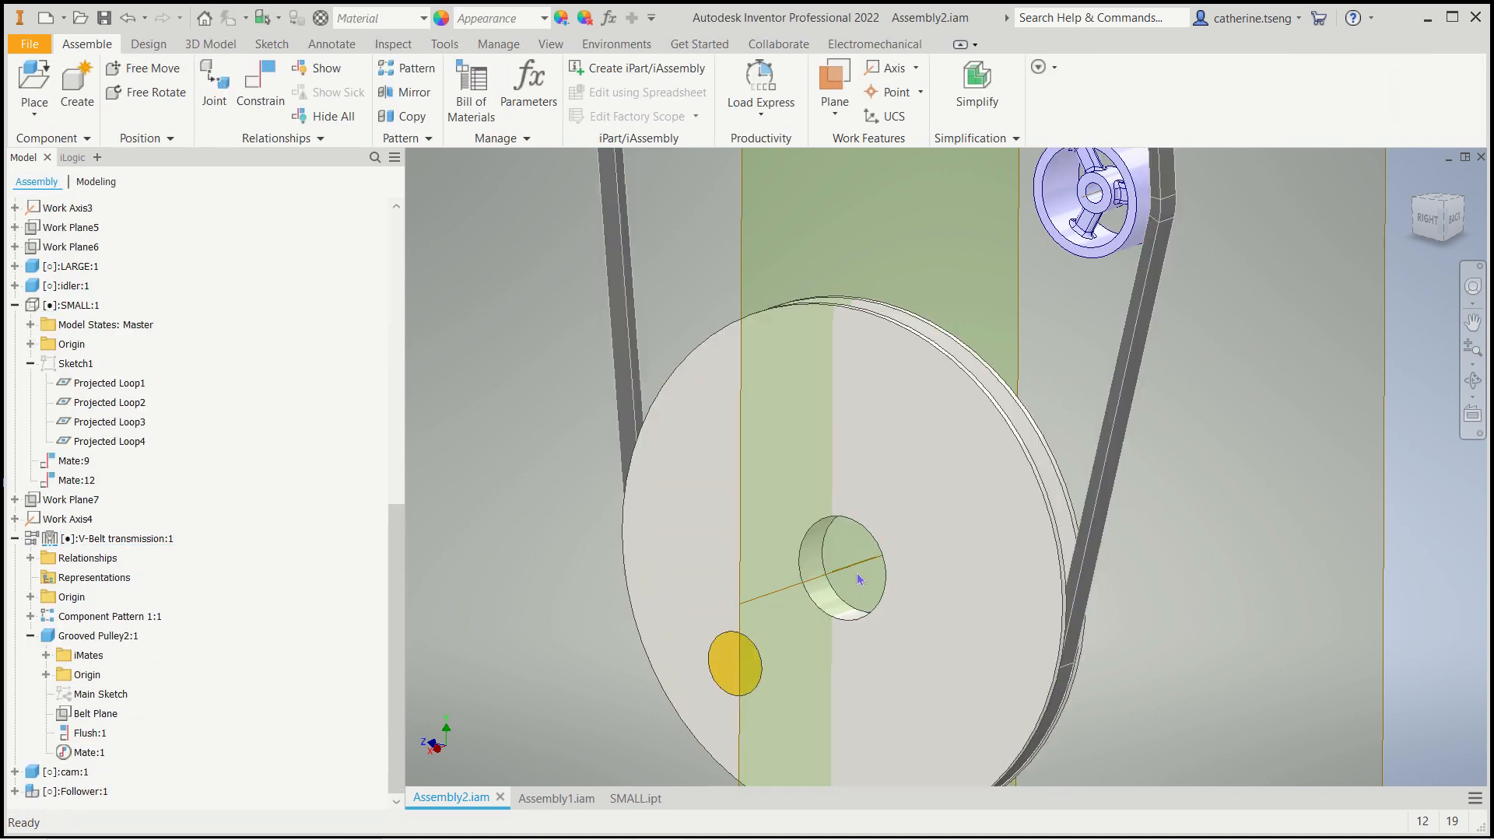
Step: Examine the bored pulley within the whole assembly, compare it with SMALL.ipt, and return to Assembly2.iam
scroll(702, 570, "down", 9)
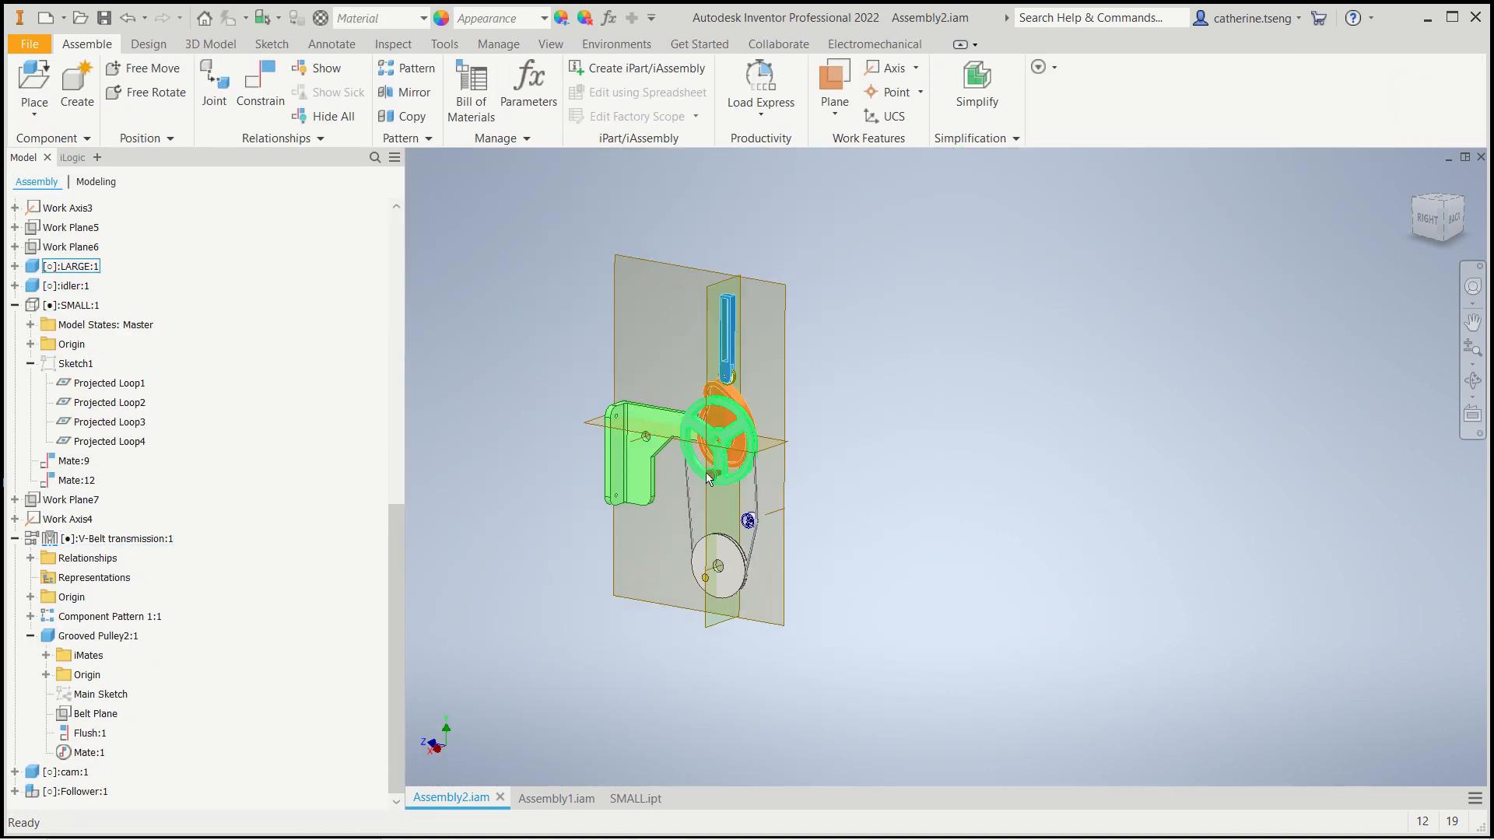
scroll(709, 479, "up", 6)
scroll(980, 592, "down", 3)
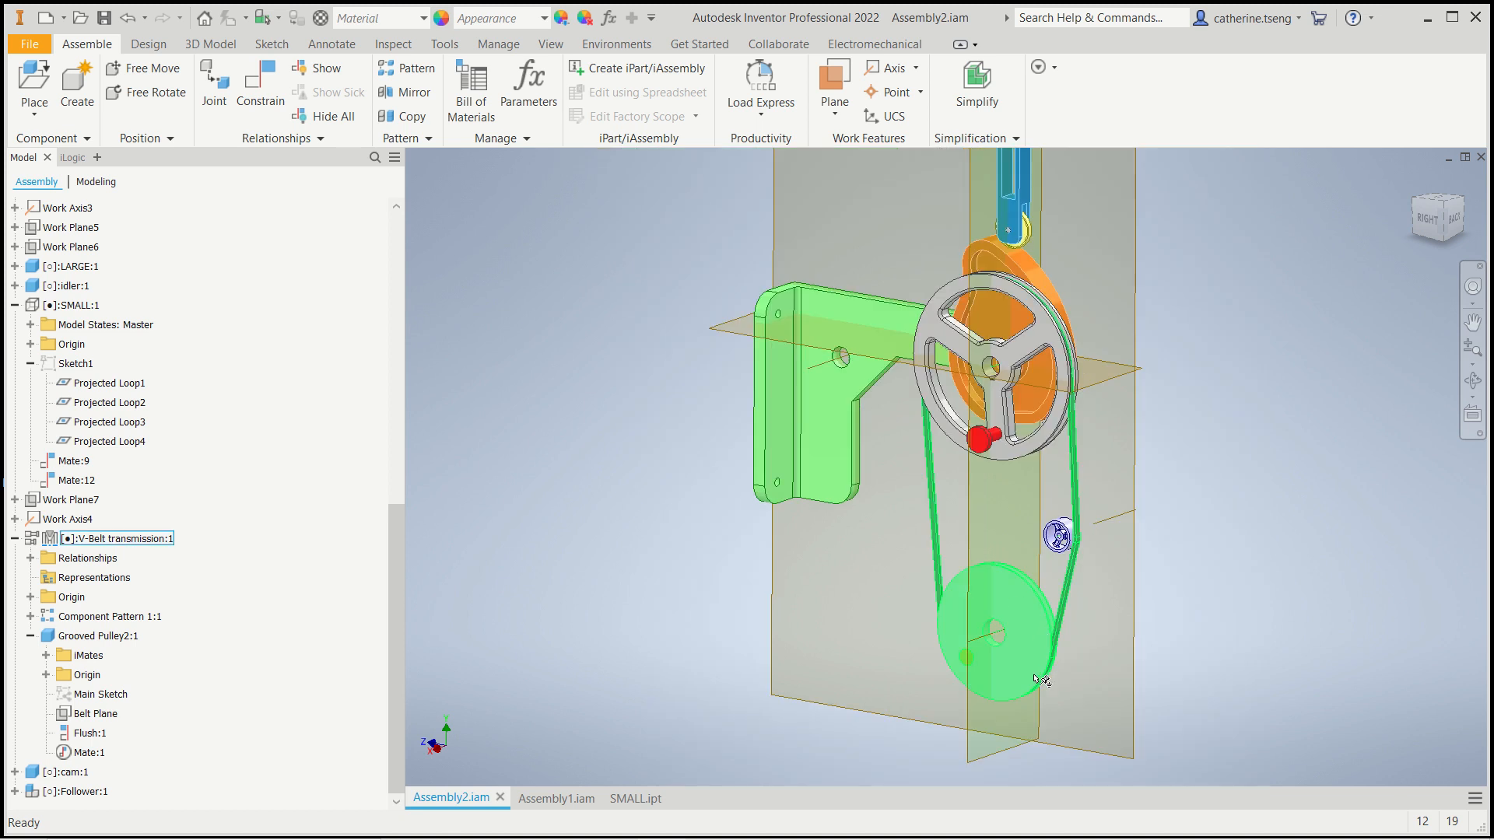
left_click(647, 806)
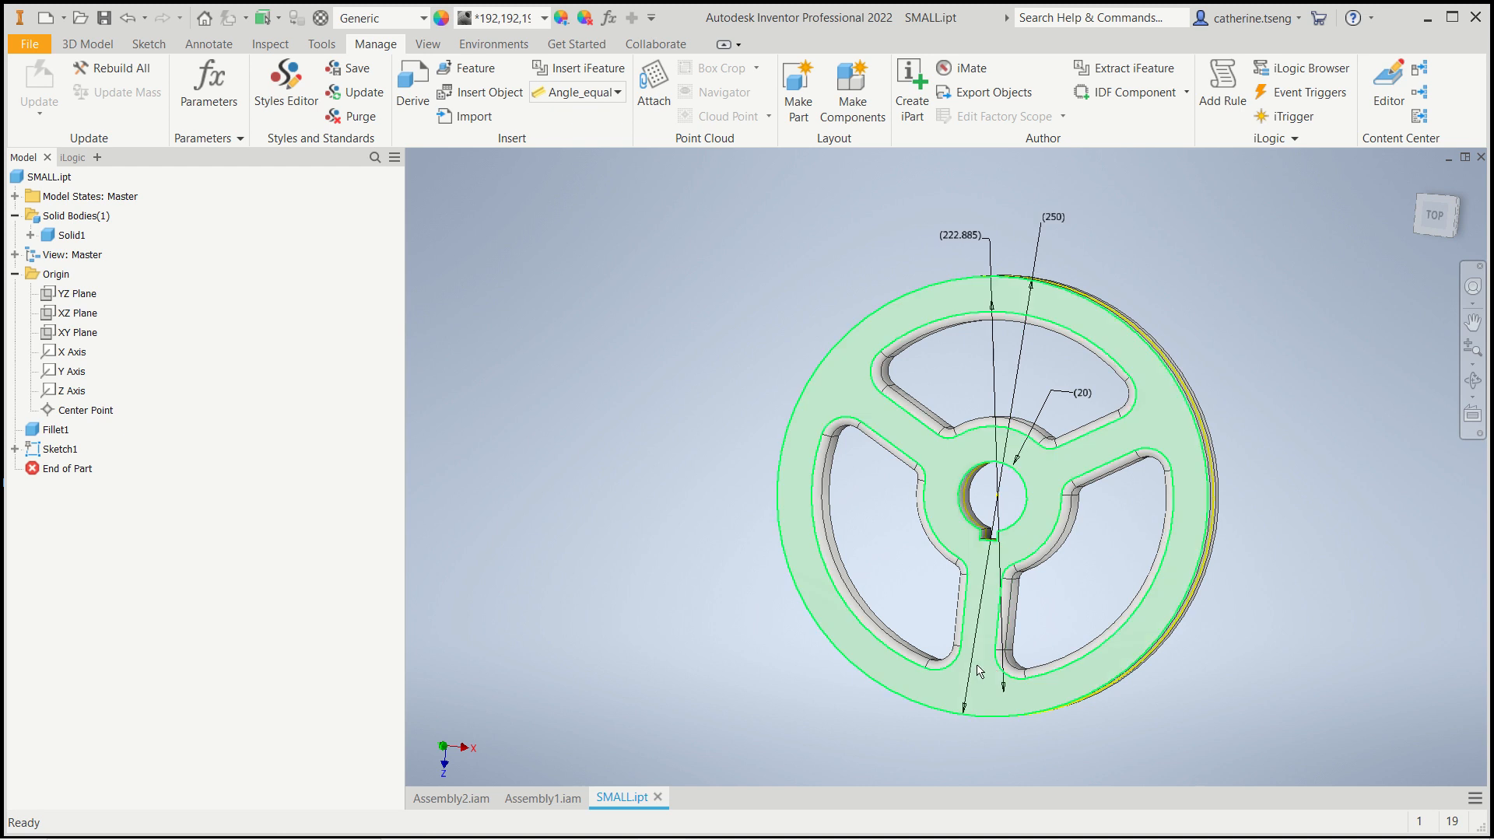
left_click(451, 799)
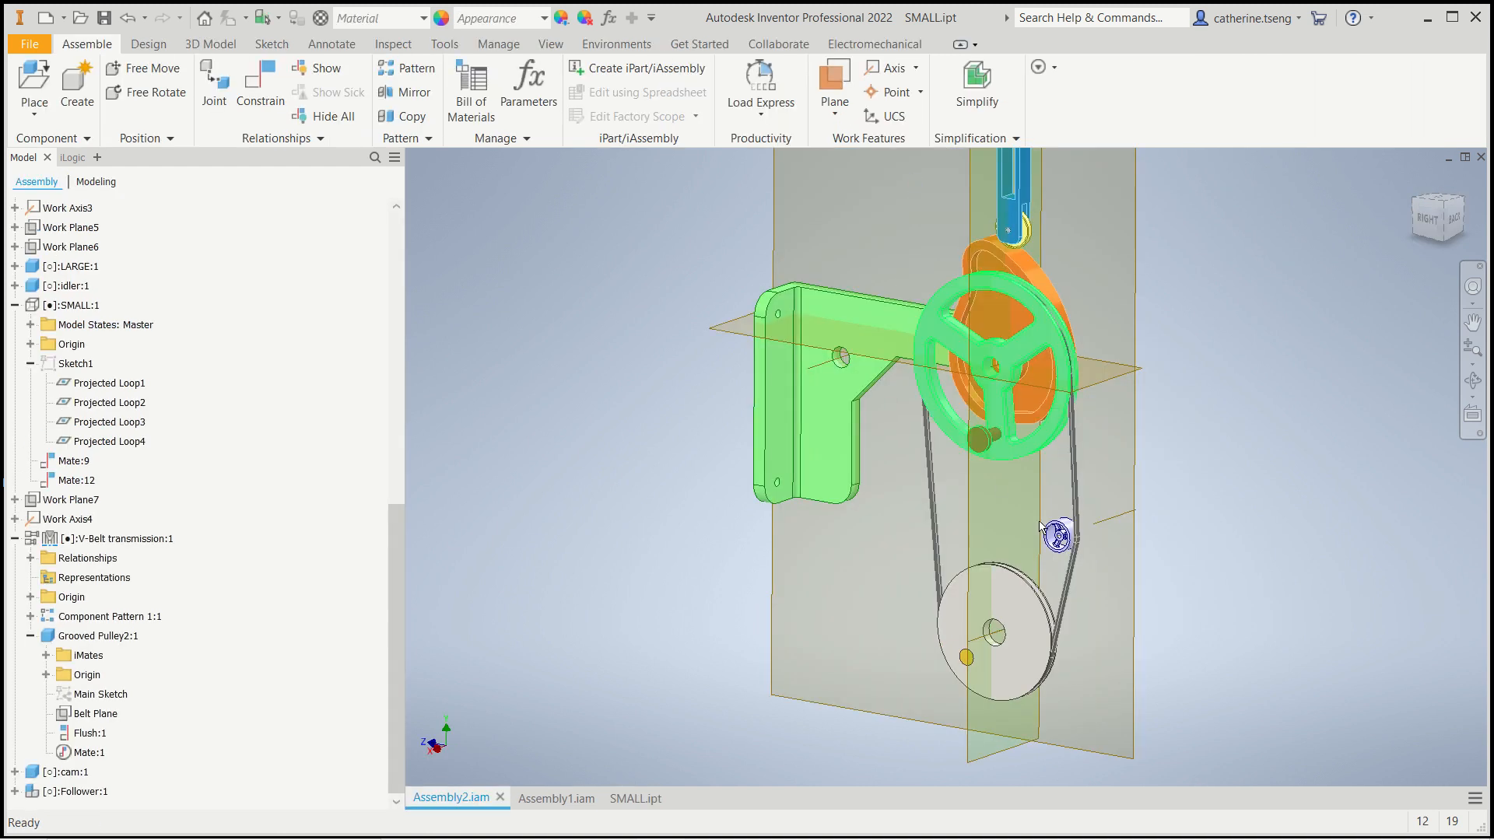
scroll(682, 610, "down", 3)
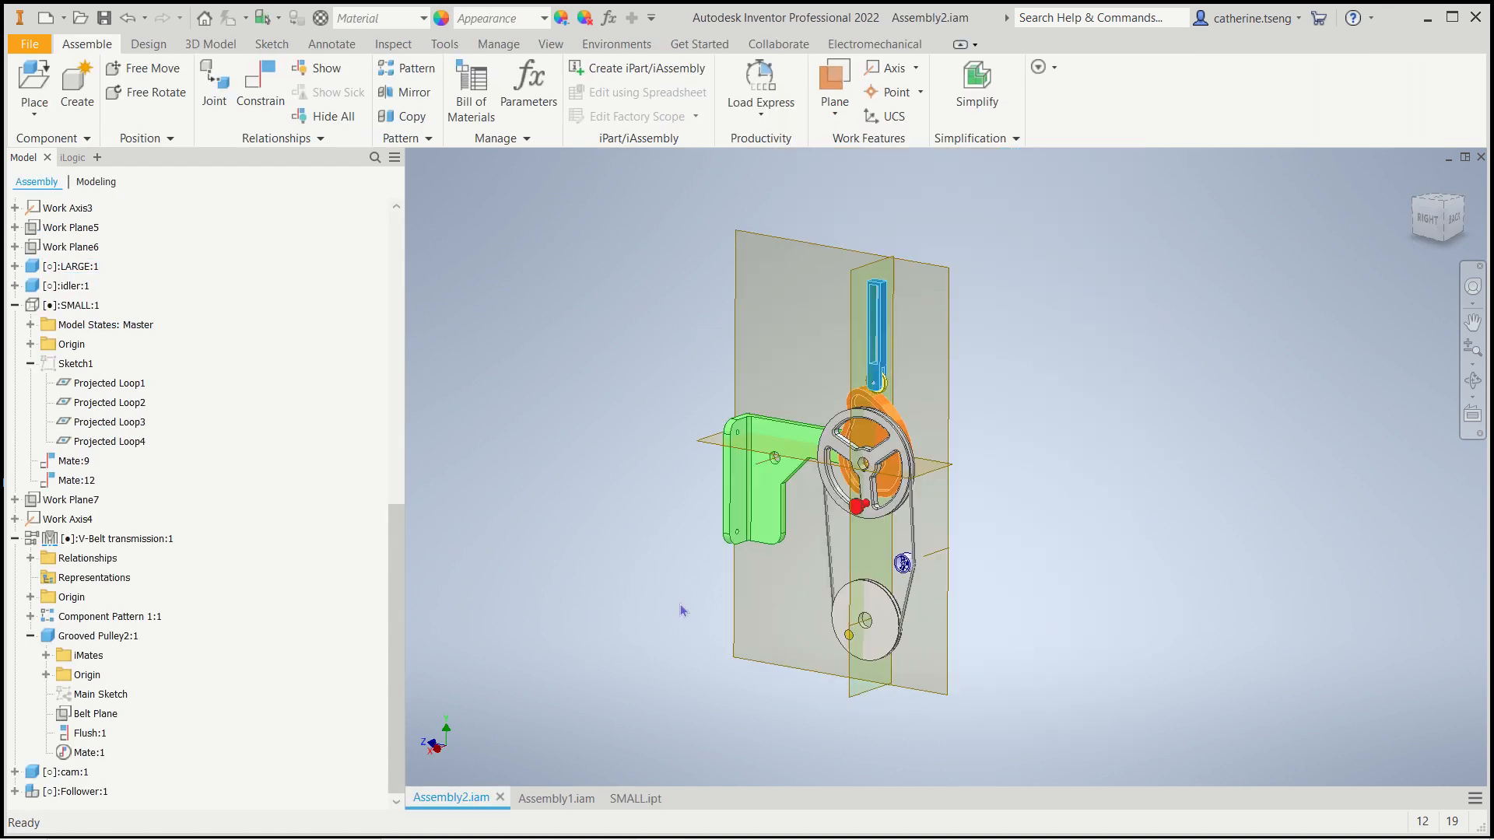